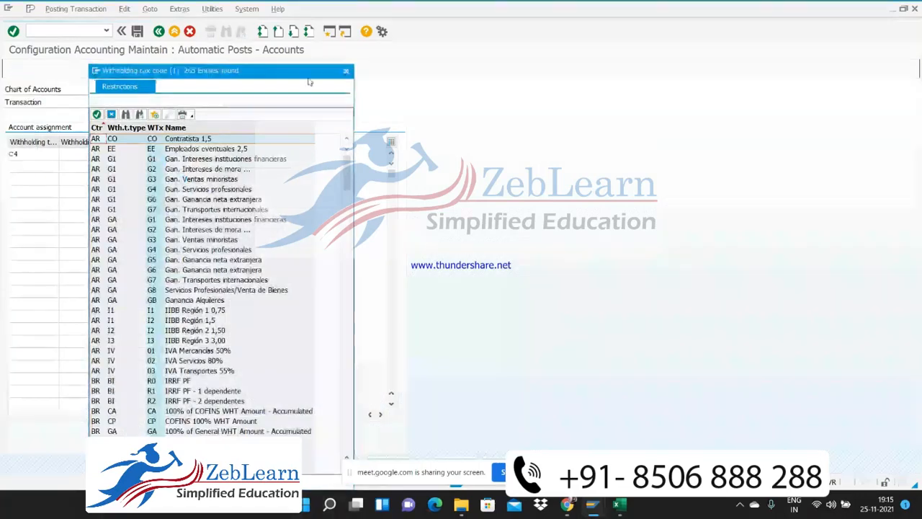
Complete the C4 row of the account assignment with withholding tax code CI and G/L account 100810
click(346, 70)
click(96, 154)
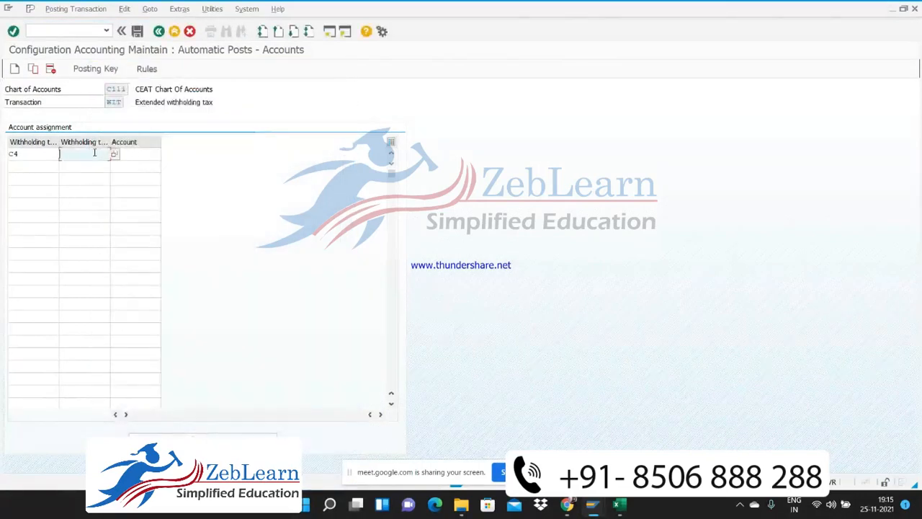
text(C)
key(Down)
key(Tab)
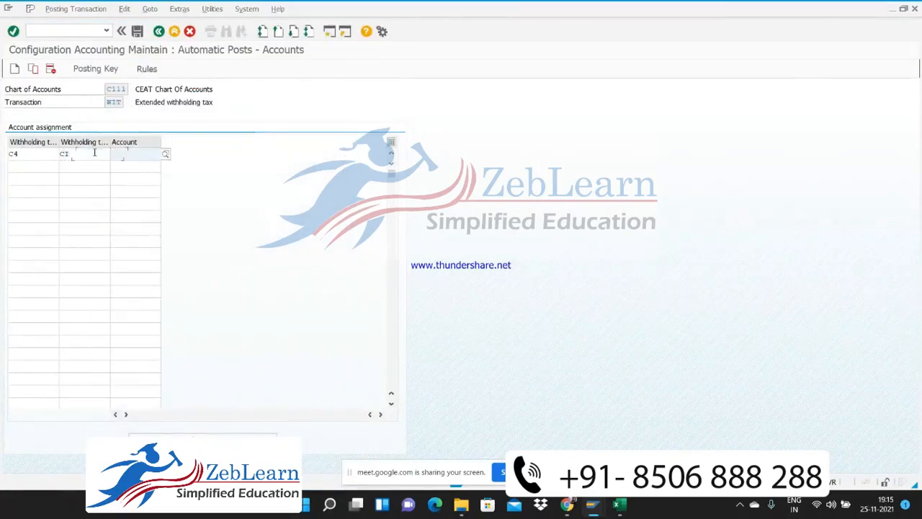
text(100)
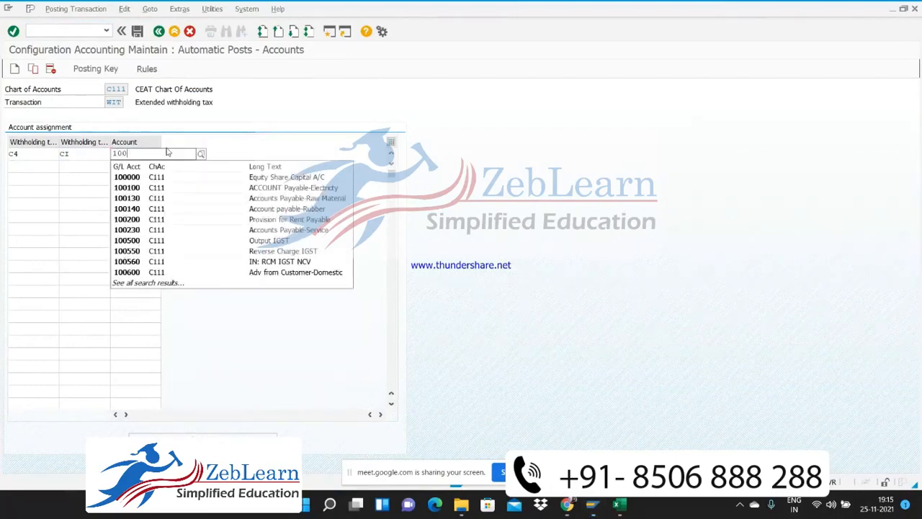
text(810)
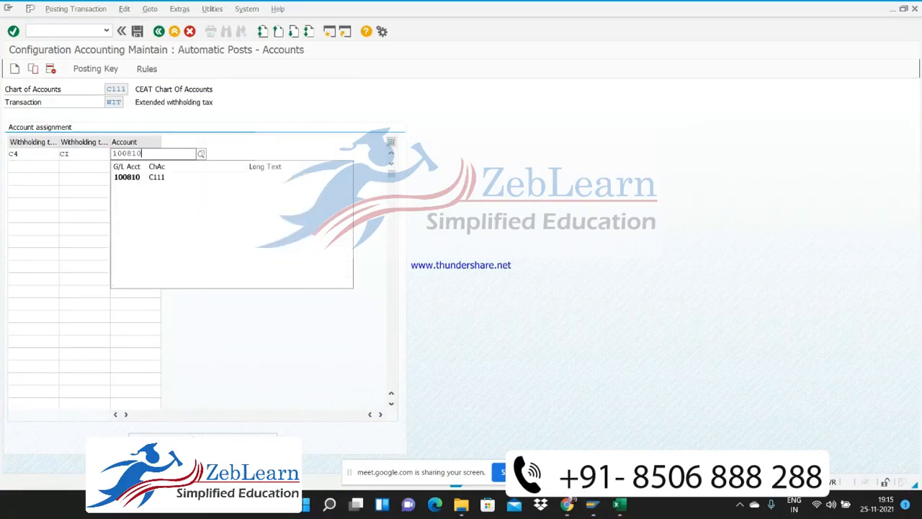
click(167, 178)
Add a second account assignment row with withholding tax type C5 and withholding tax code CP
click(37, 166)
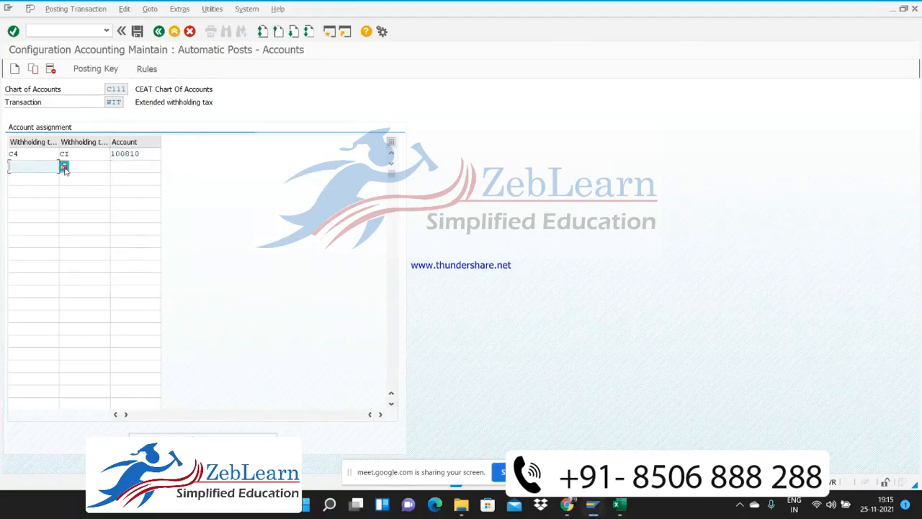
click(64, 167)
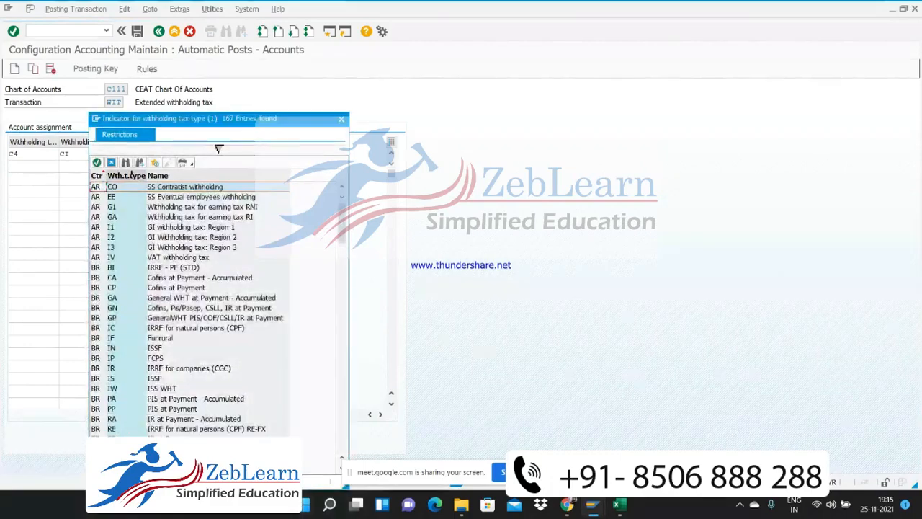
key(ctrl+f)
text(C5)
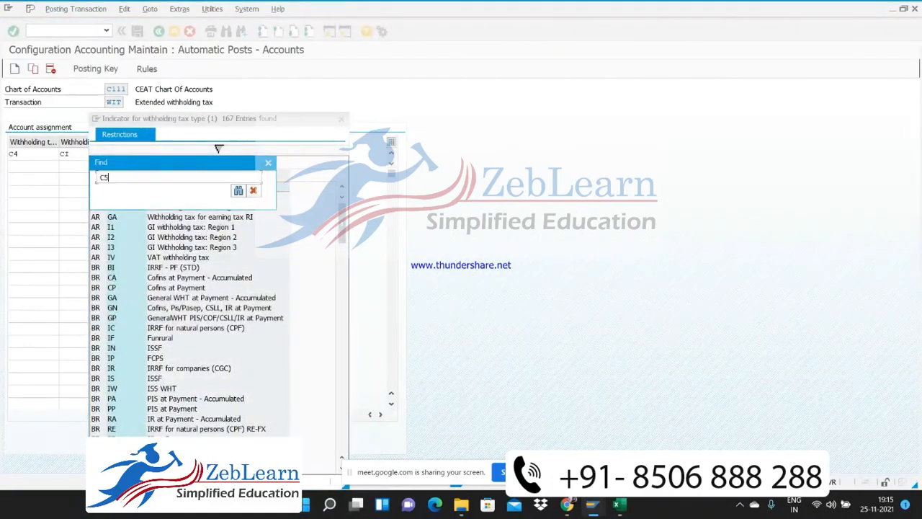
key(Return)
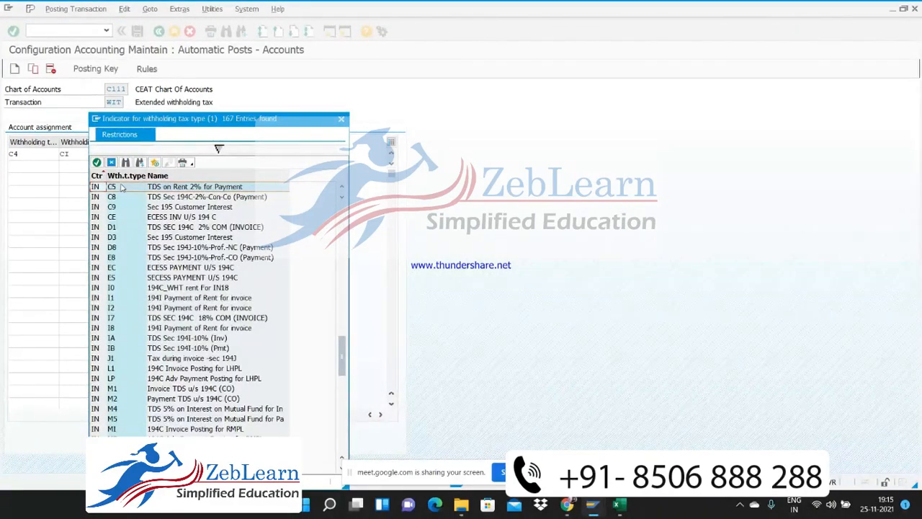
double_click(121, 187)
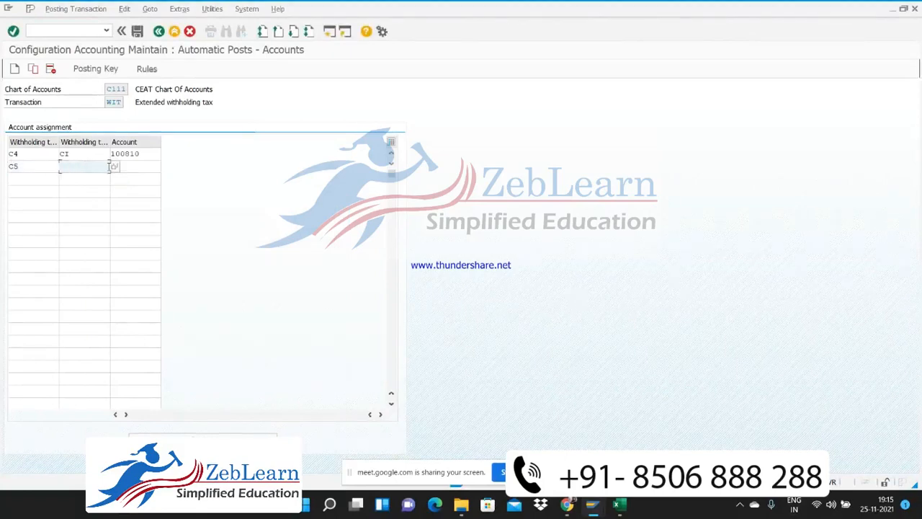
click(115, 166)
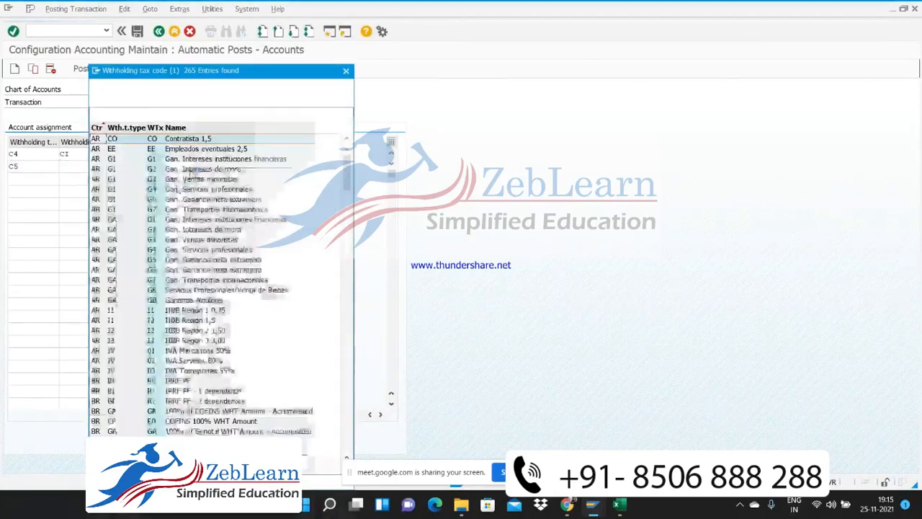
click(346, 71)
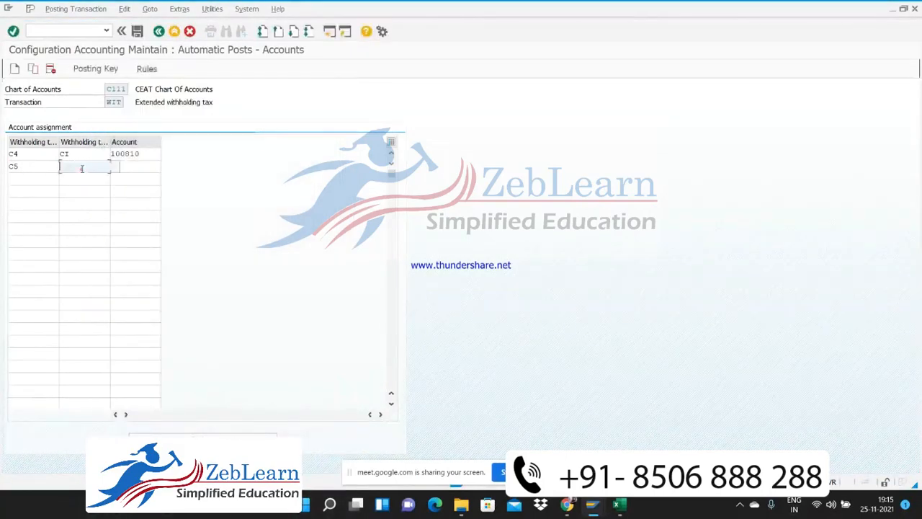
text(CR)
Assign G/L account 100810, TDS On Rent Payable A/C, to the C5 row by searching the accounts of company code C101
click(160, 168)
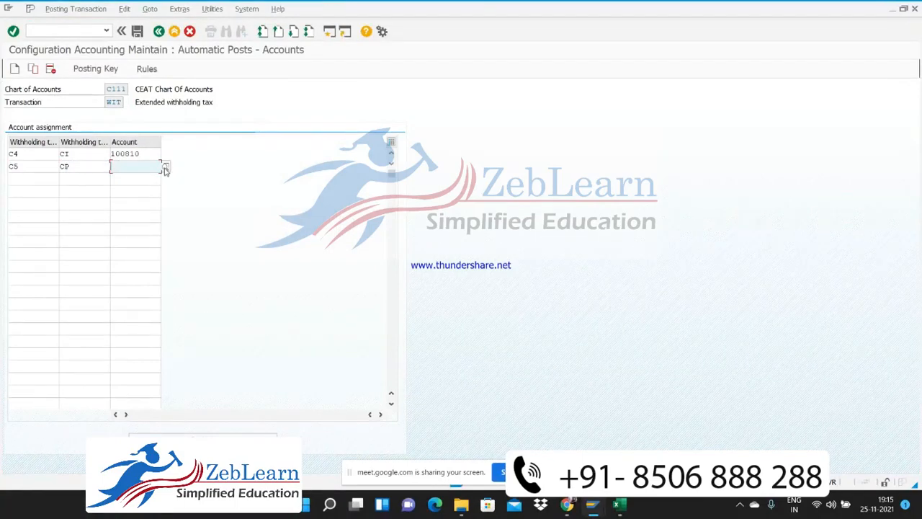
click(166, 169)
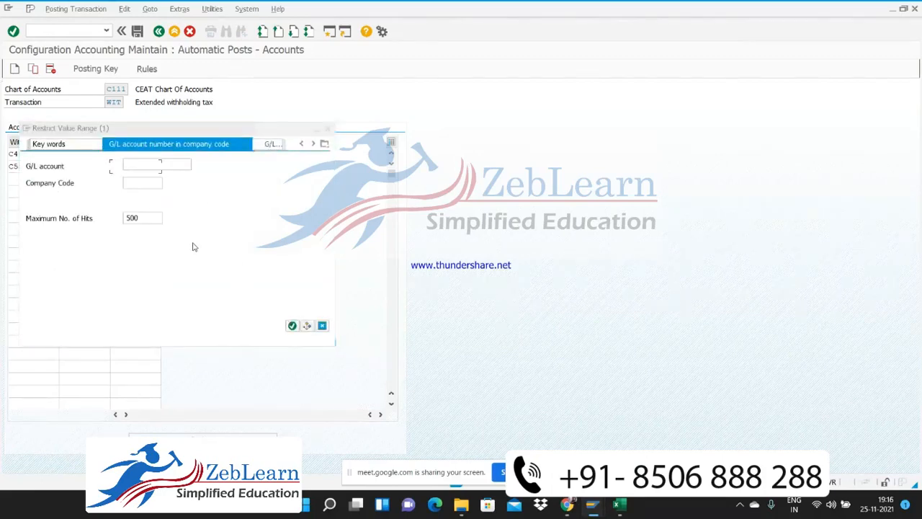
click(138, 186)
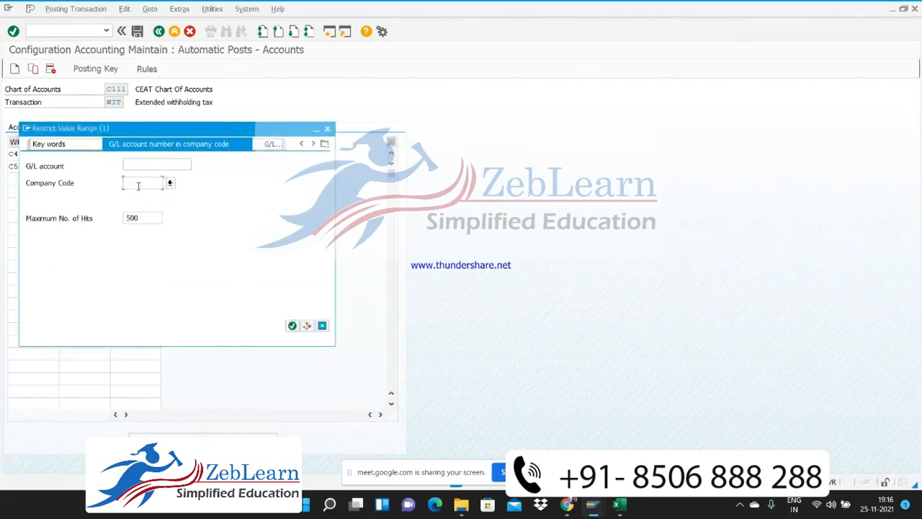
text(c101)
key(Return)
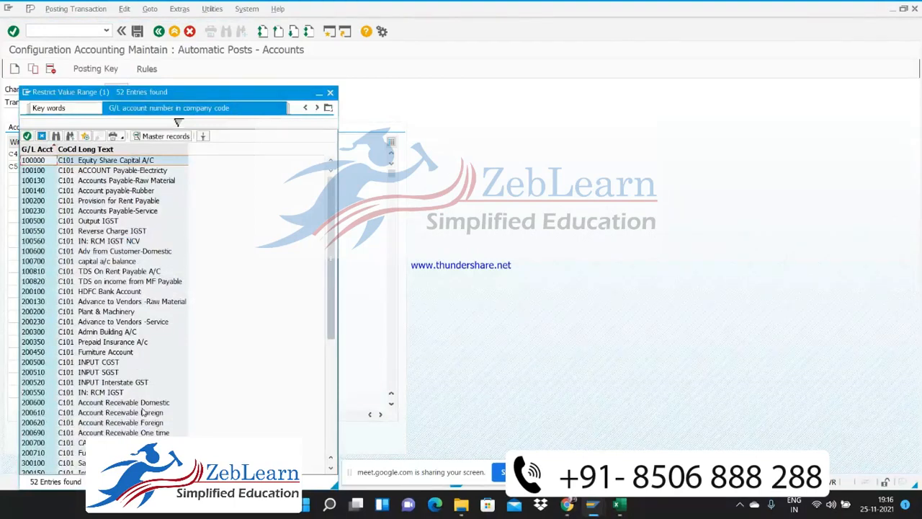
double_click(91, 271)
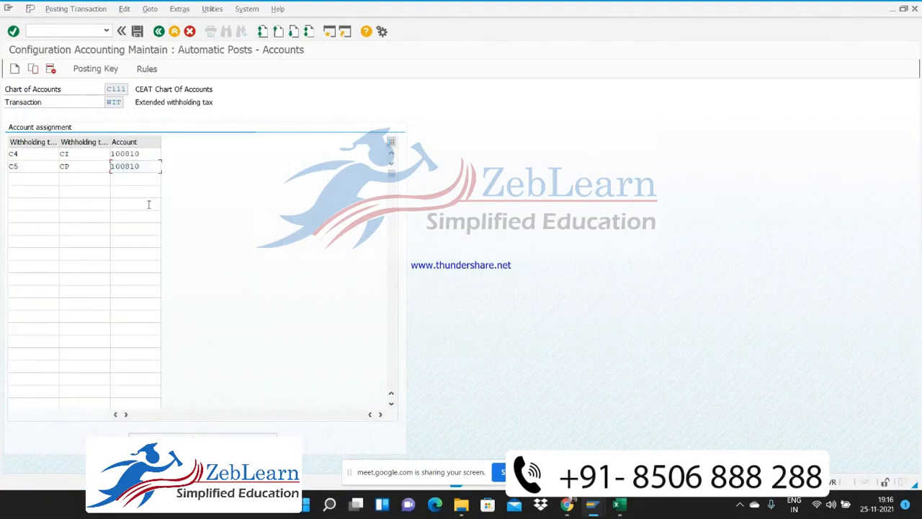
Save the account assignments under the proposed customizing request and return to the Implementation Guide
key(ctrl+s)
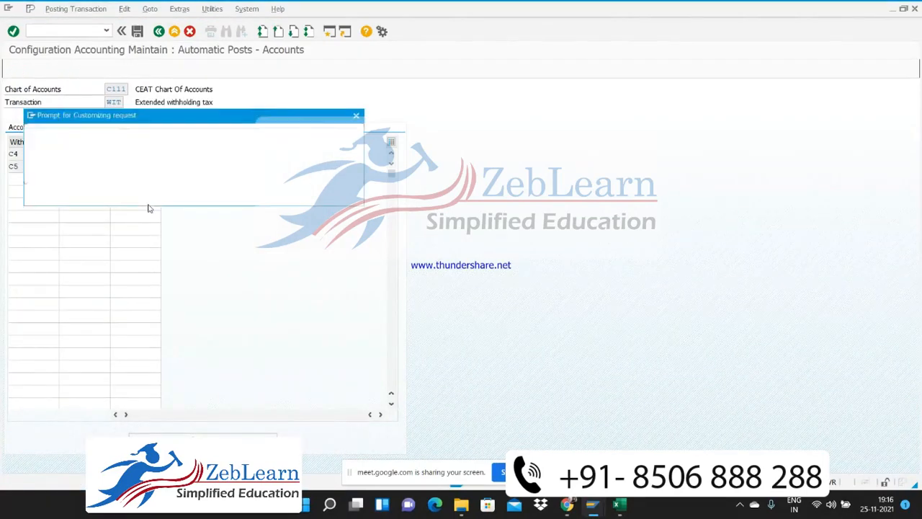
click(191, 198)
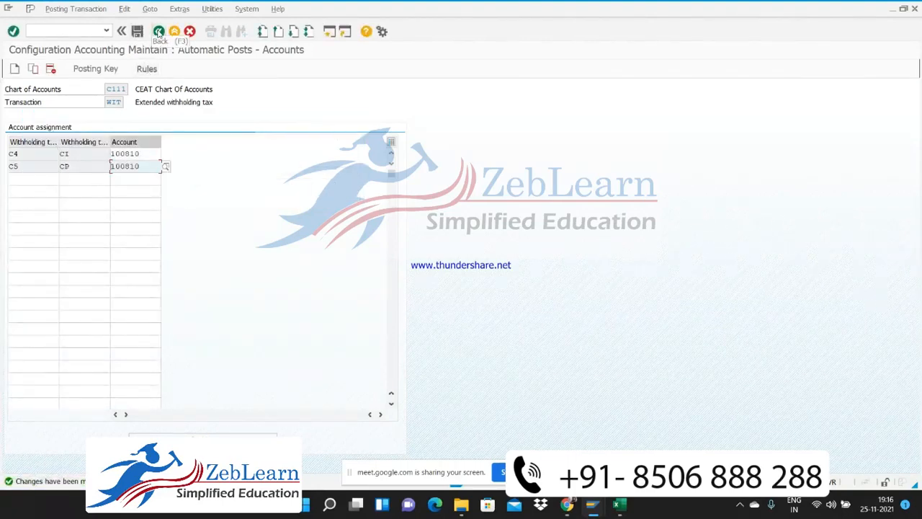
click(159, 31)
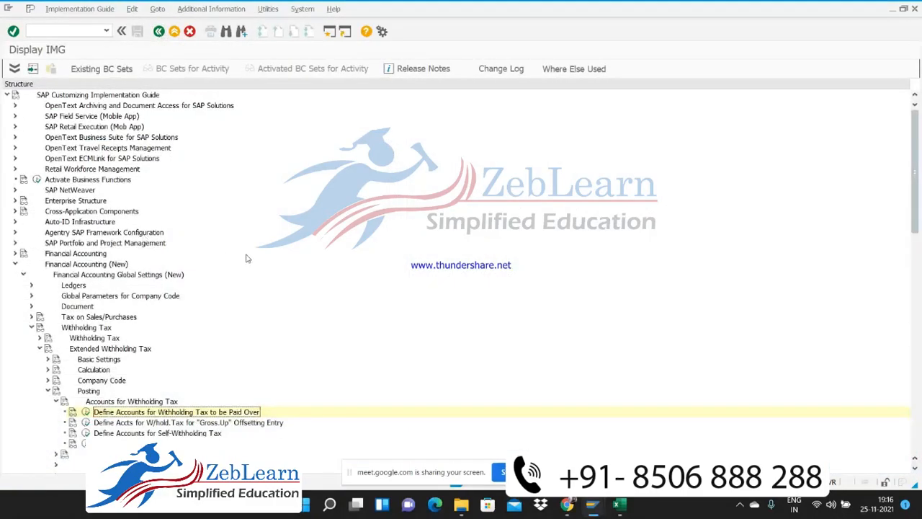
Switch to the Excel worksheet, select item 12, Map Withholding tax codes in Vendor Master, and switch back to SAP
key(alt+Tab)
key(alt+Tab)
key(alt+Tab)
key(alt+Tab)
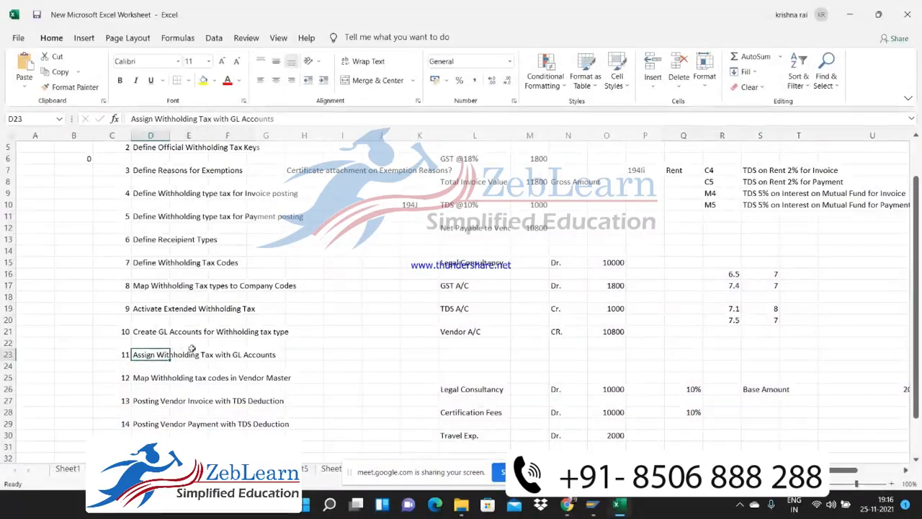
click(139, 379)
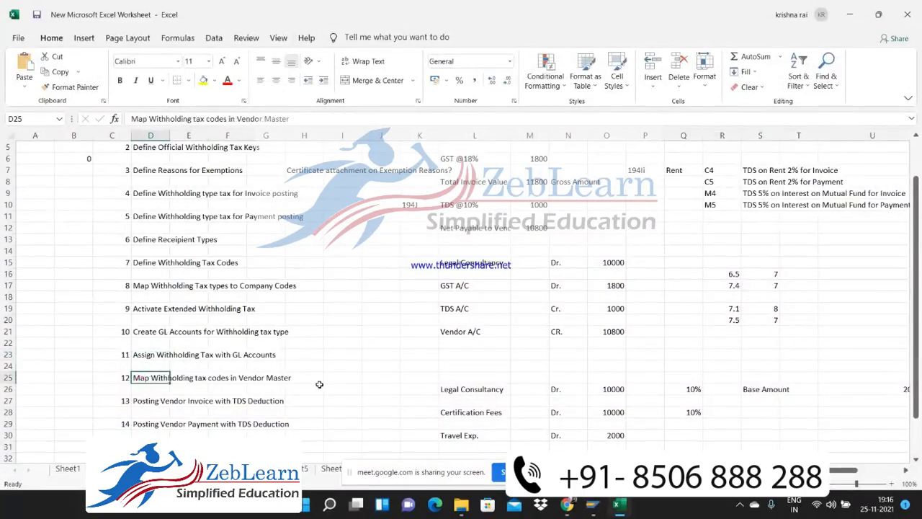
key(alt+Tab)
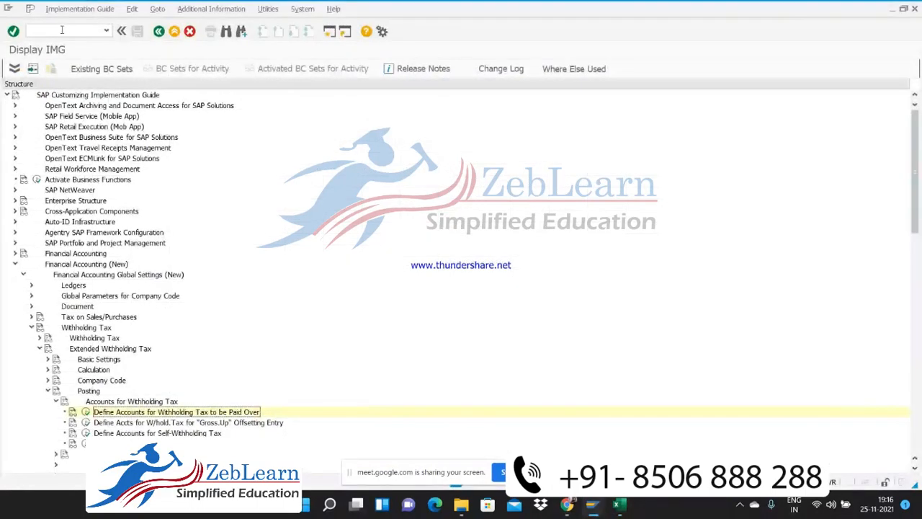
click(62, 29)
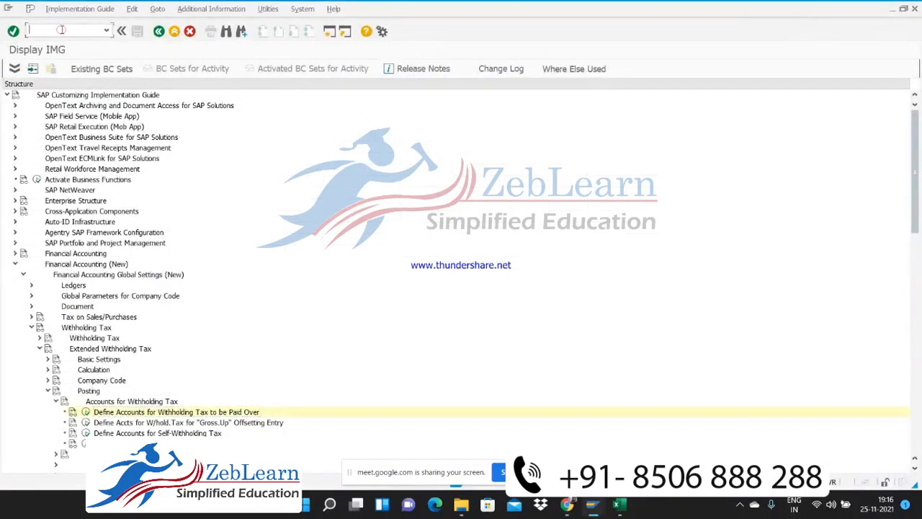
text(/nomte3)
key(BackSpace)
key(BackSpace)
key(BackSpace)
key(BackSpace)
key(BackSpace)
key(BackSpace)
text(omt)
key(BackSpace)
key(BackSpace)
key(BackSpace)
text(/nomt)
key(BackSpace)
key(BackSpace)
key(Return)
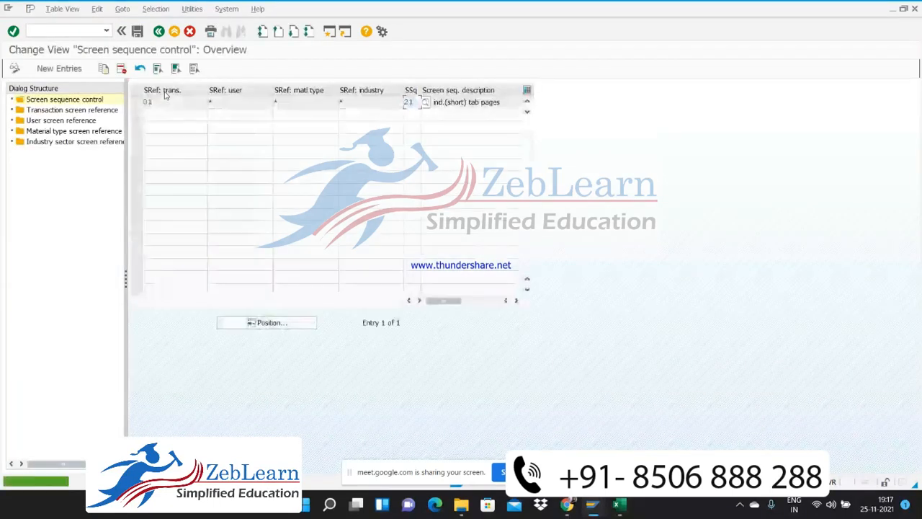
click(76, 121)
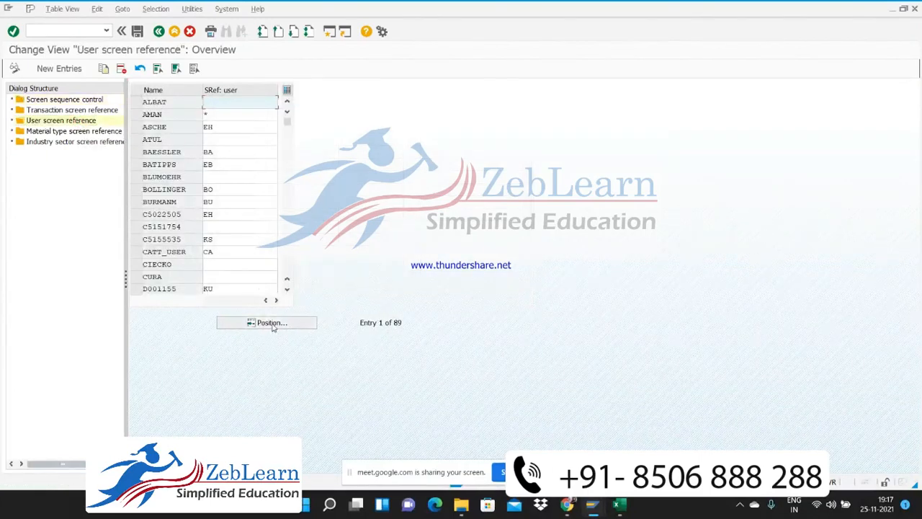
click(84, 34)
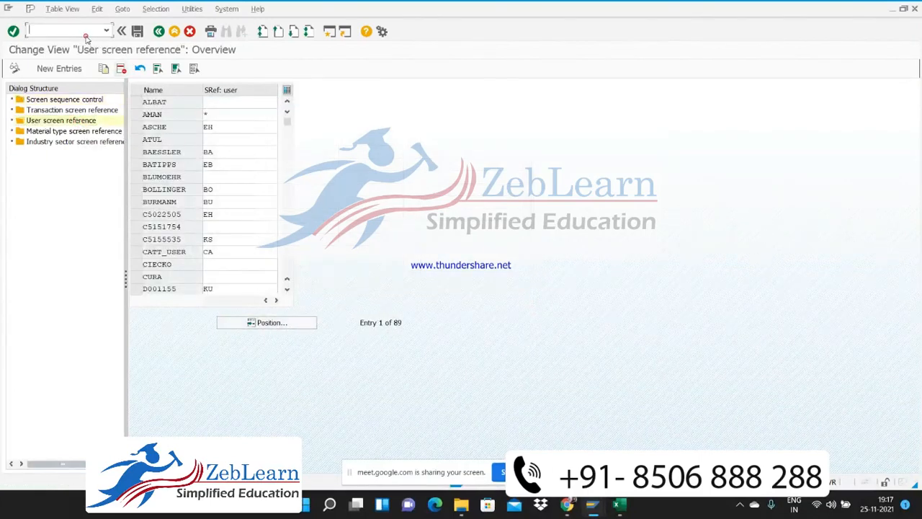
text(/)
click(174, 33)
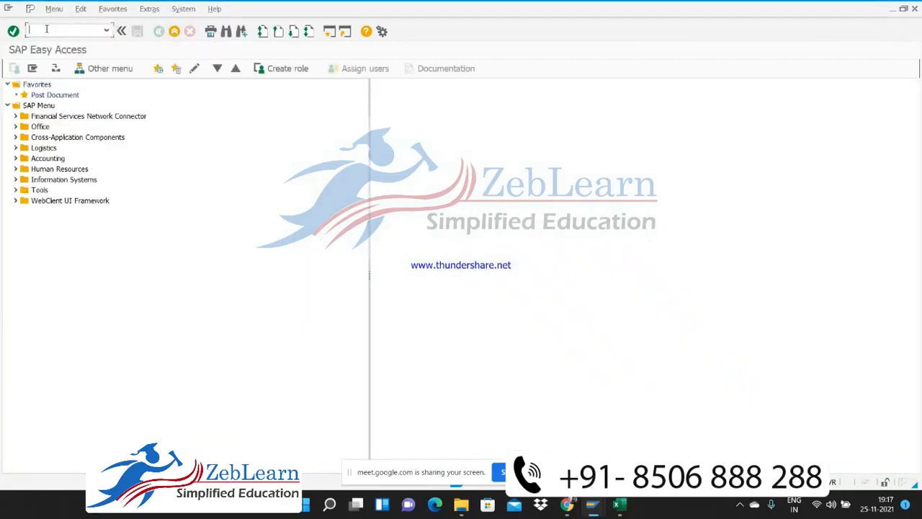
Open the Change Vendor transaction from SAP Easy Access
text(/nfk02)
key(Return)
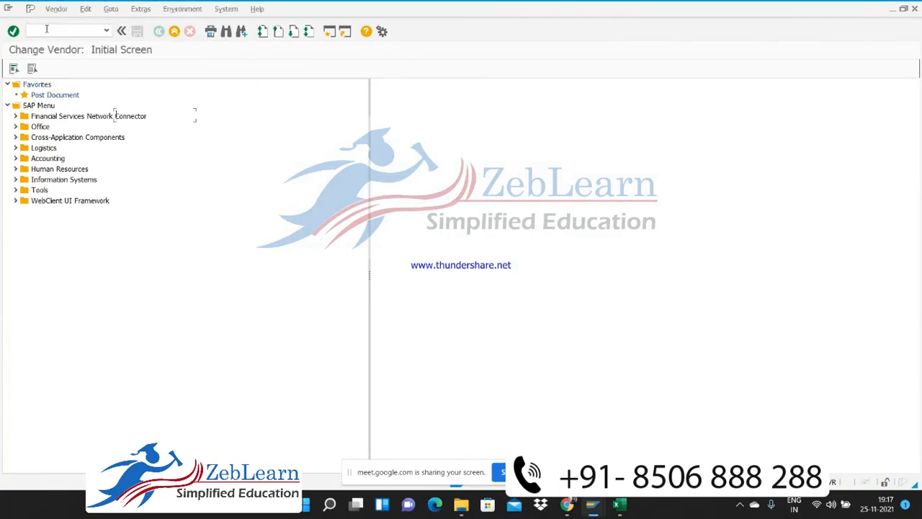
Enter vendor 7006 and company code C101 for the vendor master change
text(7000)
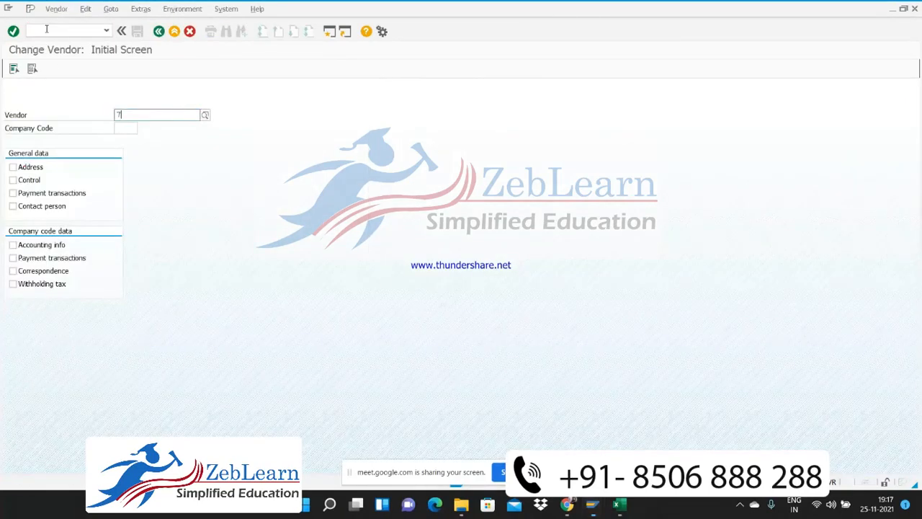
key(Return)
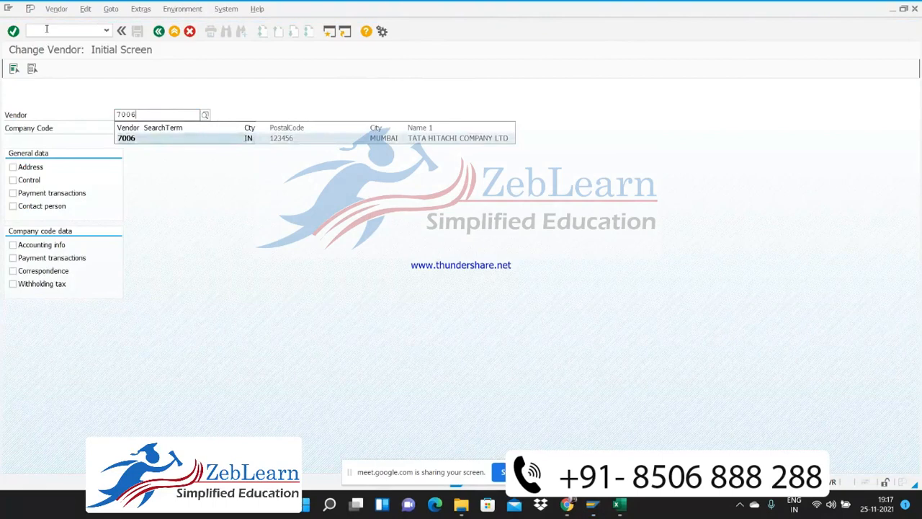
key(Tab)
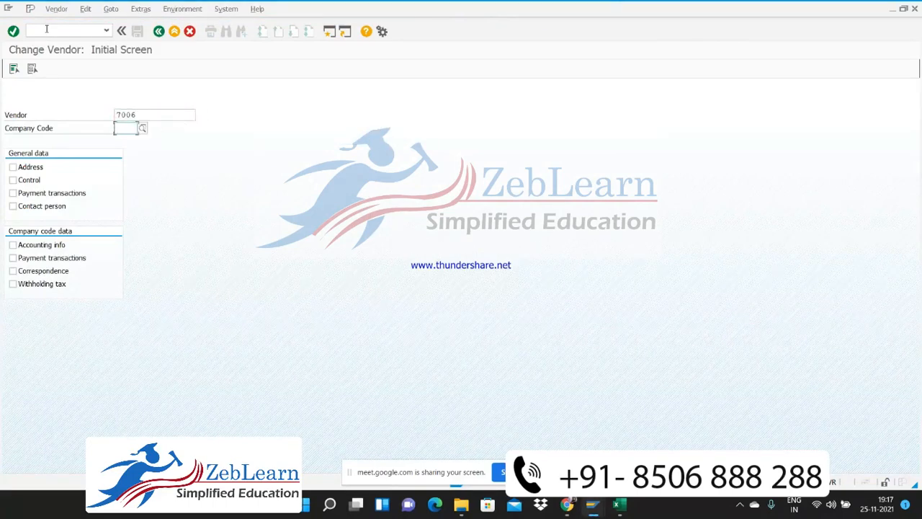
text(c101)
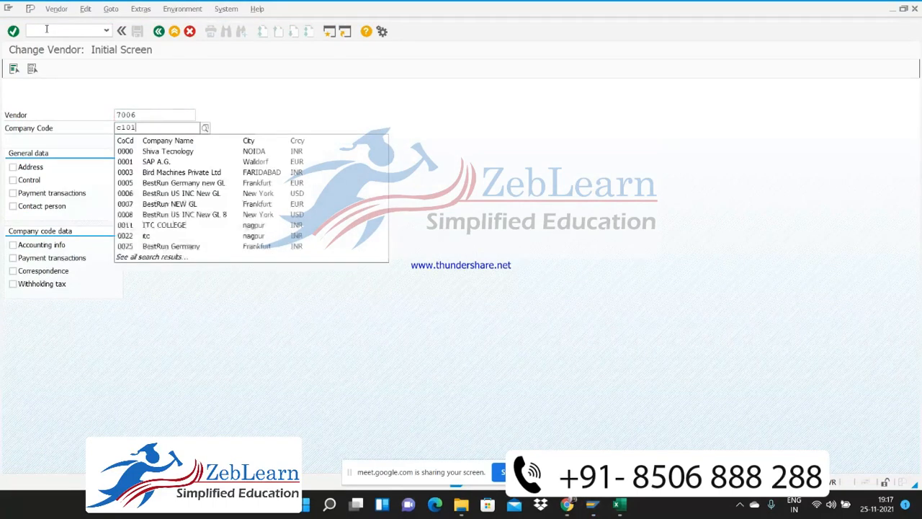
key(Return)
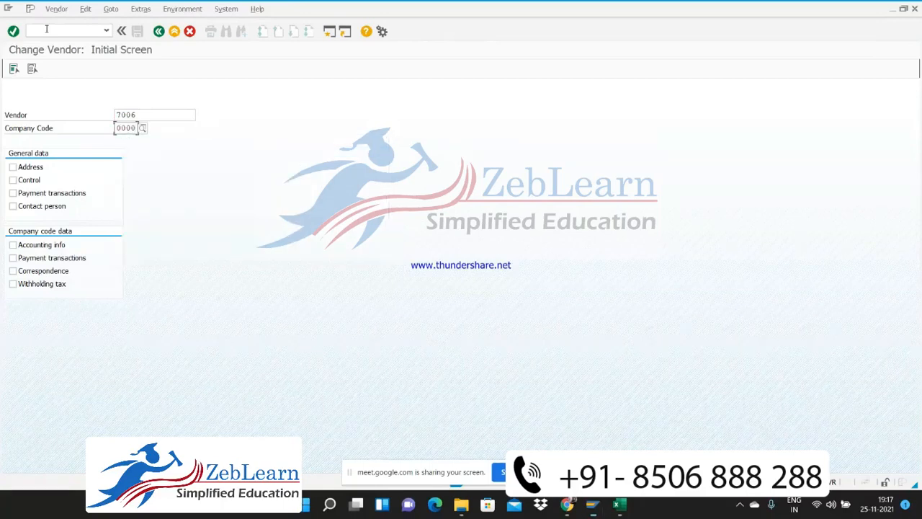
key(BackSpace)
text(c101)
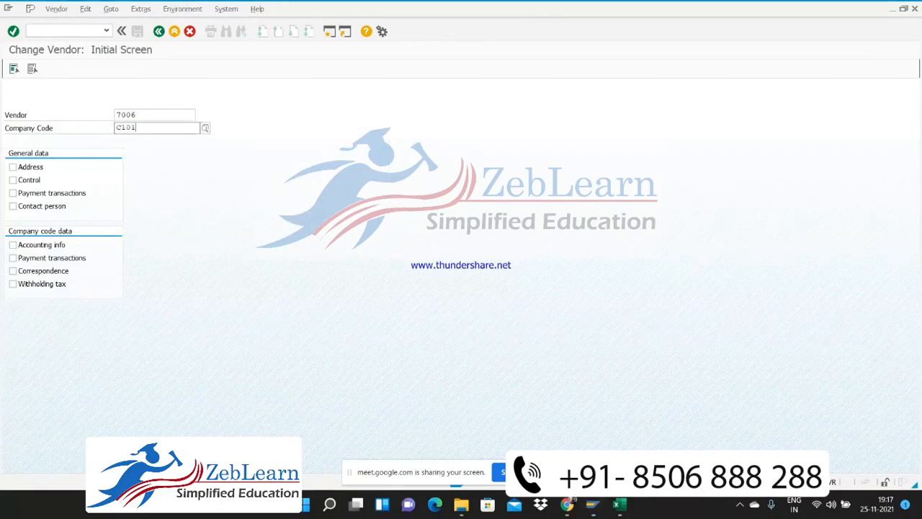
key(Return)
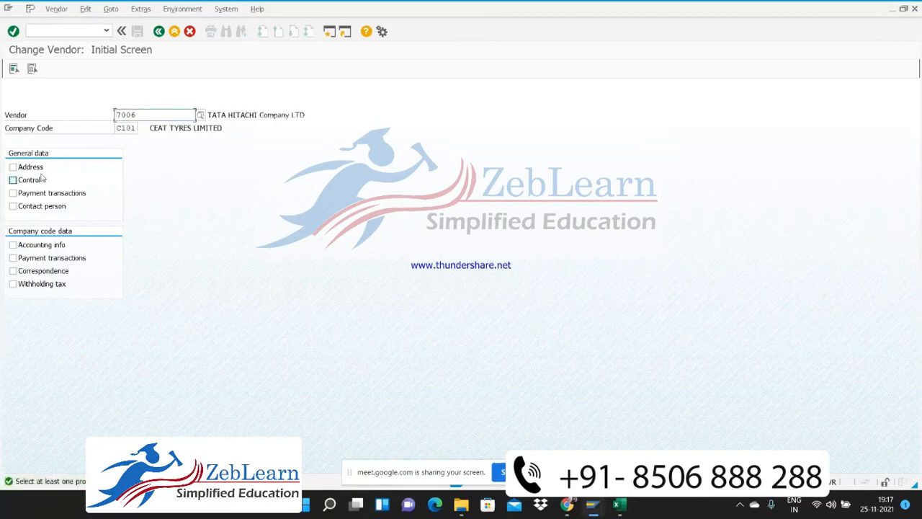
Select all vendor views and advance through the general and company code data to the Withholding tax Accounting screen
click(13, 69)
key(Return)
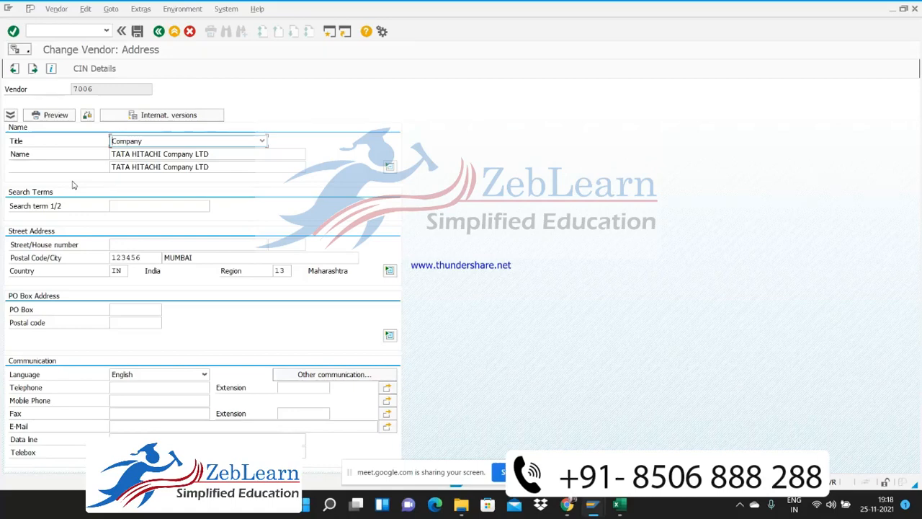
key(Return)
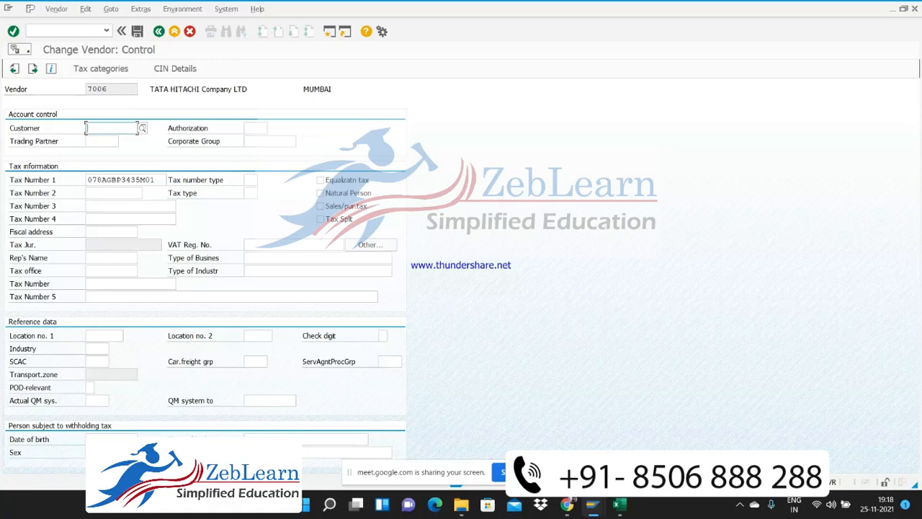
click(391, 453)
key(Return)
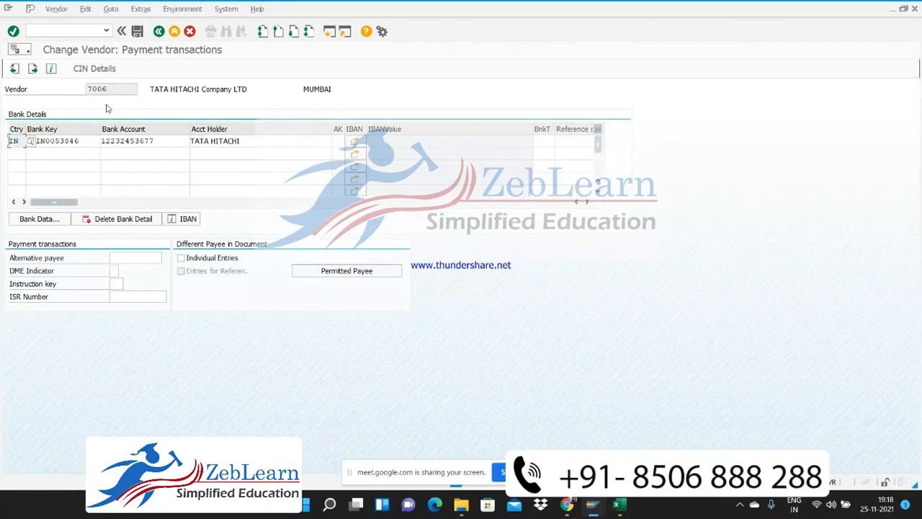
key(Return)
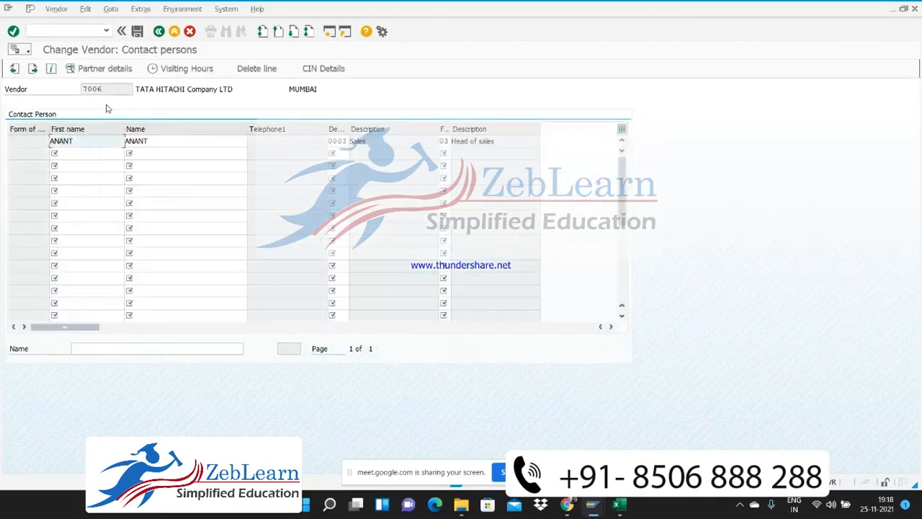
key(Return)
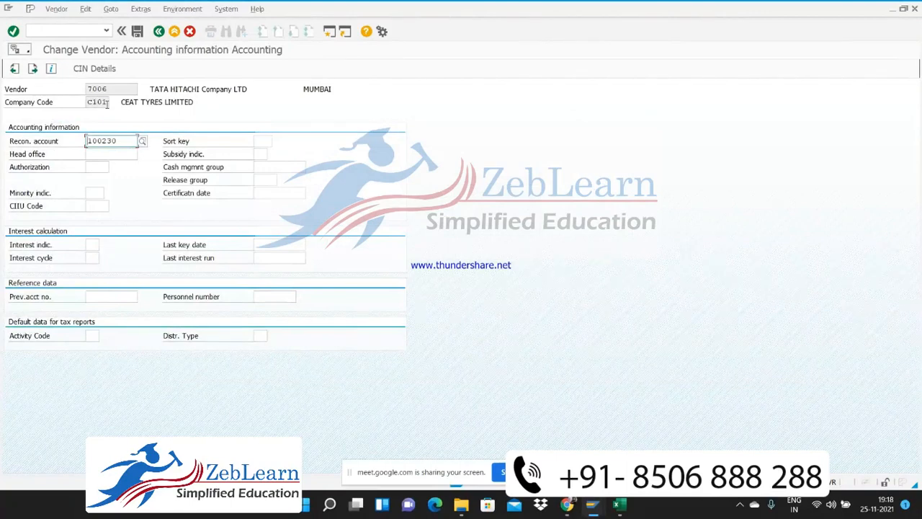
key(Return)
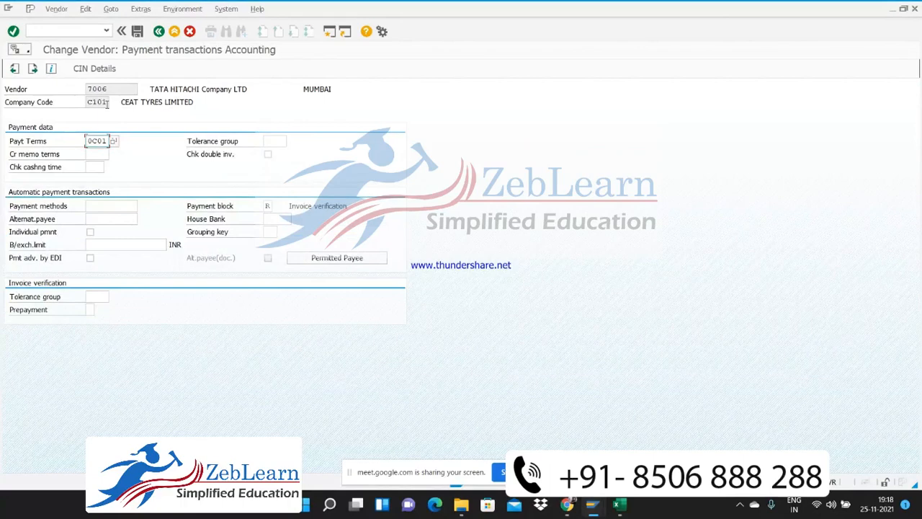
key(Return)
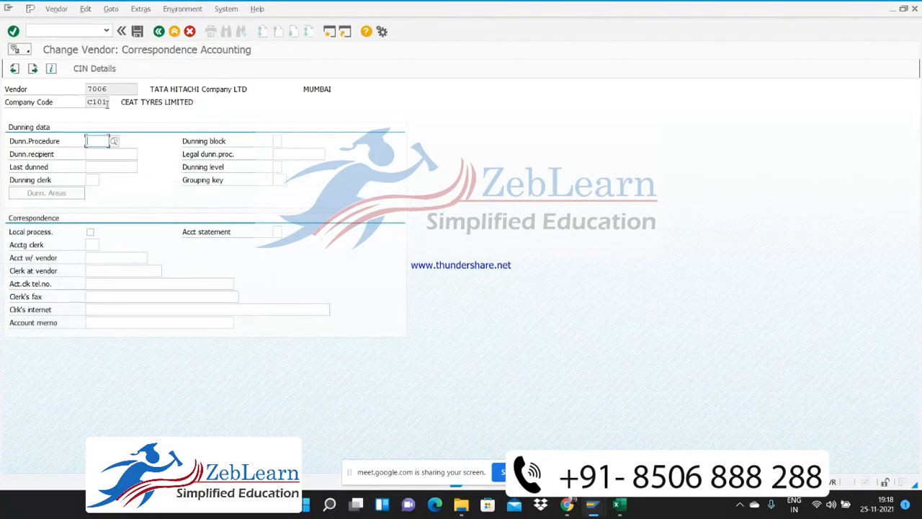
key(Return)
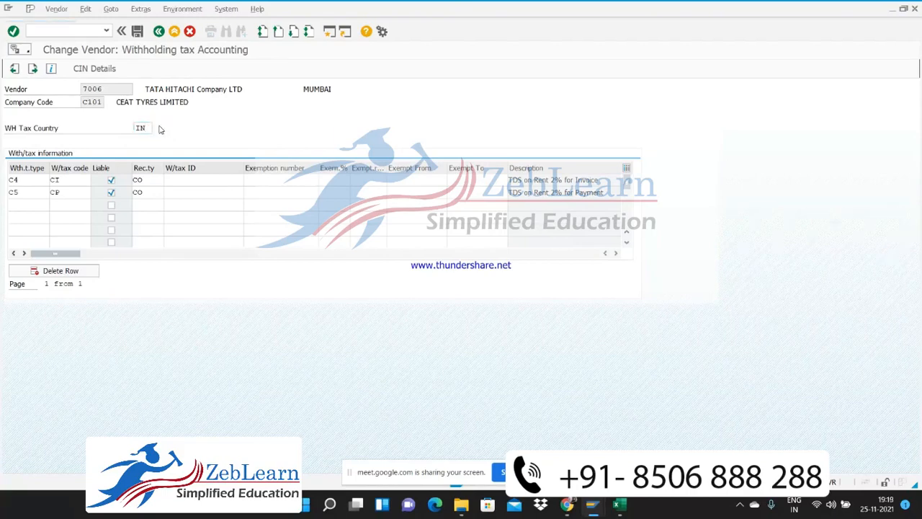
Choose IN as the withholding tax country and enter tax code CI for withholding tax type C4
click(160, 129)
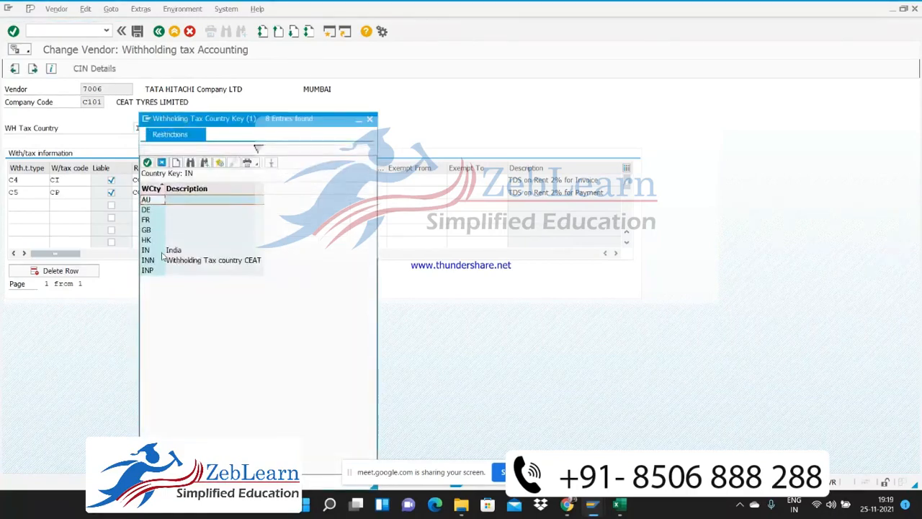
double_click(160, 249)
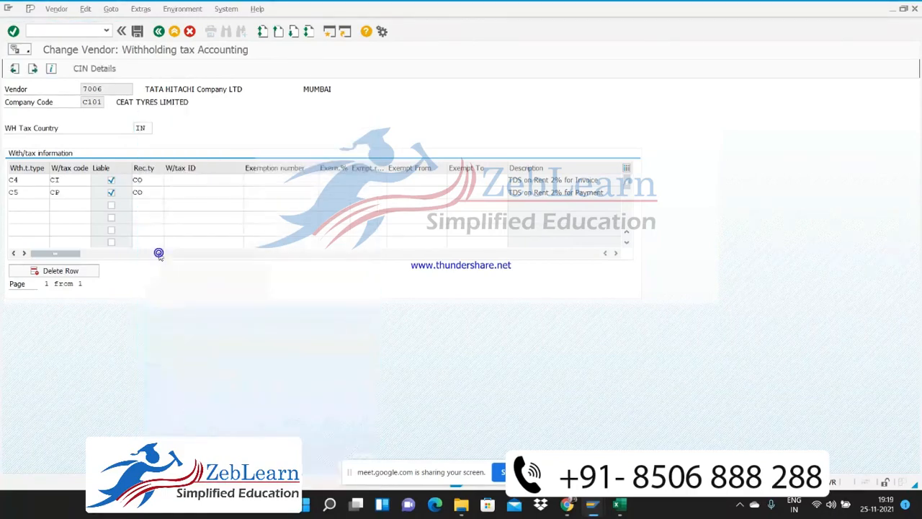
click(36, 180)
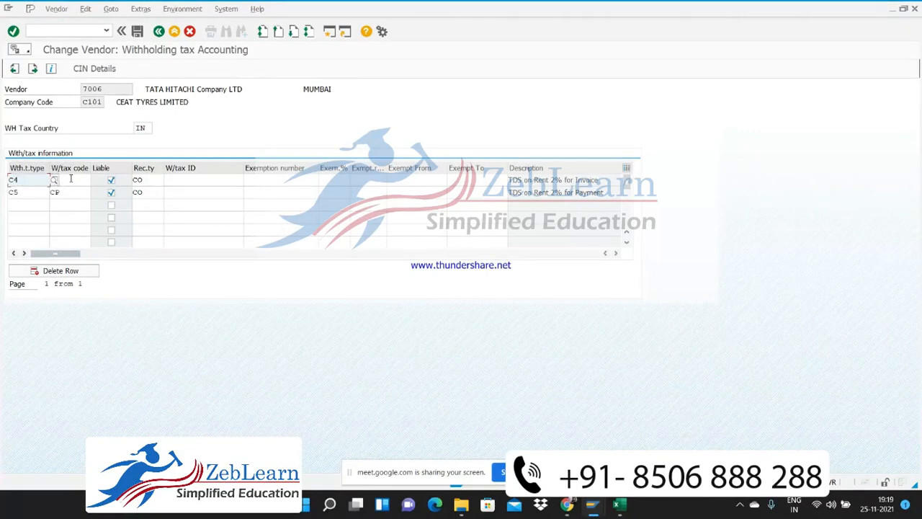
click(70, 179)
text(C1)
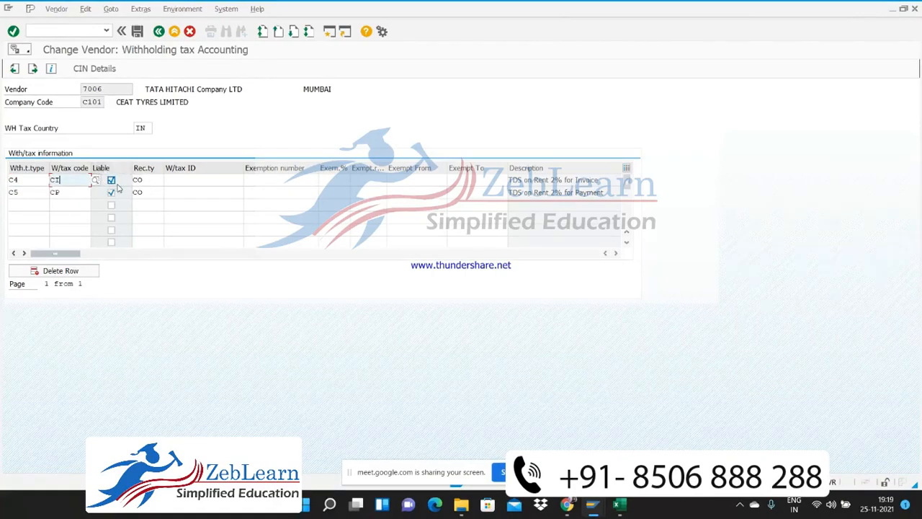
Pick recipient type CO (Company) for both withholding tax types, C4 and C5
click(154, 178)
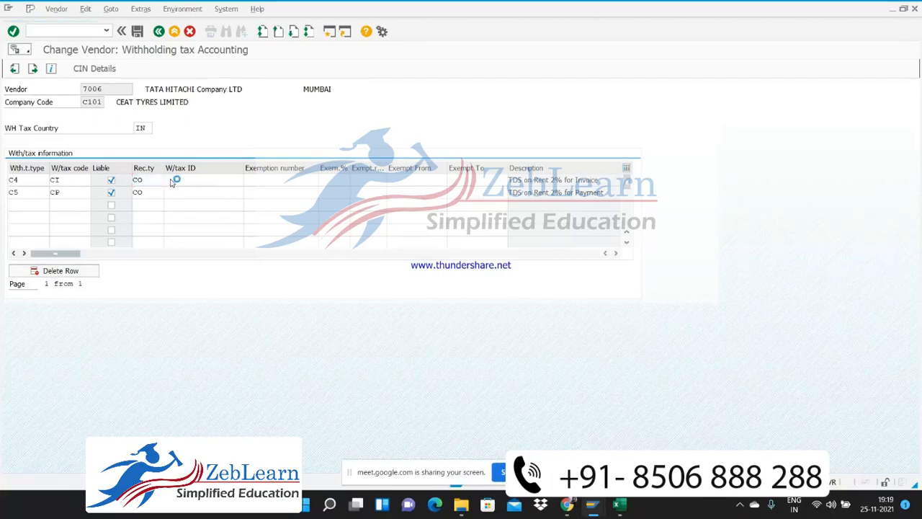
click(170, 180)
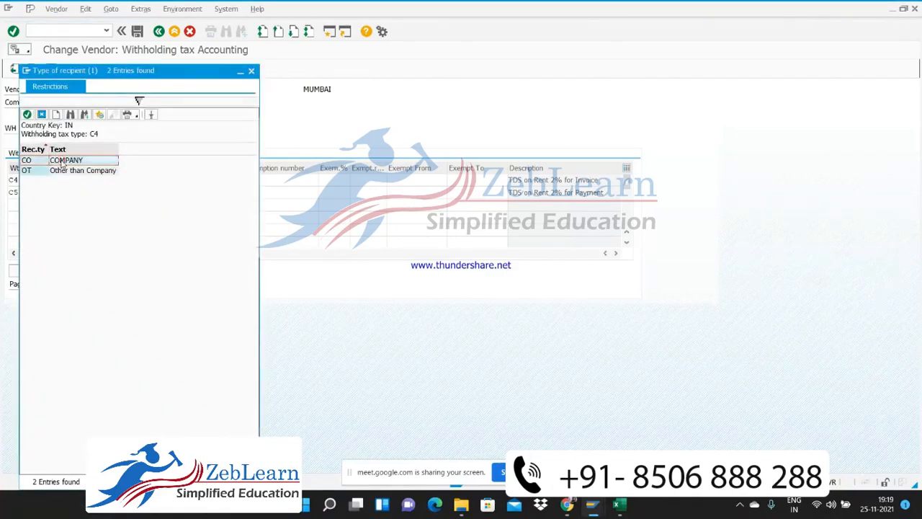
double_click(62, 162)
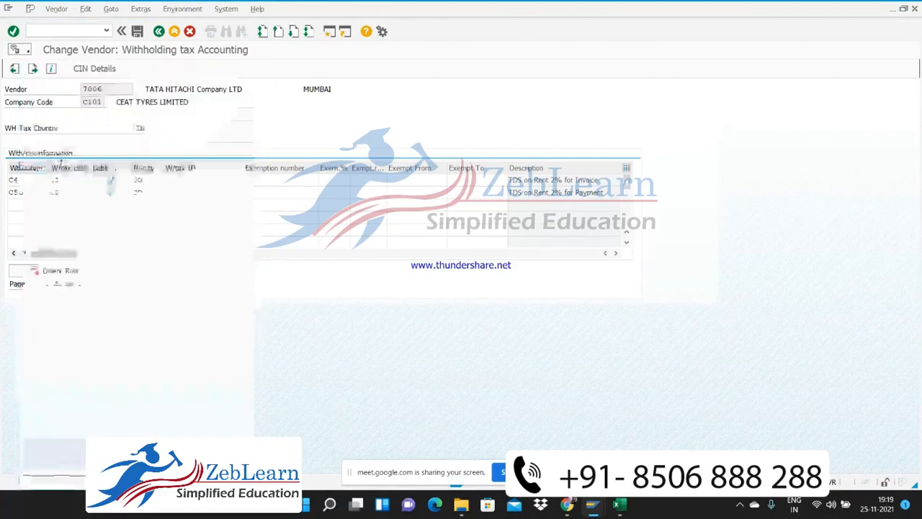
click(147, 190)
text(CO)
click(170, 193)
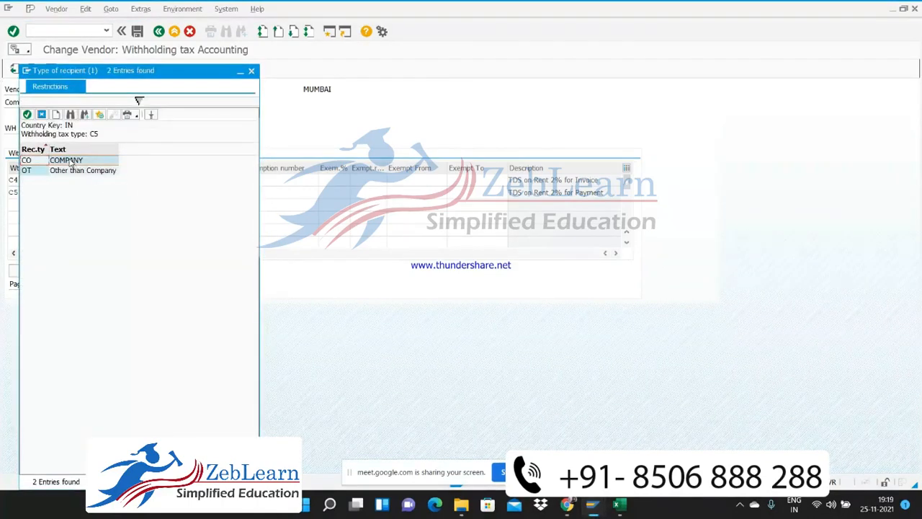
double_click(69, 161)
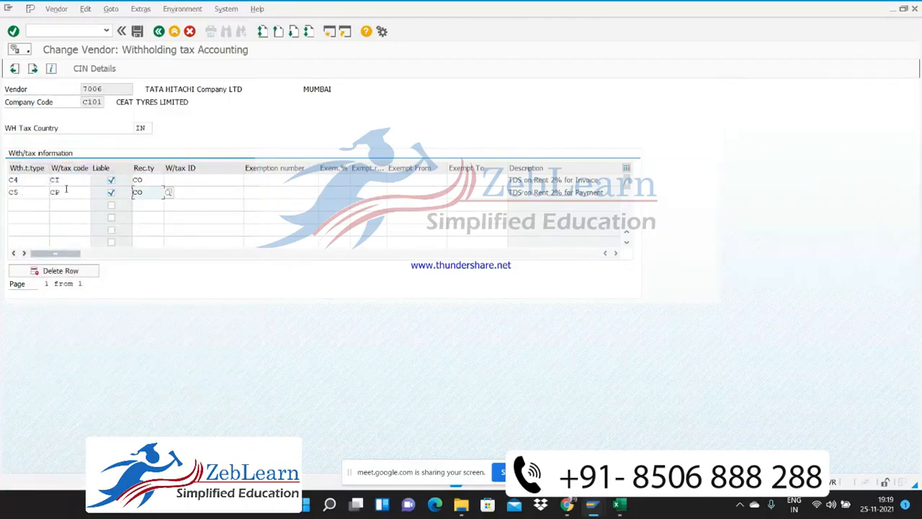
Clear the Liable indicators for withholding tax types C4 and C5 and set both again
click(65, 190)
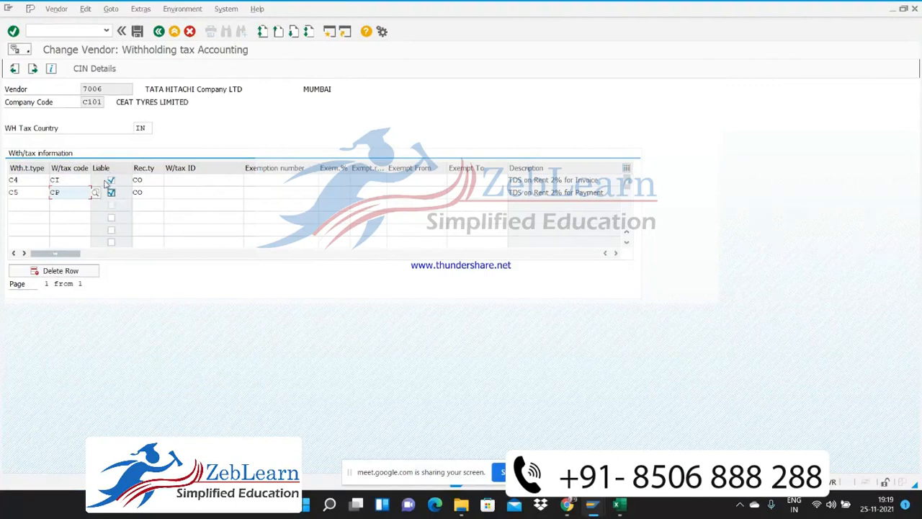
click(112, 180)
click(112, 194)
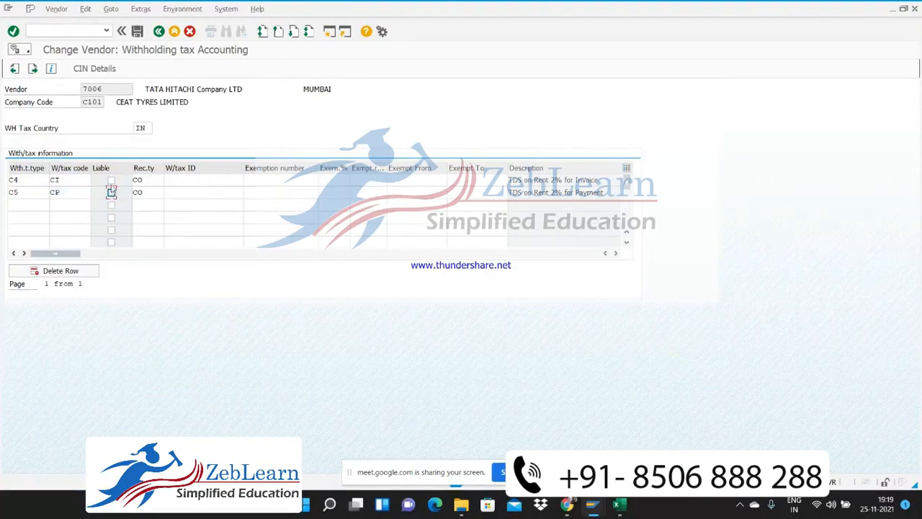
click(112, 182)
click(112, 193)
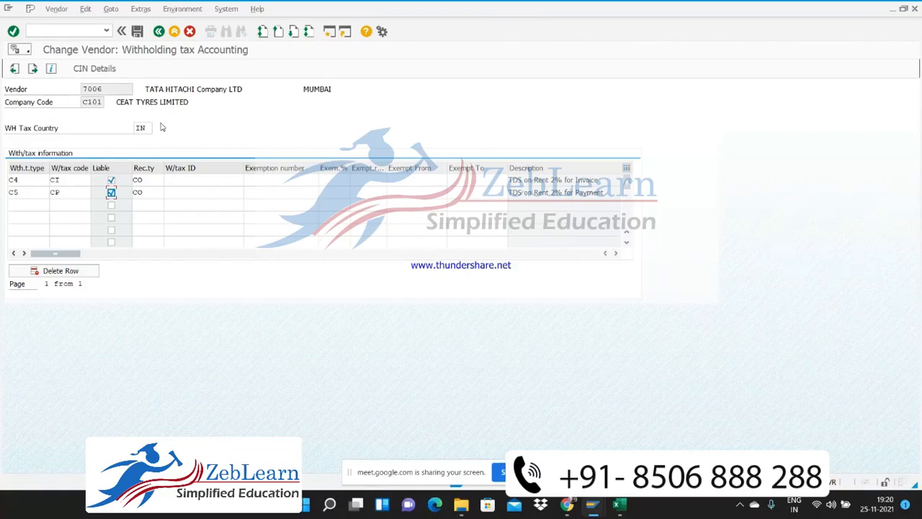
Open the vendor's CIN details and review the Sales Tax / Service tax and Excise Duty fields
click(87, 70)
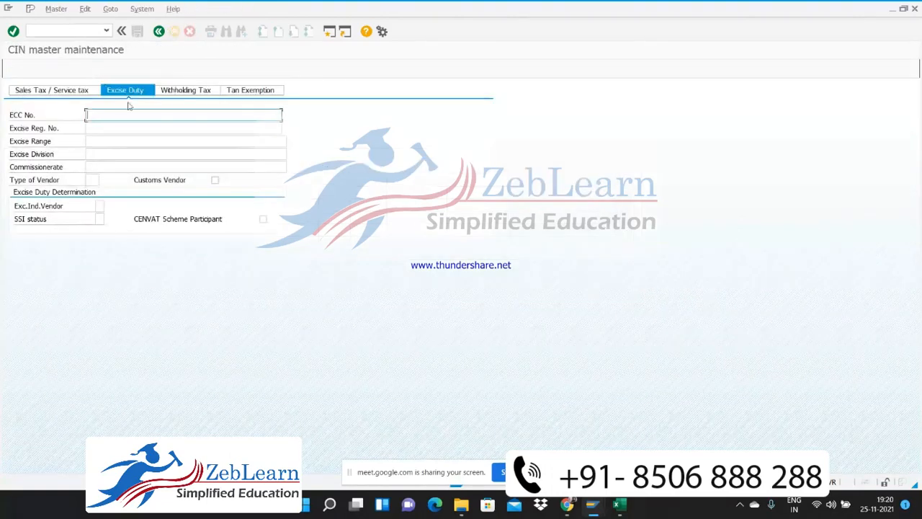
click(47, 92)
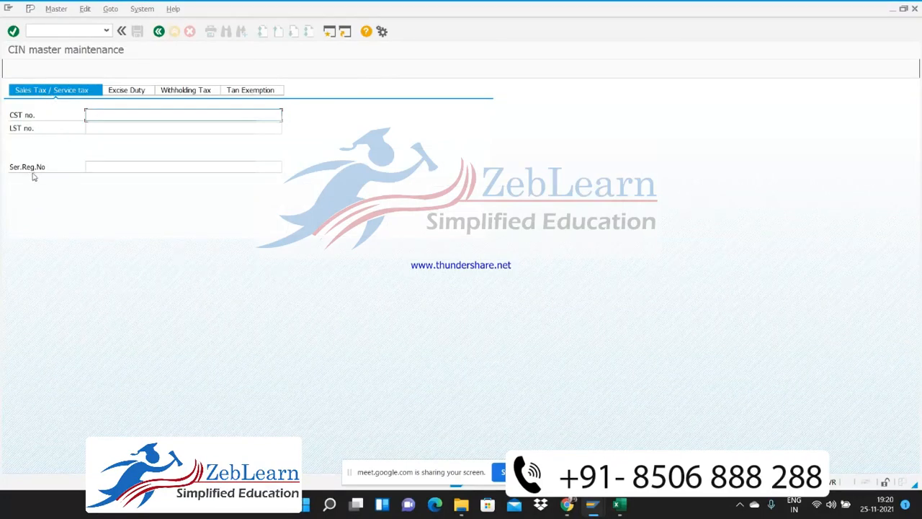
click(118, 166)
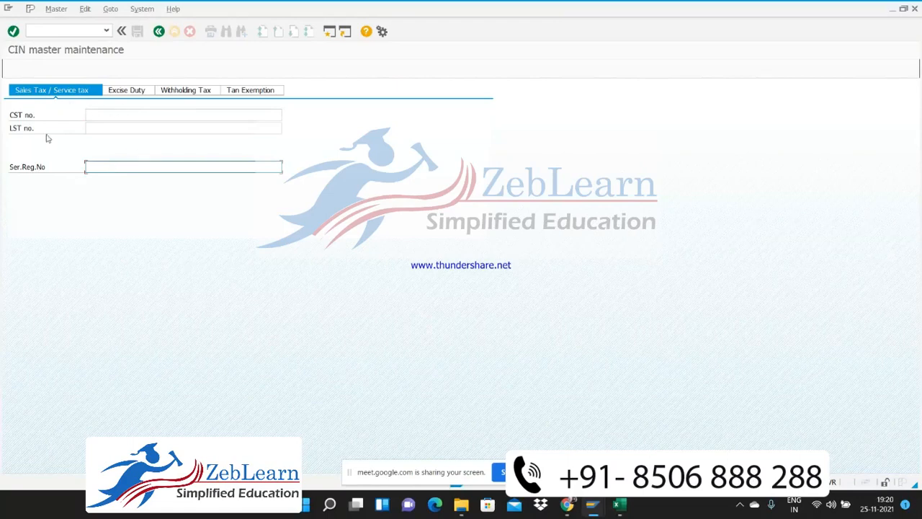
click(128, 92)
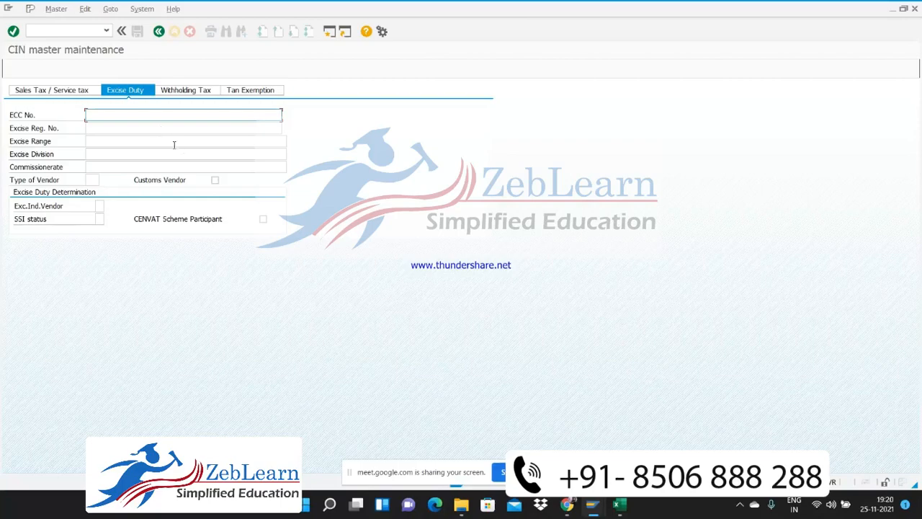
Set the PAN Valid From date to 01.01.2019 in the CIN withholding tax data
click(197, 92)
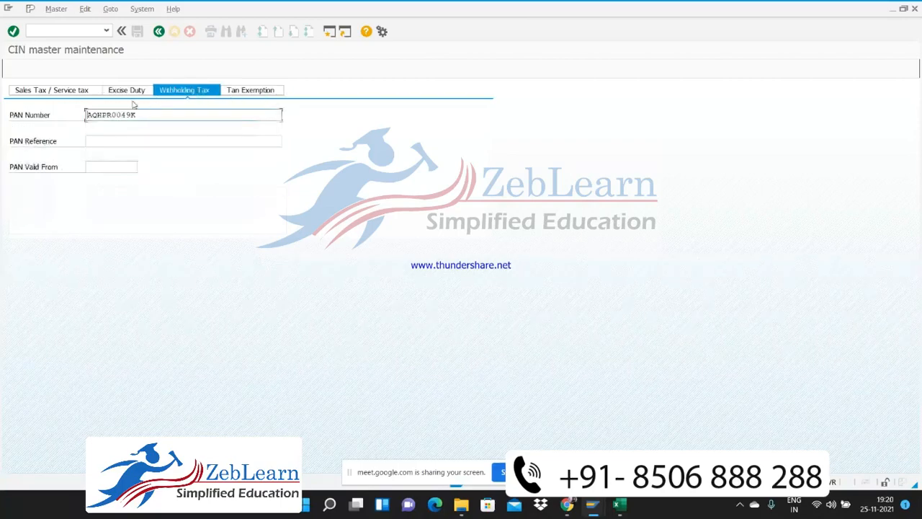
click(101, 142)
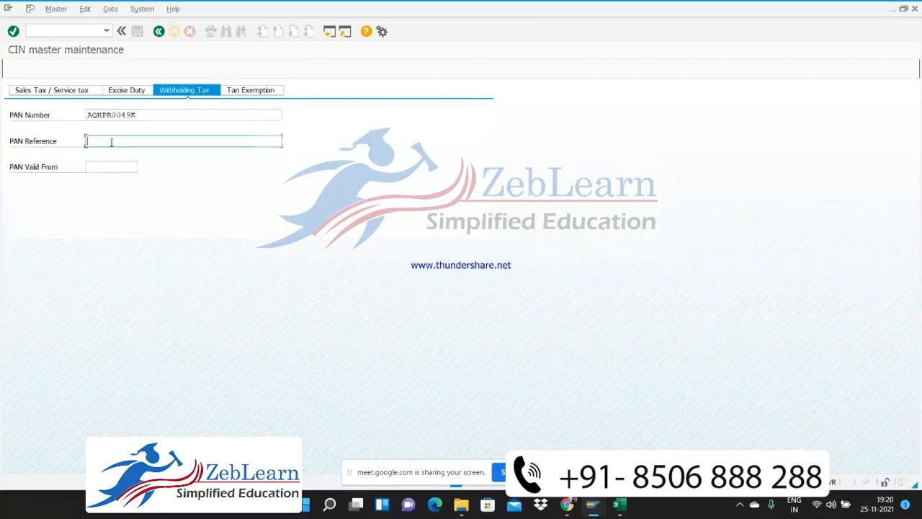
drag(151, 115, 80, 118)
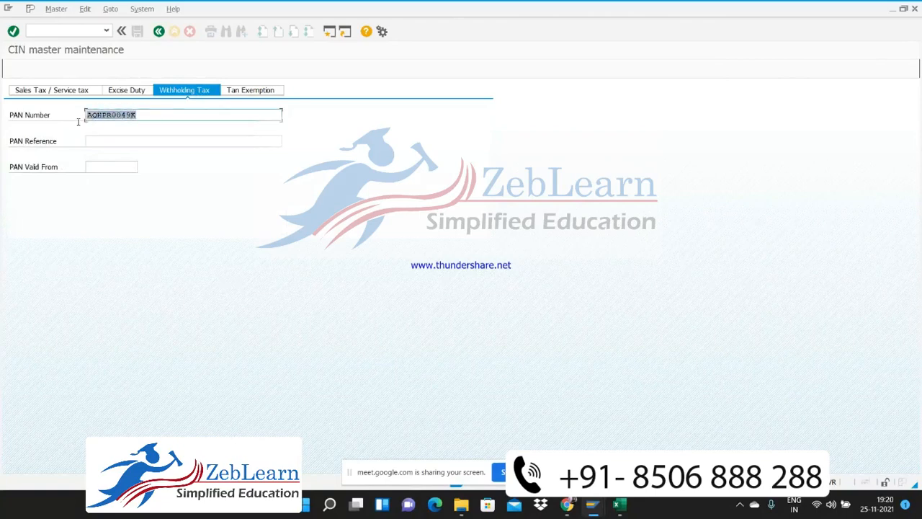
click(95, 167)
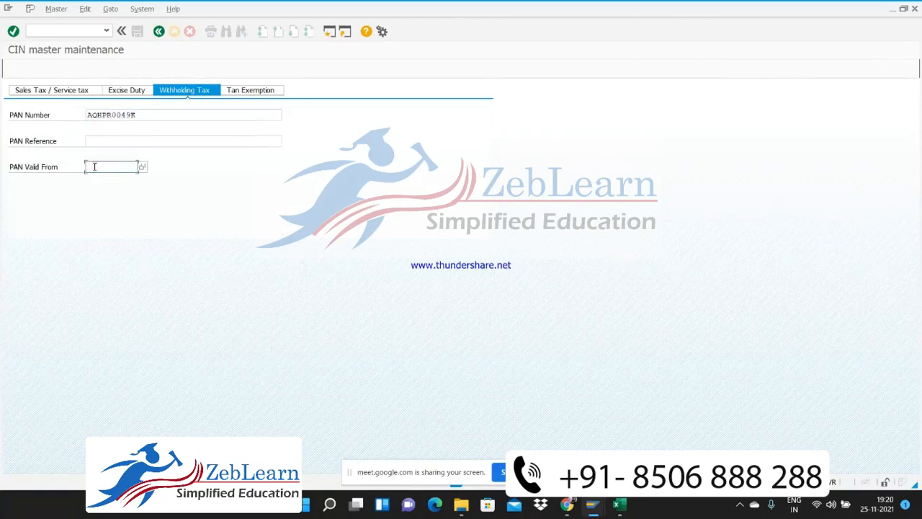
click(142, 167)
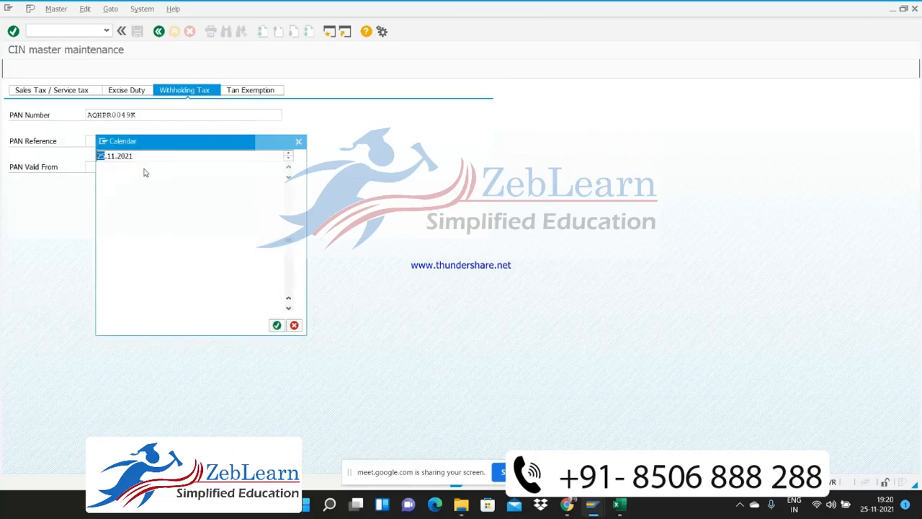
click(298, 142)
text(01.01)
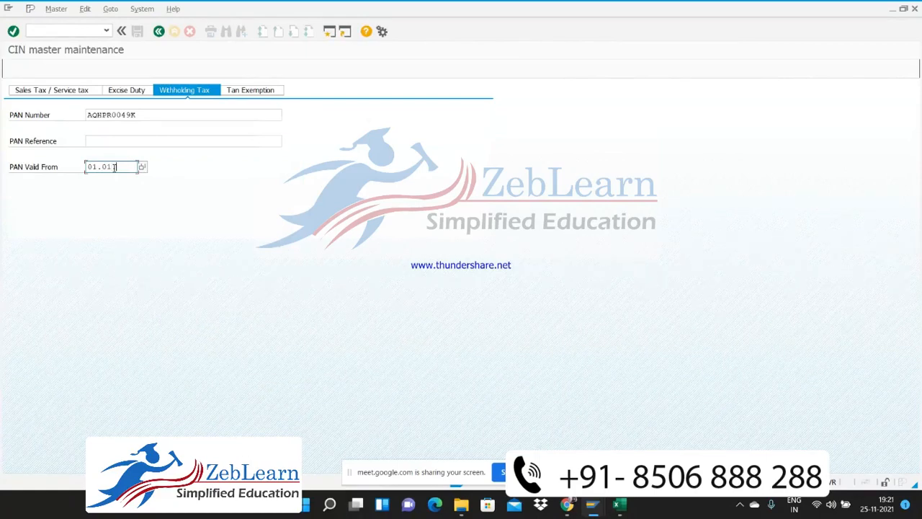
text(.2019)
key(Return)
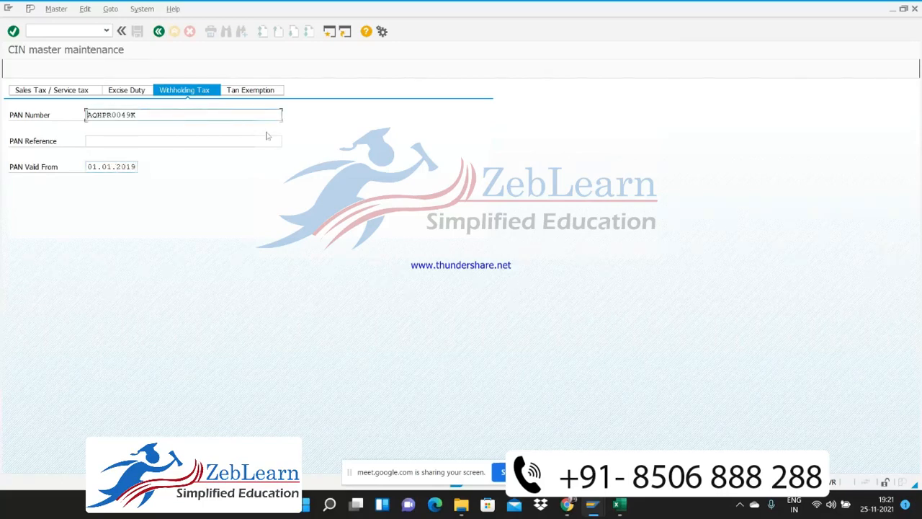
Check the Tan Exemption data in the CIN details and return to the vendor's Withholding tax Accounting screen
click(242, 91)
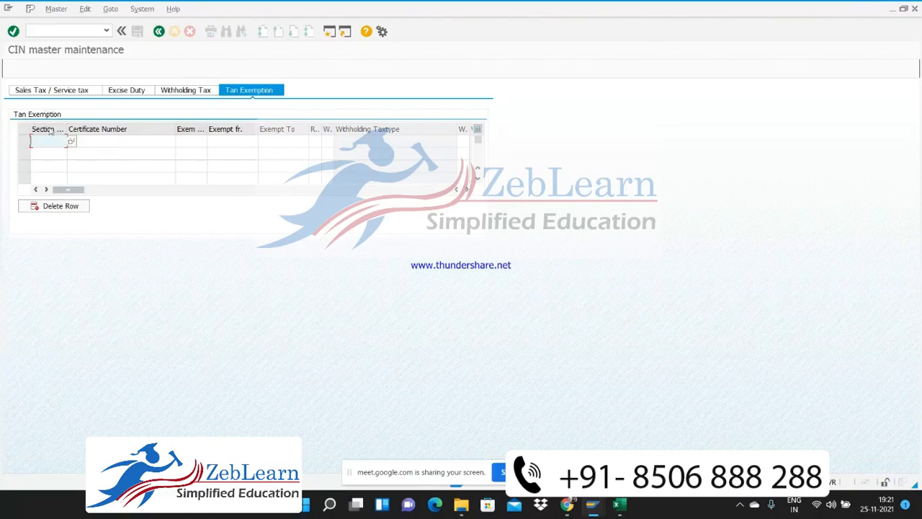
click(184, 91)
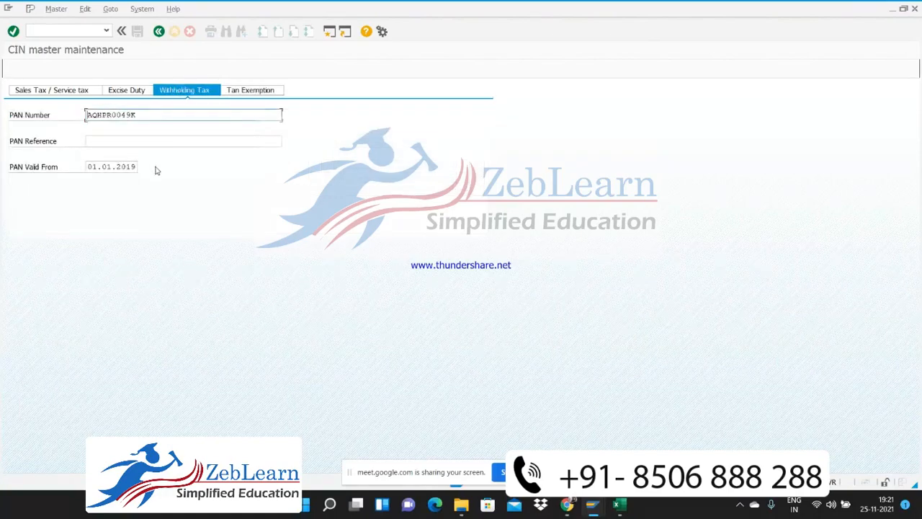
click(159, 32)
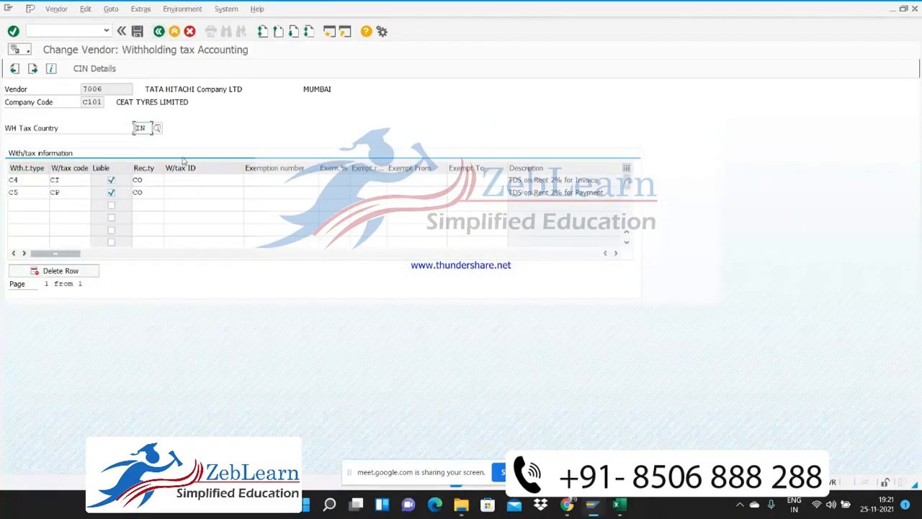
Check the PAN data in the vendor's CIN withholding tax details and reopen vendor 7006 at its Address screen
click(96, 68)
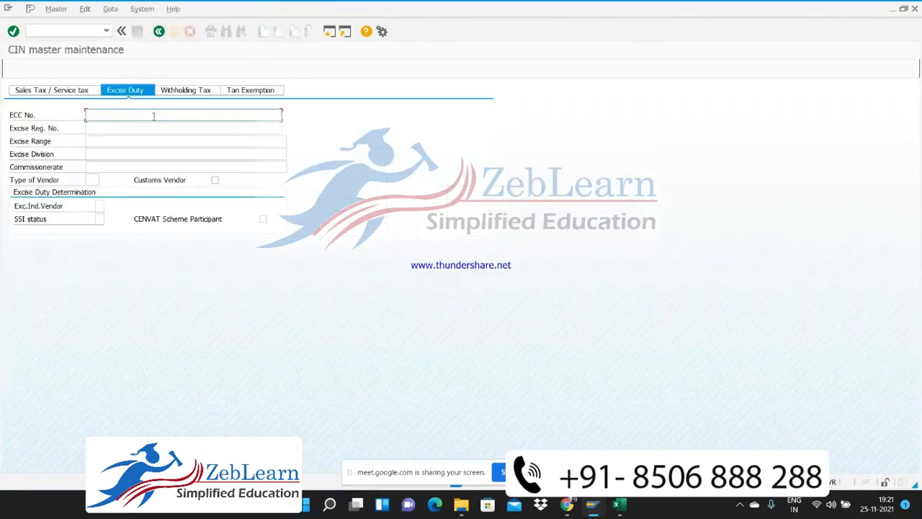
click(181, 92)
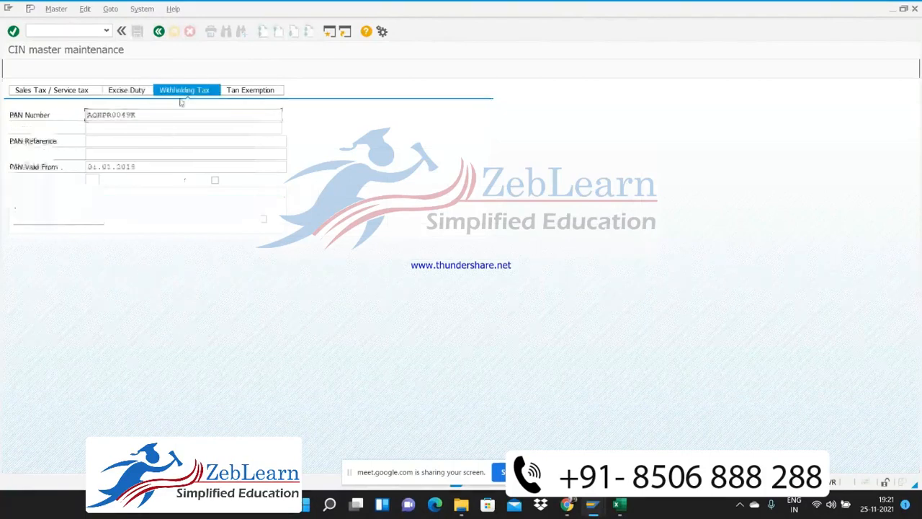
click(159, 32)
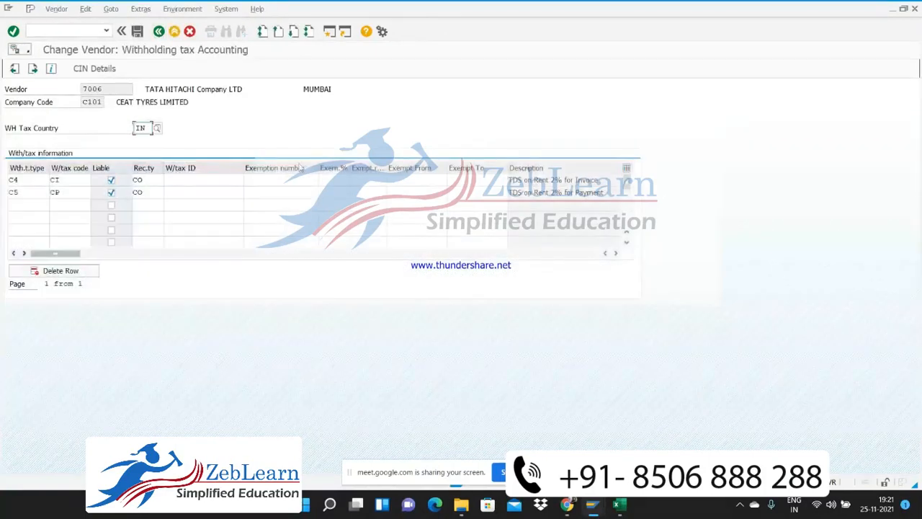
key(F3)
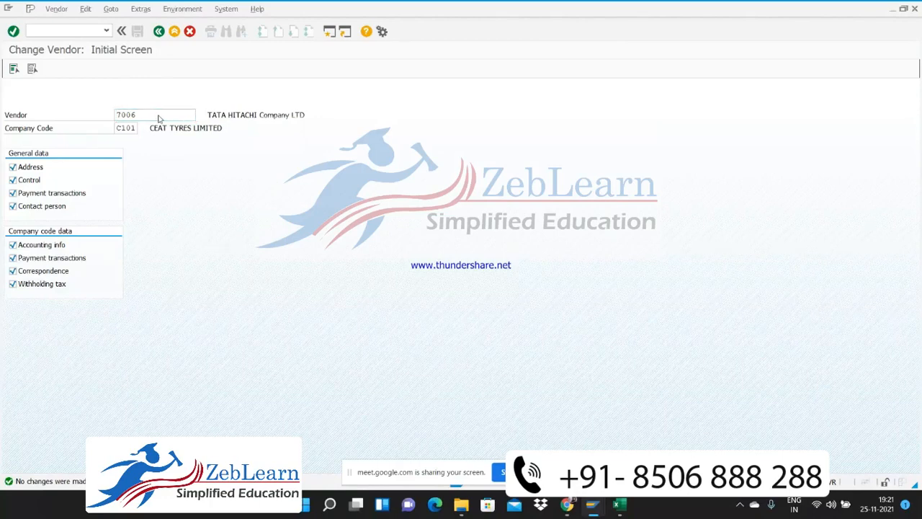
key(Return)
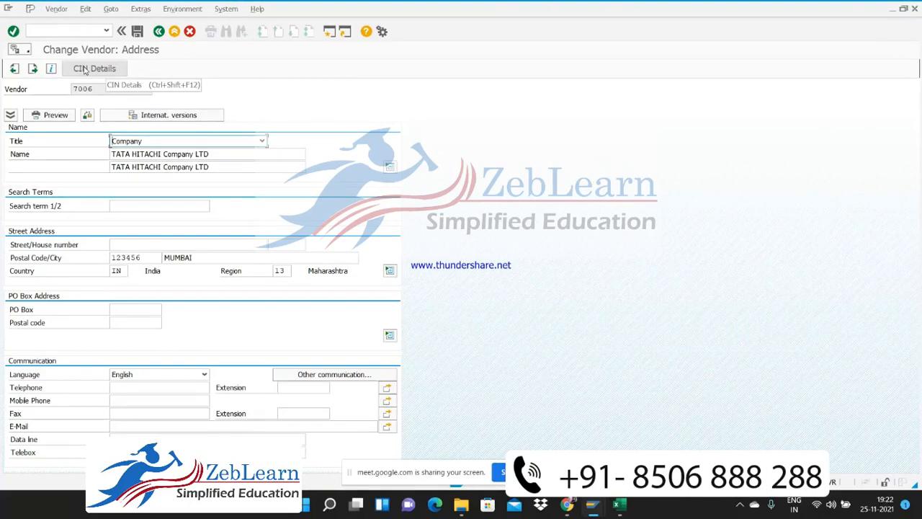
click(81, 29)
text(/)
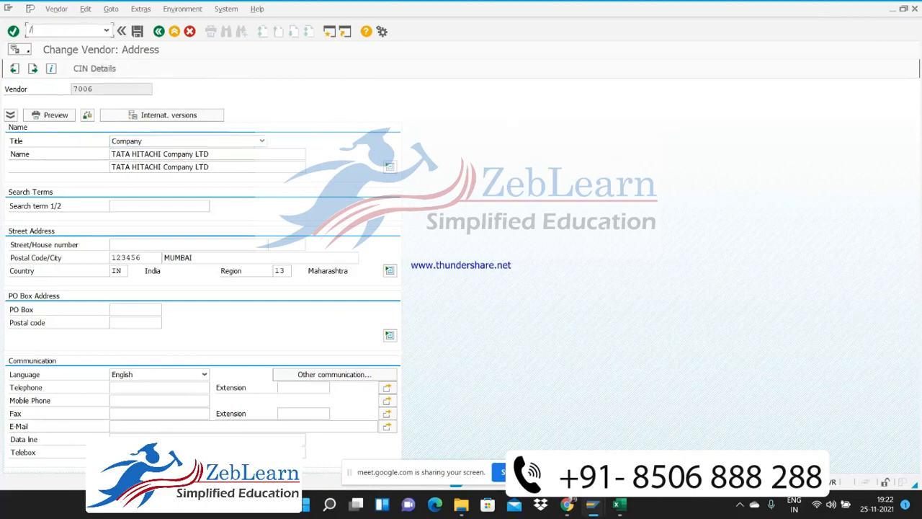
text(mte3)
key(Return)
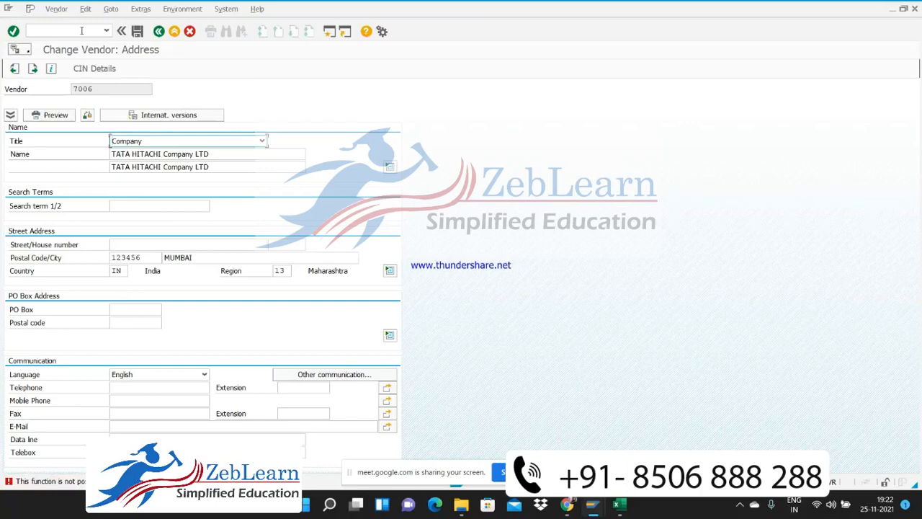
Leave the vendor record and start transaction OMT3E in the same session with the command /nomt3e
click(81, 30)
text(/no)
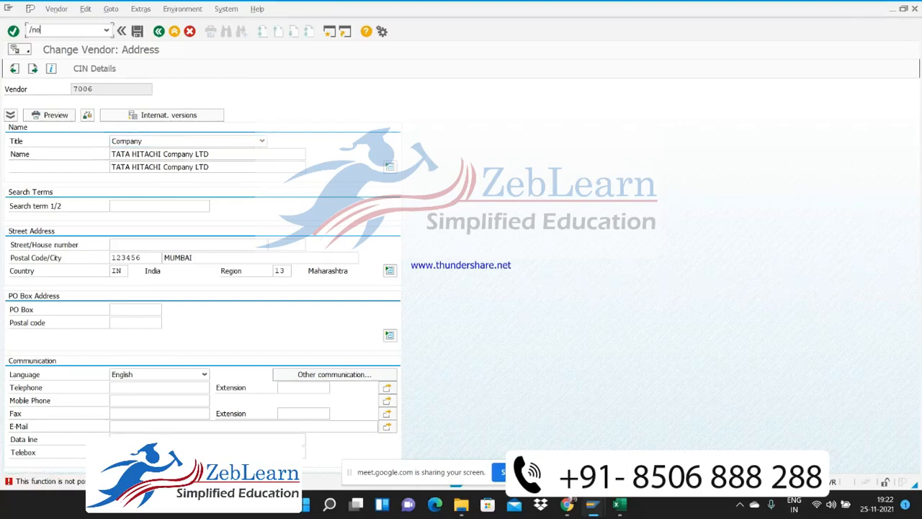
text(mt3e)
key(Return)
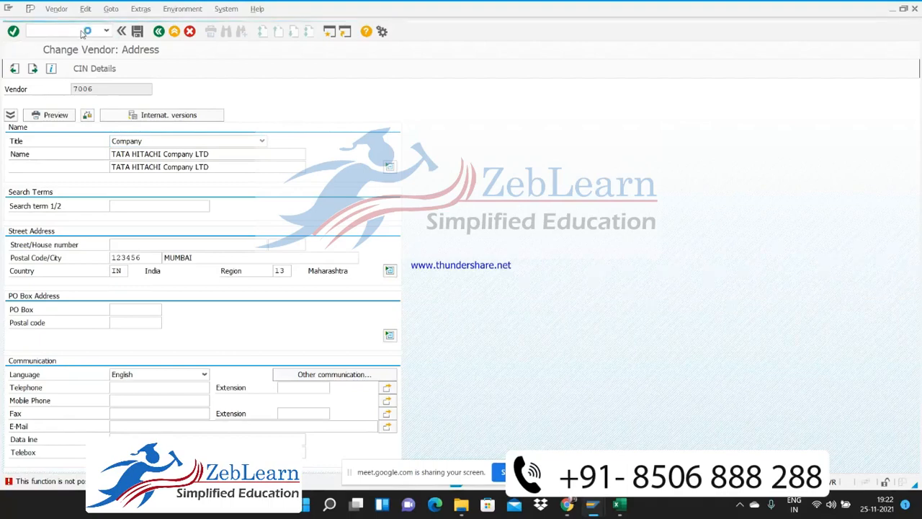
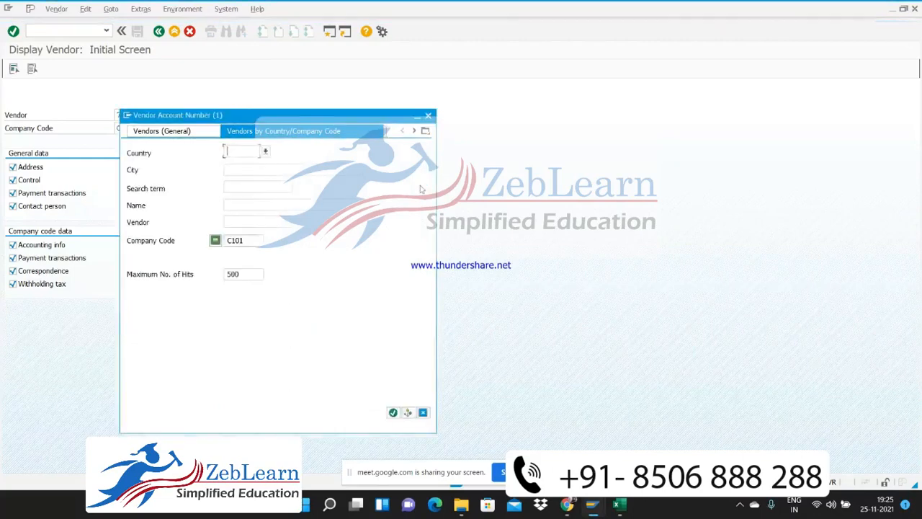
List the vendors of company code C101, compare the TATA HITACHI and TATA STEEL entries, and close the list without choosing one
click(392, 412)
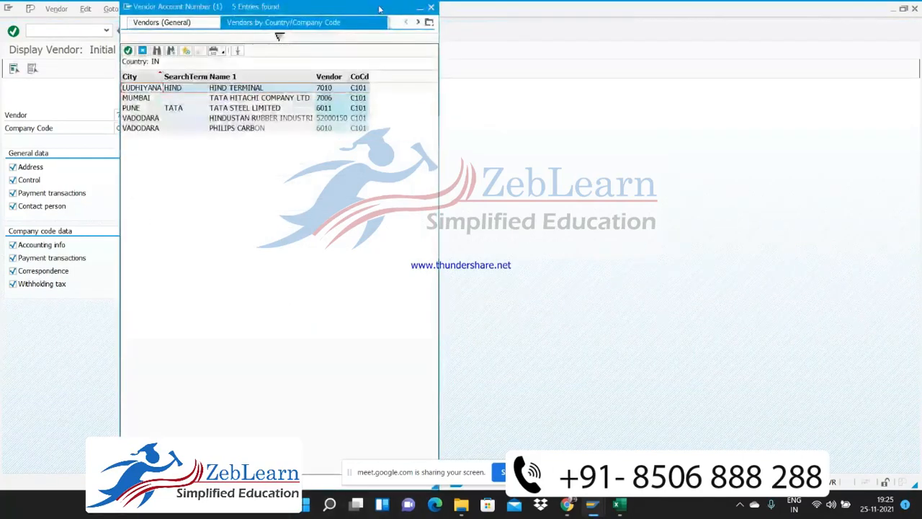
drag(380, 8, 548, 3)
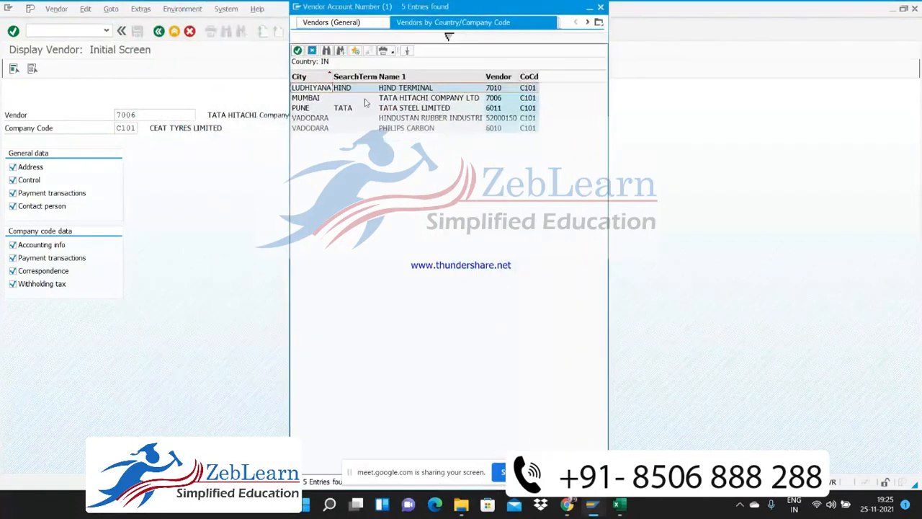
click(402, 99)
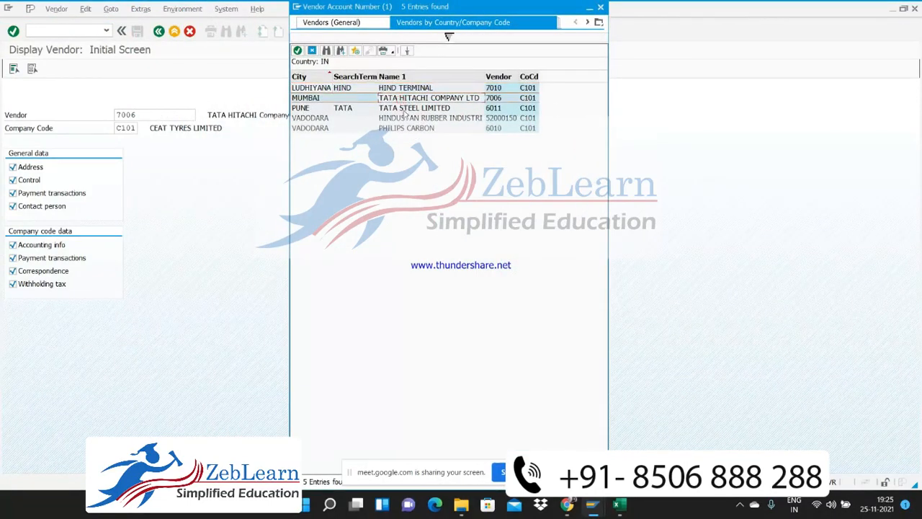
click(405, 108)
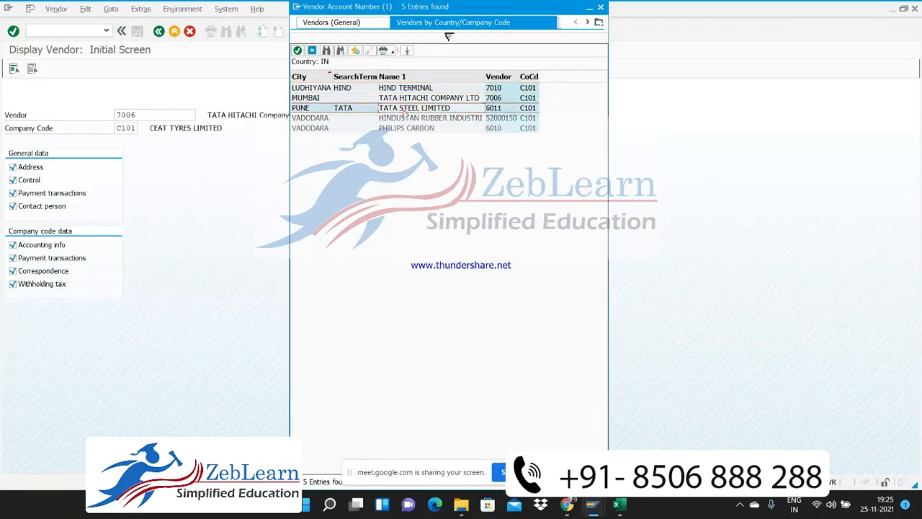
click(403, 99)
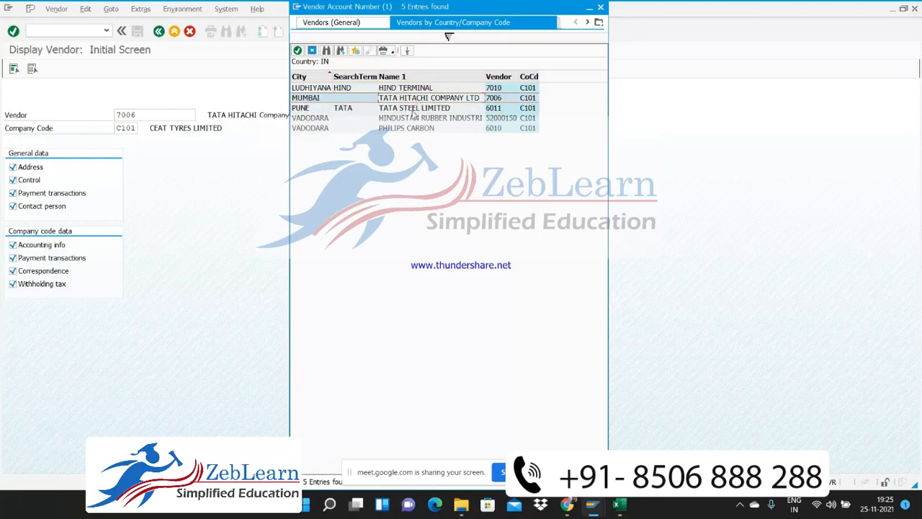
click(414, 109)
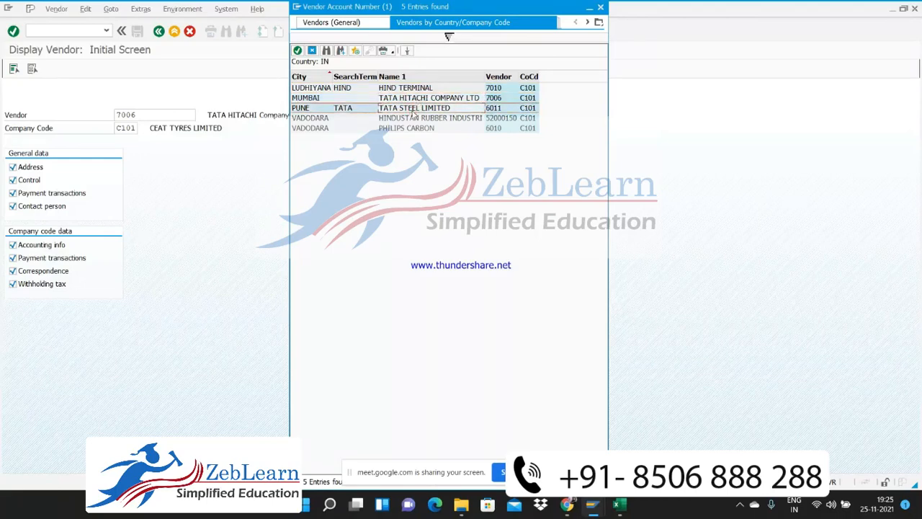
click(408, 100)
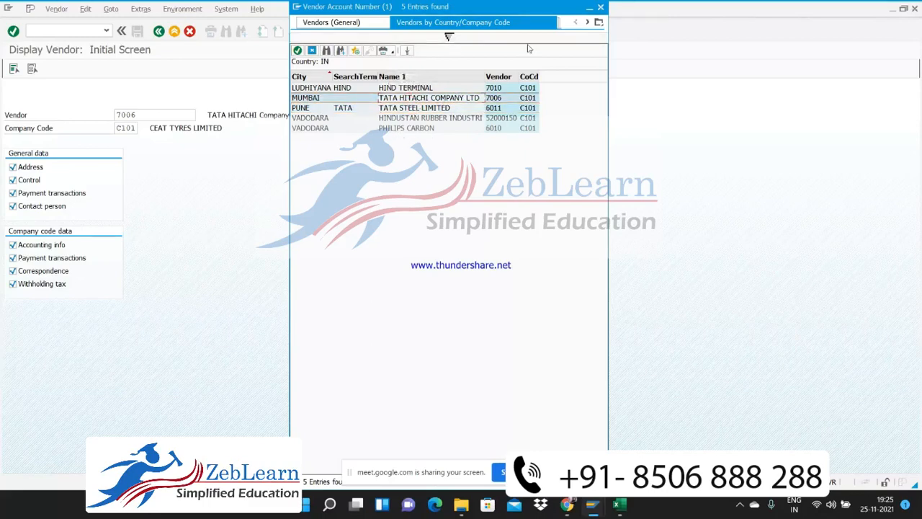
click(601, 8)
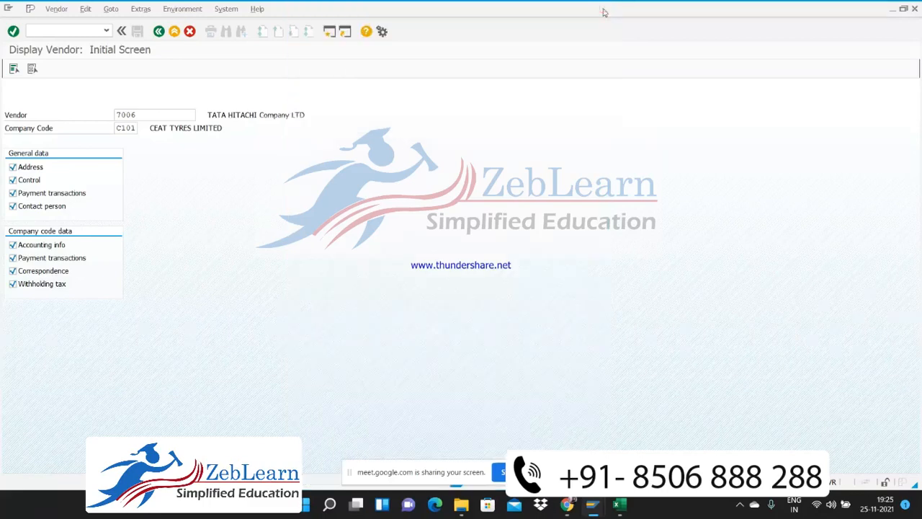
Start the change vendor transaction with the command /nfk02 and open vendor 7006 at its Address screen
click(72, 30)
text(/n)
text(fk02)
key(Return)
key(Return)
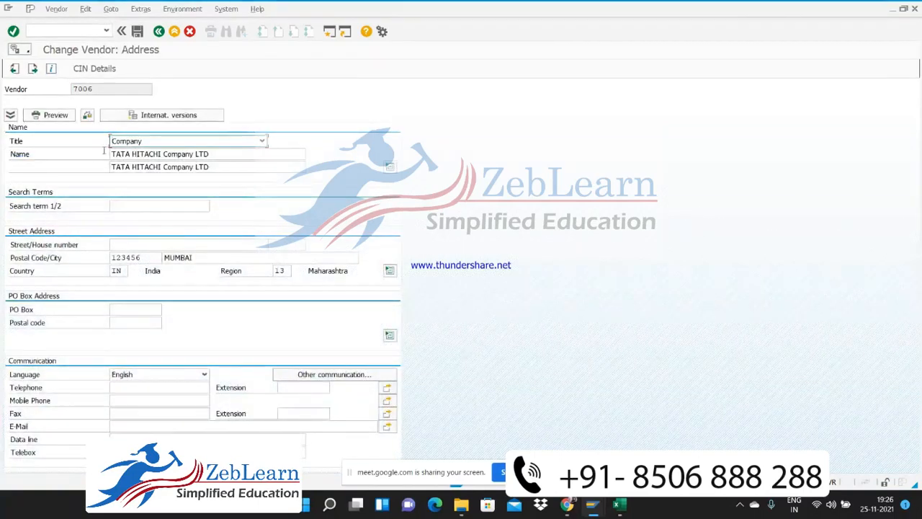
Return to the change vendor initial screen and open vendor 7010 in company code C101 instead
click(158, 31)
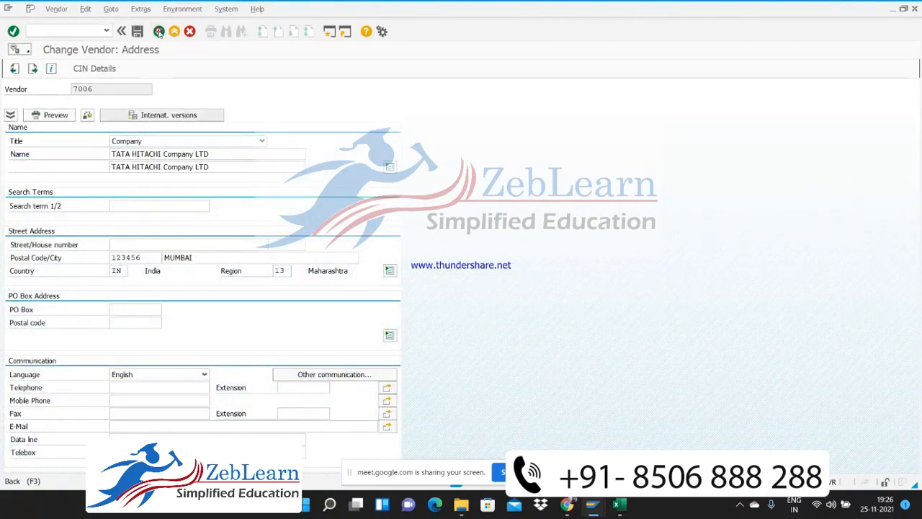
key(Delete)
key(Delete)
key(Delete)
key(Delete)
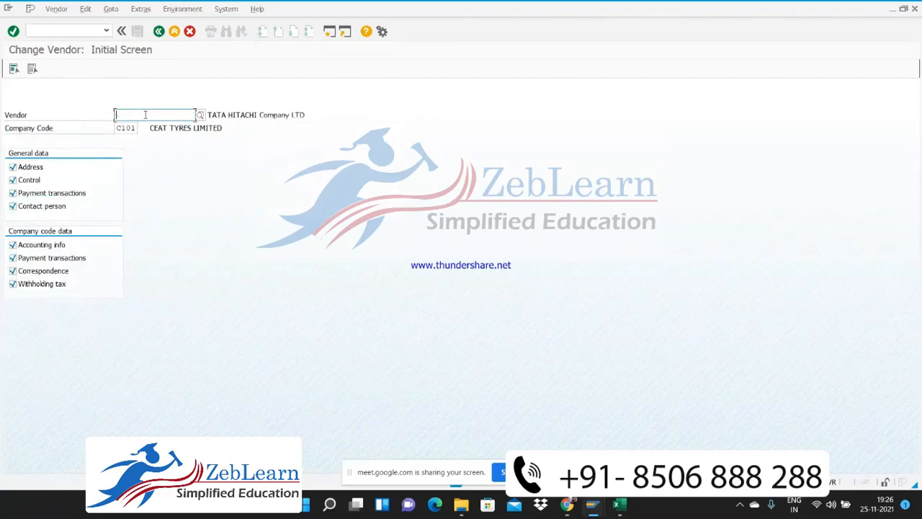
text(7010)
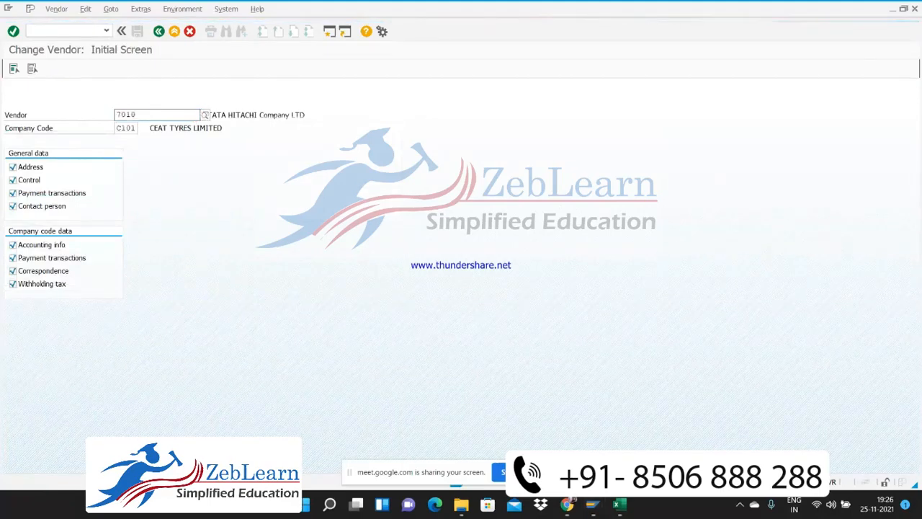
key(Return)
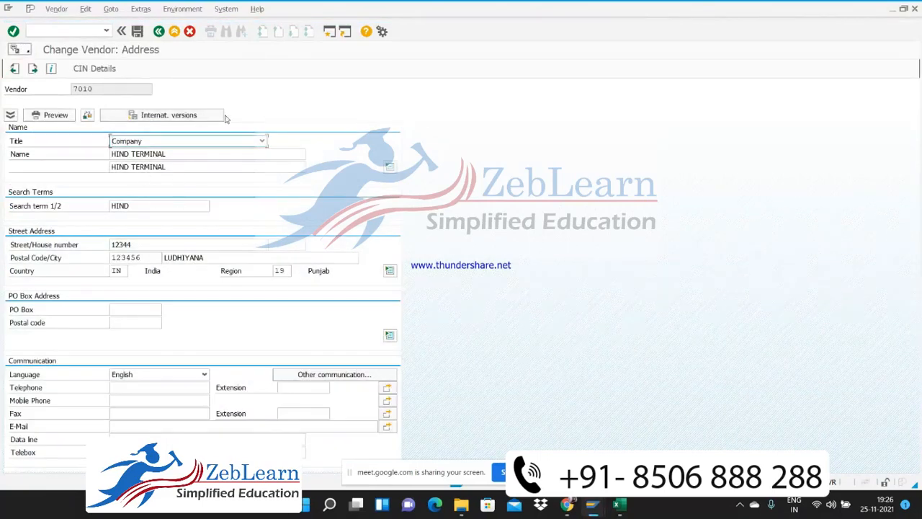
Advance through vendor 7010's master data screens to the Withholding tax Accounting screen
key(Return)
key(Return)
key(Return)
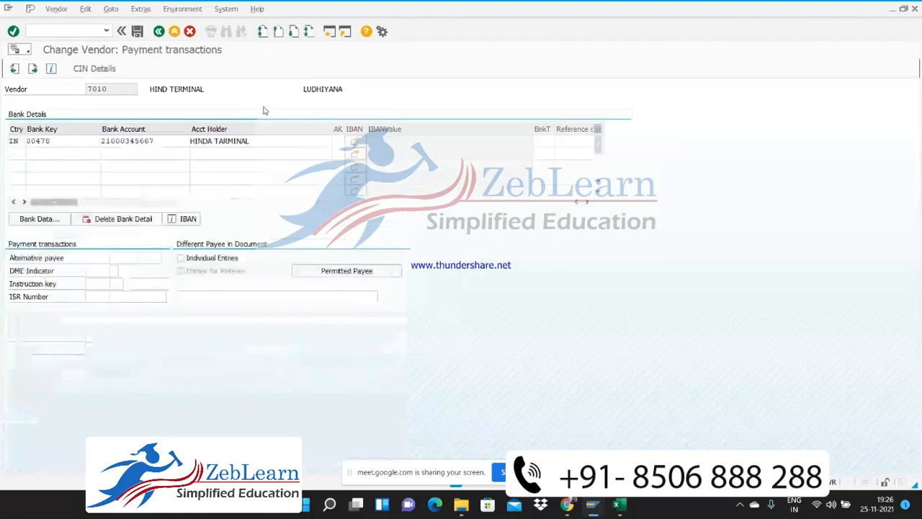
key(Return)
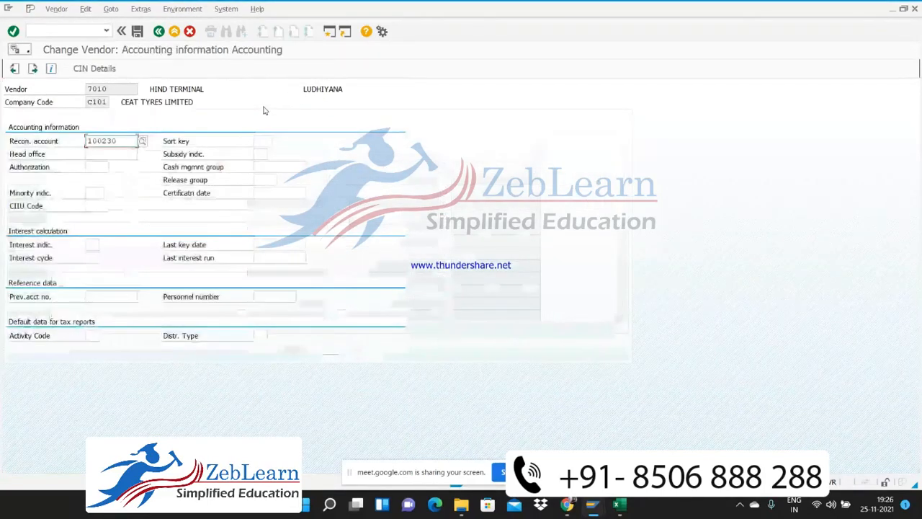
key(Return)
key(Return)
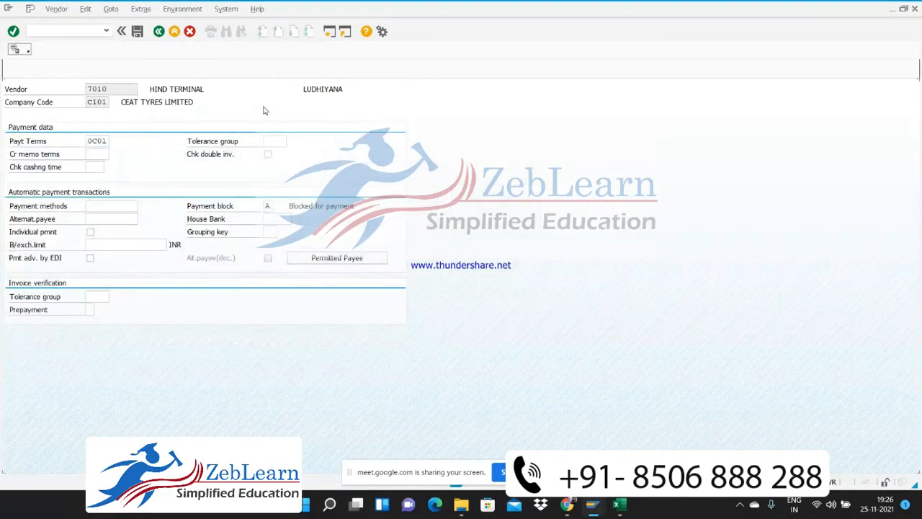
key(Return)
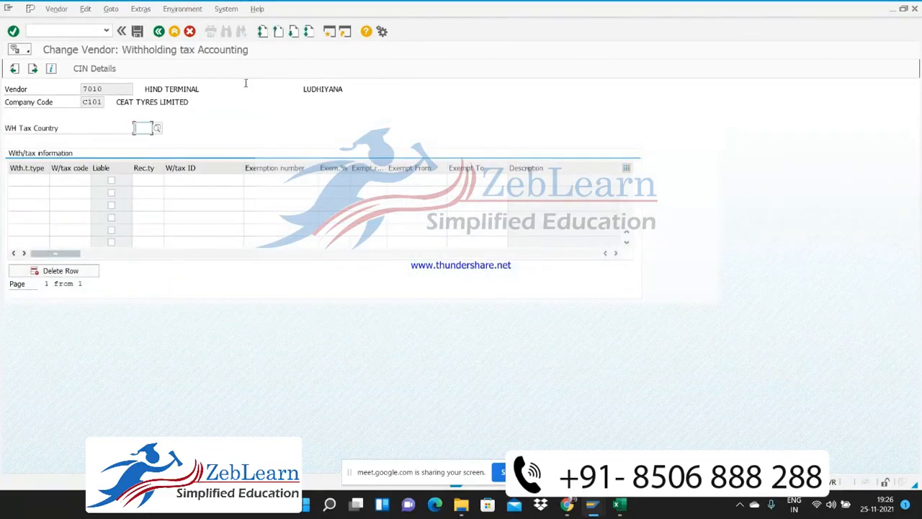
Set vendor 7010's WH Tax Country to IN from the list of withholding tax countries
click(157, 127)
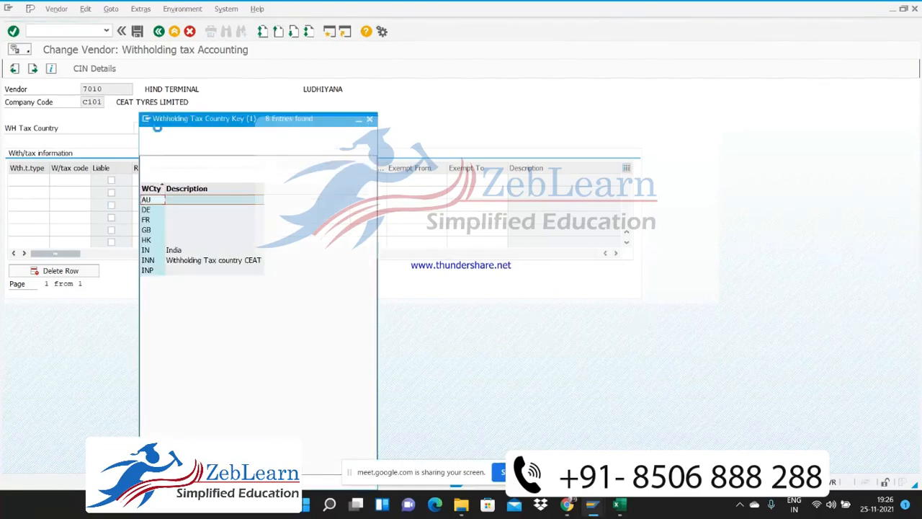
double_click(152, 253)
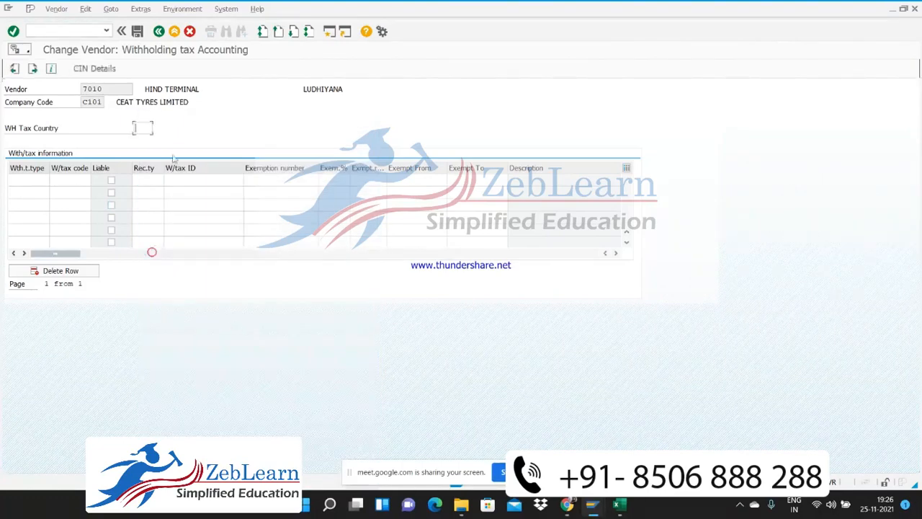
click(46, 178)
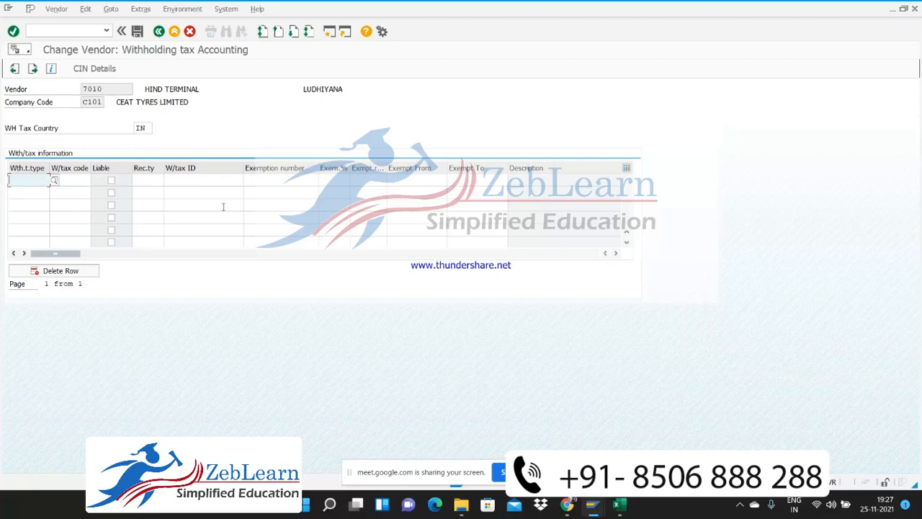
Clear the WH Tax Country entry and leave vendor 7010 for the change vendor initial screen without saving
click(137, 129)
key(Delete)
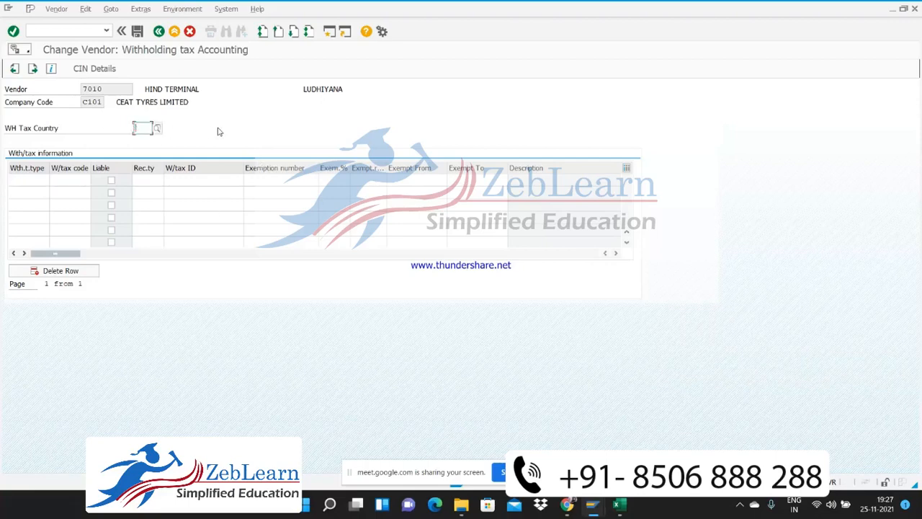
key(Return)
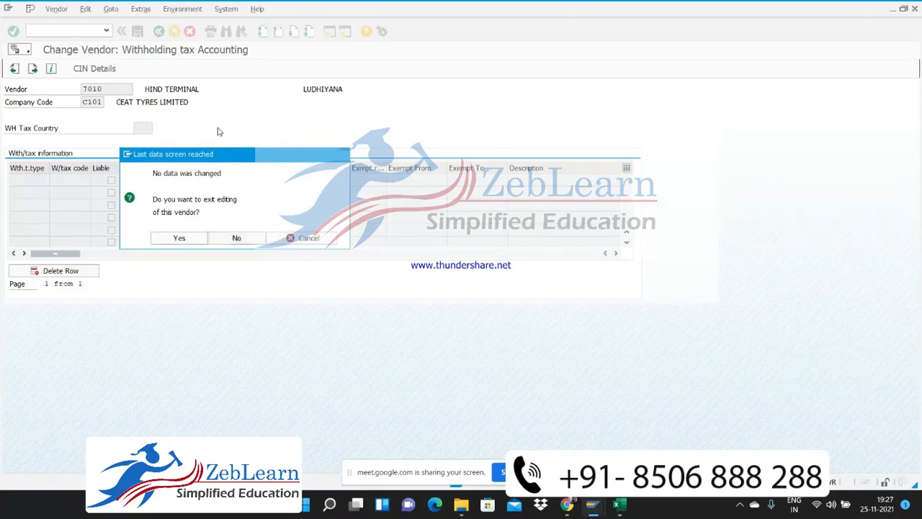
key(Return)
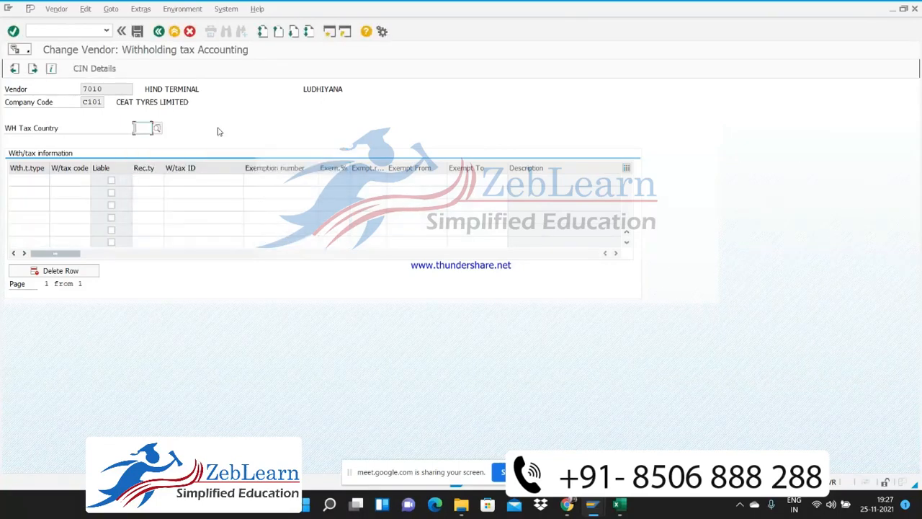
click(159, 32)
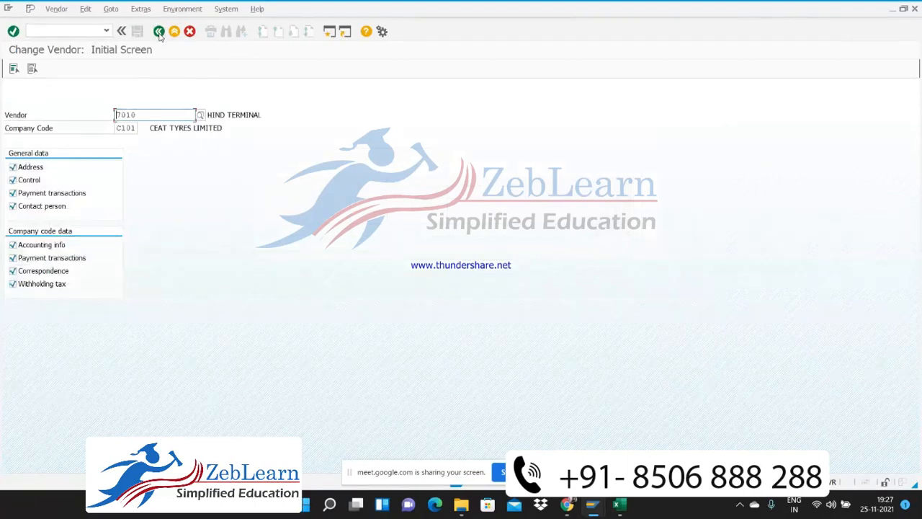
Reopen vendor 7010 and advance through its screens to Accounting information Accounting
key(Return)
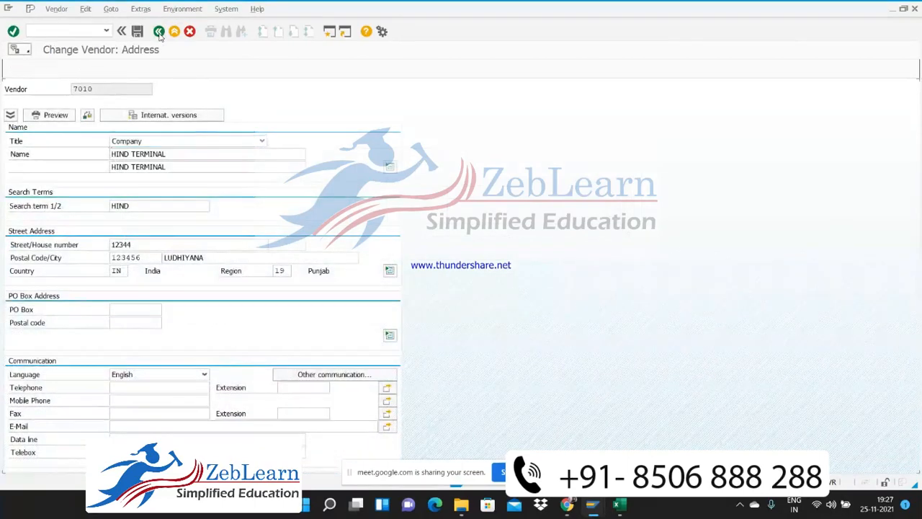
key(Return)
key(Return)
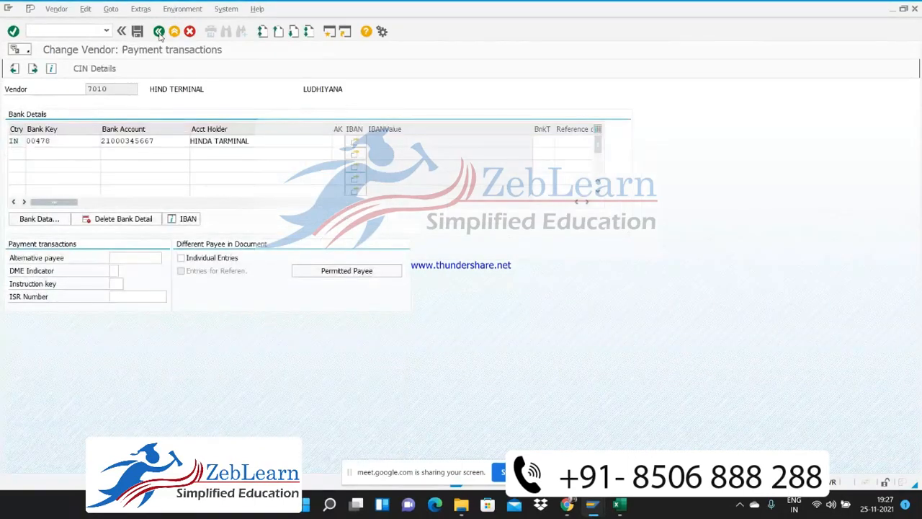
key(Return)
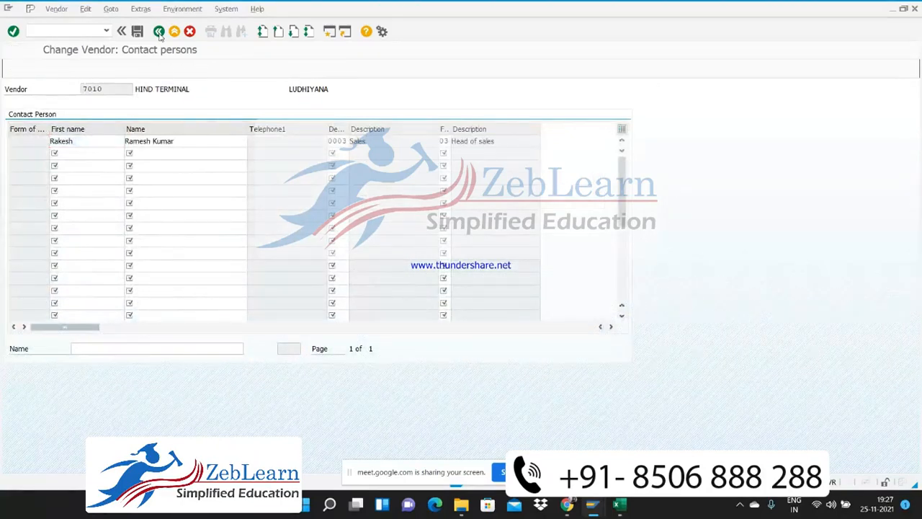
key(Return)
Look up the available reconciliation accounts for vendor 7010 and choose 100230 Accounts Payable-Service
drag(119, 141, 82, 142)
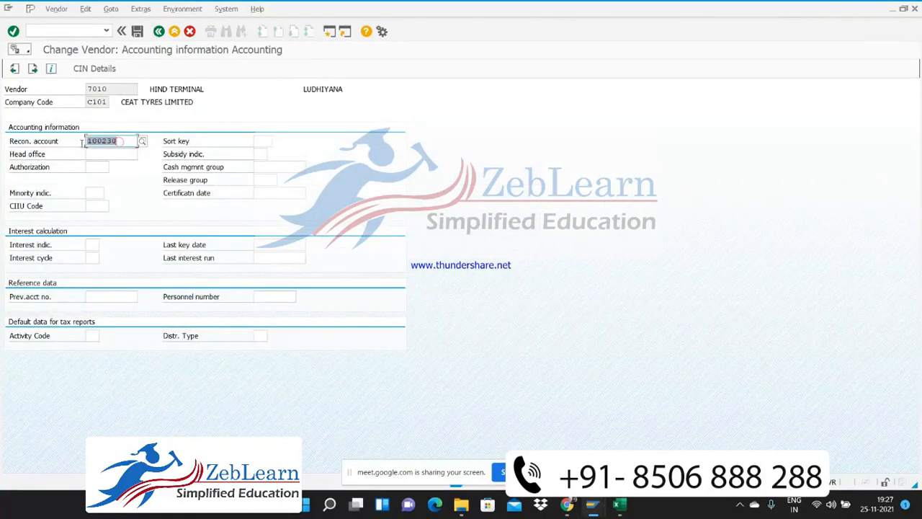
click(143, 142)
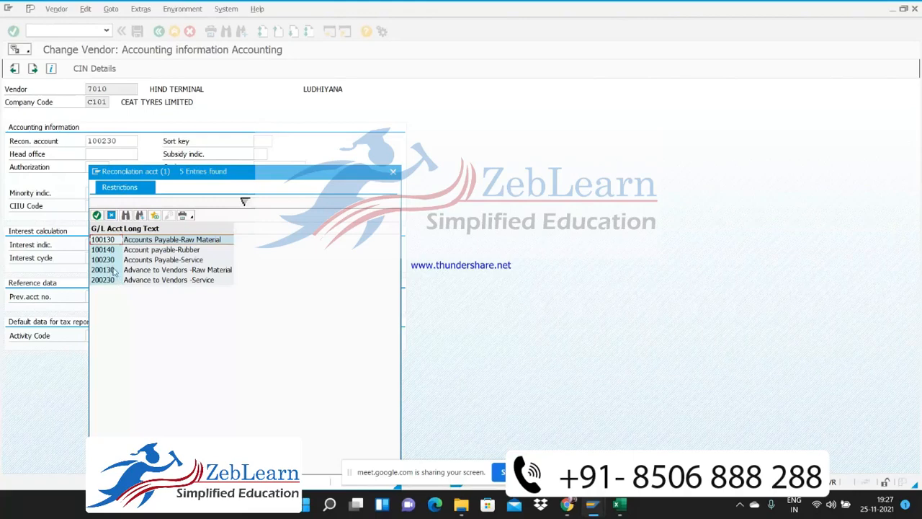
click(182, 261)
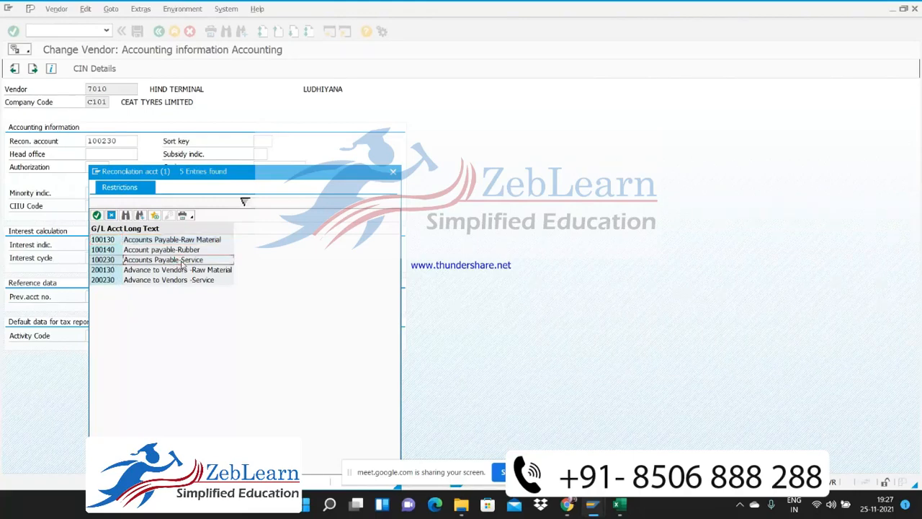
double_click(182, 262)
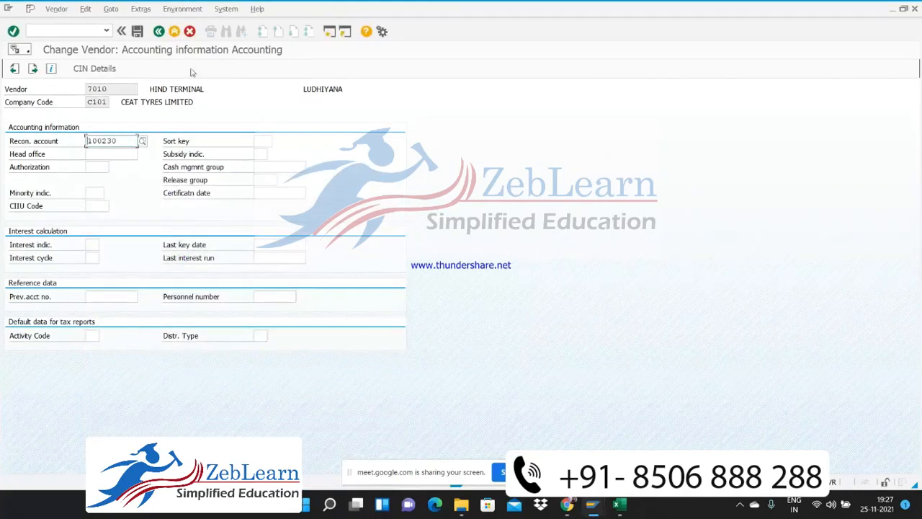
Switch the session to central G/L account maintenance (FS00) and display G/L account 100810 in company code C101
click(92, 29)
text(/)
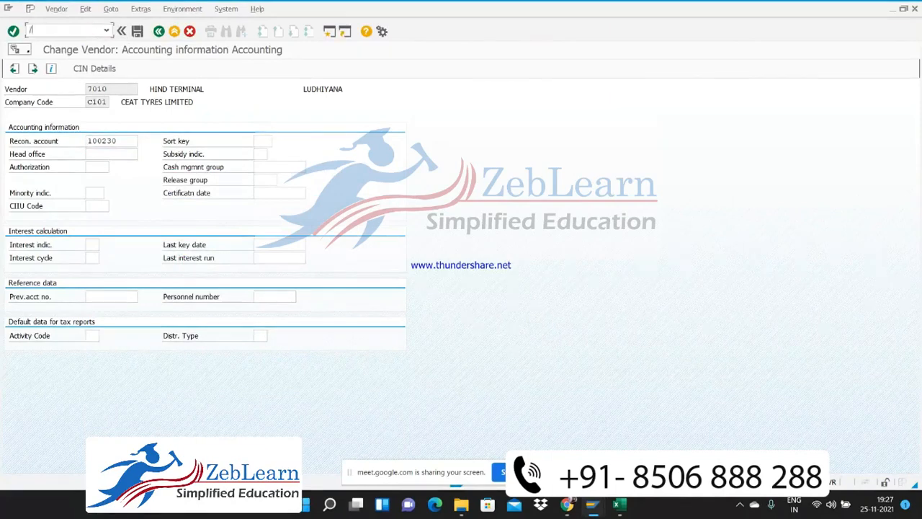
text(nfs00)
key(Return)
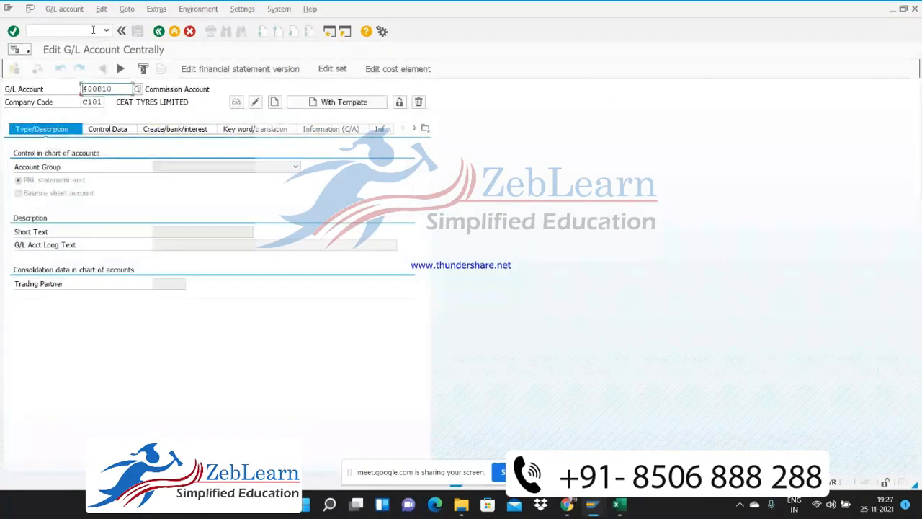
key(Return)
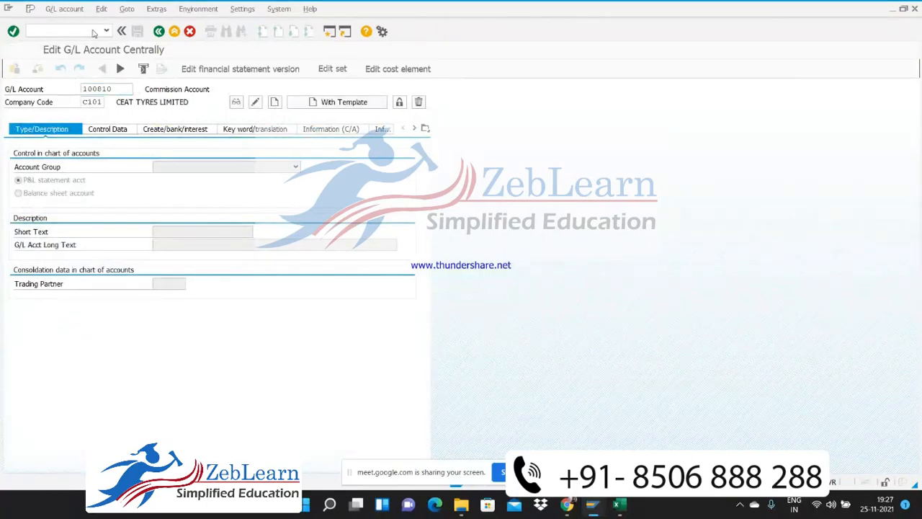
Review the control data of G/L account 100810 and bring up the field status groups from its document creation settings
click(124, 129)
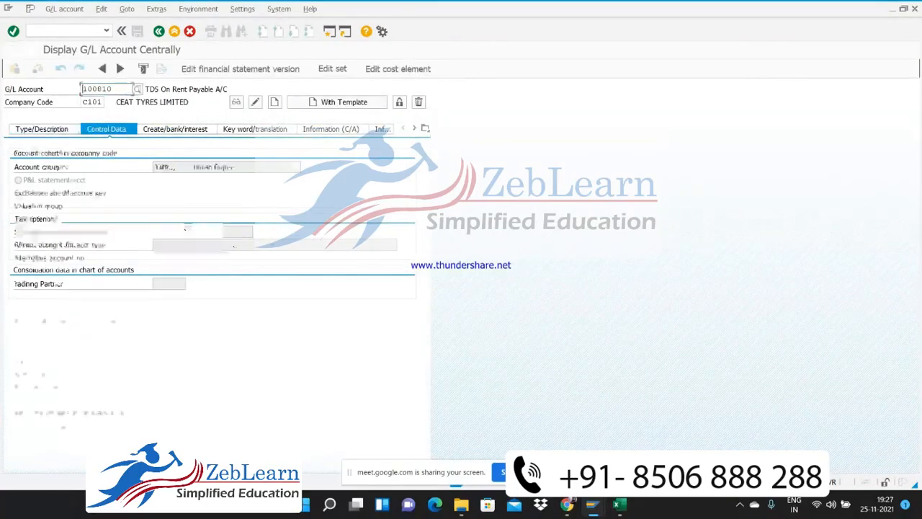
click(191, 134)
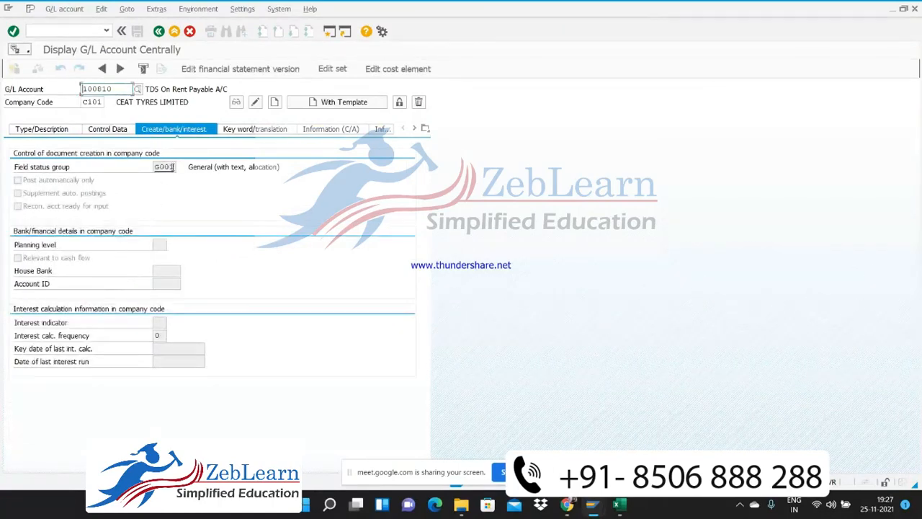
click(174, 168)
click(183, 168)
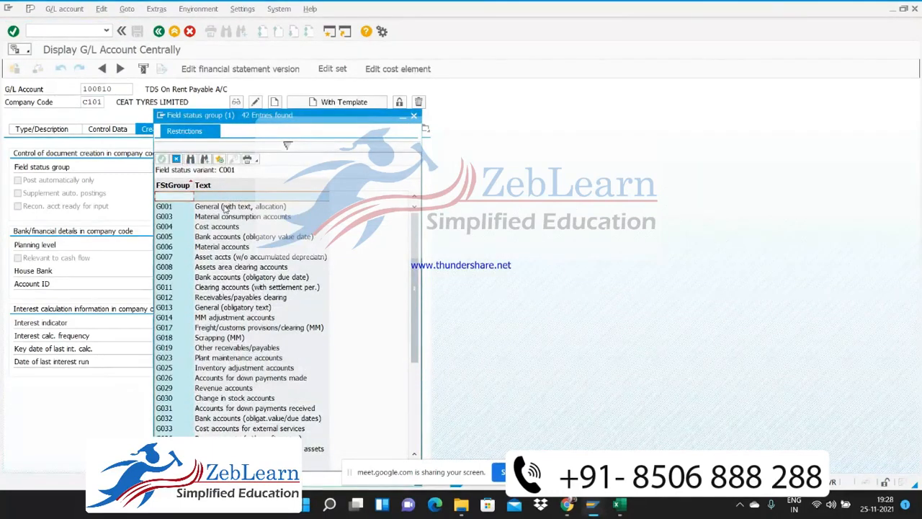
Look through the field status groups of variant C001, including G001 General, and close the list without choosing another one
click(226, 209)
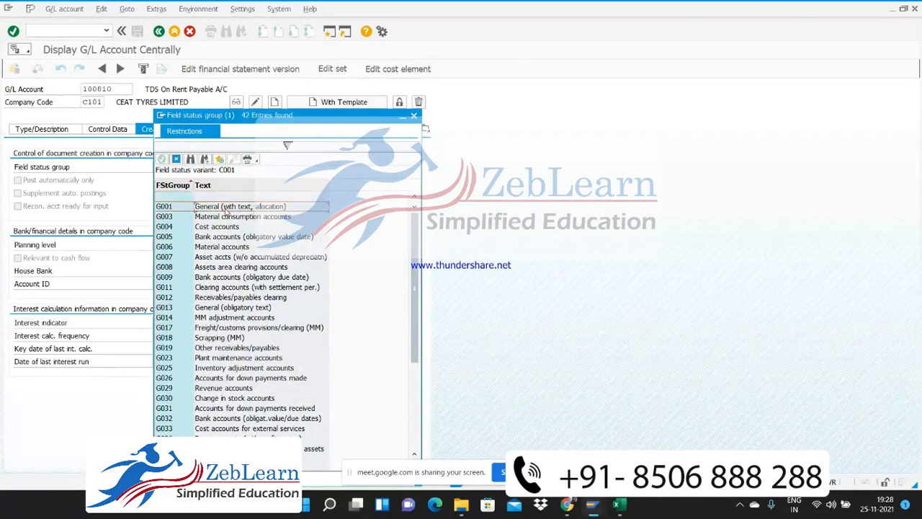
key(Down)
key(Down)
key(Down)
key(Down)
key(Down)
key(Down)
key(Down)
key(Down)
key(Down)
key(Down)
key(Down)
key(Down)
key(Down)
key(Down)
key(Down)
key(Down)
key(Down)
key(Down)
key(Down)
key(Down)
key(Down)
key(Down)
key(Down)
key(Down)
key(Down)
key(Down)
key(Down)
key(Down)
key(Down)
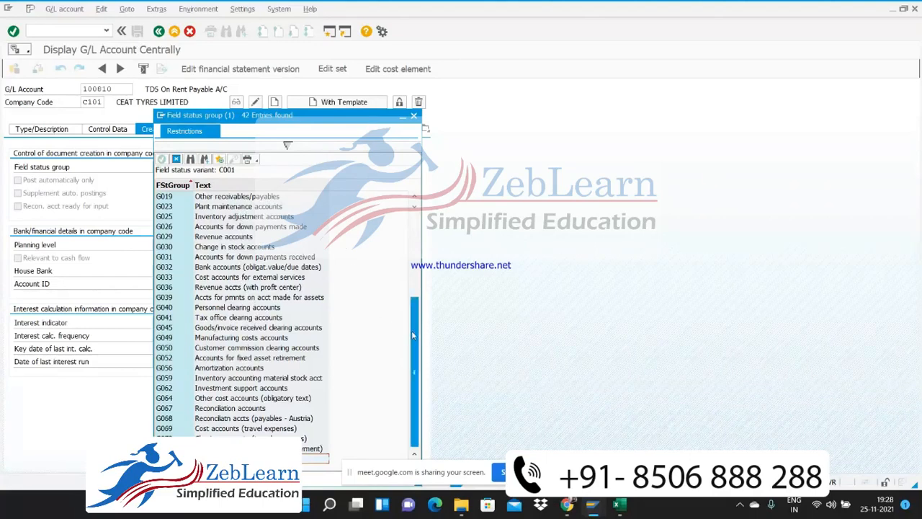
drag(412, 329, 412, 245)
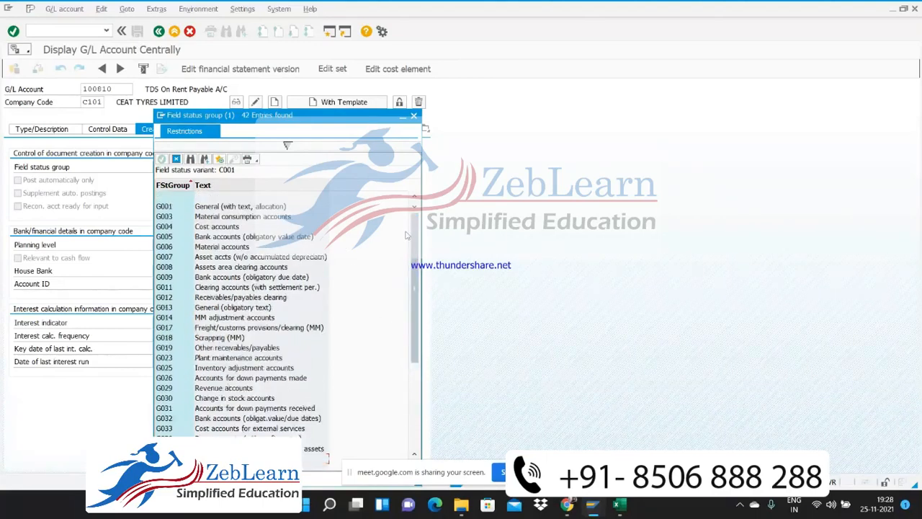
click(413, 115)
Switch to the Excel worksheet and review the withholding tax checklist from Map Withholding tax codes in Vendor Master up to its first item
key(alt+Tab)
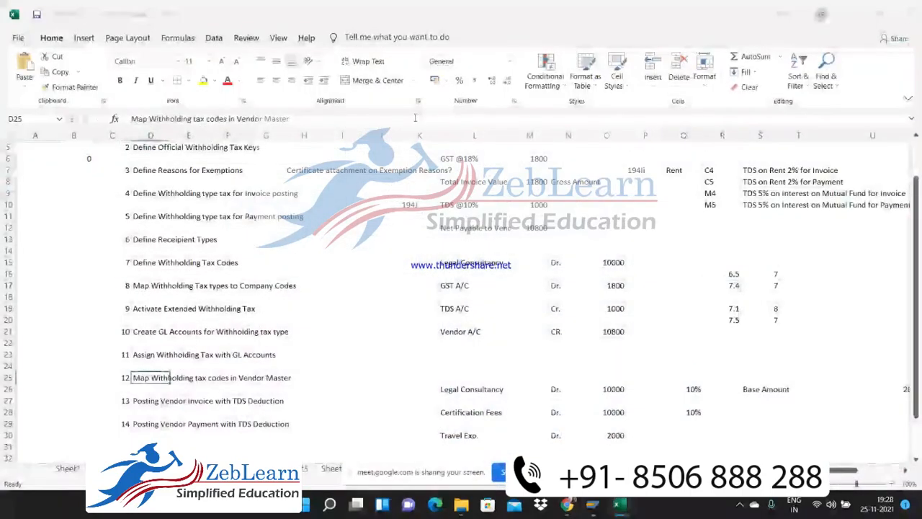
key(shift+Up)
key(shift+Up)
key(shift+Up)
key(shift+Up)
key(shift+Up)
key(shift+Up)
key(shift+Up)
key(shift+Up)
key(shift+Up)
key(shift+Up)
key(shift+Up)
key(shift+Up)
key(shift+Up)
key(shift+Up)
key(shift+Up)
key(shift+Up)
key(shift+Up)
key(shift+Up)
key(shift+Up)
key(shift+Up)
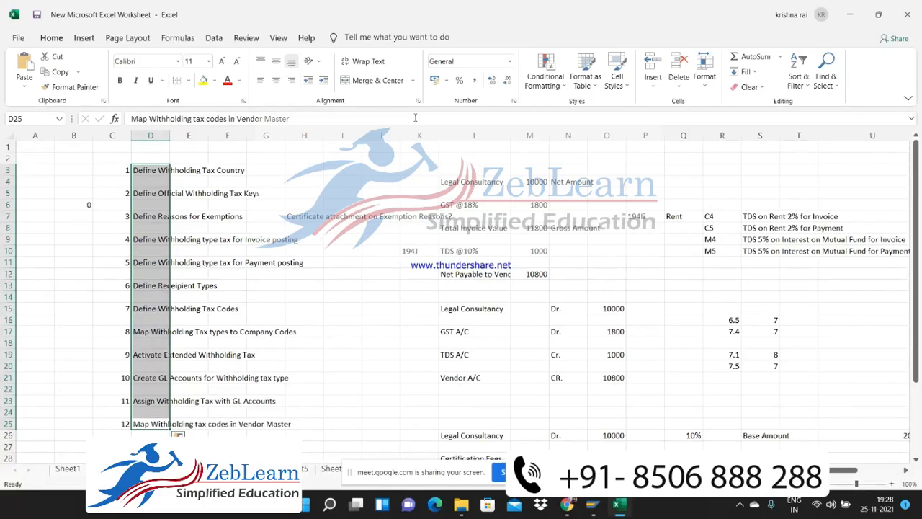
Switch back to SAP, leave the G/L account display and open the SAP Reference IMG through SPRO
key(alt+Tab)
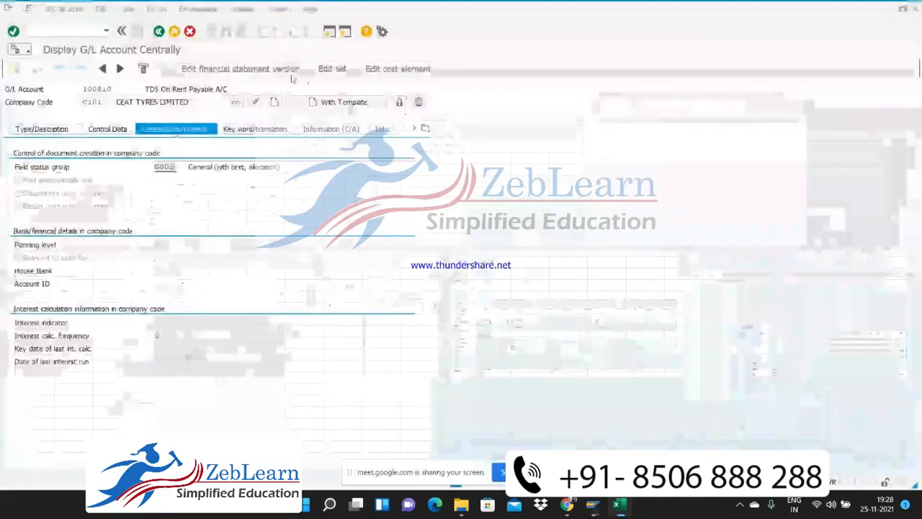
click(158, 31)
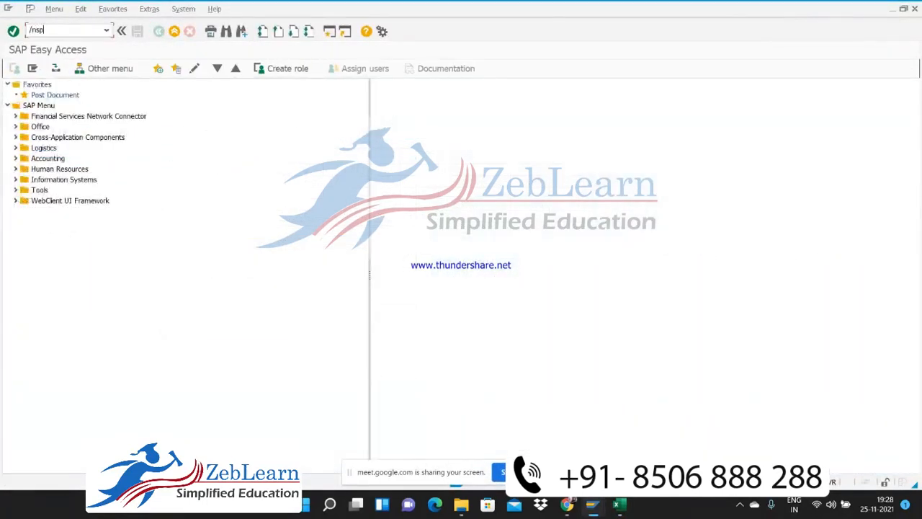
key(Return)
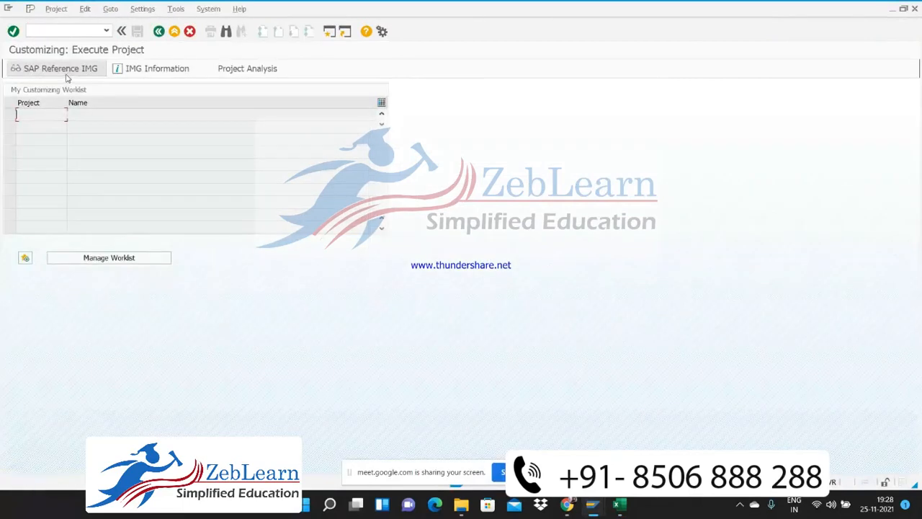
click(65, 70)
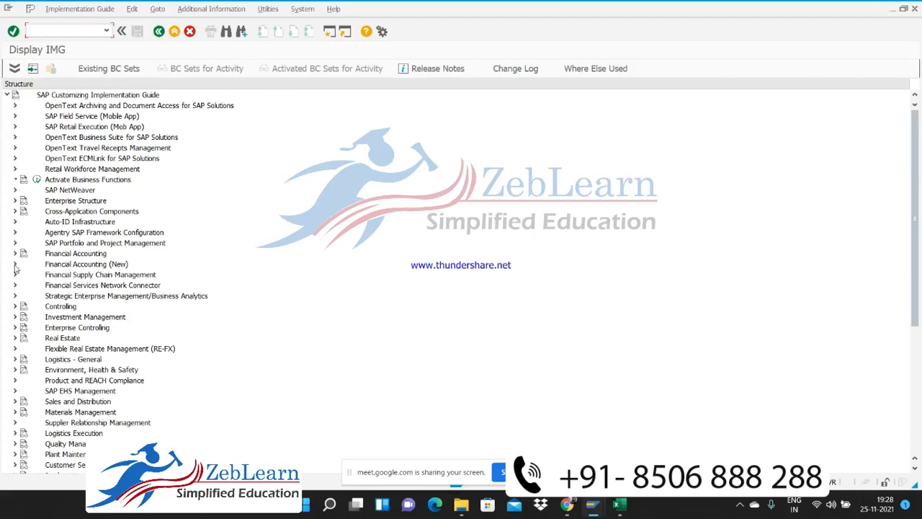
Open Define Withholding Tax Codes for country IN from the Extended Withholding Tax calculation settings under Financial Accounting Global Settings (New)
click(14, 265)
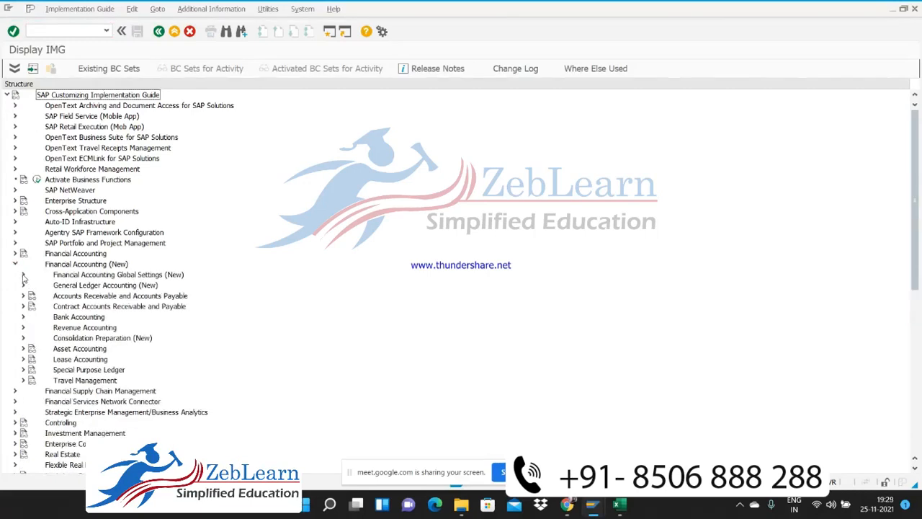
click(23, 275)
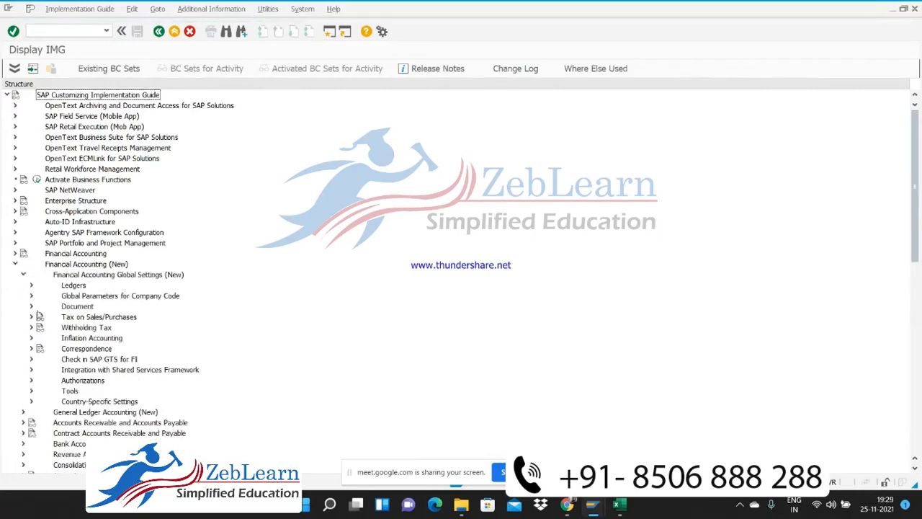
click(31, 327)
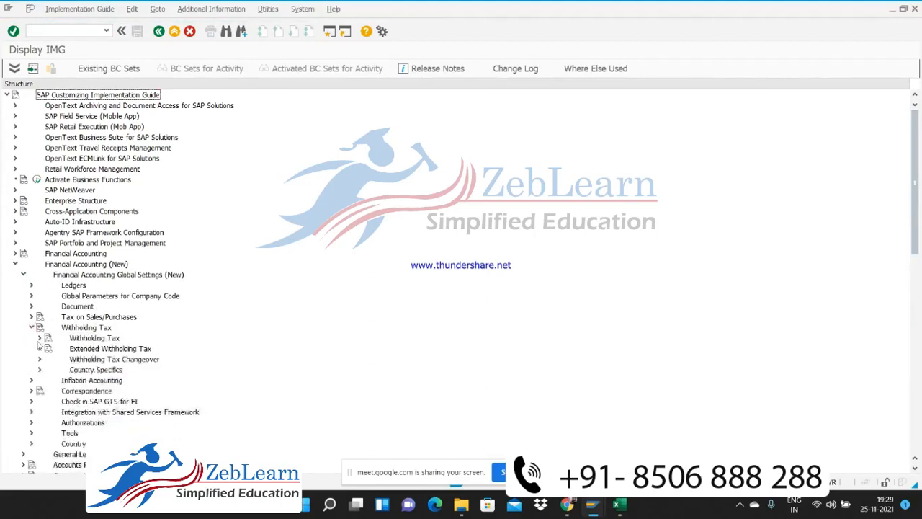
click(40, 348)
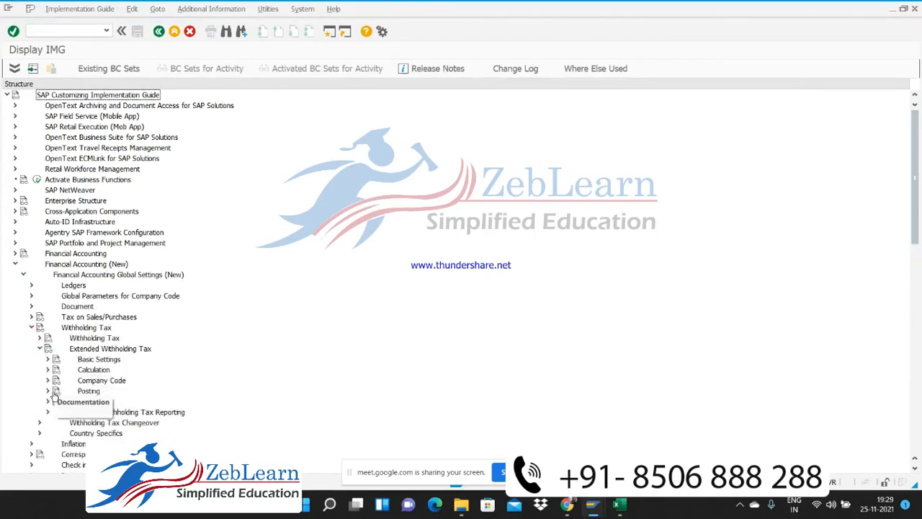
click(47, 390)
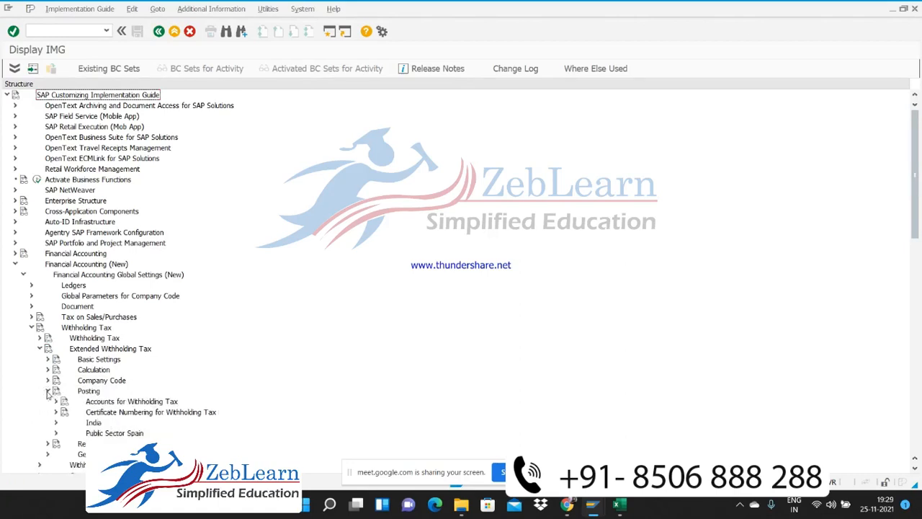
click(47, 390)
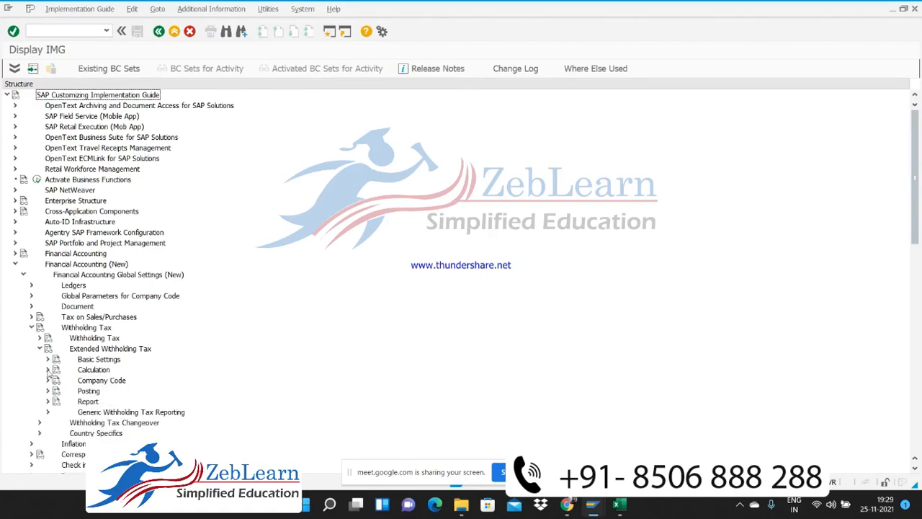
click(47, 368)
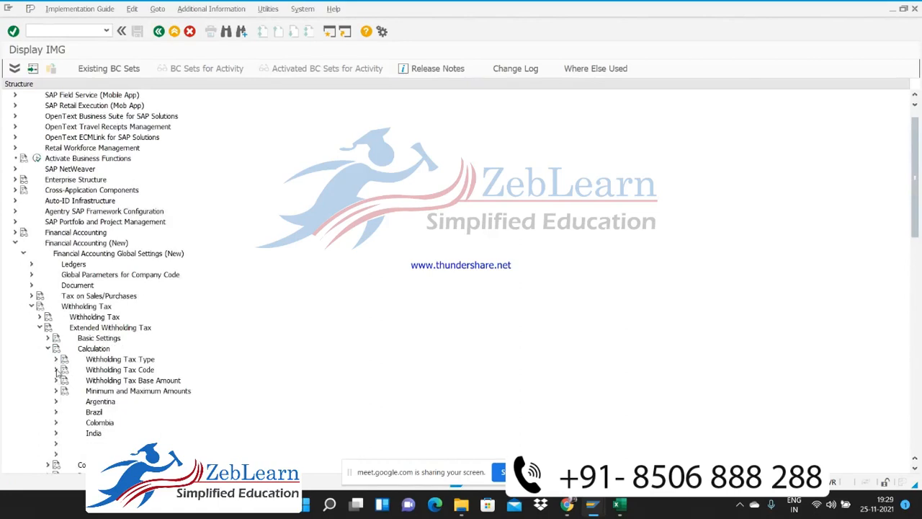
click(56, 369)
click(85, 379)
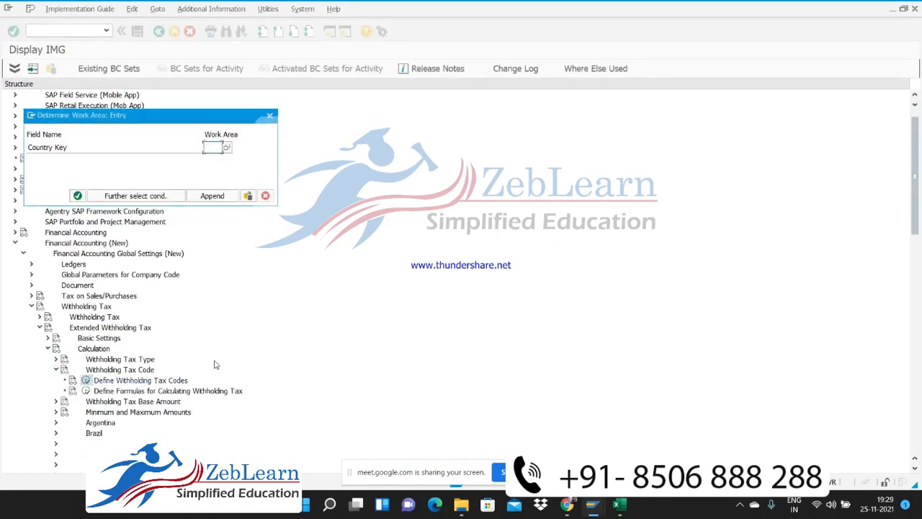
text(IN)
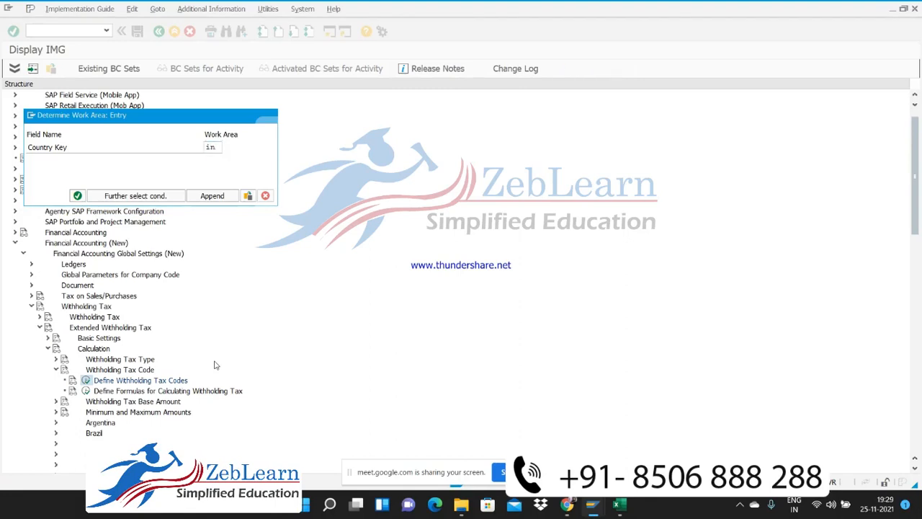
key(Return)
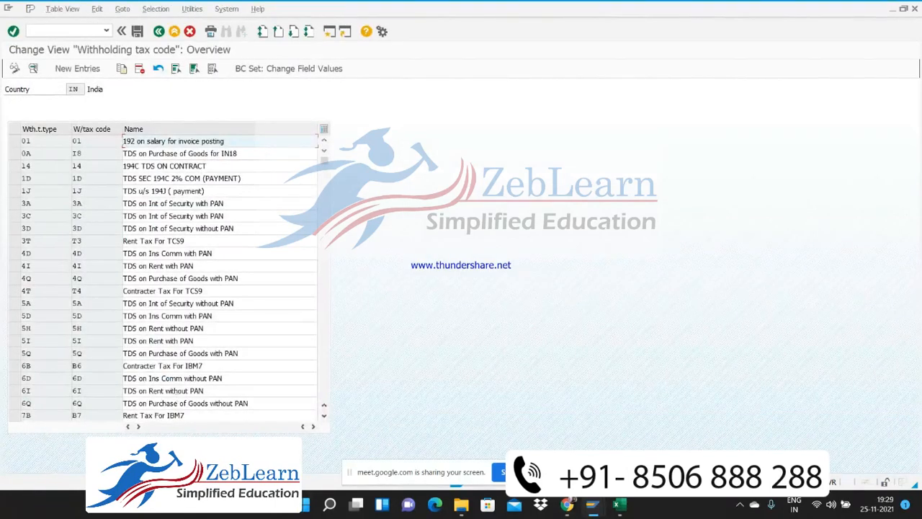
Position the withholding tax code overview for India at withholding tax type C4
click(170, 450)
text(C)
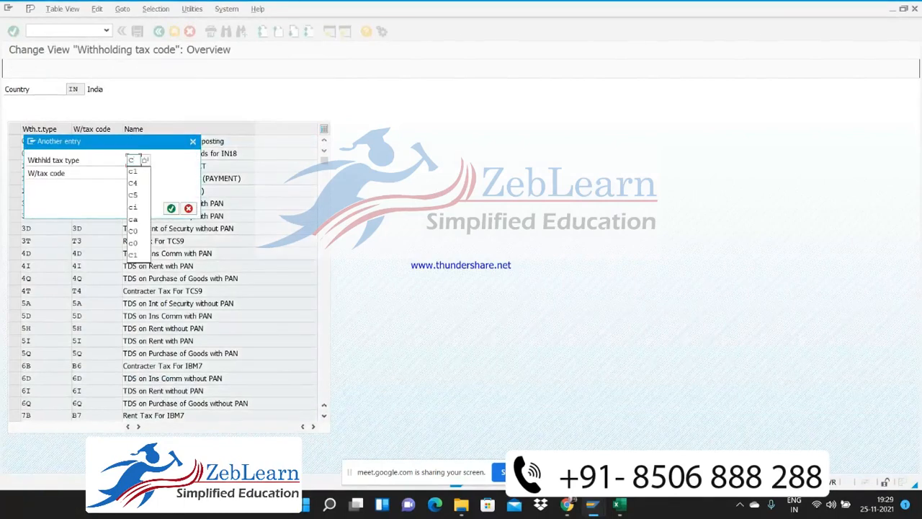
key(Down)
key(Return)
key(Return)
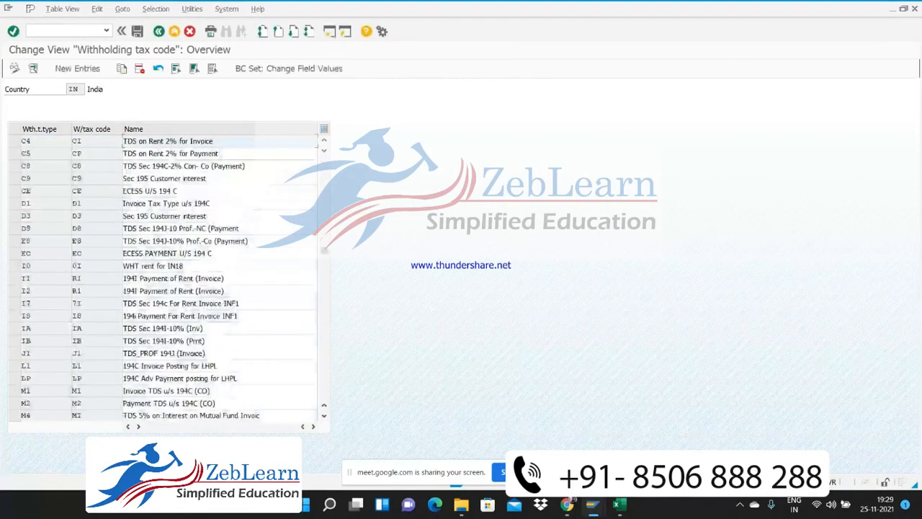
Examine the details and posting indicator of withholding tax type C4, code CI, and return to the IMG structure
double_click(106, 140)
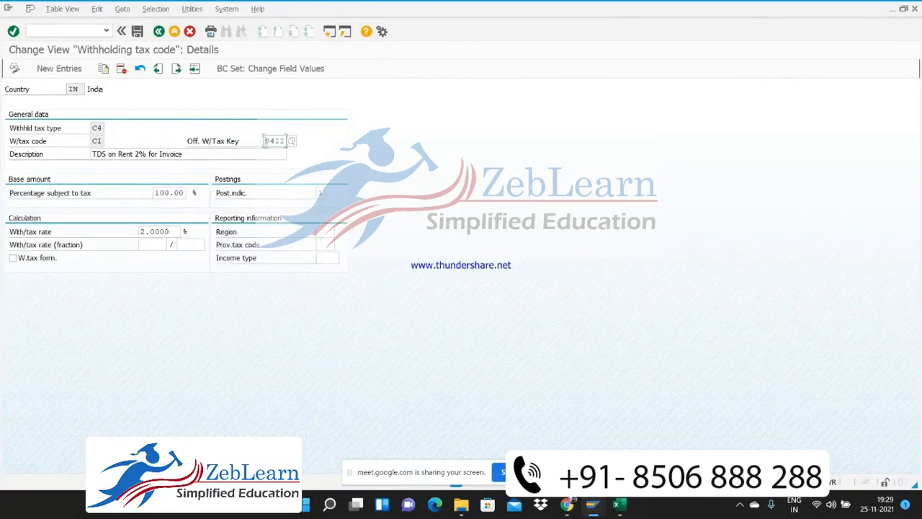
click(323, 194)
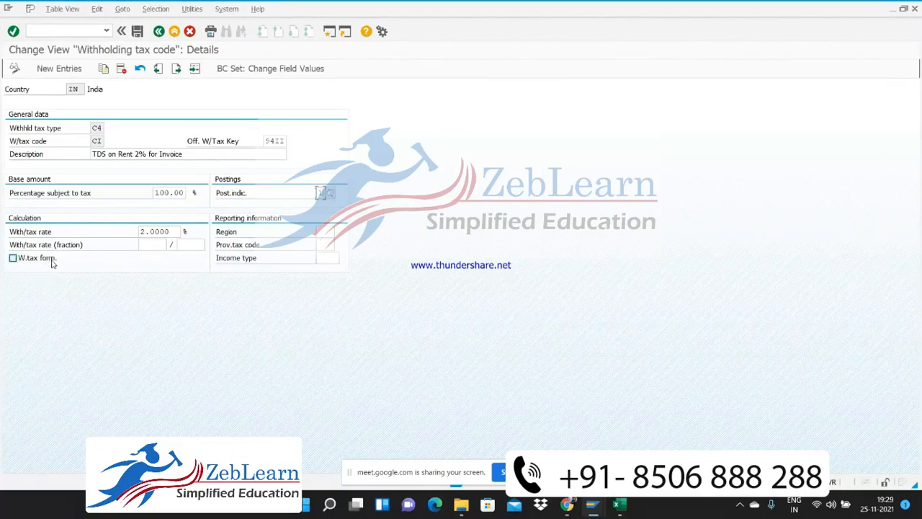
click(159, 33)
click(160, 32)
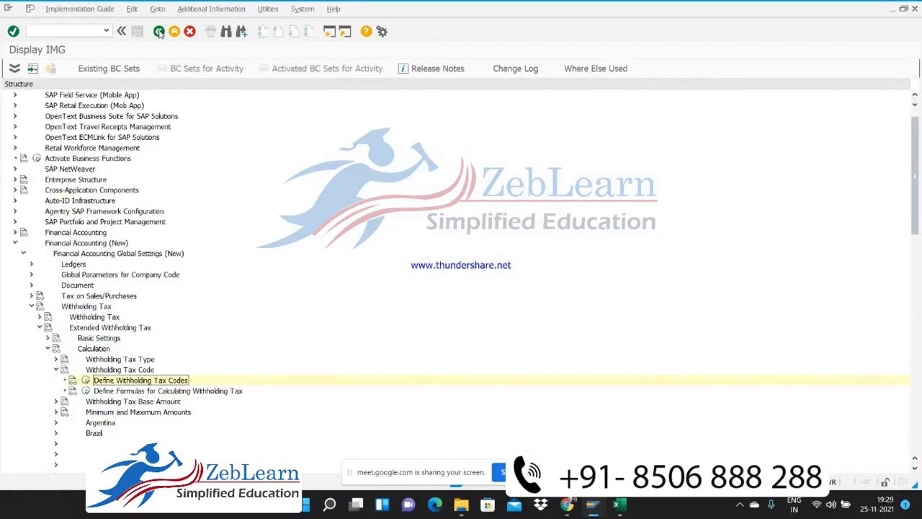
Switch the session to vendor invoice entry (FB60) and enter vendor 7006 for company code C101
click(45, 33)
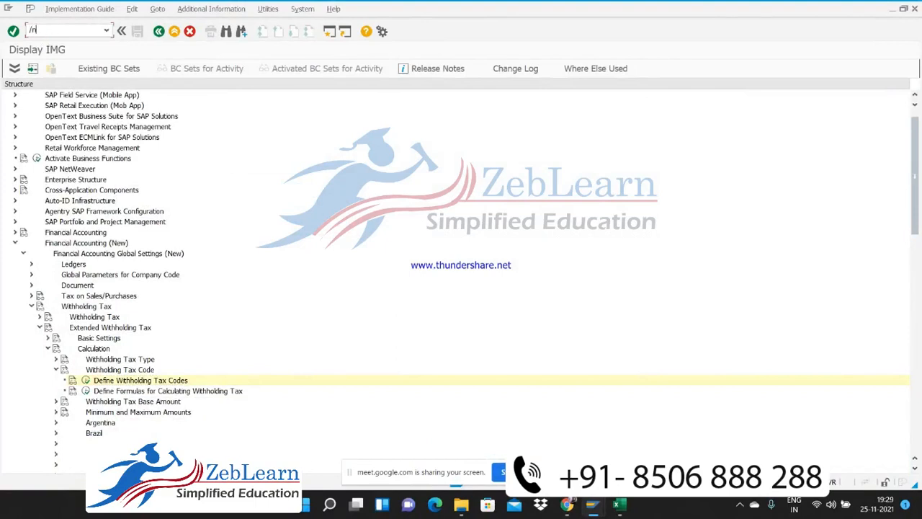
text(/nfb60)
key(Return)
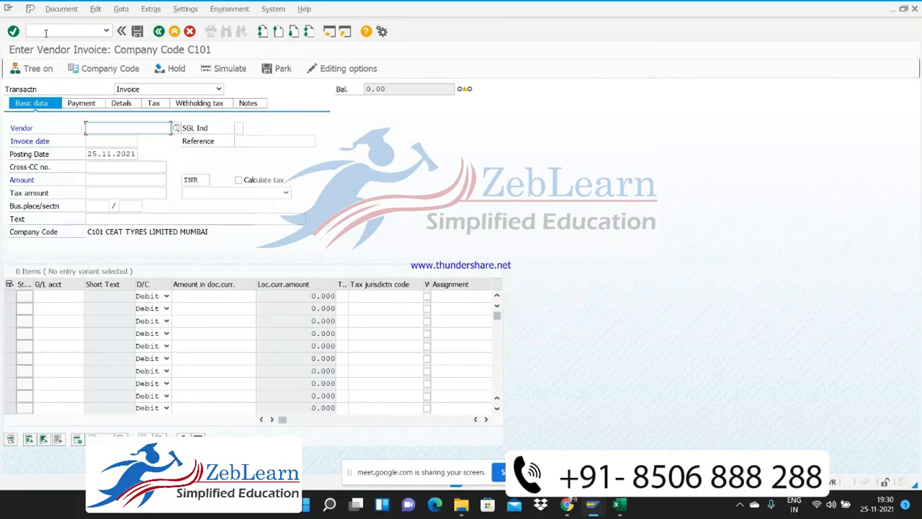
text(7006)
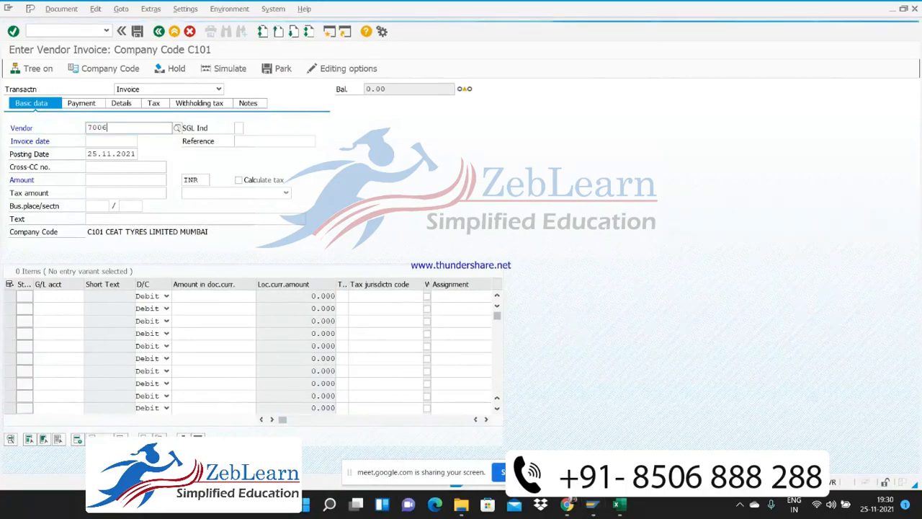
key(Return)
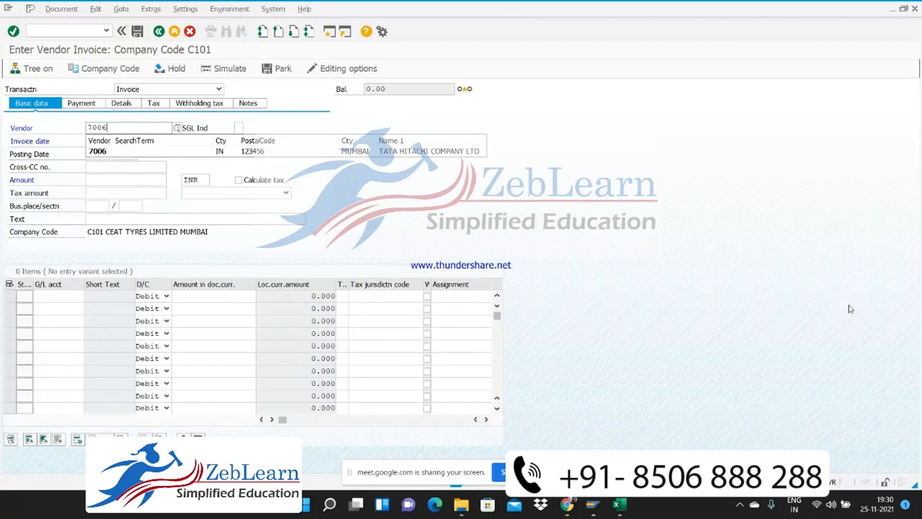
click(298, 154)
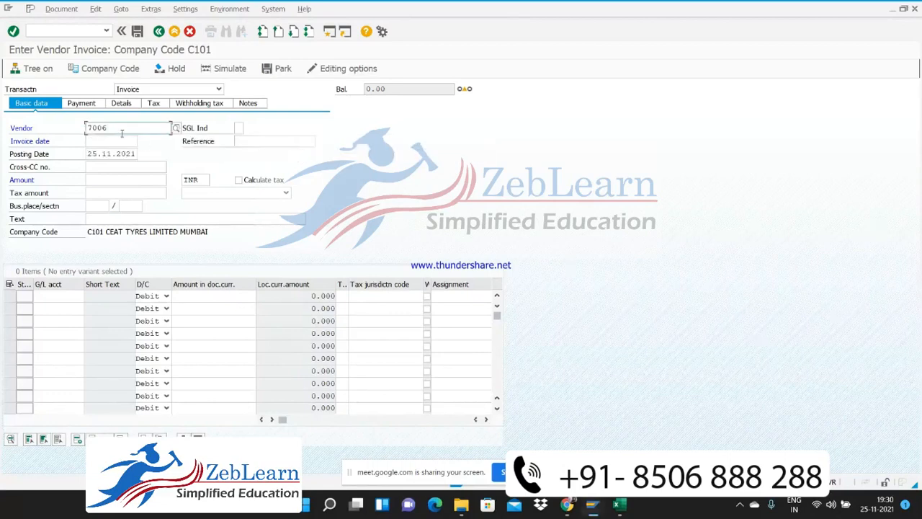
Set the invoice date to 25.11.2021 and the reference to Bill No11
click(125, 141)
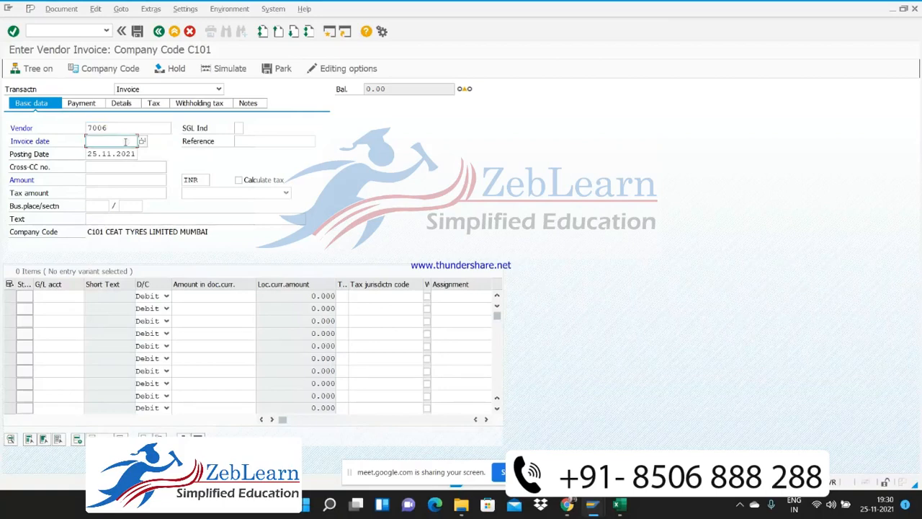
text(01)
key(Down)
key(Return)
text(25.11.20211.2021)
click(258, 142)
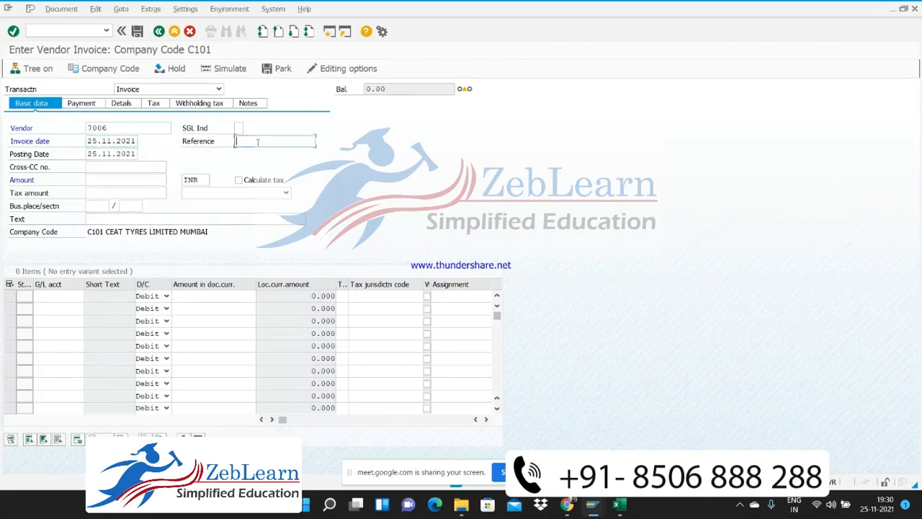
text(b)
key(Down)
key(Return)
Set the invoice amount to 100000 INR with tax calculation enabled and tax code V0 (input tax)
click(97, 178)
text(1)
key(Down)
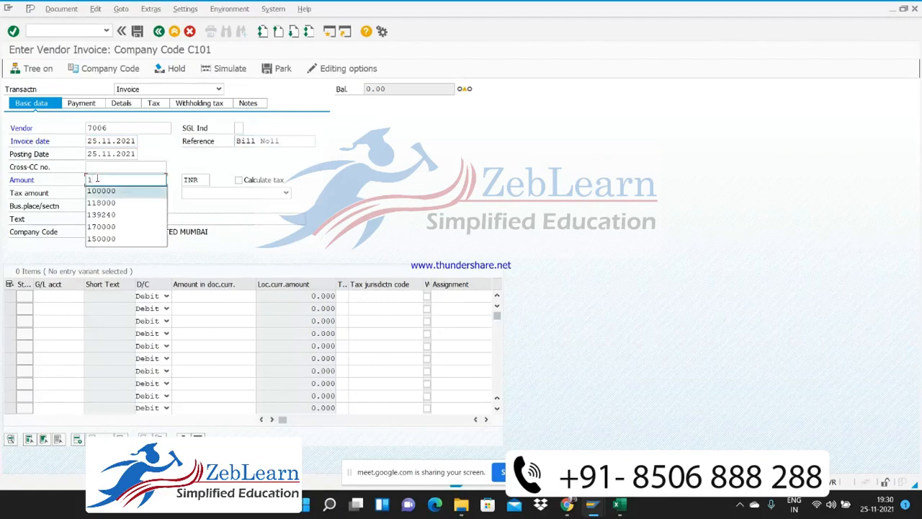
key(Return)
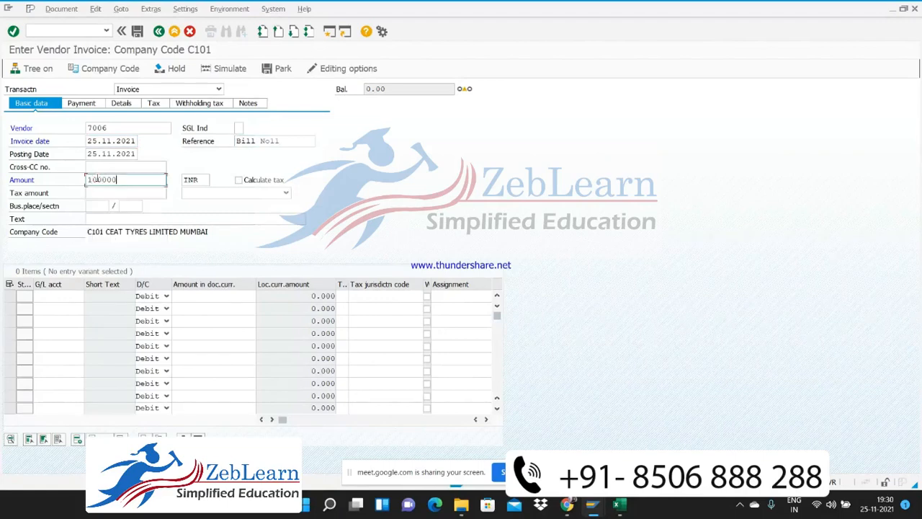
click(238, 181)
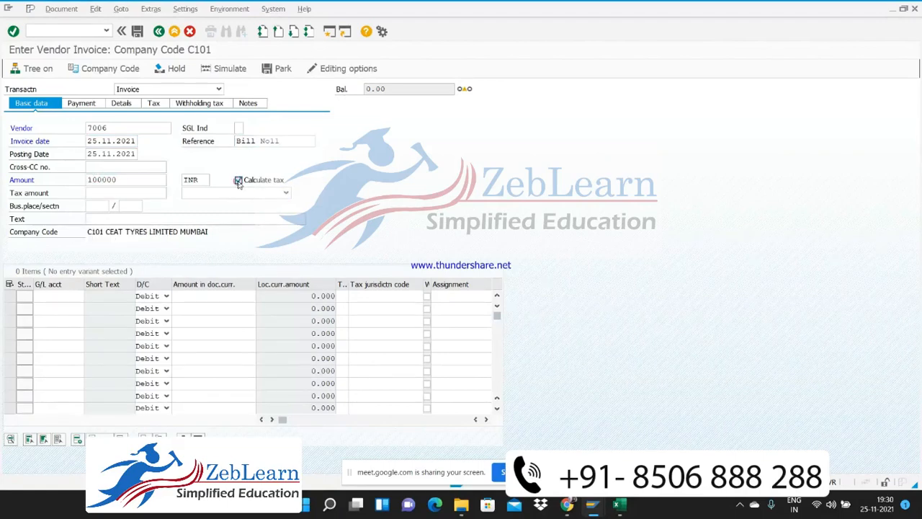
click(286, 194)
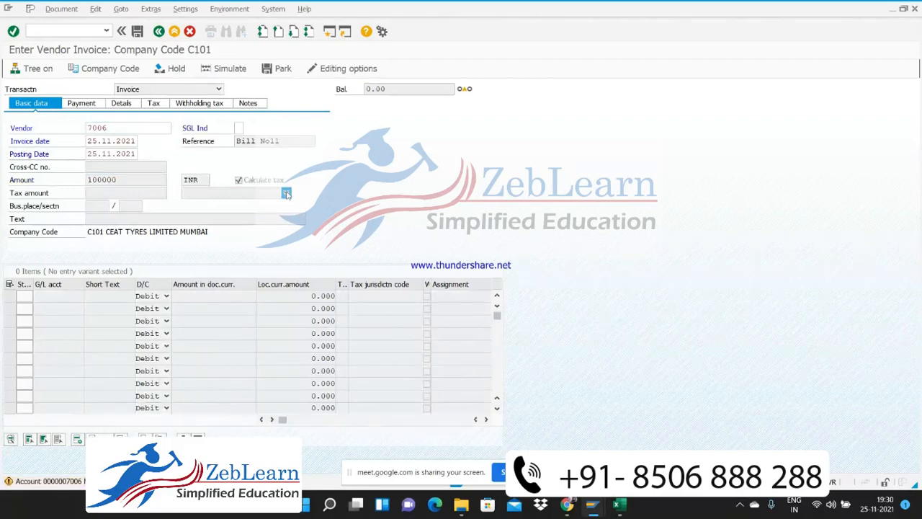
click(286, 194)
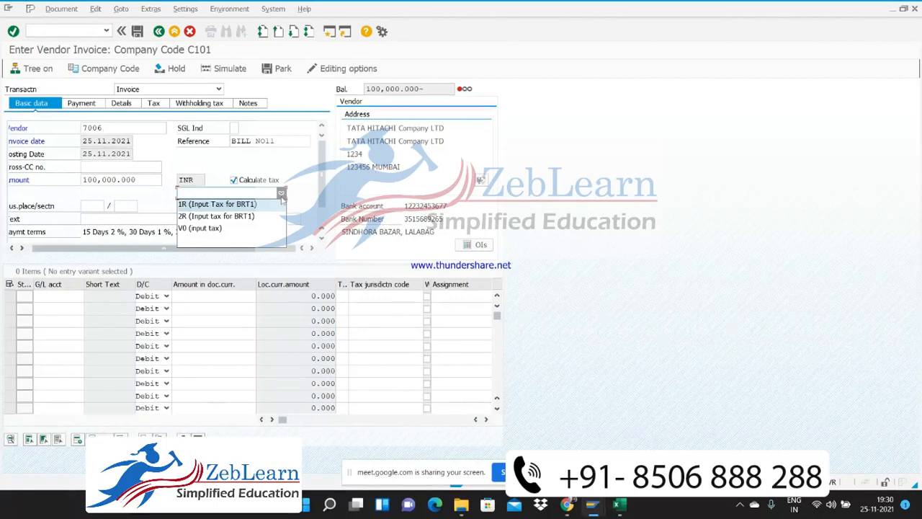
click(206, 228)
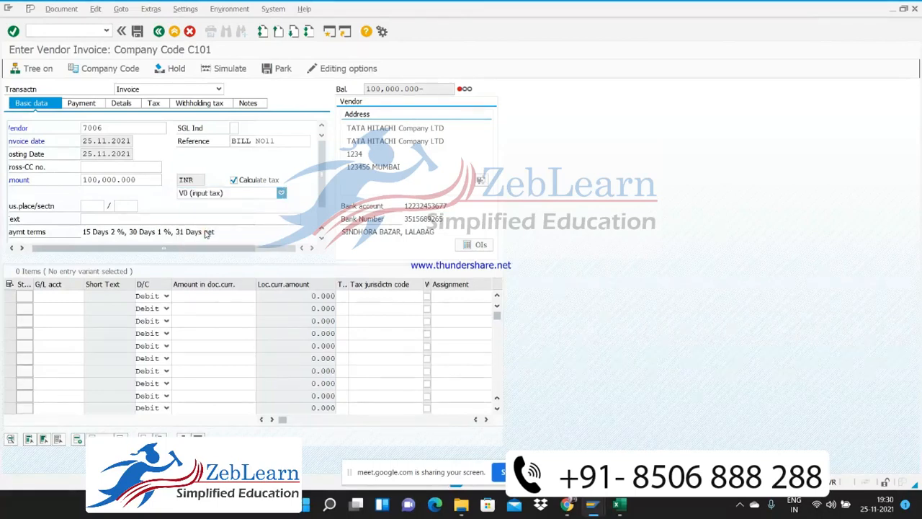
click(121, 221)
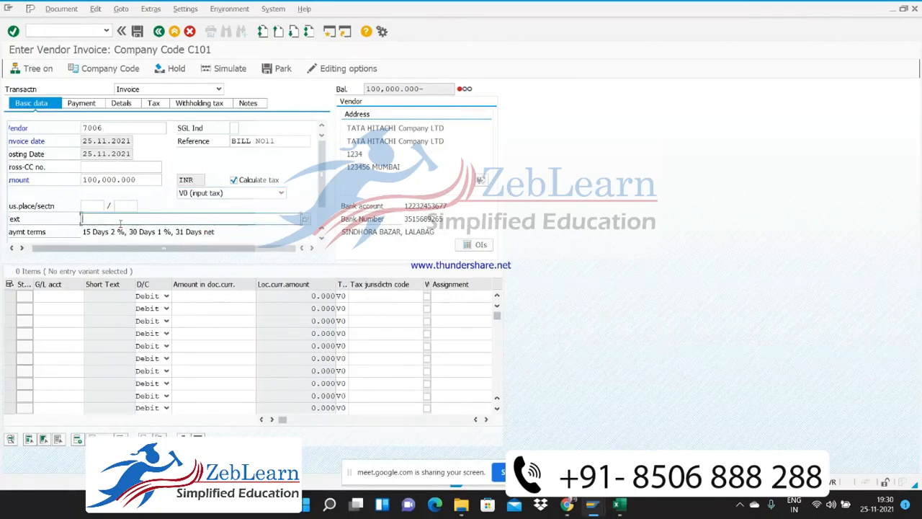
text(F)
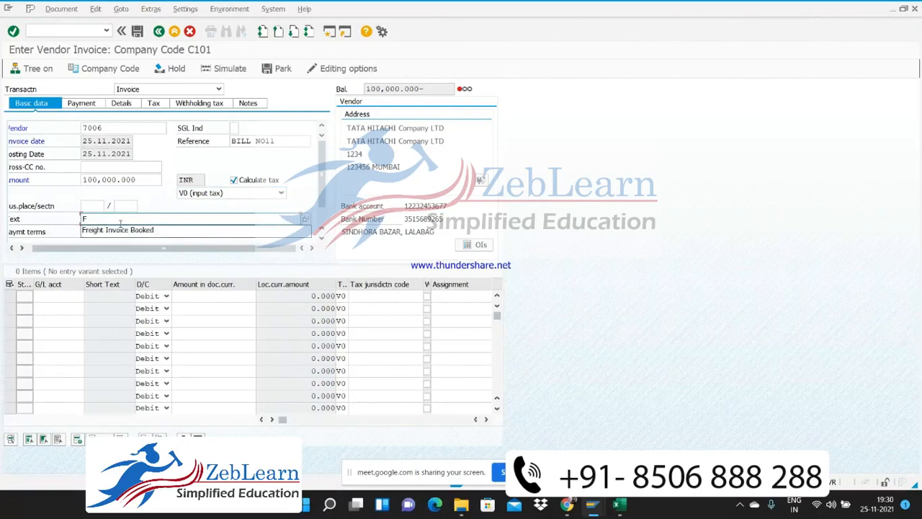
key(BackSpace)
Look up G/L account 400250 (Rent Expense A/c) for the first debit line item and set its amount to 100000
click(61, 298)
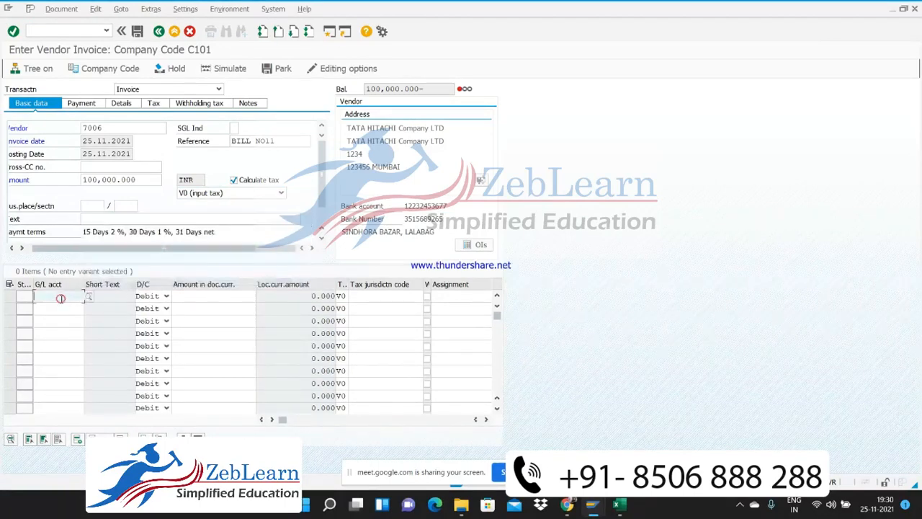
click(88, 296)
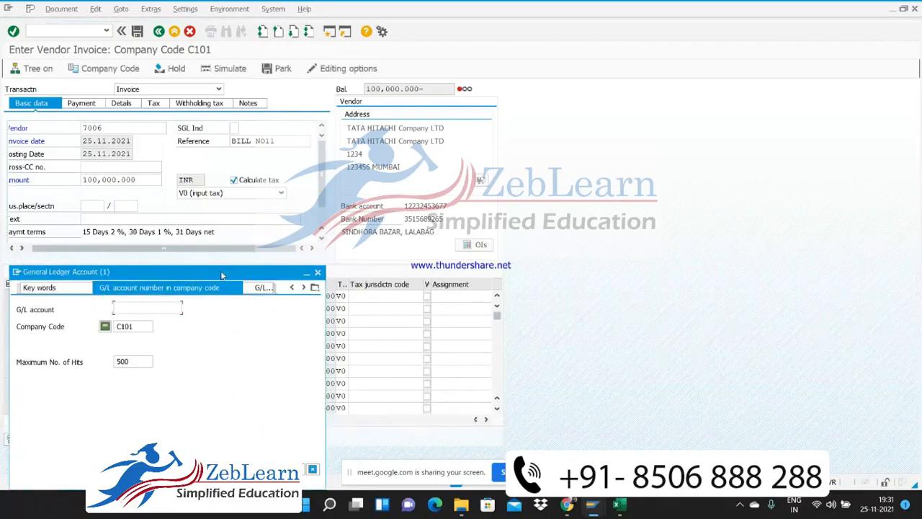
drag(222, 275, 376, 82)
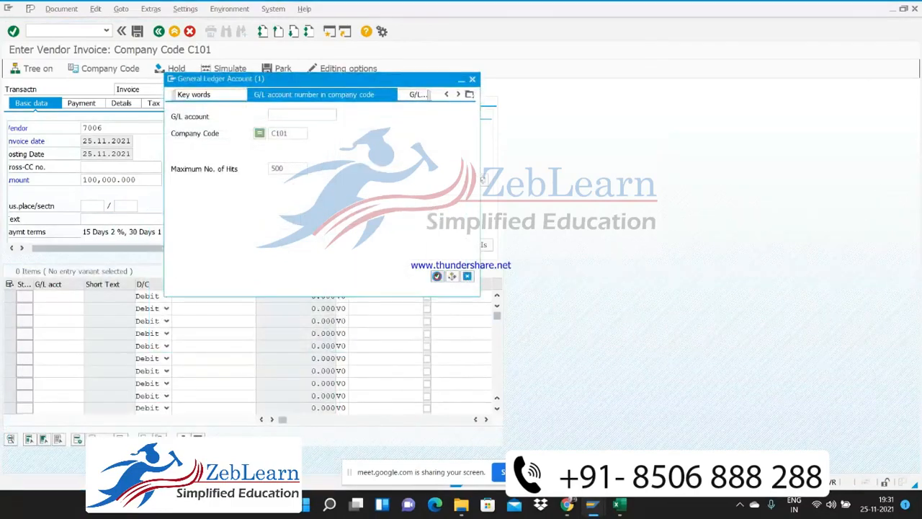
click(437, 276)
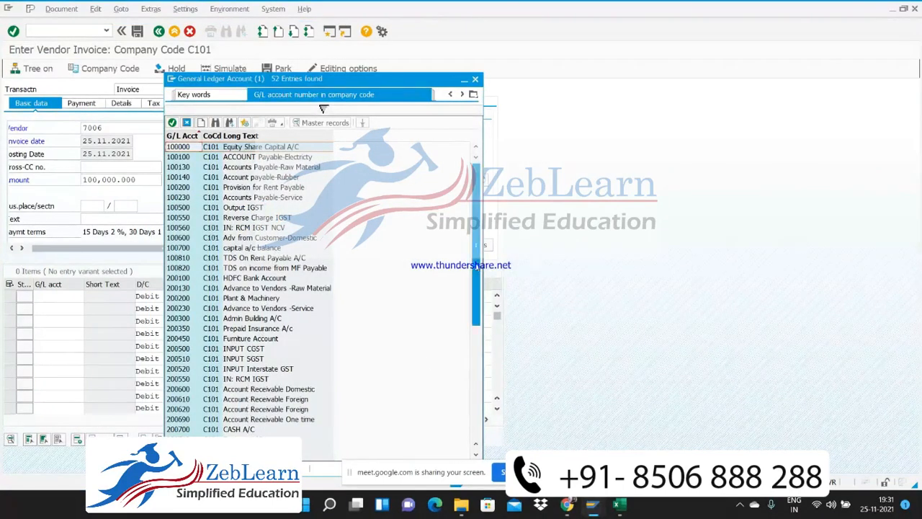
drag(476, 245, 476, 314)
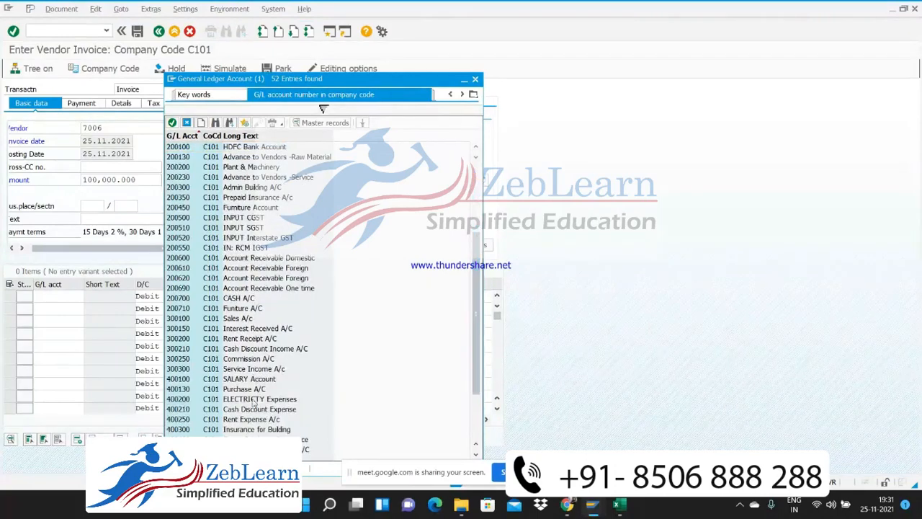
double_click(251, 420)
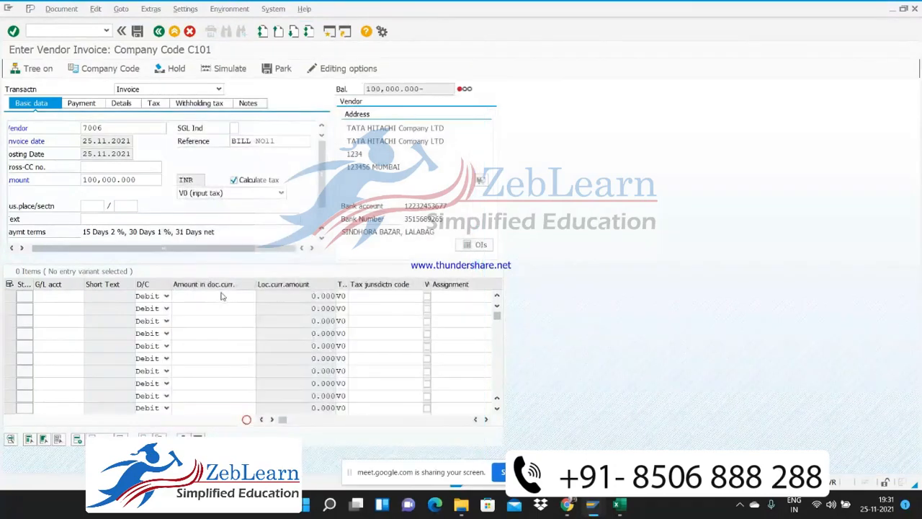
click(224, 296)
text(1)
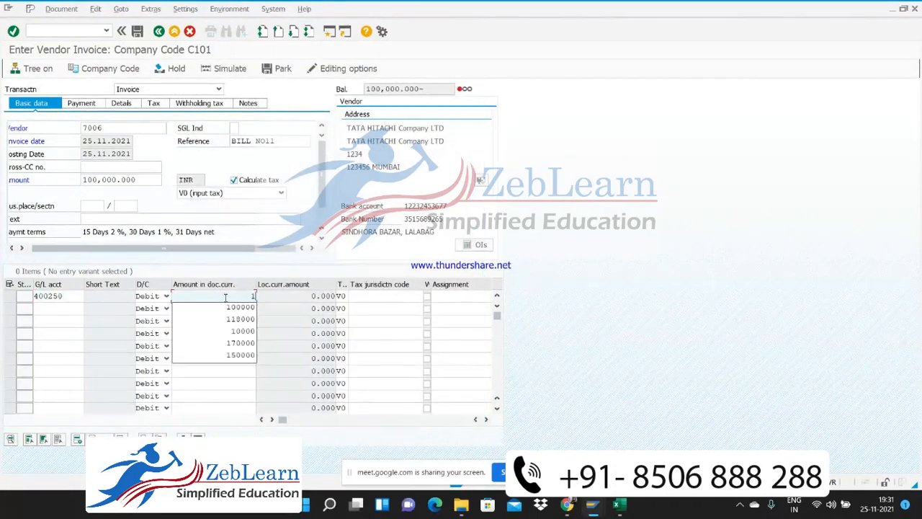
click(231, 307)
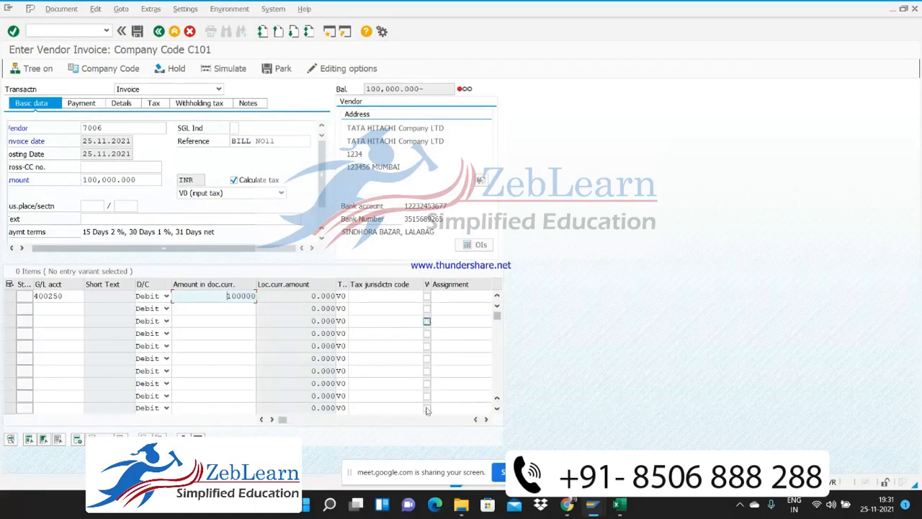
Assign business area VAD to the rent expense line item
click(486, 419)
click(486, 419)
click(486, 419)
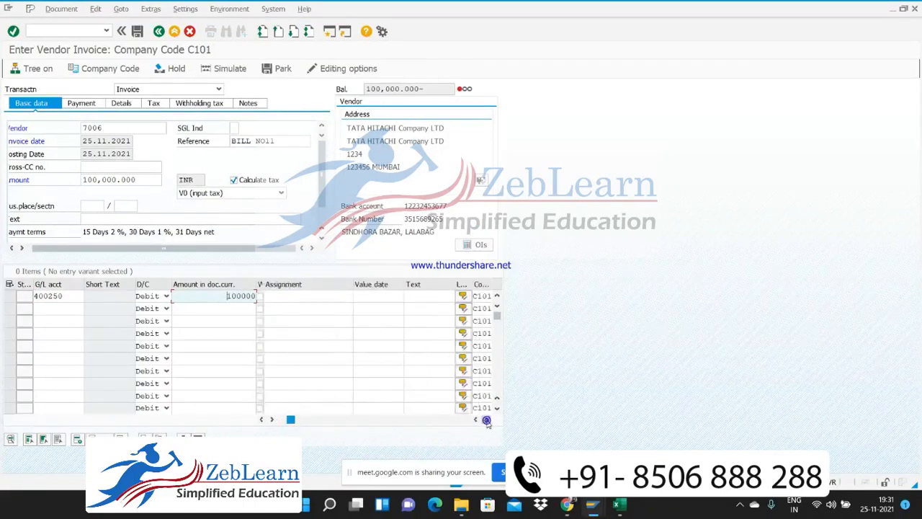
click(486, 419)
click(486, 419)
click(485, 420)
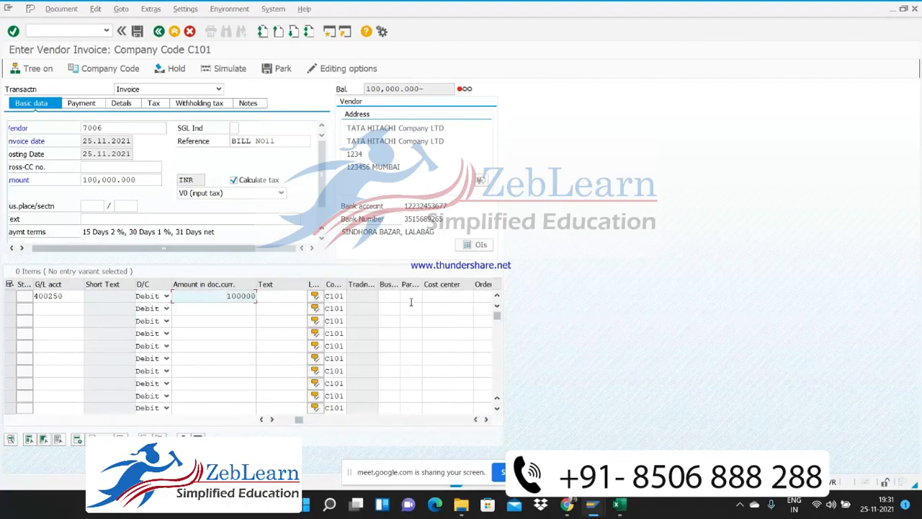
click(389, 296)
text(VAD)
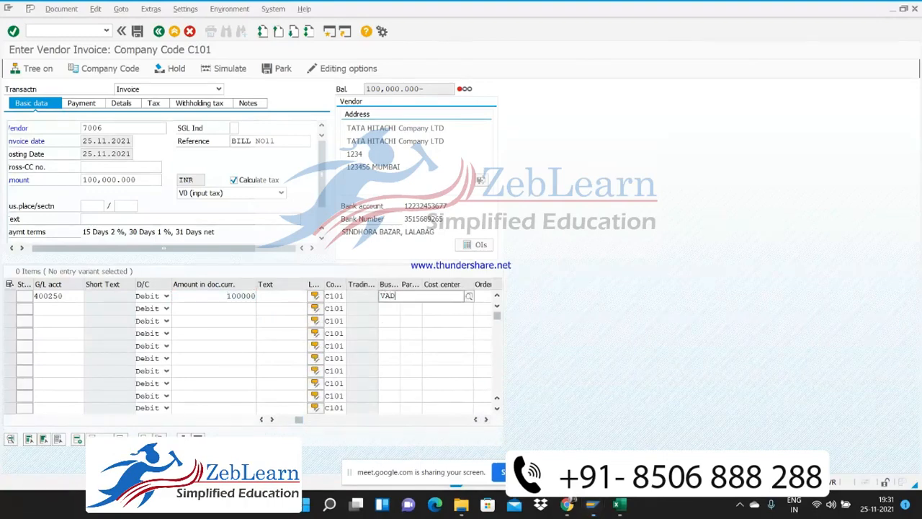
key(Down)
key(Return)
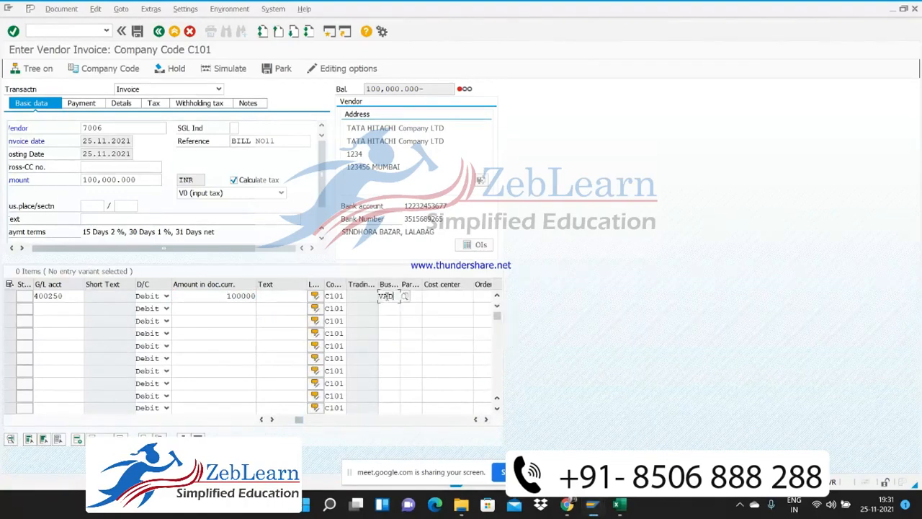
Enter "Rent Invoice booking" as the text of the rent expense line item
click(277, 296)
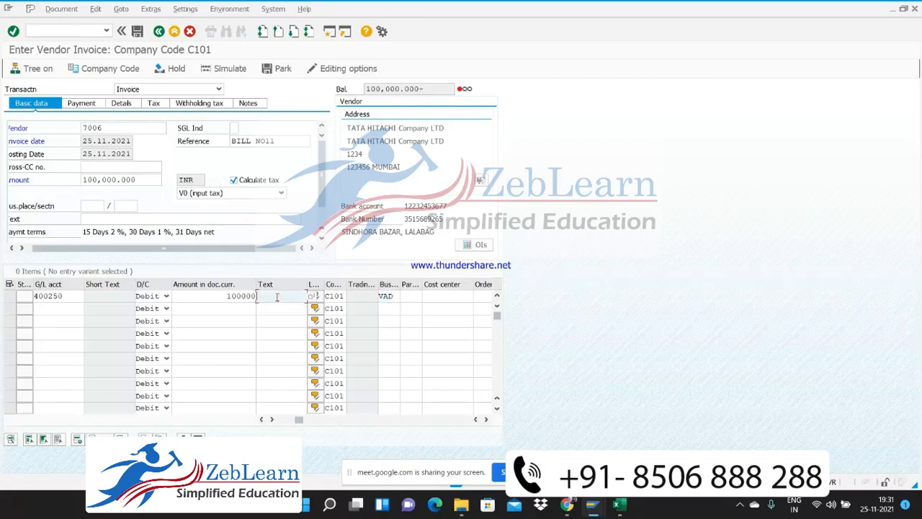
text(F)
key(BackSpace)
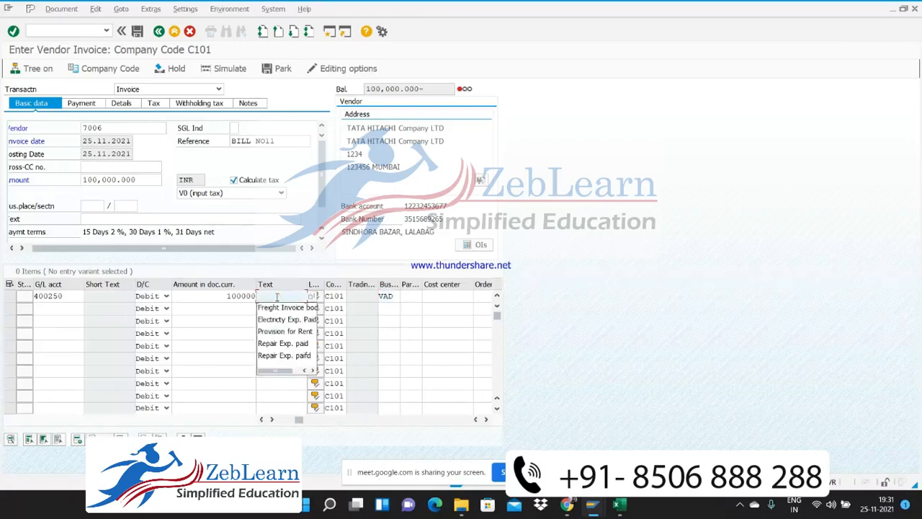
text(Rent)
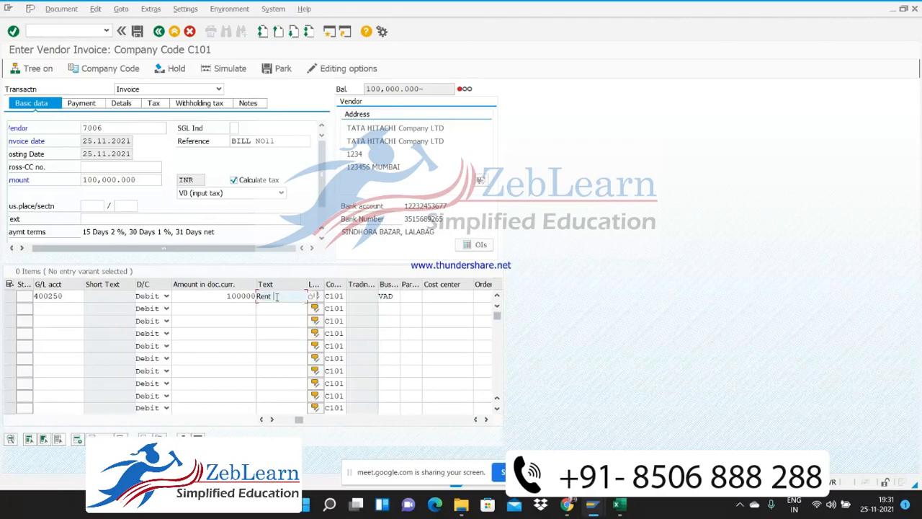
text( In)
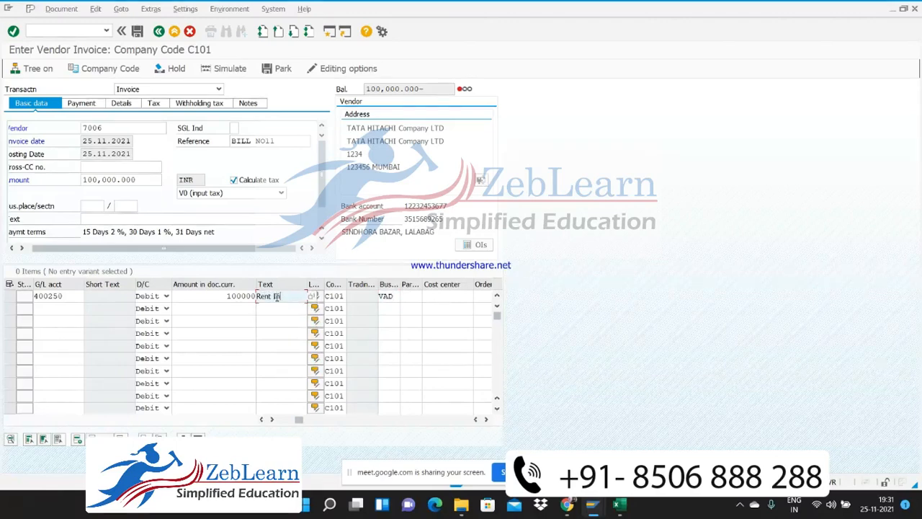
text(voice)
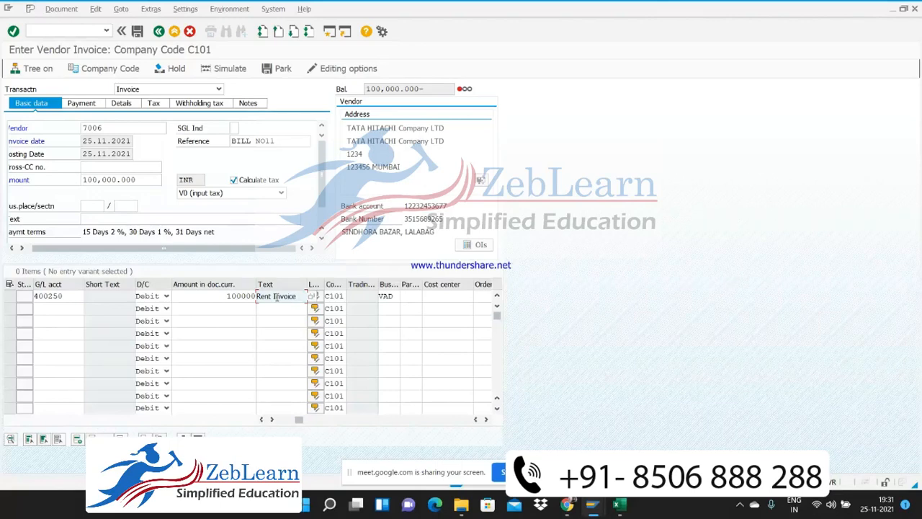
text( booking)
Copy the line item text "Rent Invoice booking" into the invoice header text and validate the entries
key(ctrl+shift+Left)
key(ctrl+shift+Left)
key(ctrl+shift+Left)
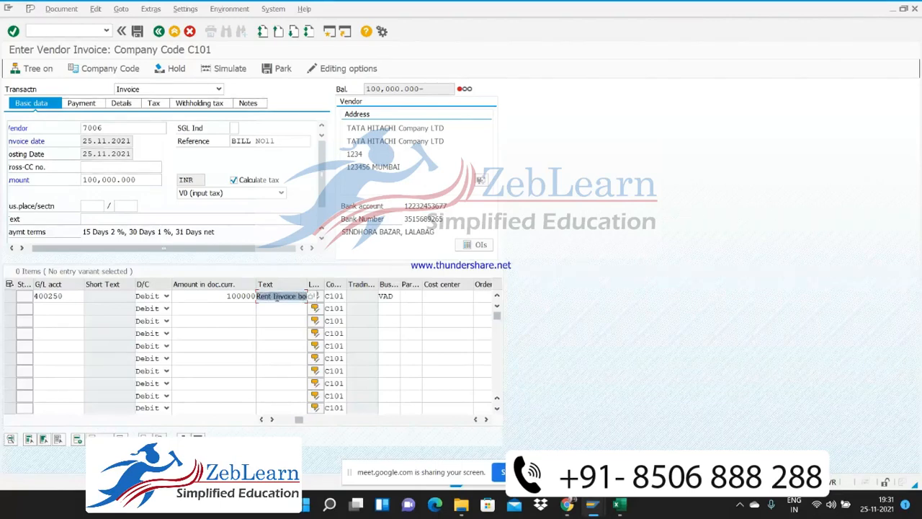
key(ctrl+c)
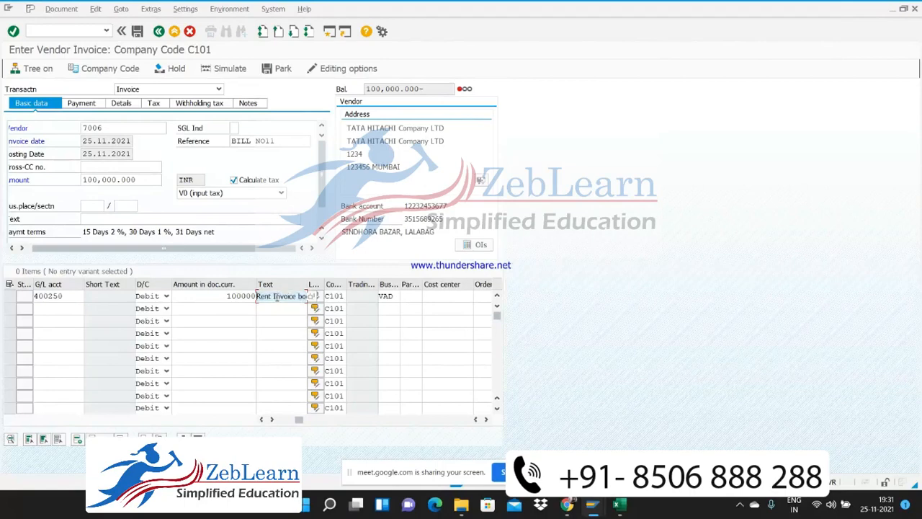
click(134, 218)
key(ctrl+v)
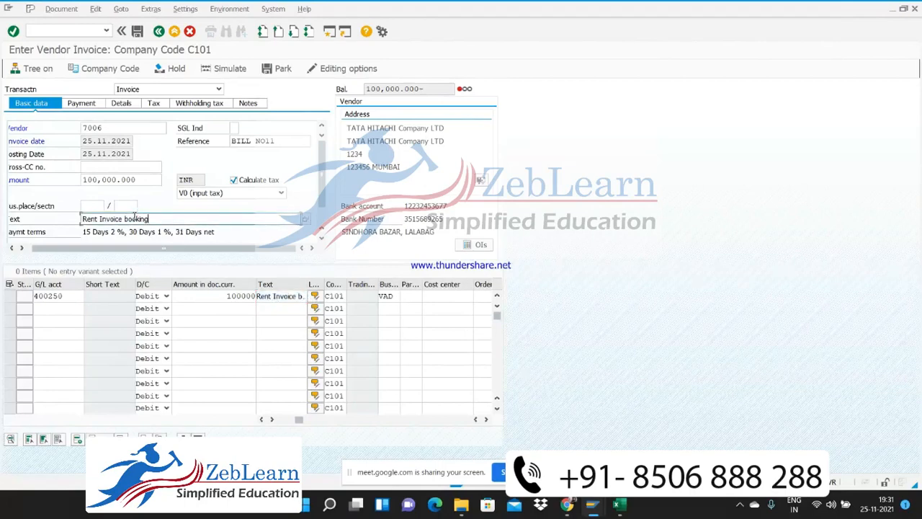
key(Return)
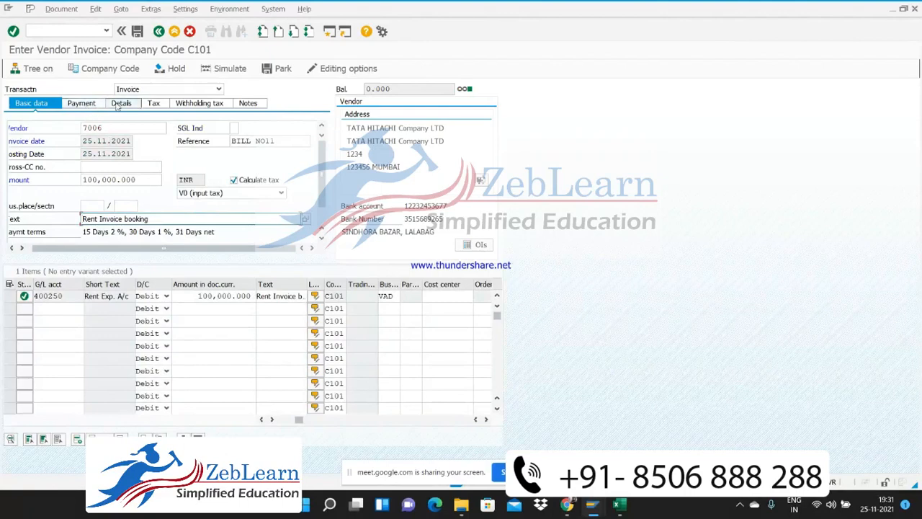
Examine the invoice's tax data, withholding tax entries and available withholding tax codes, and return to the basic data
click(158, 105)
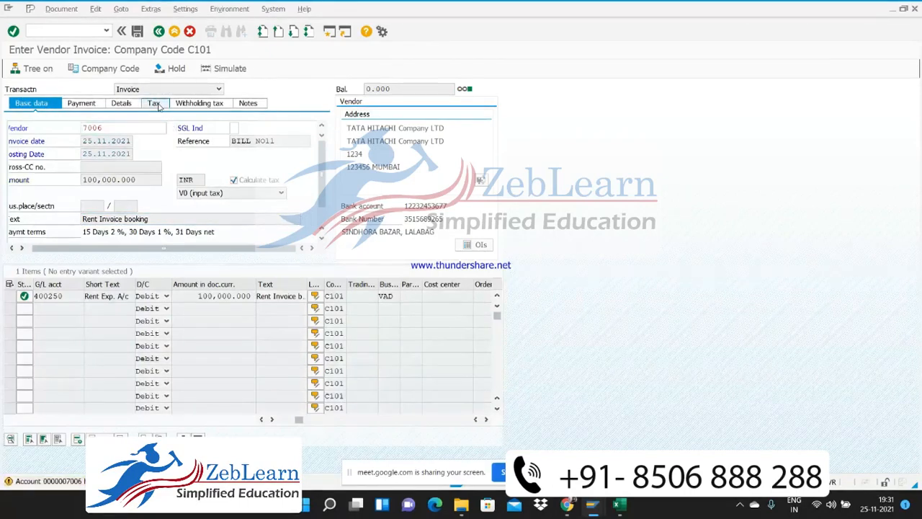
click(200, 105)
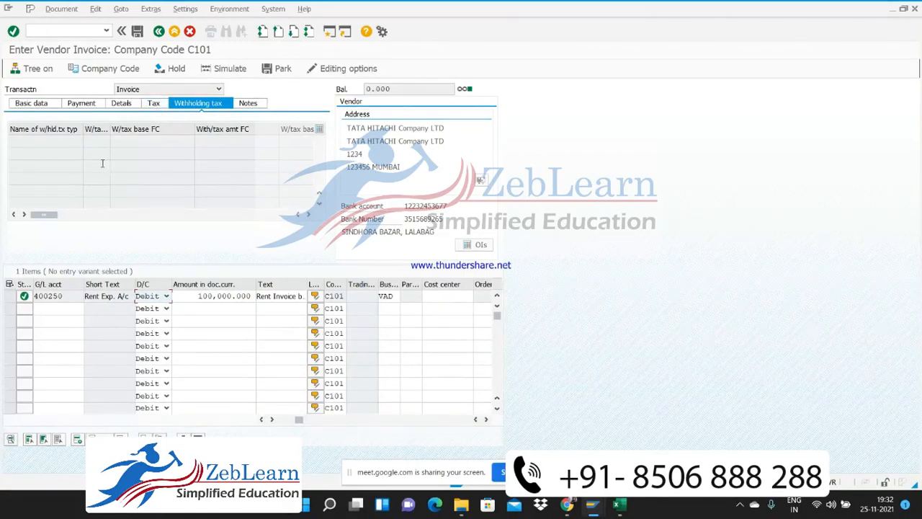
click(45, 140)
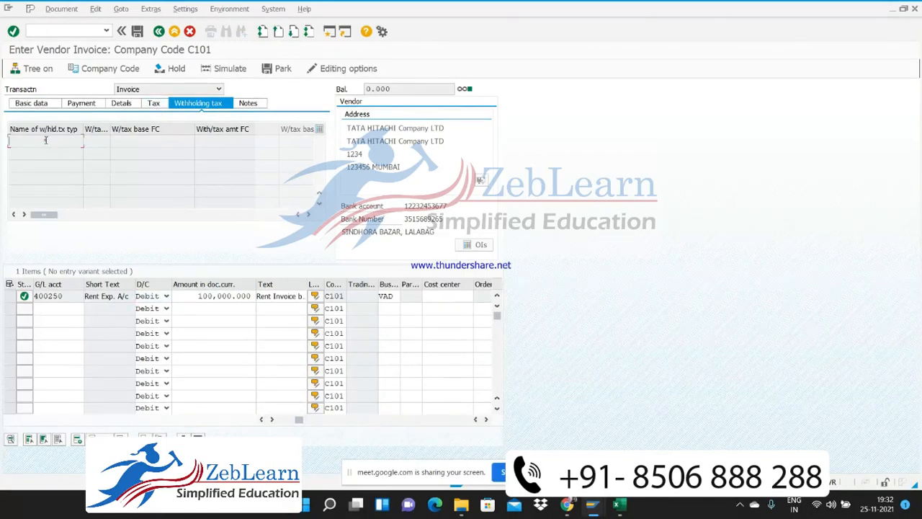
click(112, 142)
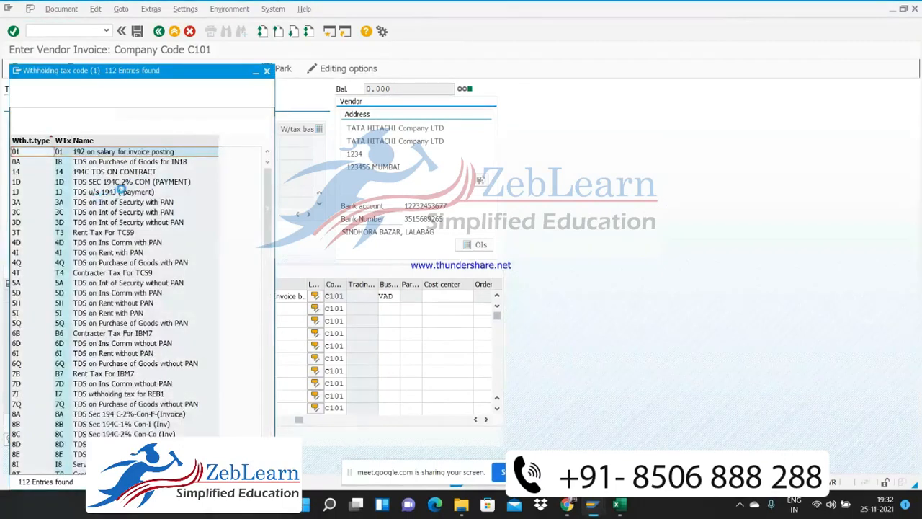
key(Escape)
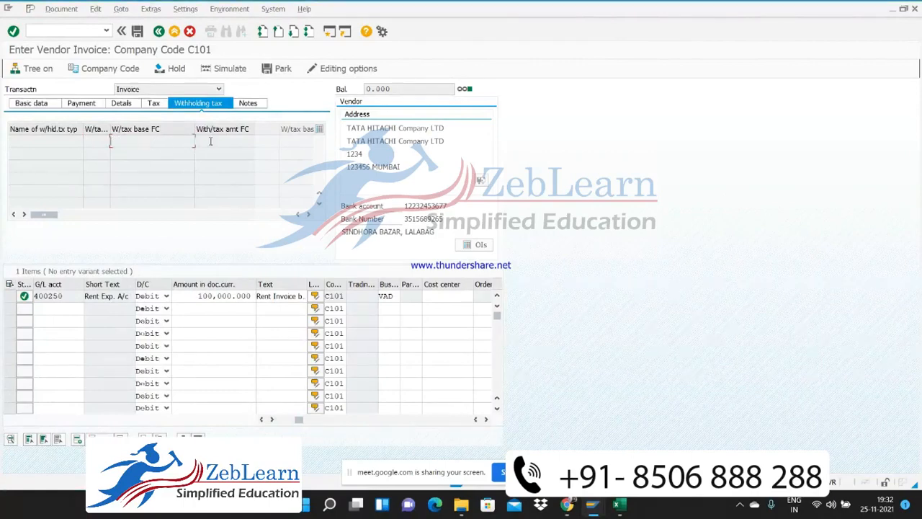
click(210, 141)
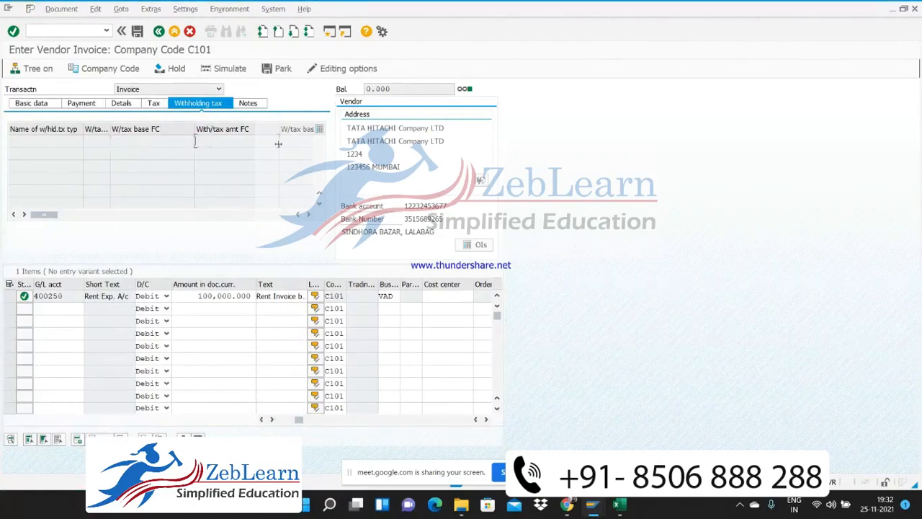
click(40, 142)
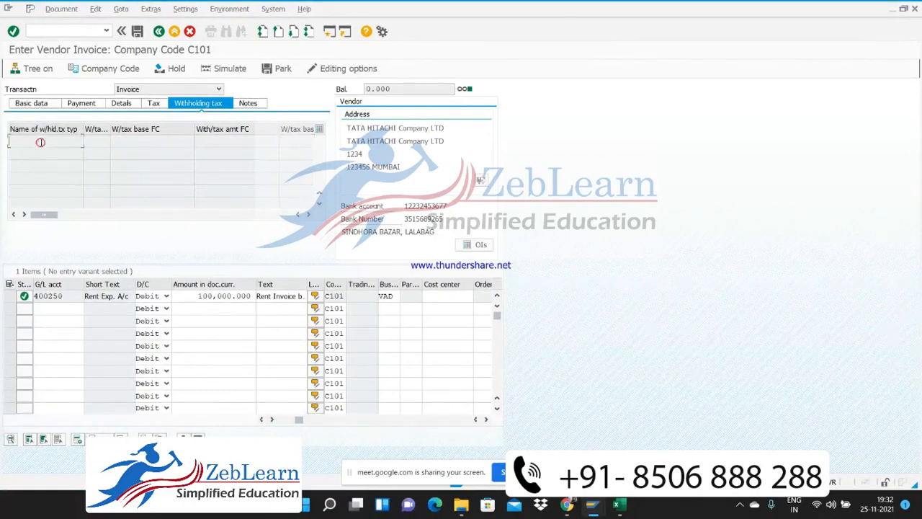
click(34, 107)
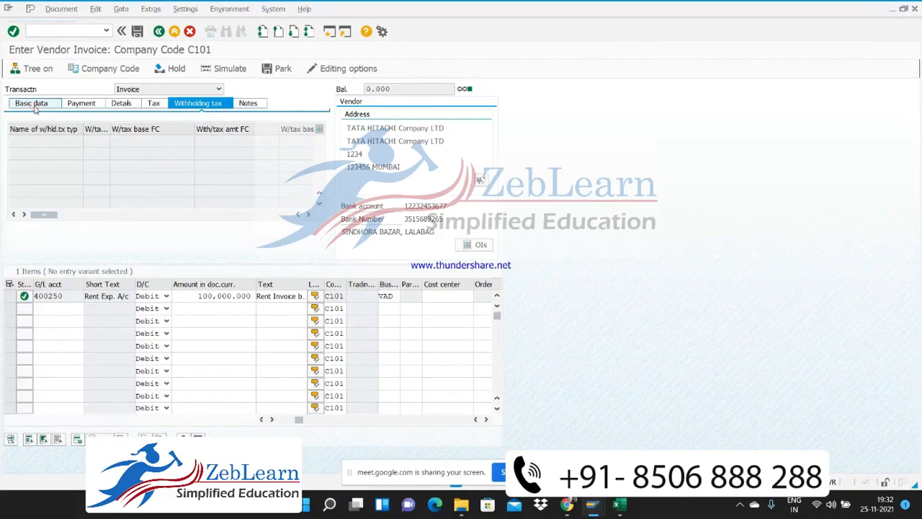
Examine the rent invoice's payment data and its withholding tax entries
click(88, 105)
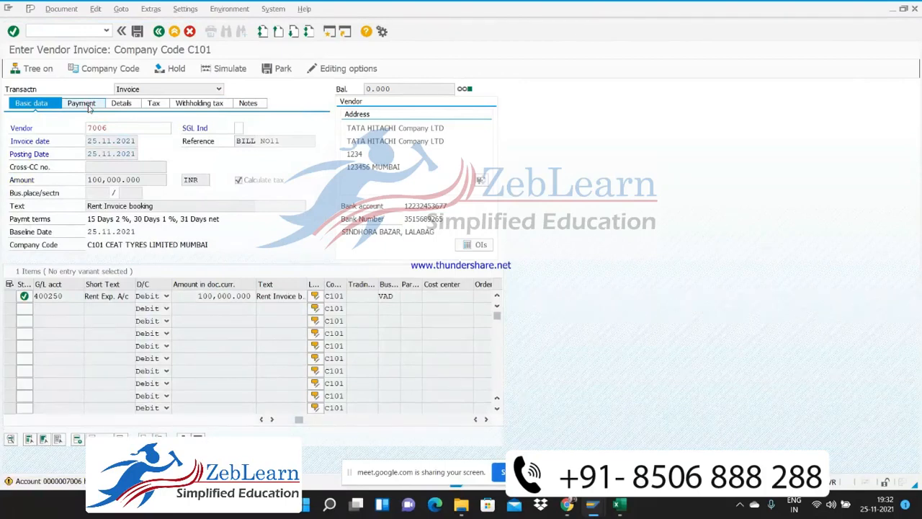
click(88, 105)
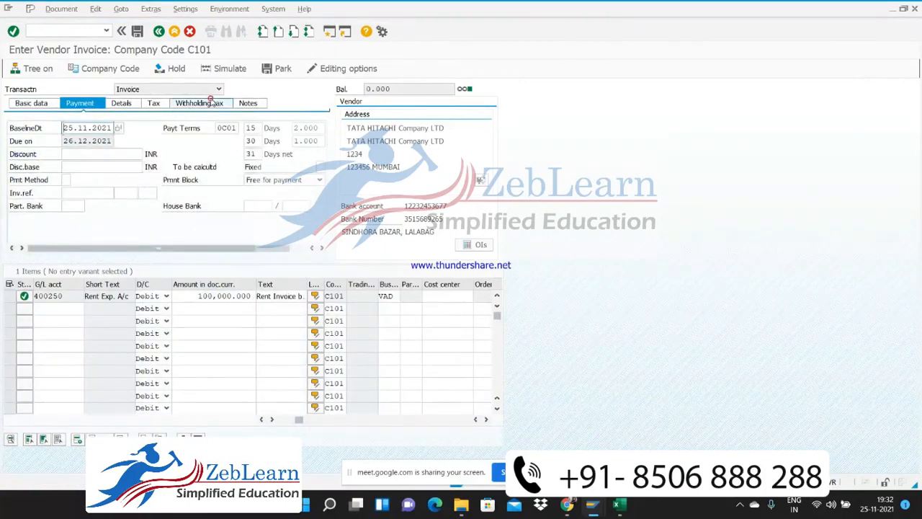
click(210, 101)
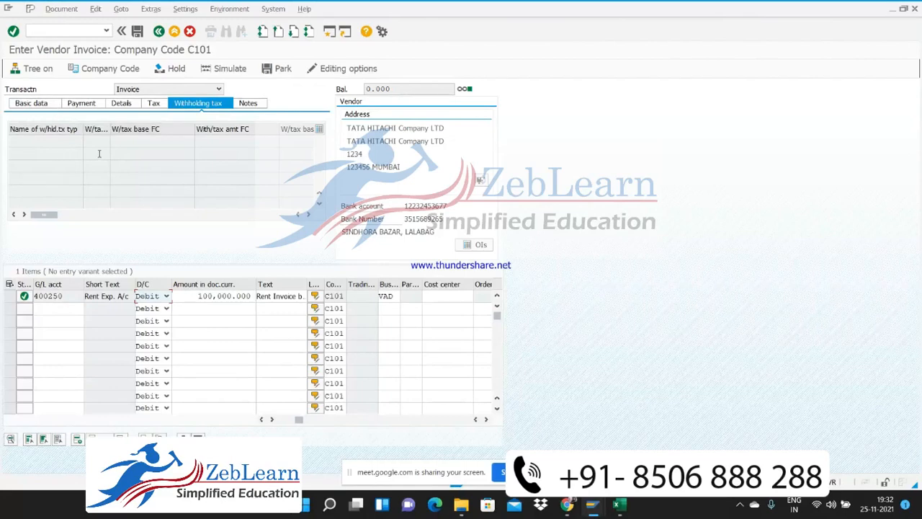
click(158, 142)
click(258, 144)
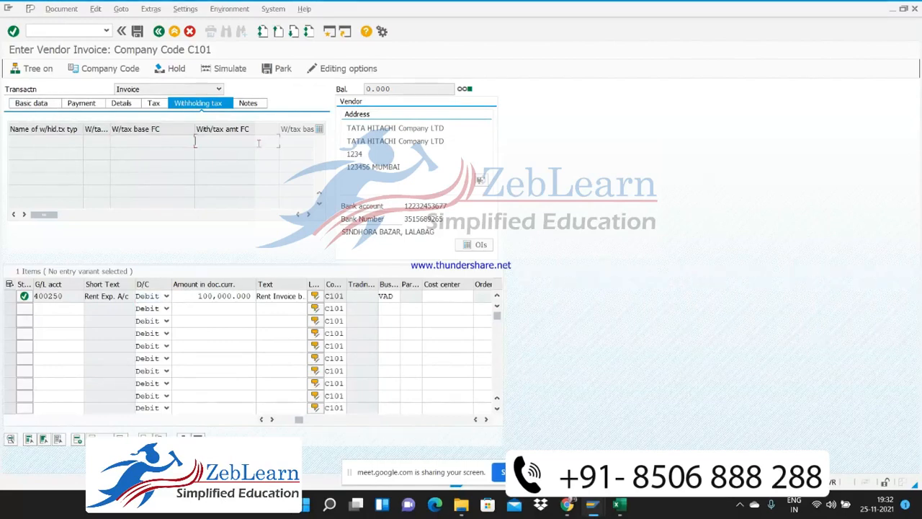
Simulate the rent invoice and follow the error message's long text to the automatic posting procedures for taxes on sales/purchases
click(230, 70)
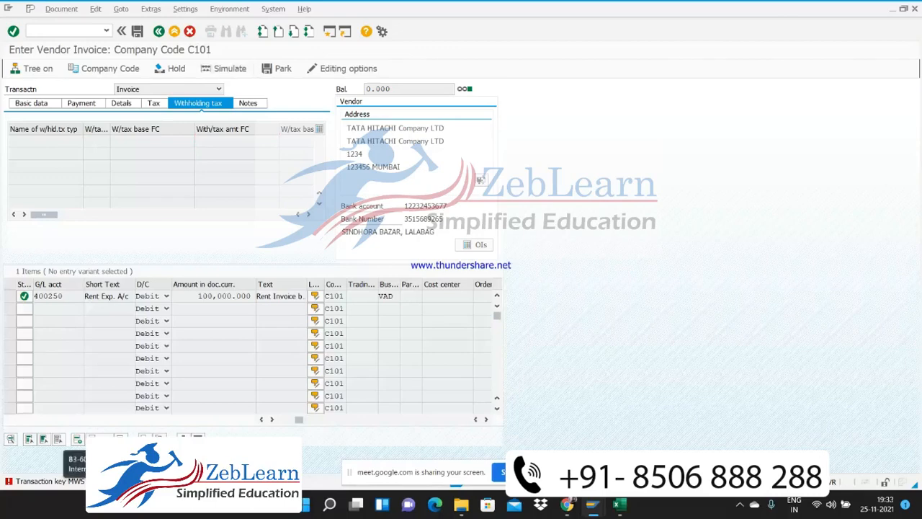
click(49, 481)
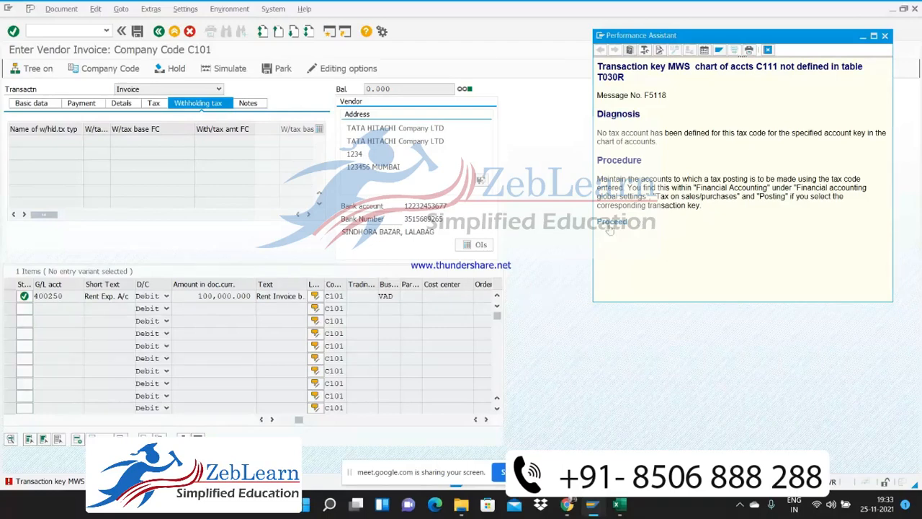
click(611, 222)
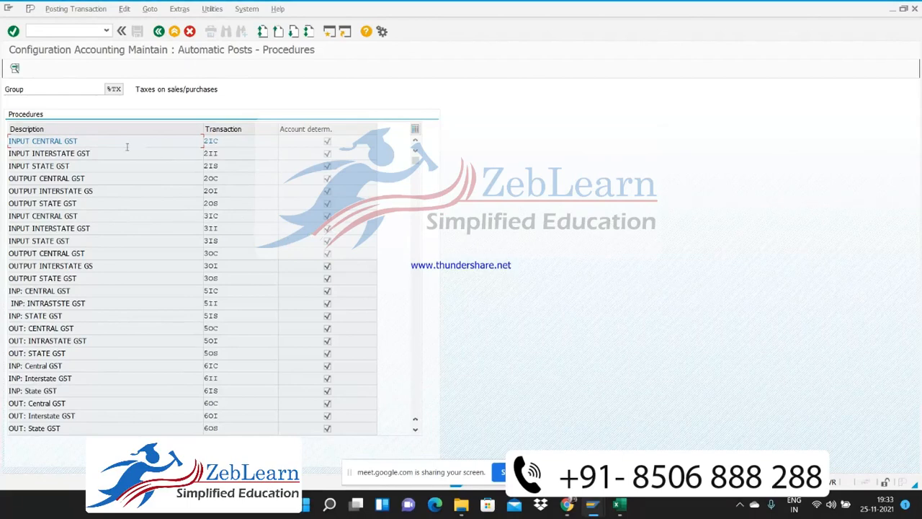
Leave the posting procedures for transaction SPRO and display the SAP Reference IMG
click(66, 31)
text(/n)
text(pro)
key(Return)
click(66, 30)
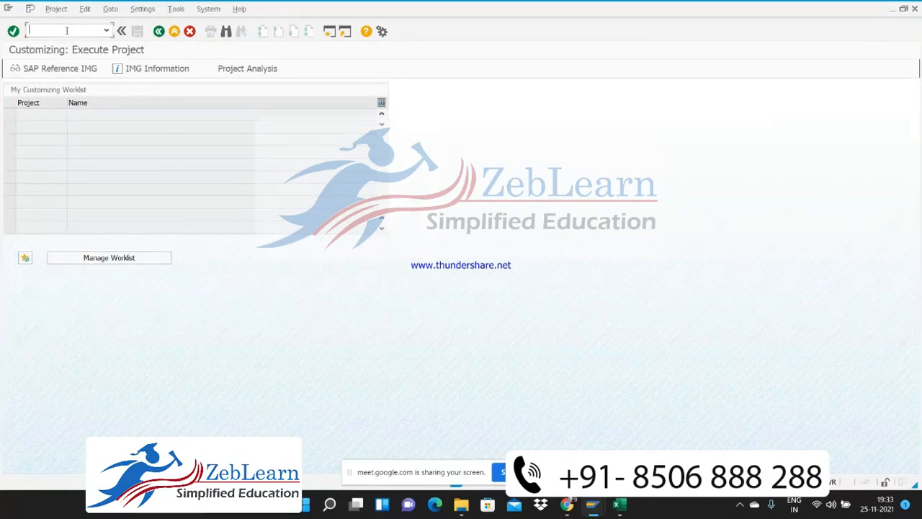
click(54, 68)
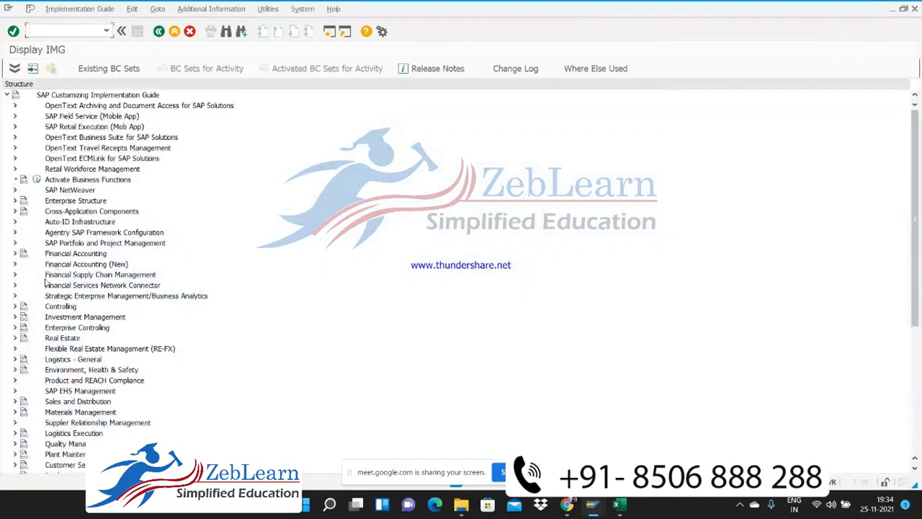
Open Assign Country to Calculation Procedure from the basic settings of Tax on Sales/Purchases under Financial Accounting Global Settings (New)
click(15, 263)
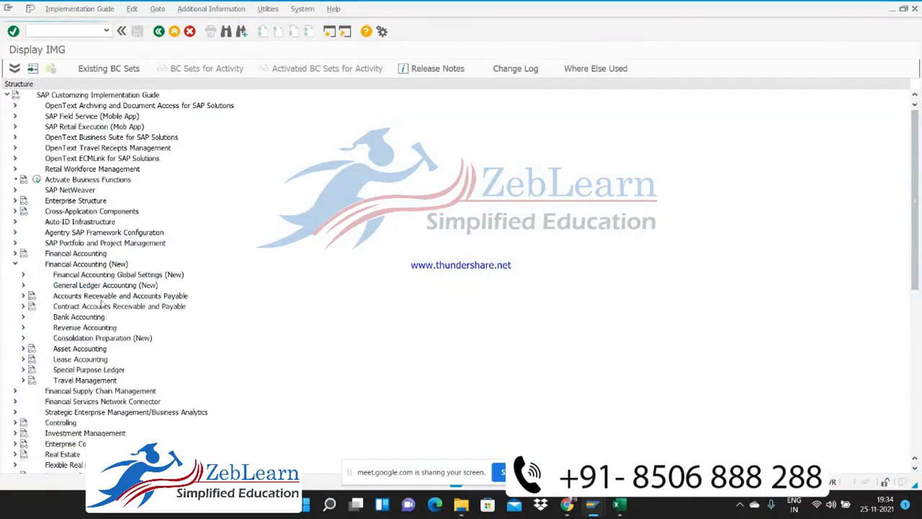
click(22, 275)
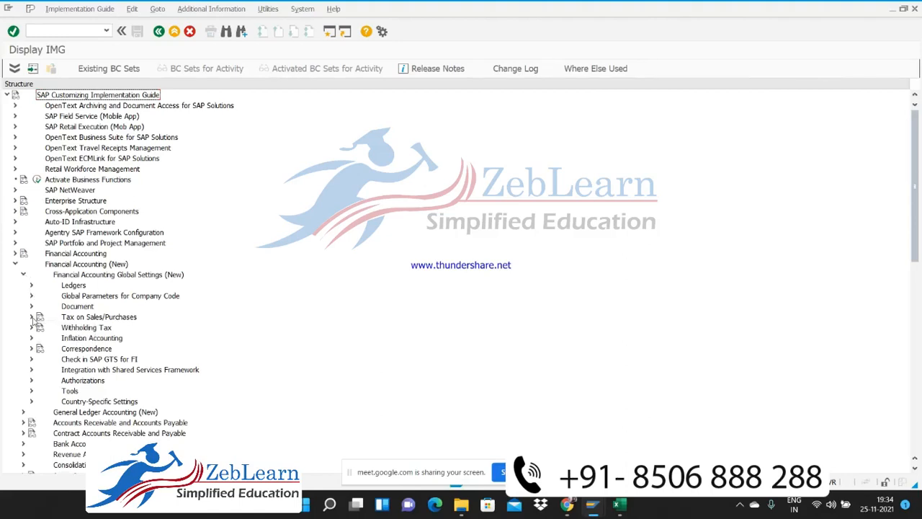
click(31, 317)
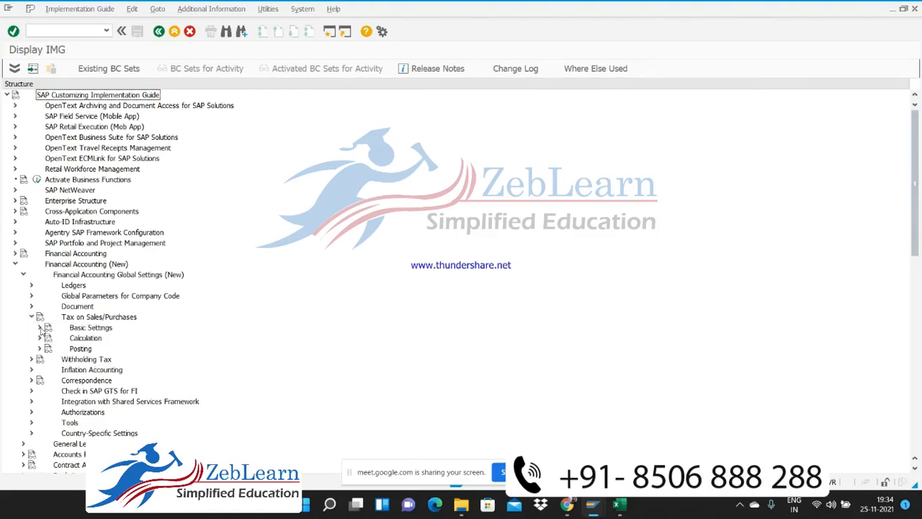
click(39, 328)
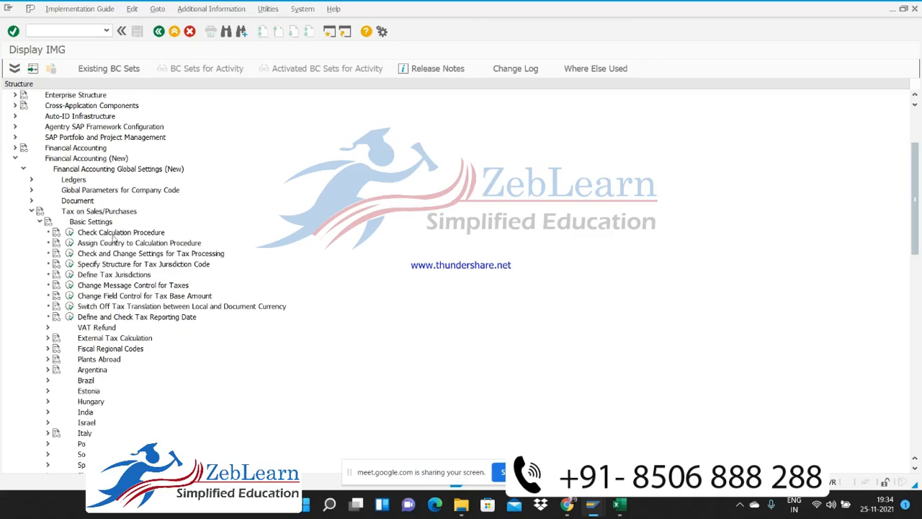
click(70, 242)
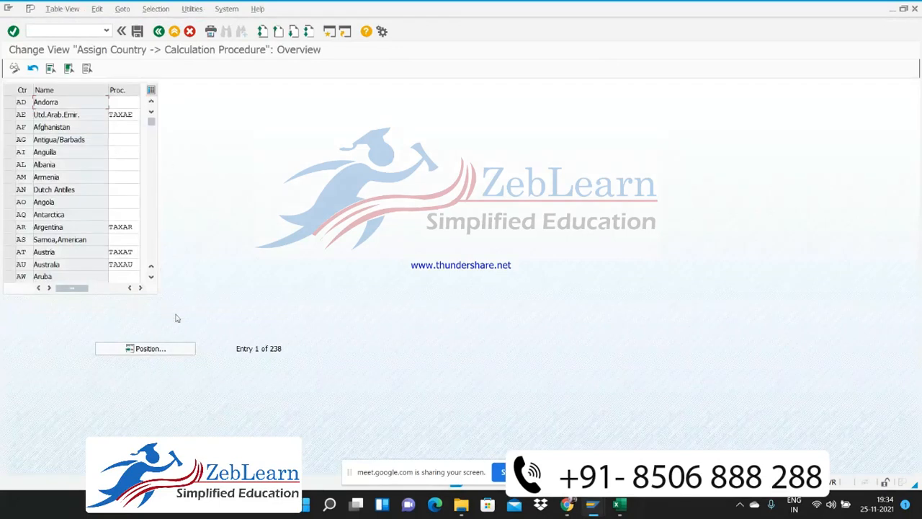
Find country IN, assign the tax calculation procedure TAXIC to India and save the assignment
click(150, 349)
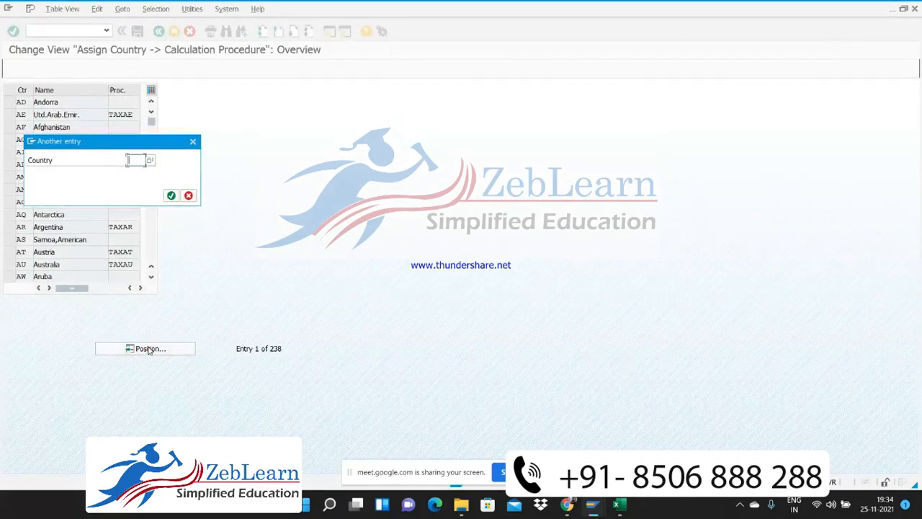
text(IN)
key(Return)
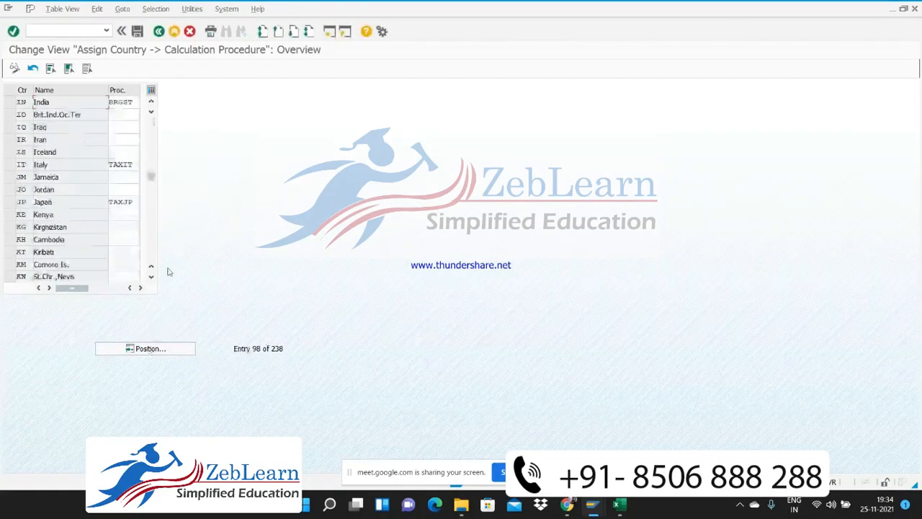
click(135, 103)
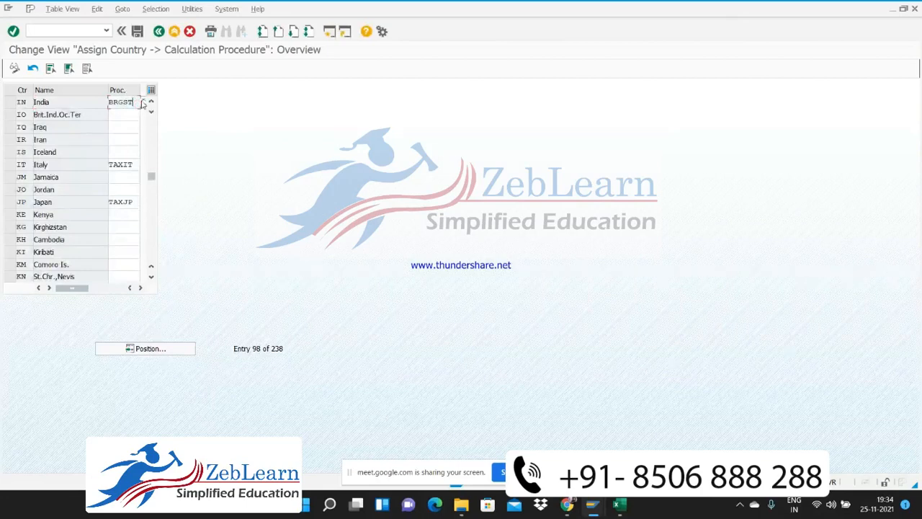
click(145, 103)
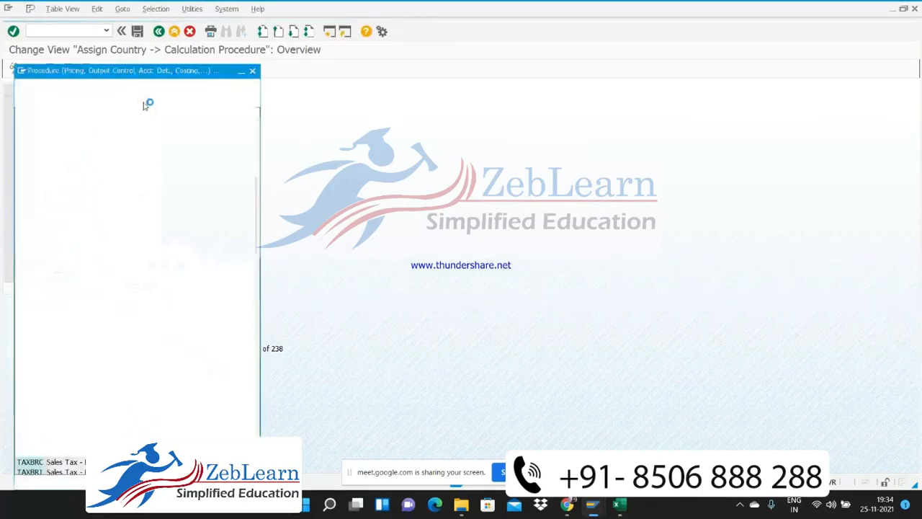
click(65, 114)
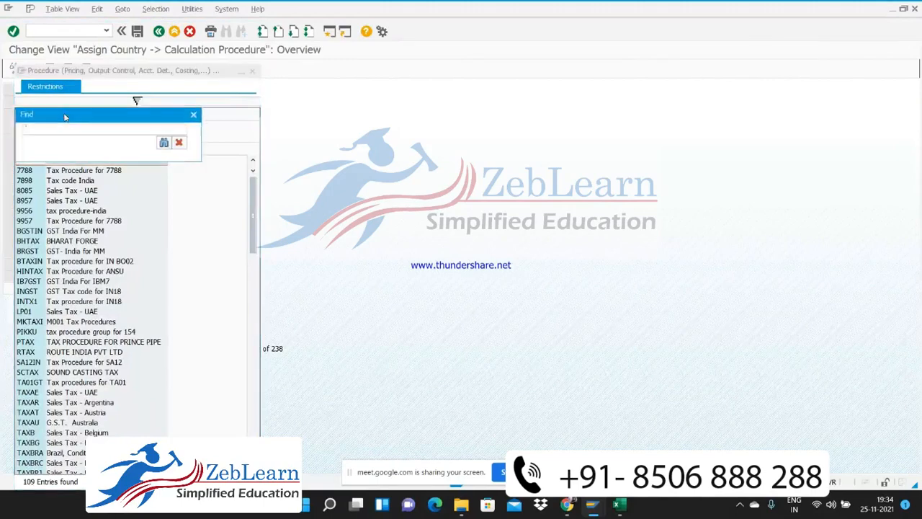
text(TAXIC)
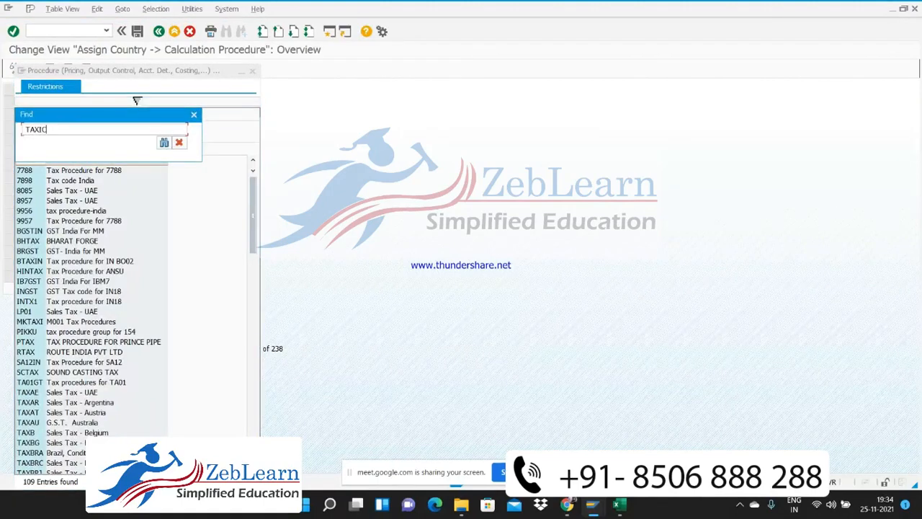
key(Return)
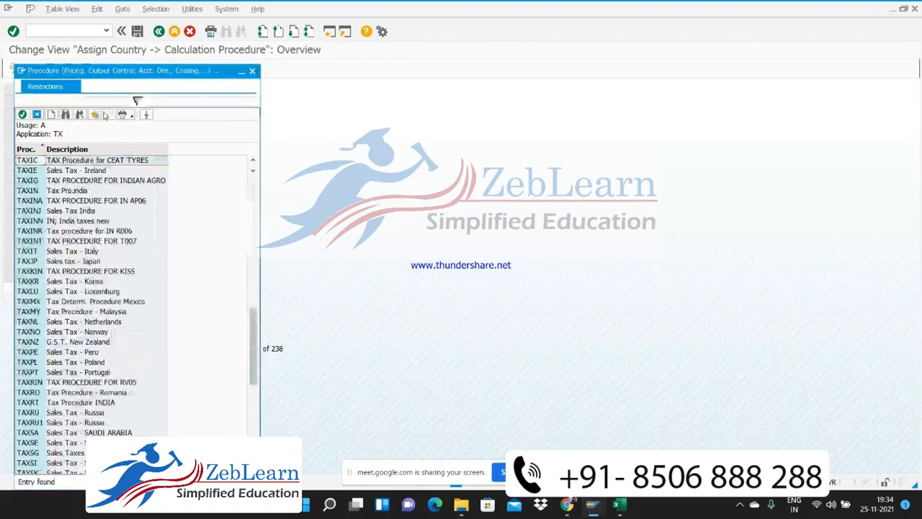
double_click(50, 163)
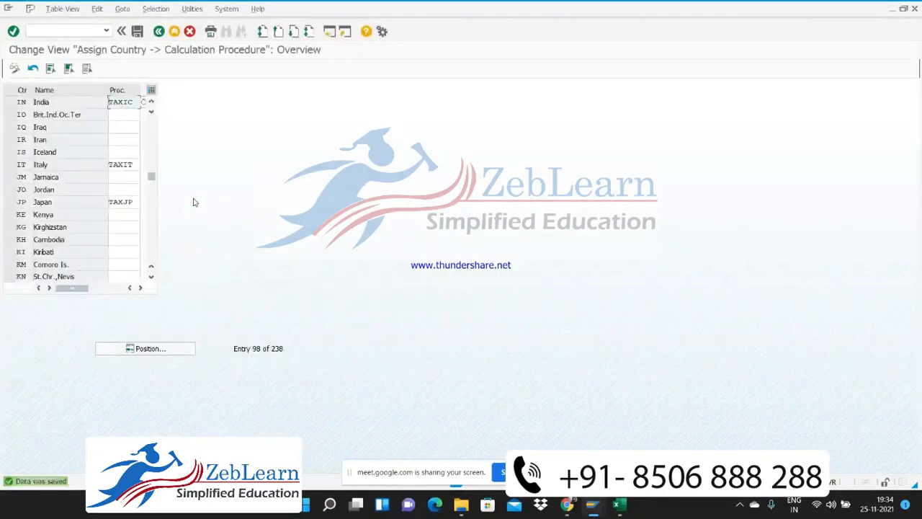
Restart transaction SPRO, display the SAP Reference IMG and expand Financial Accounting (New)
click(68, 33)
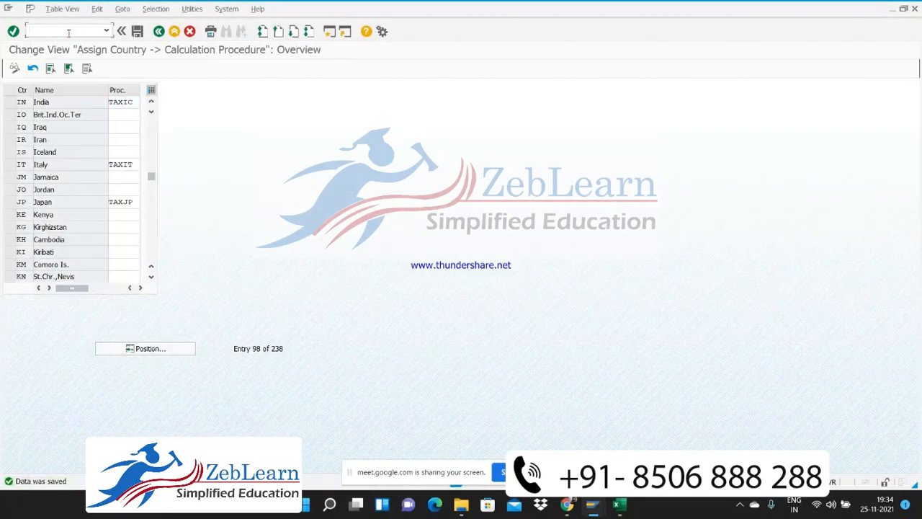
text(/n)
text(spro)
key(Return)
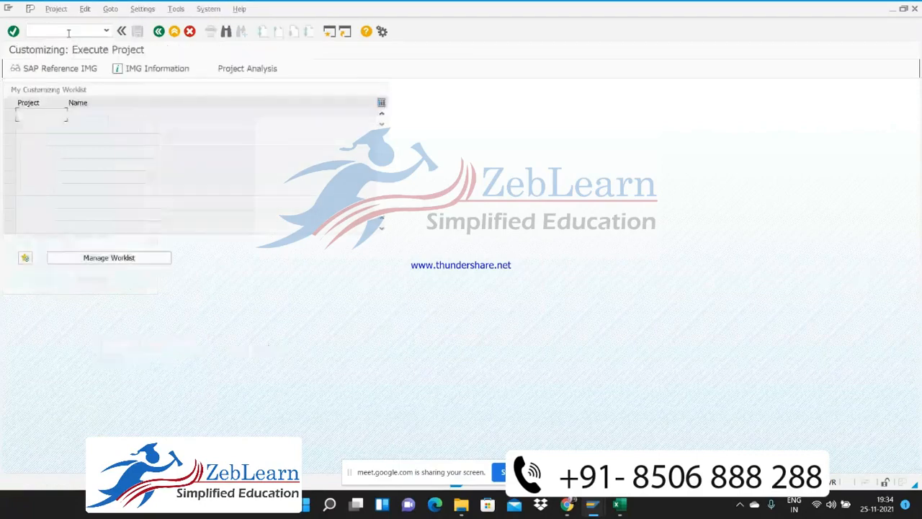
click(64, 70)
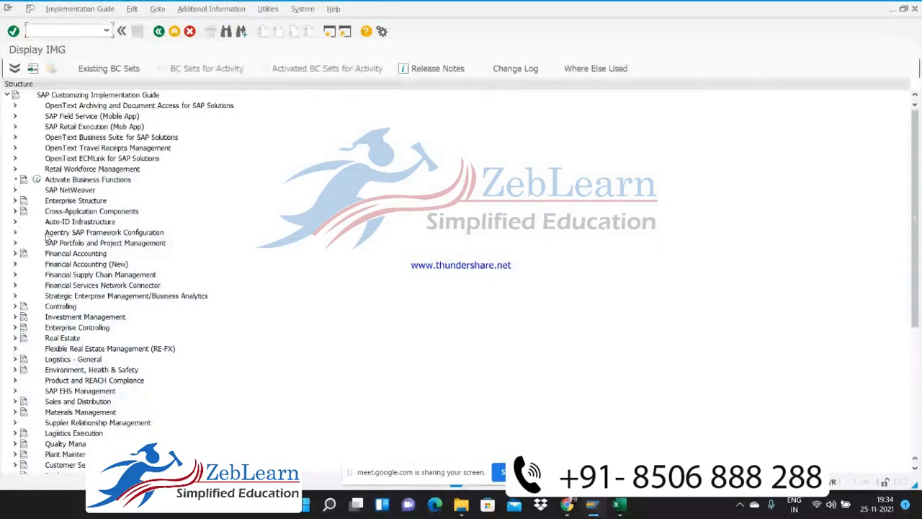
click(15, 264)
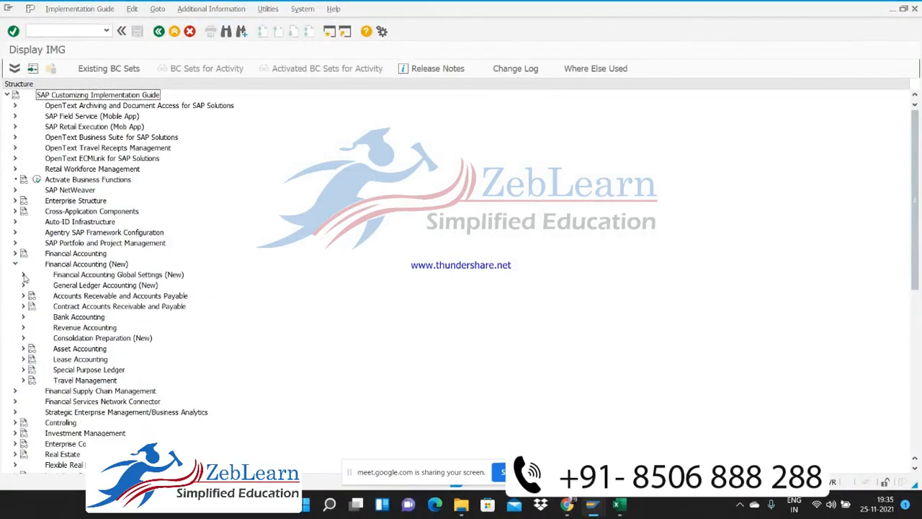
click(23, 285)
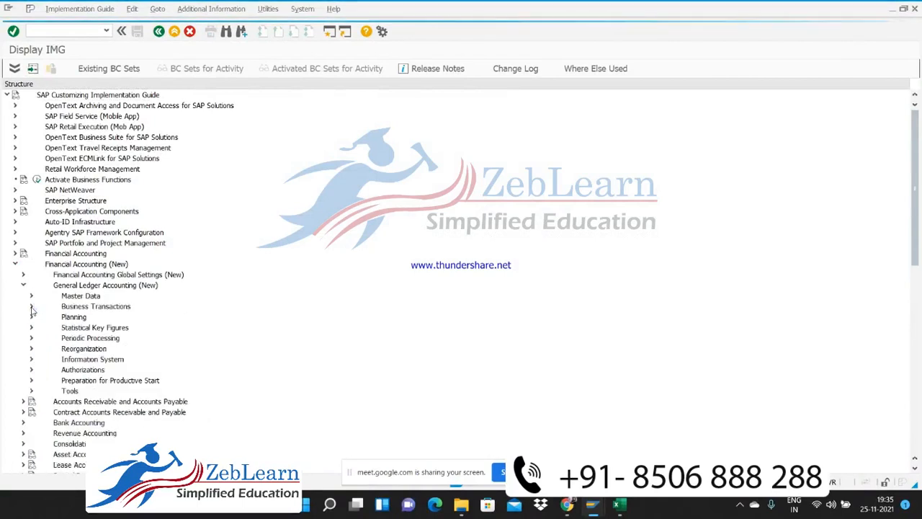
click(31, 295)
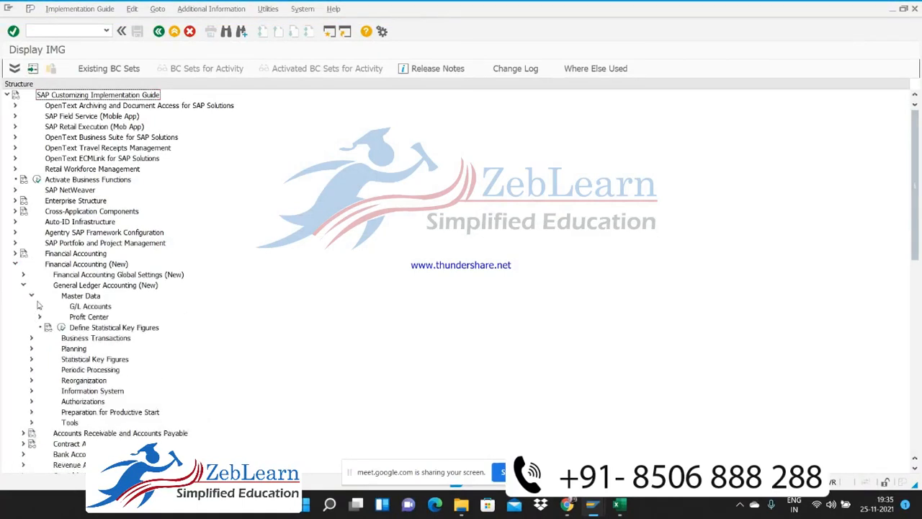
click(39, 306)
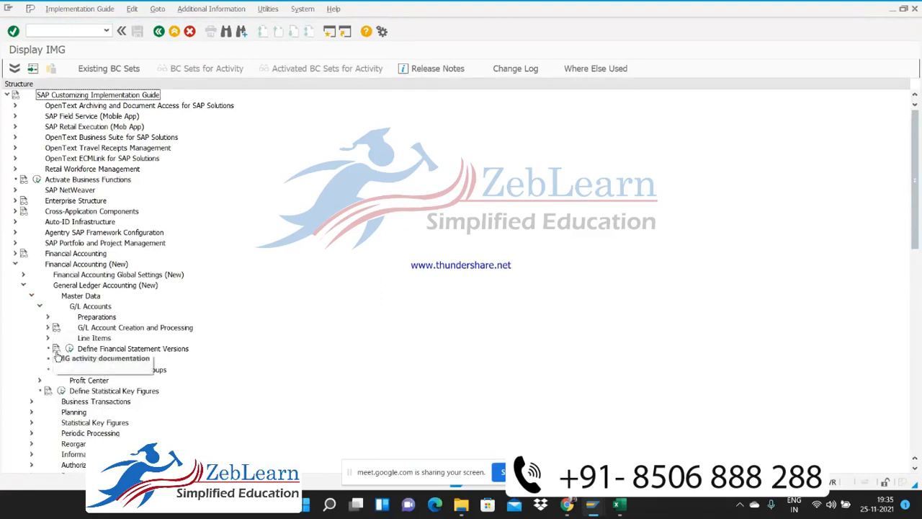
click(47, 317)
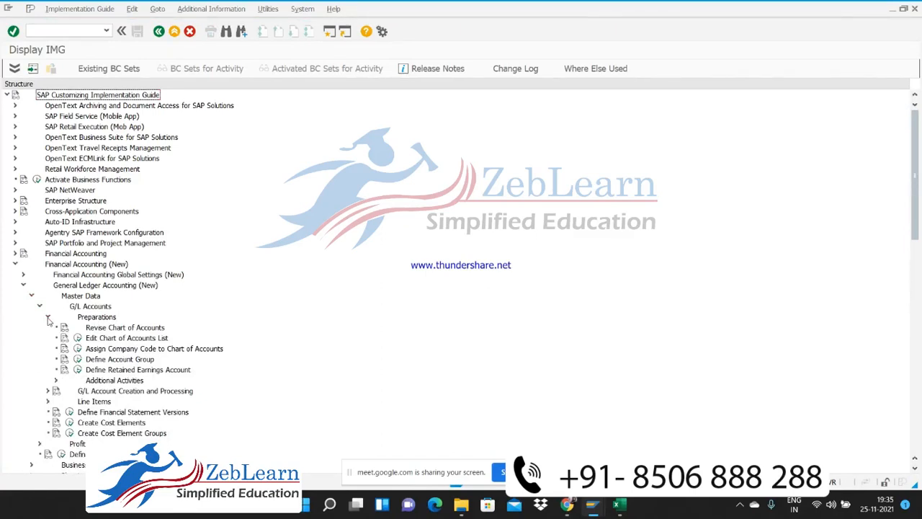
click(48, 318)
click(40, 306)
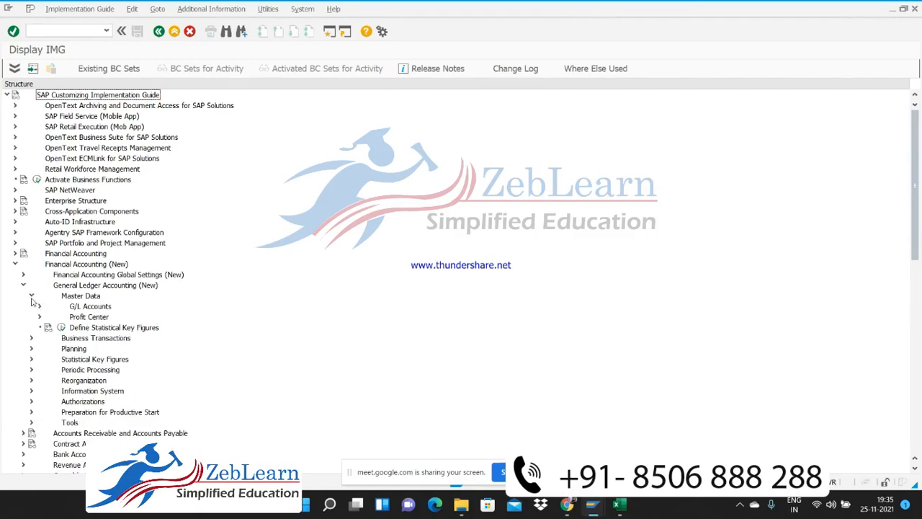
click(31, 296)
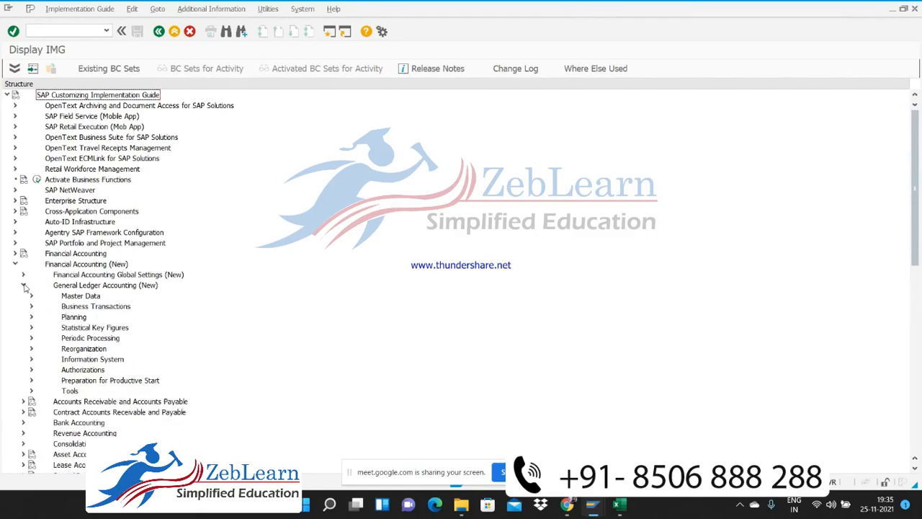
click(24, 285)
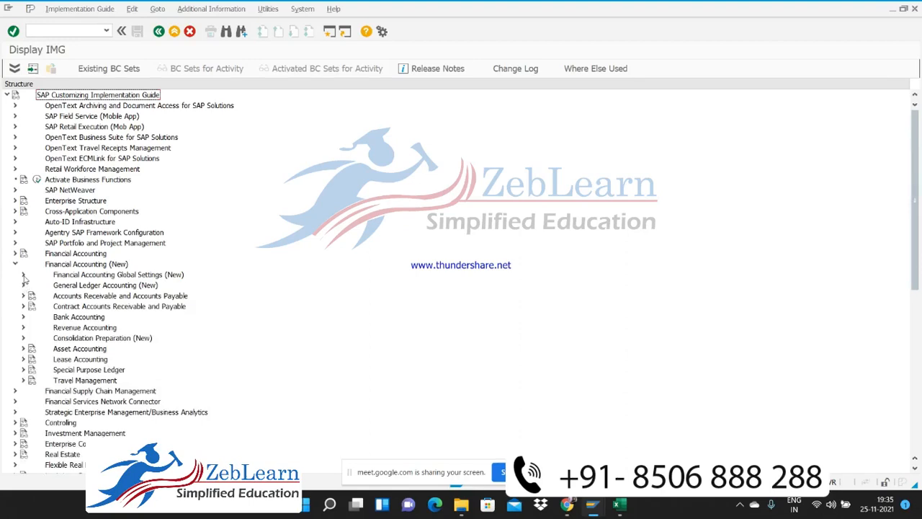
Open Define Field Status Variants from the Fields settings of Ledgers under Financial Accounting Global Settings (New)
click(23, 275)
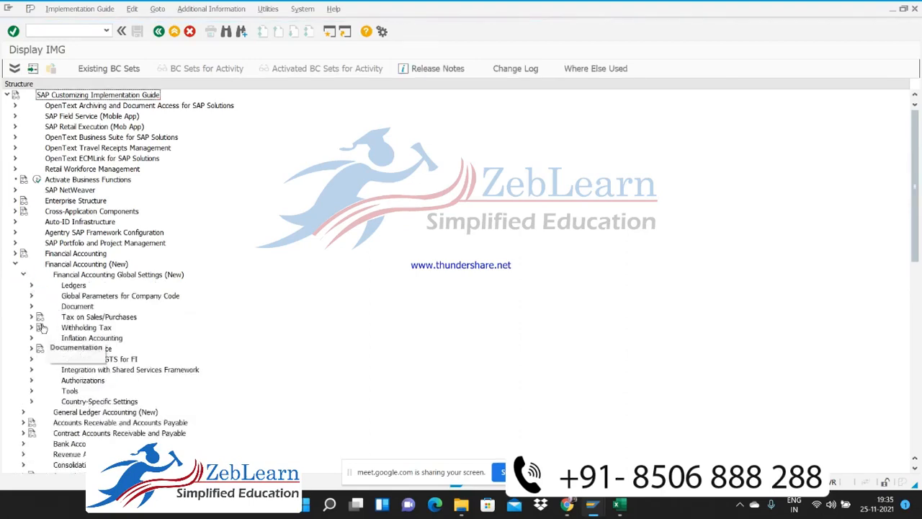
click(31, 285)
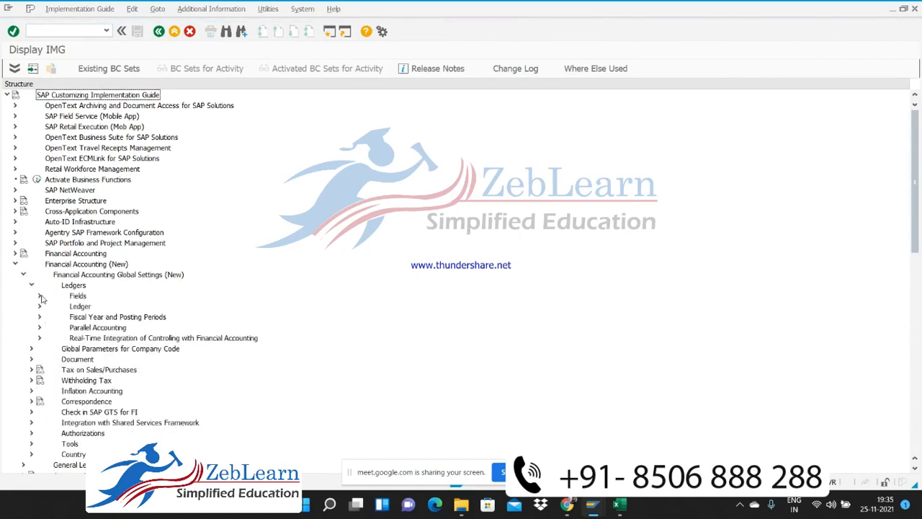
click(40, 296)
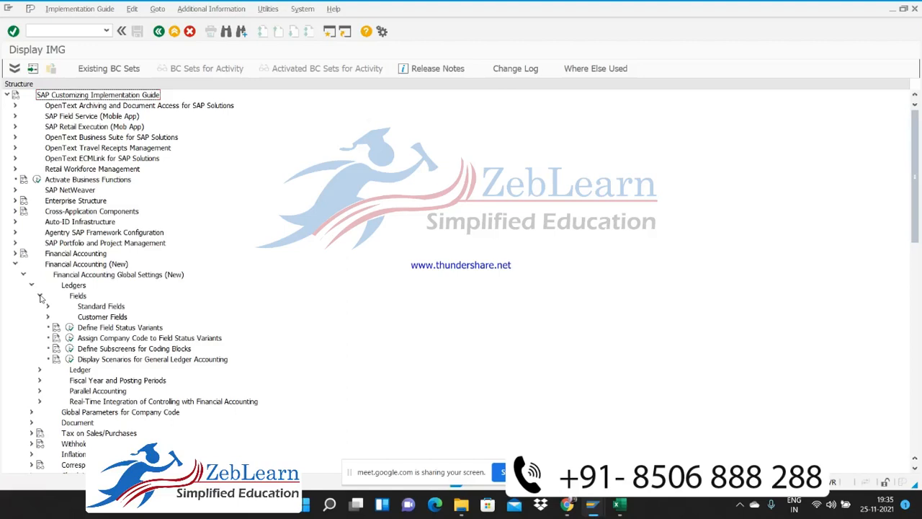
click(40, 296)
click(41, 296)
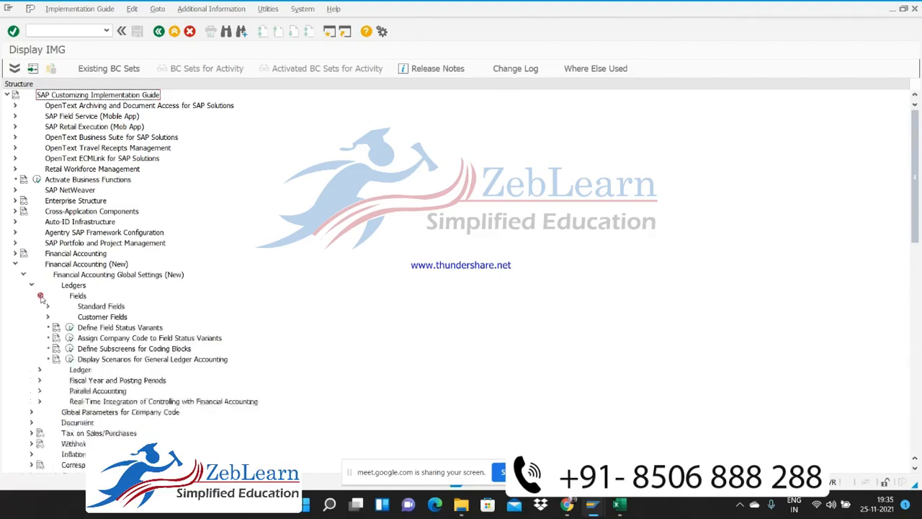
click(69, 327)
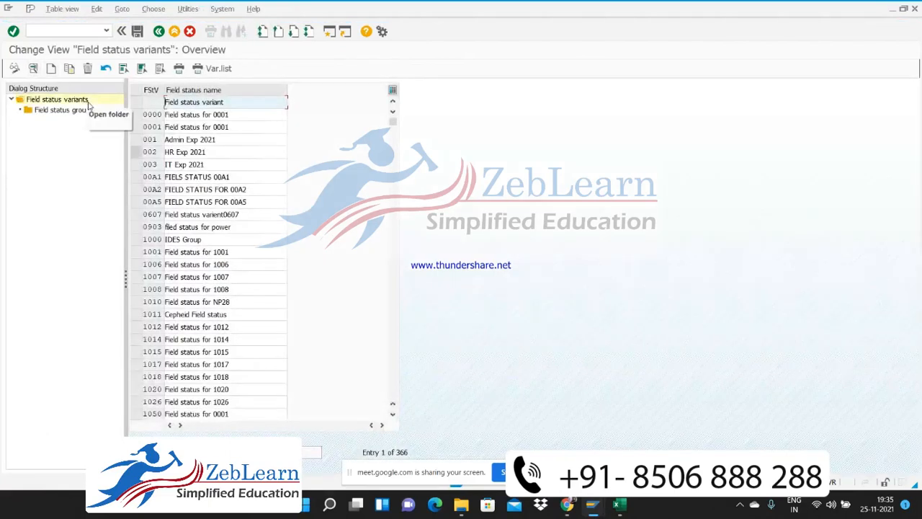
click(71, 113)
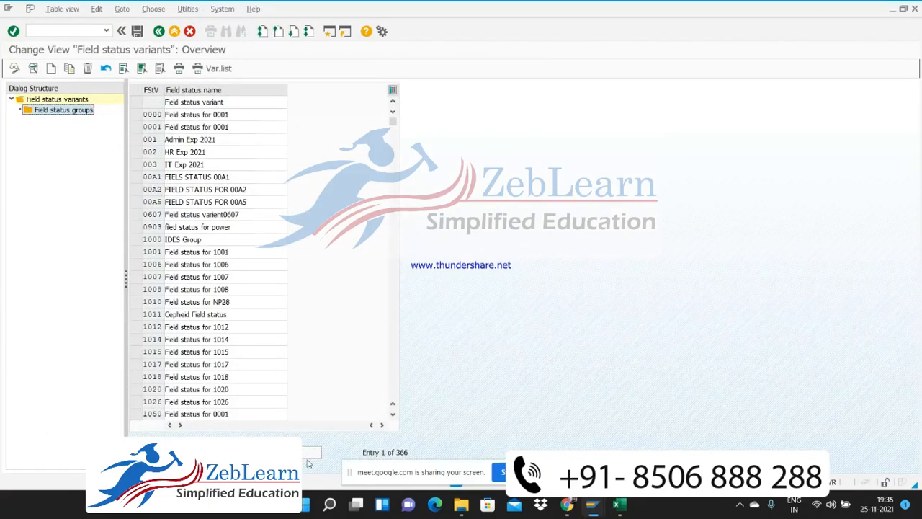
click(278, 452)
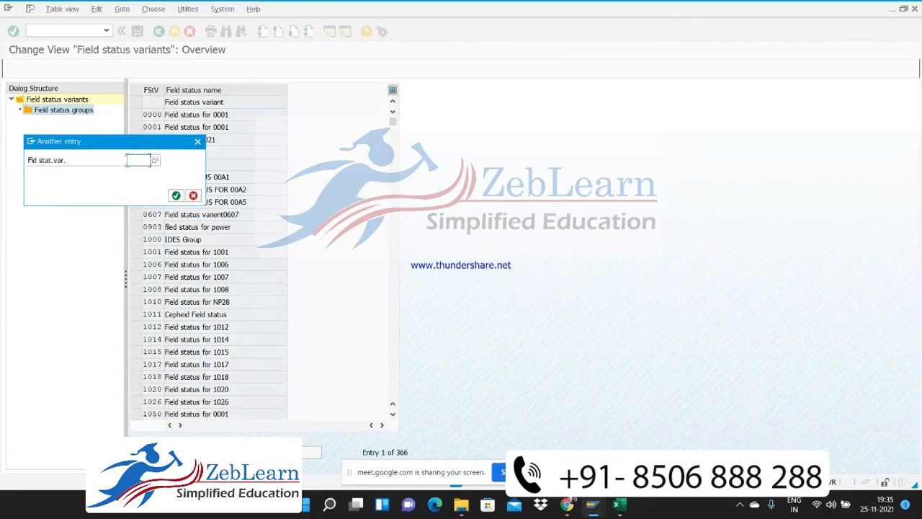
click(197, 141)
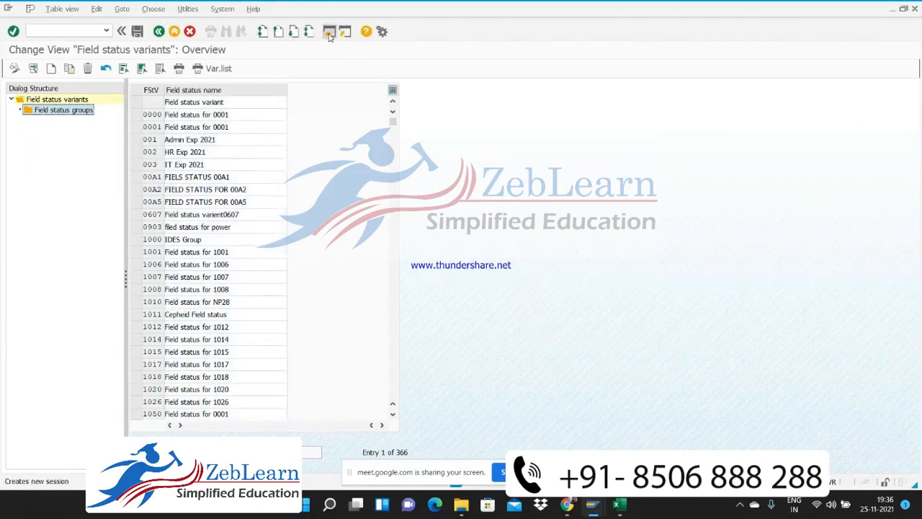
Open a new session, start transaction FK03 and display vendor 7006 in company code C101
click(328, 33)
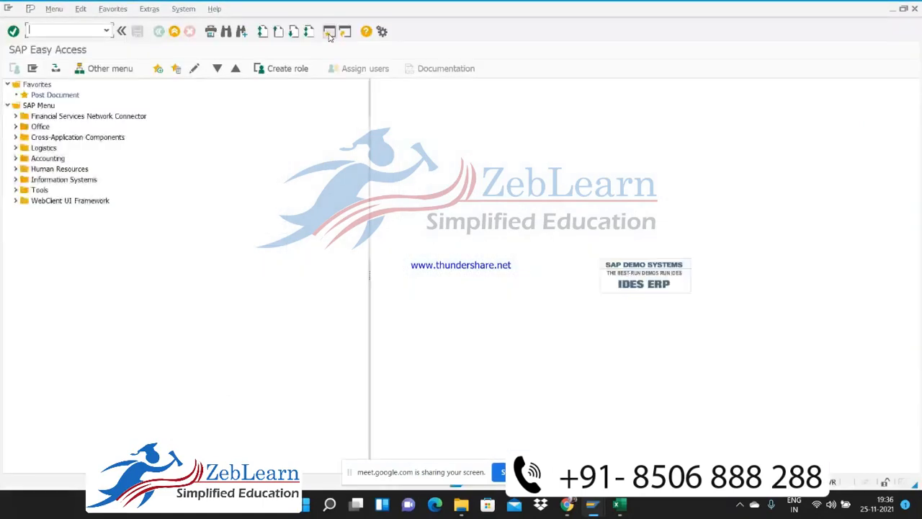
text(fk03)
key(Return)
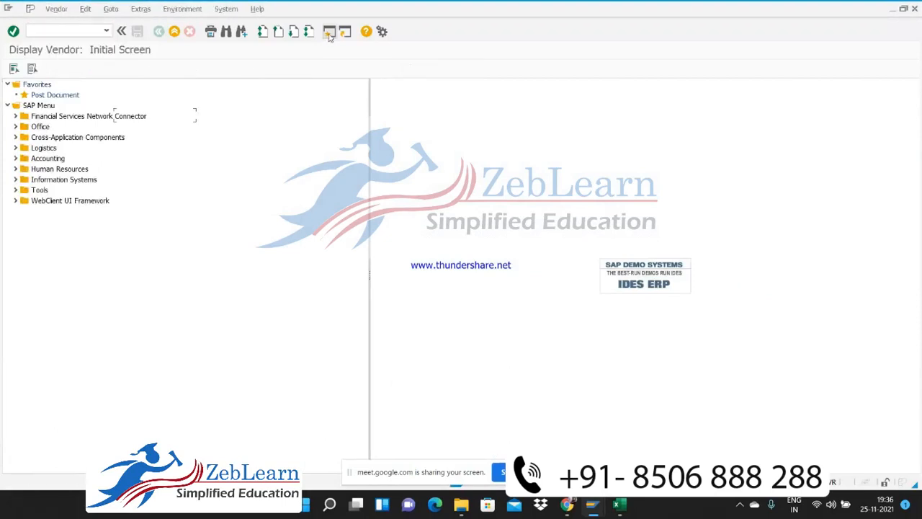
key(Return)
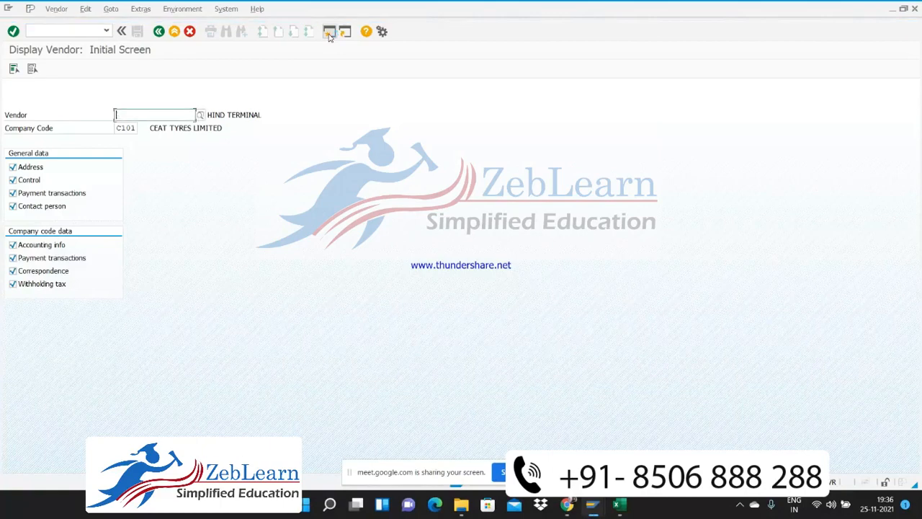
text(7006)
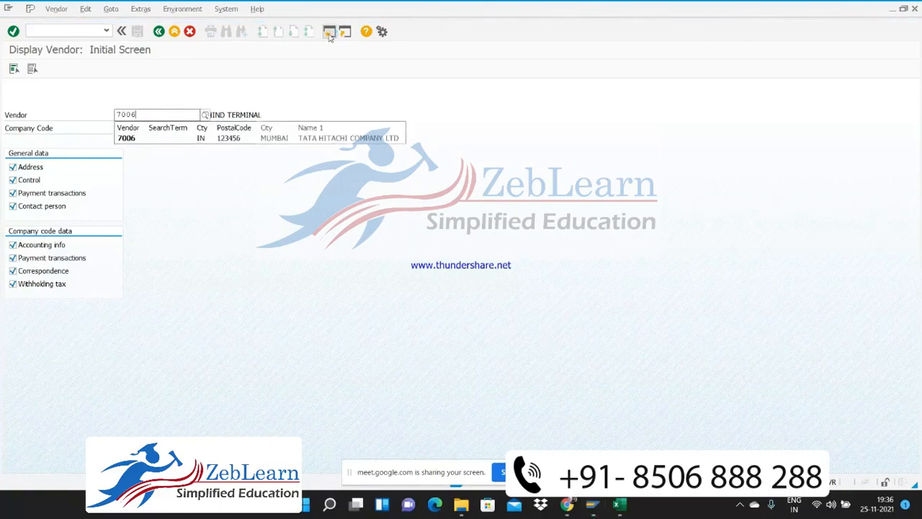
key(Down)
key(Return)
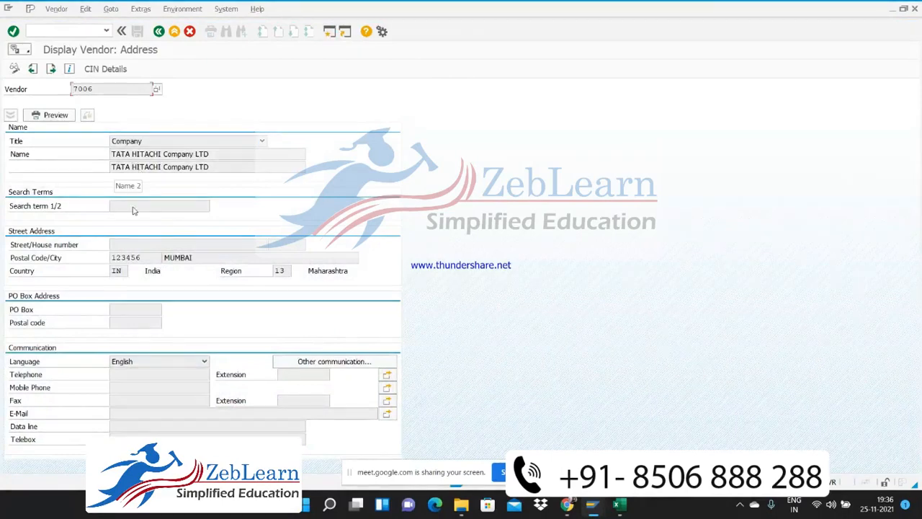
Go through vendor 7006's master data screens up to Withholding tax Accounting and examine its withholding tax types and codes
click(159, 31)
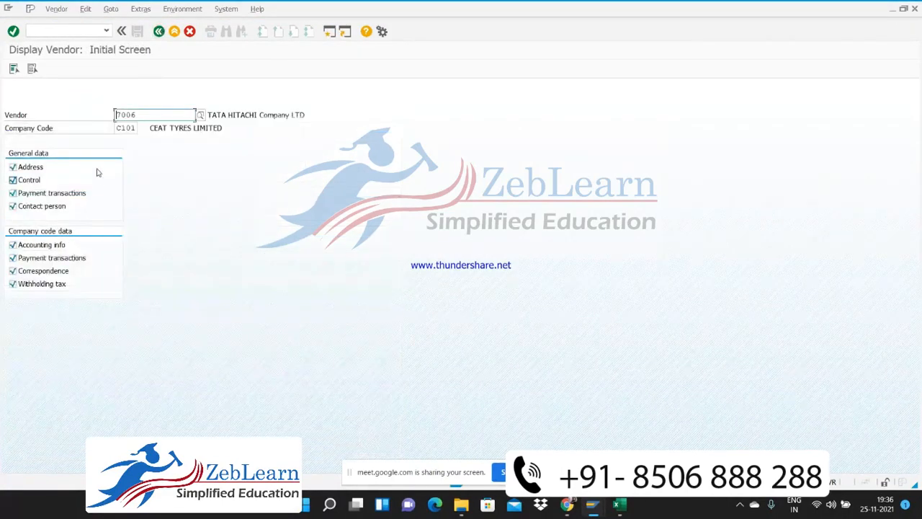
key(Return)
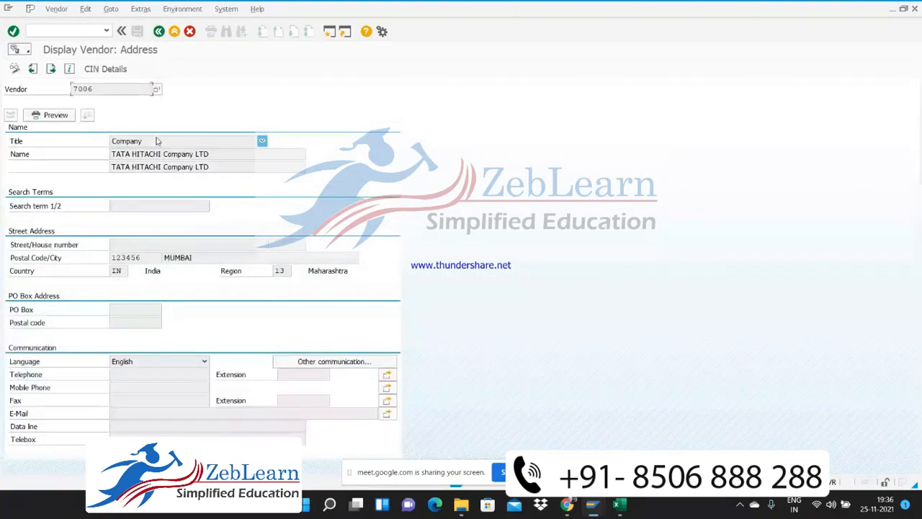
key(Return)
key(Return)
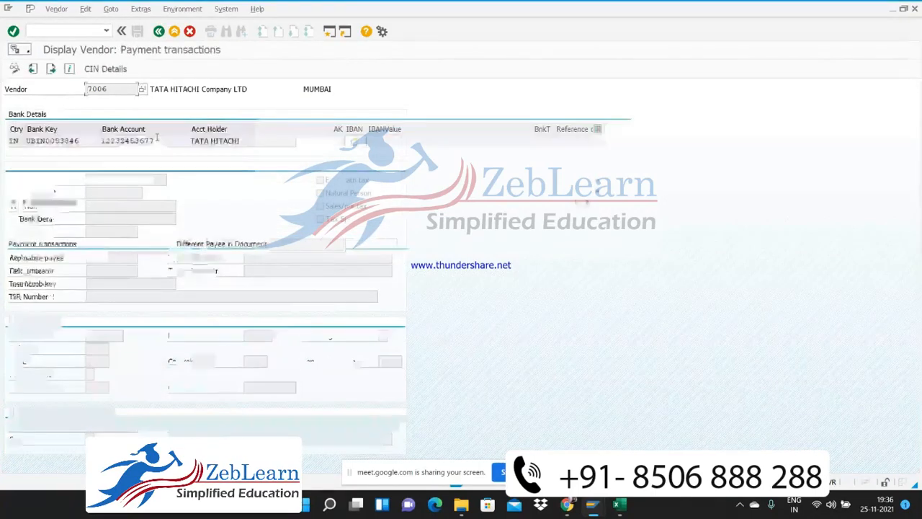
key(Return)
key(Return)
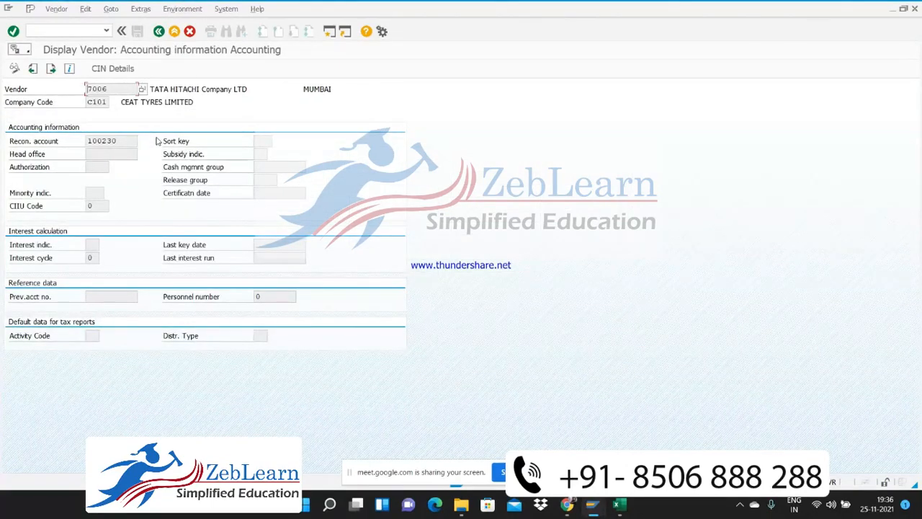
key(Return)
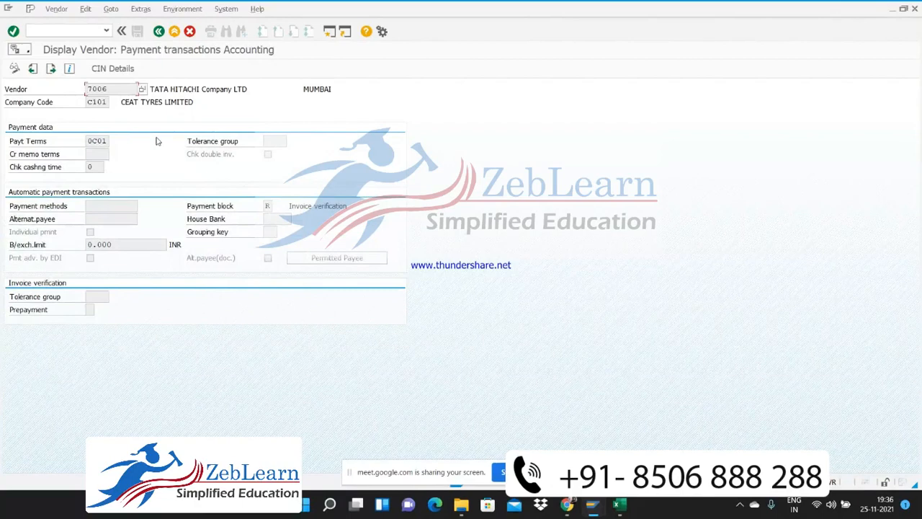
key(Return)
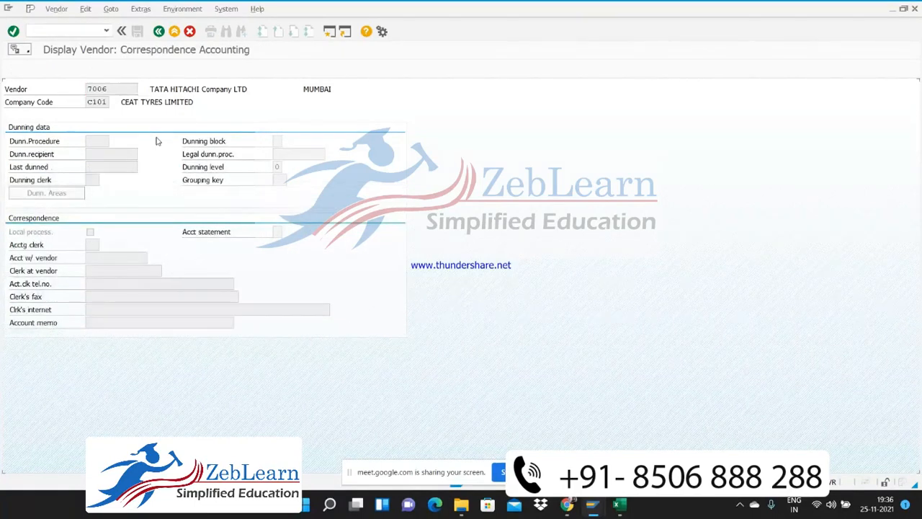
key(Return)
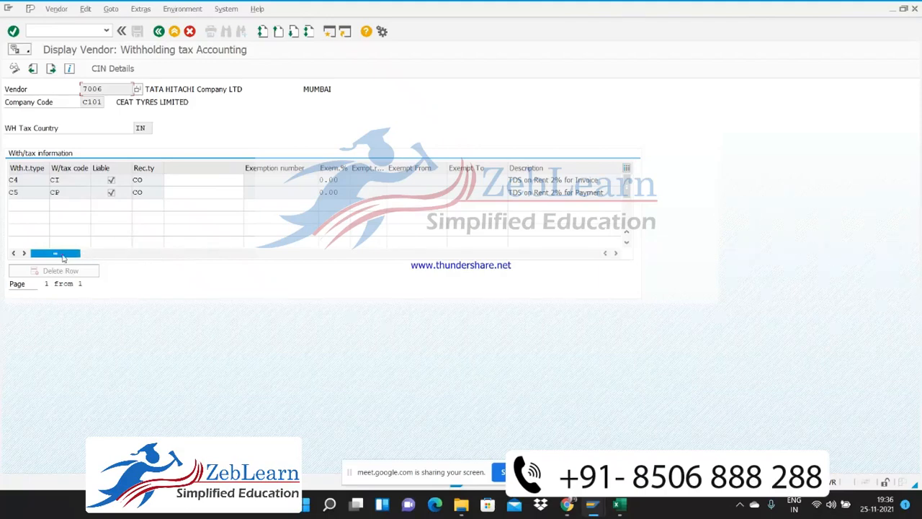
drag(79, 254, 58, 254)
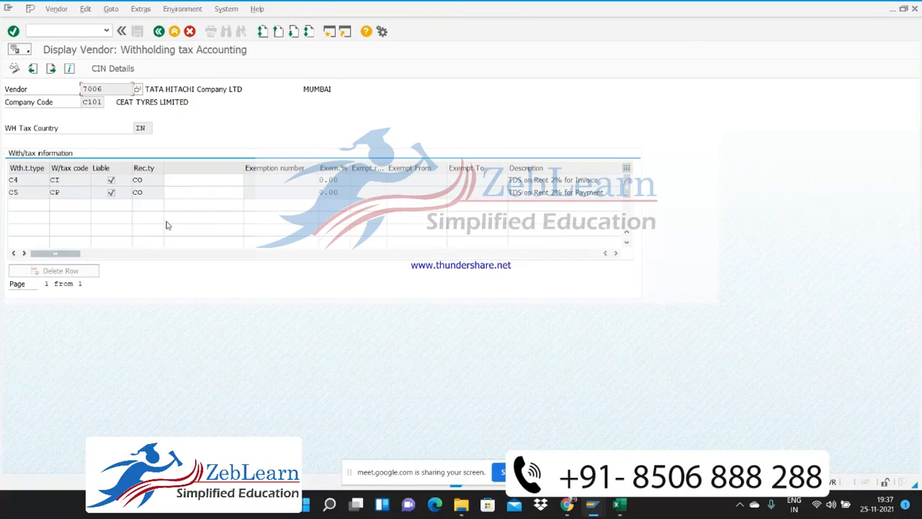
Open the vendor's CIN details and examine the PAN fields in the withholding tax data
click(112, 69)
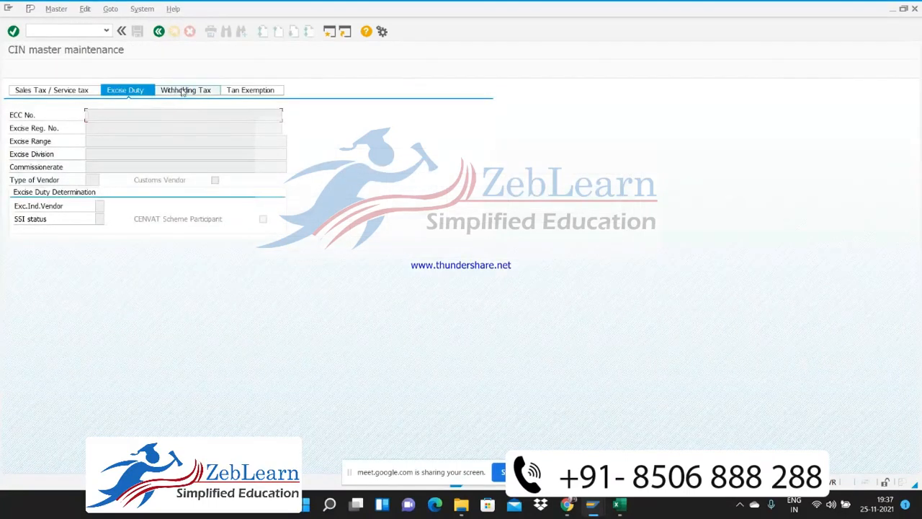
click(184, 91)
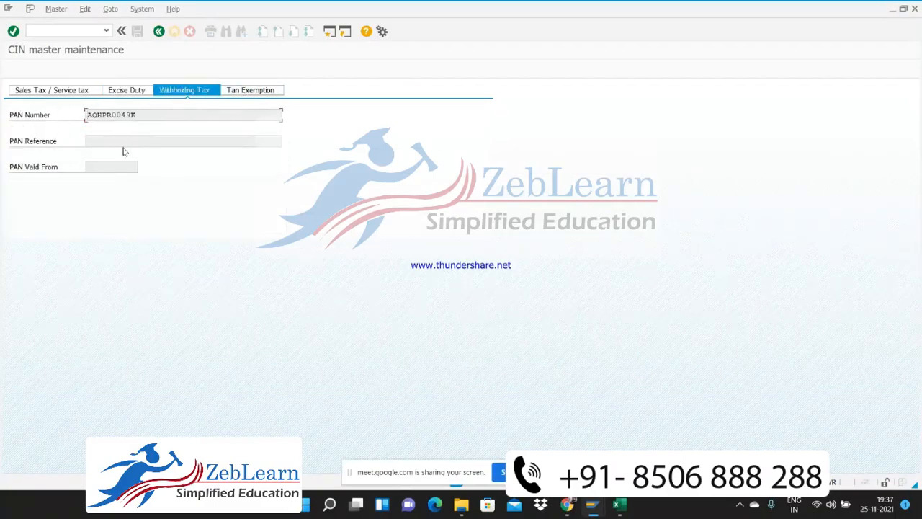
click(116, 168)
Start transaction FK02 for vendor 7006 and advance through its change screens to Accounting information Accounting
click(85, 30)
text(/nfk02)
key(Return)
key(Return)
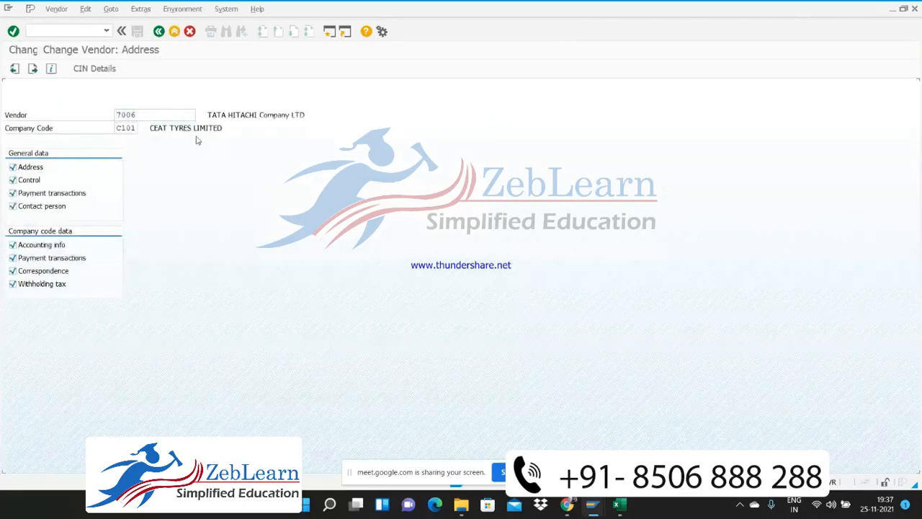
key(Return)
key(Return)
key(Return)
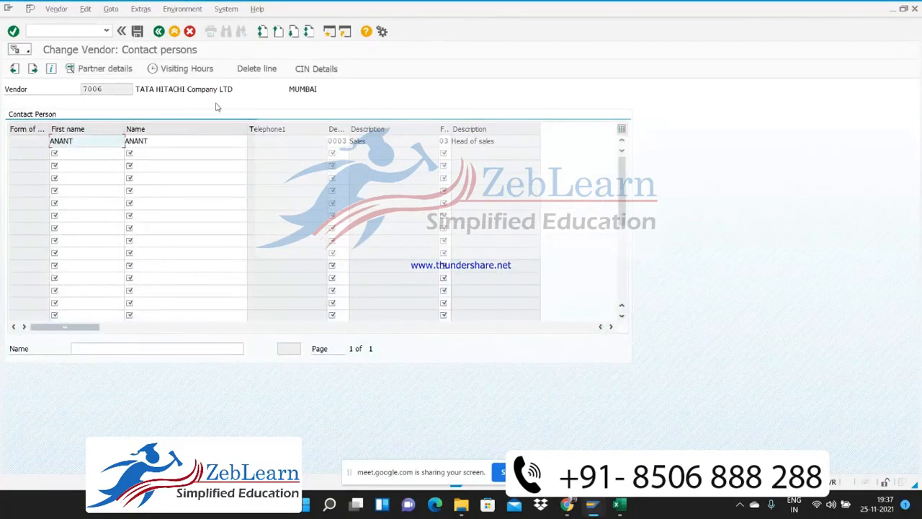
key(Return)
Set PAN Valid From to 01.01.2019 in the withholding tax data of the vendor's CIN details and return to the vendor
click(109, 66)
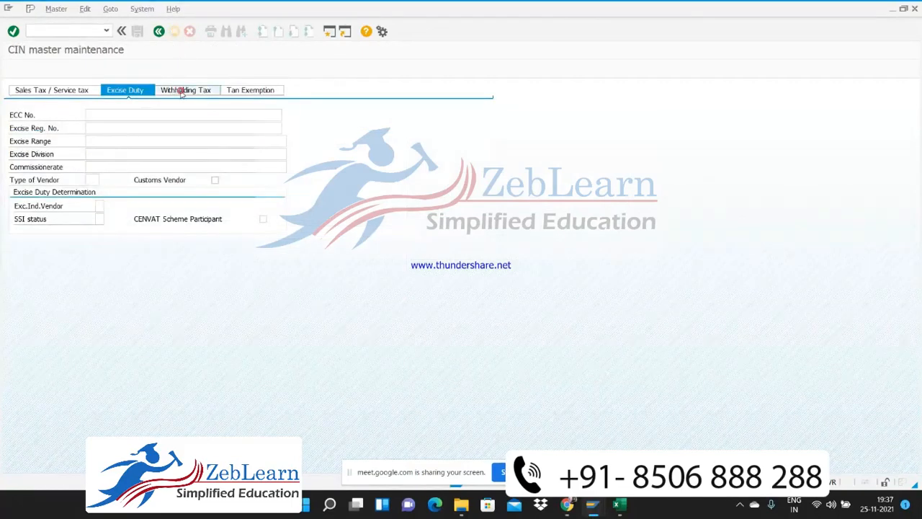
click(182, 91)
click(113, 167)
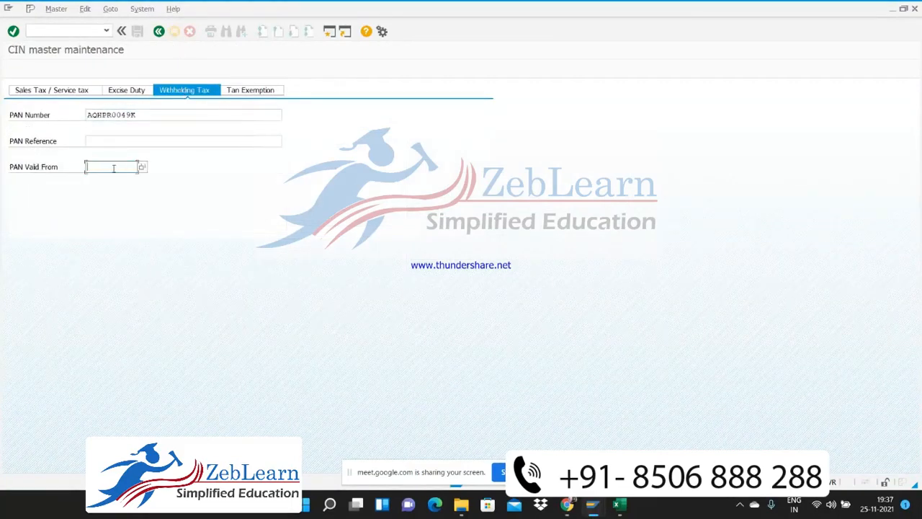
text(0)
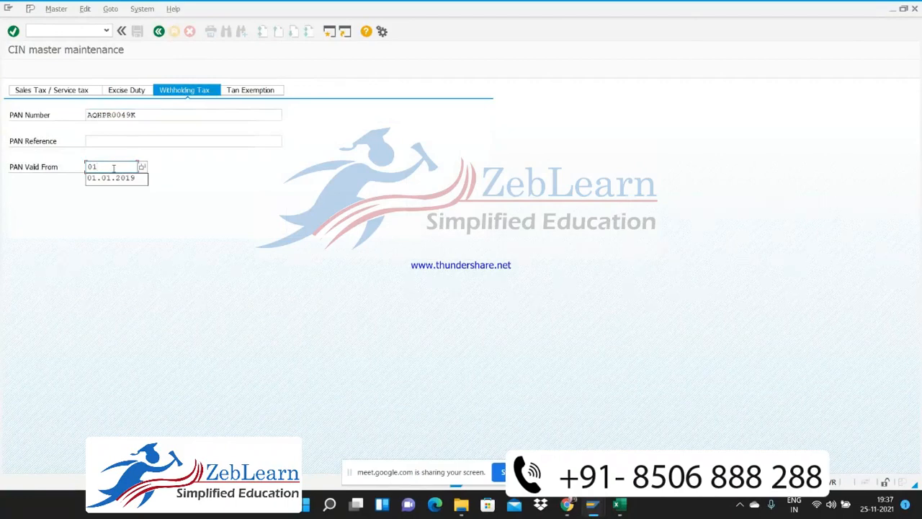
text(1)
key(Down)
key(Return)
key(Return)
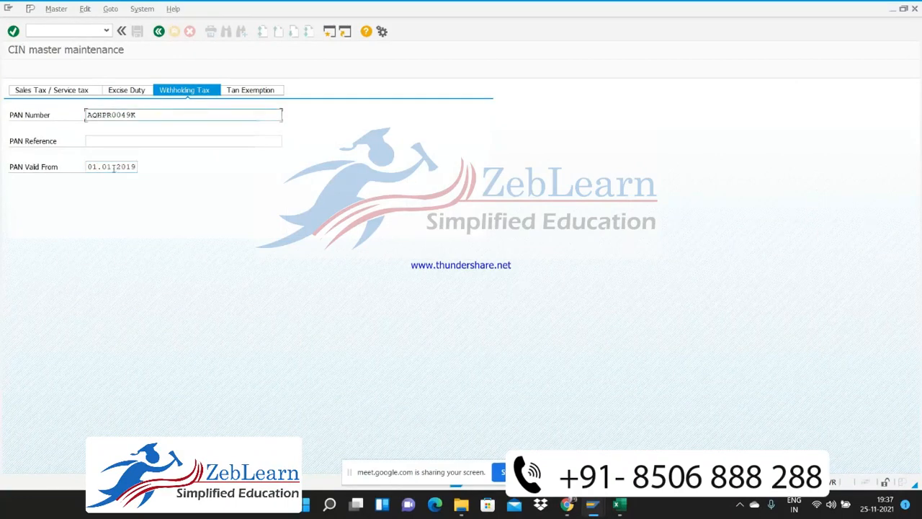
click(159, 32)
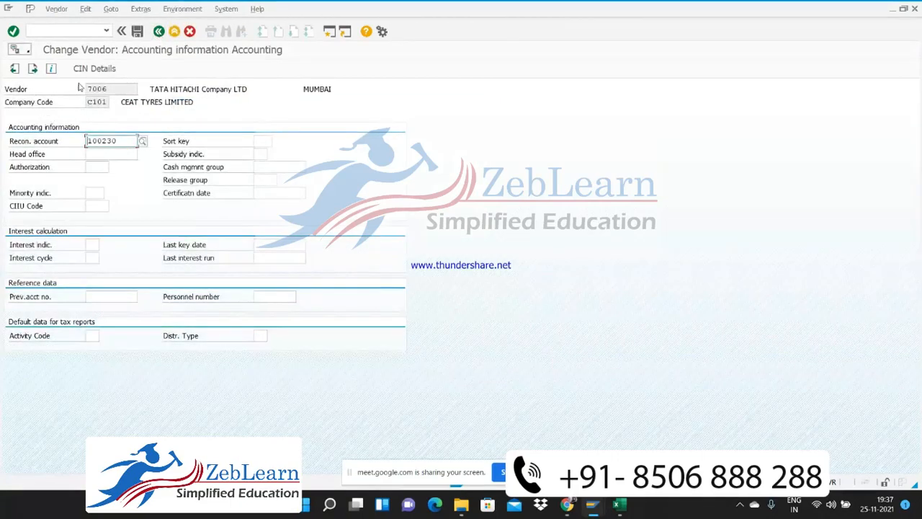
Reopen the CIN withholding tax data to check the PAN validity date, and leave the vendor for the initial screen
click(94, 70)
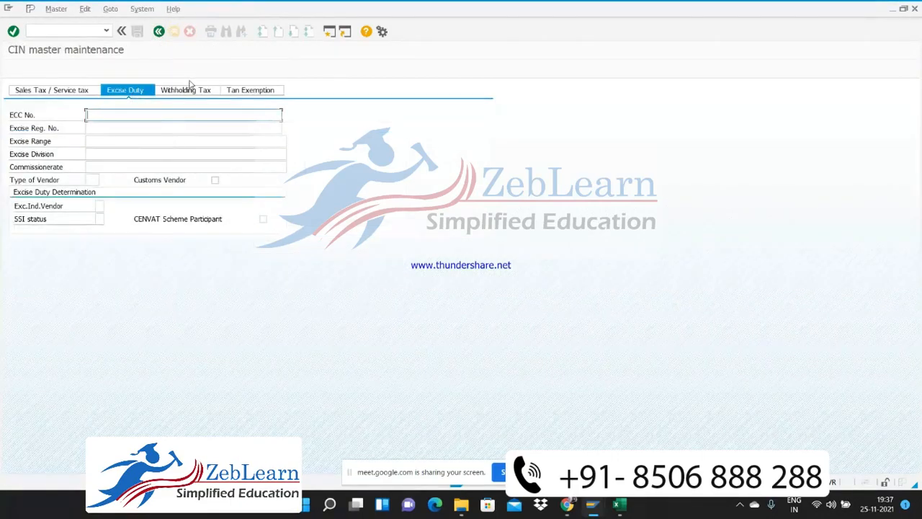
click(191, 91)
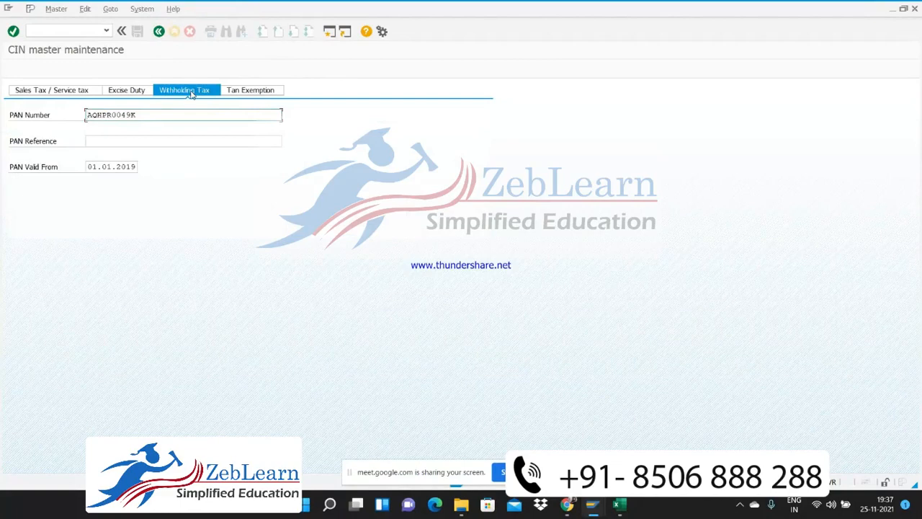
click(160, 33)
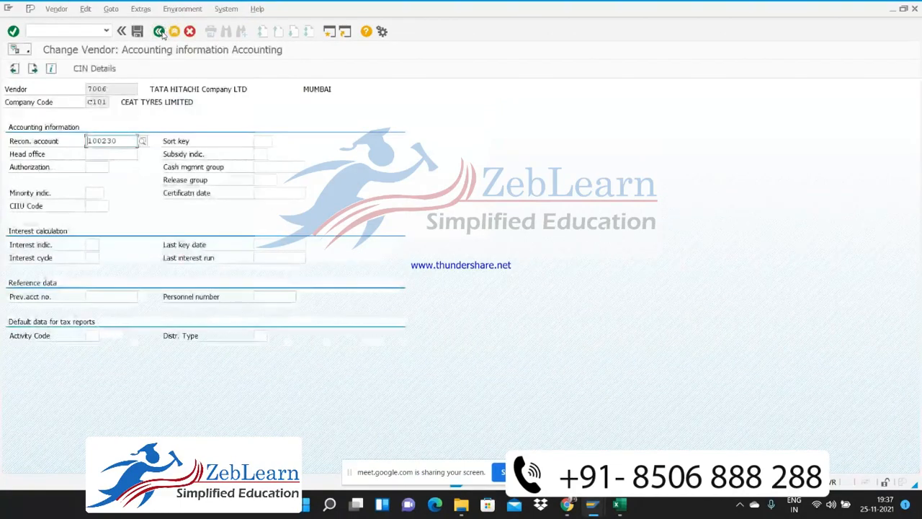
click(159, 31)
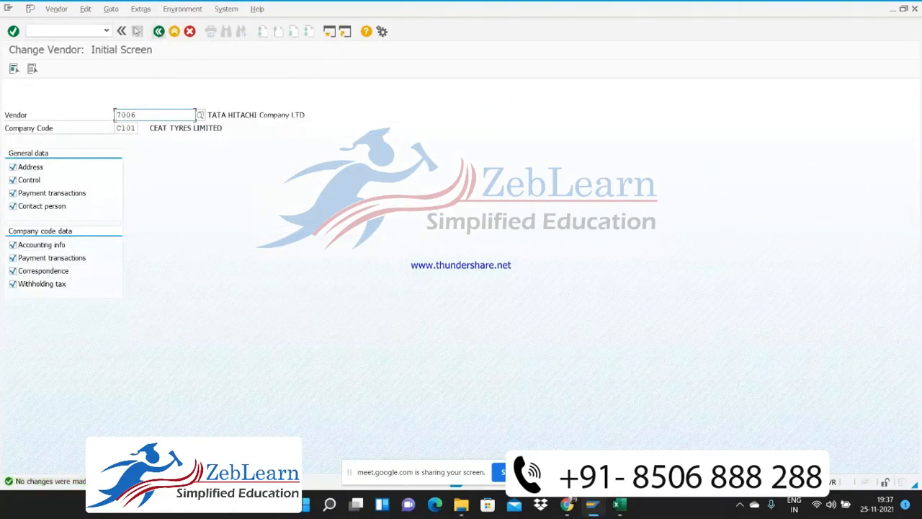
Switch back to the session with the field status variants overview and select variant 1008
click(72, 31)
text(/)
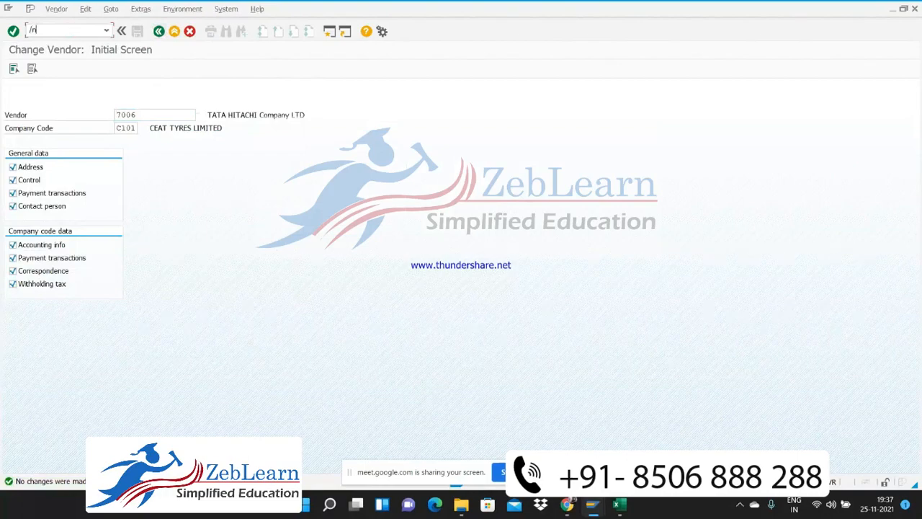
text(n)
key(alt+Tab)
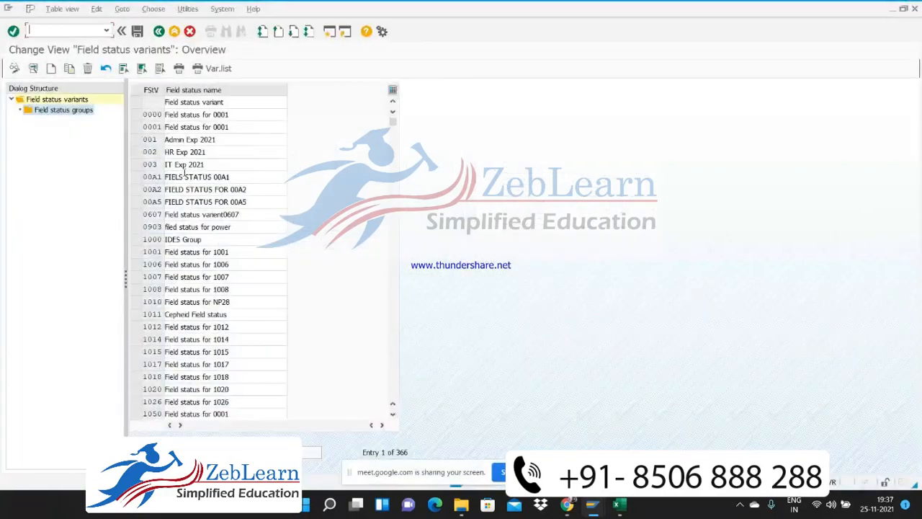
click(156, 289)
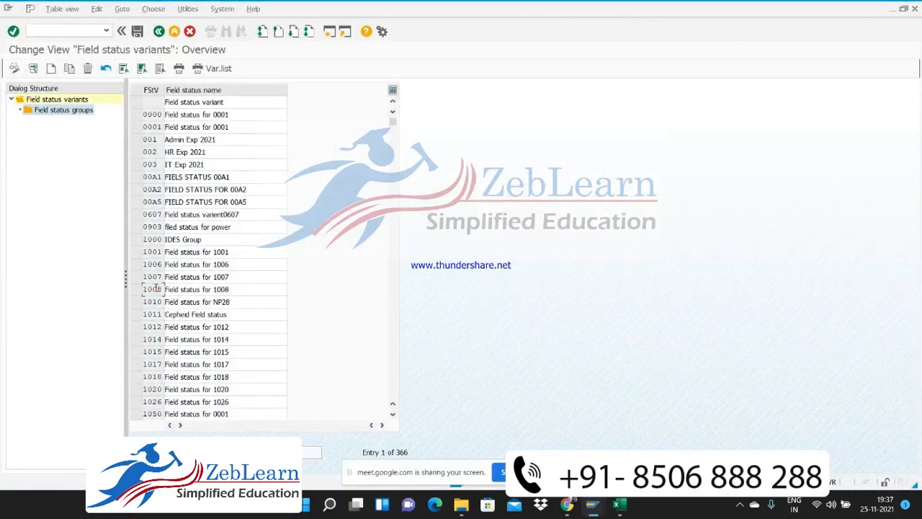
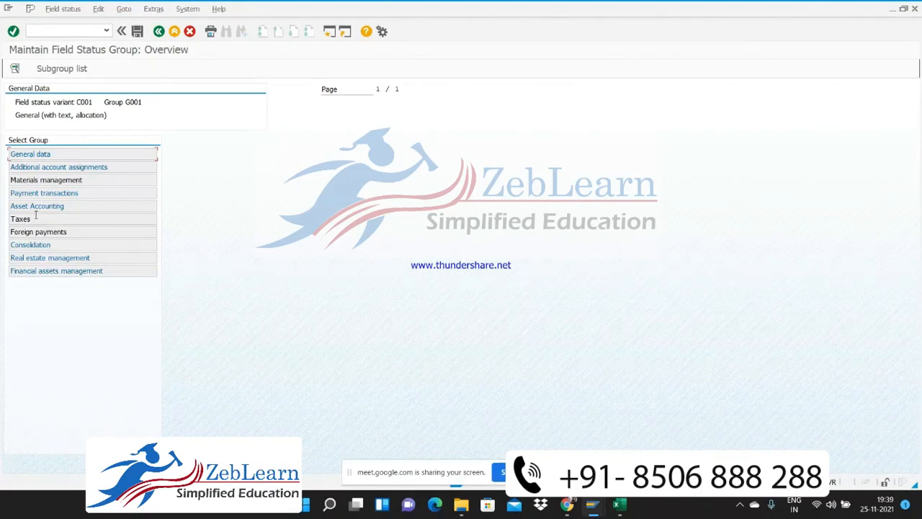
Review the General data, Additional account assignments and Taxes settings of field status group G001 in variant C001, and return to the group list
double_click(29, 155)
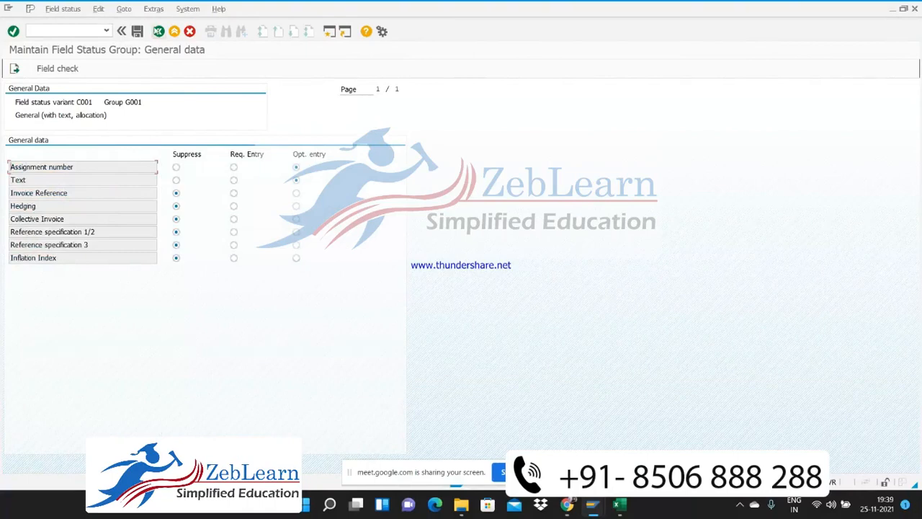
click(159, 32)
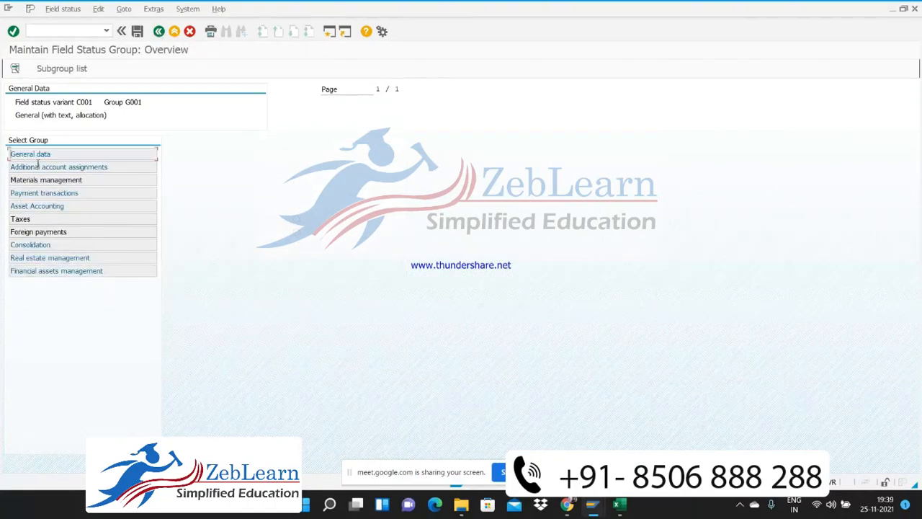
double_click(37, 167)
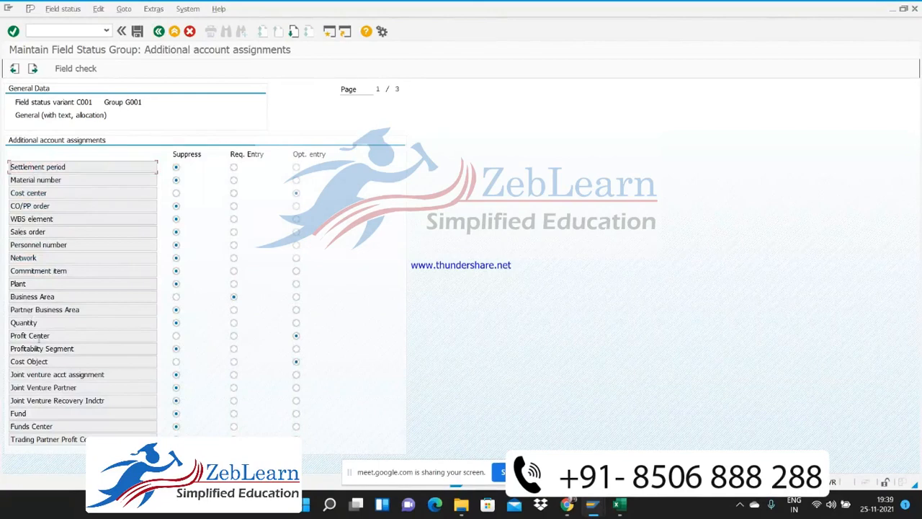
click(158, 31)
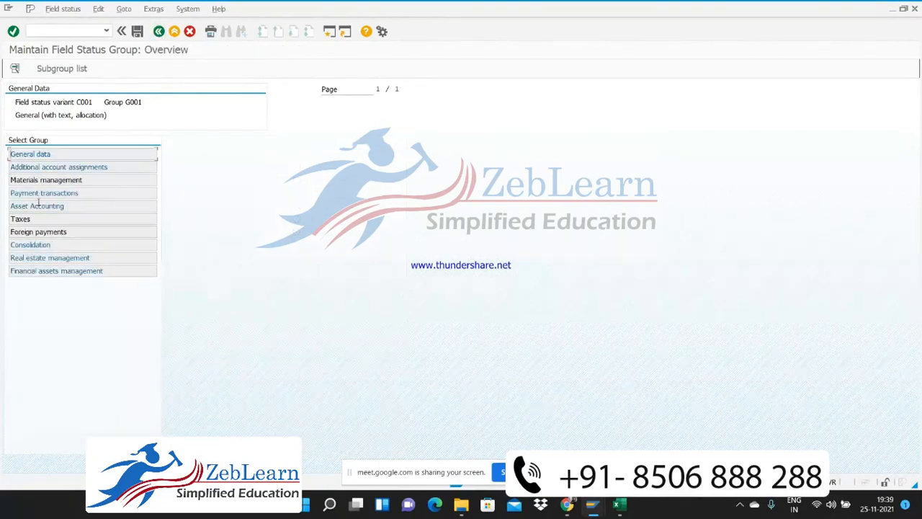
double_click(26, 219)
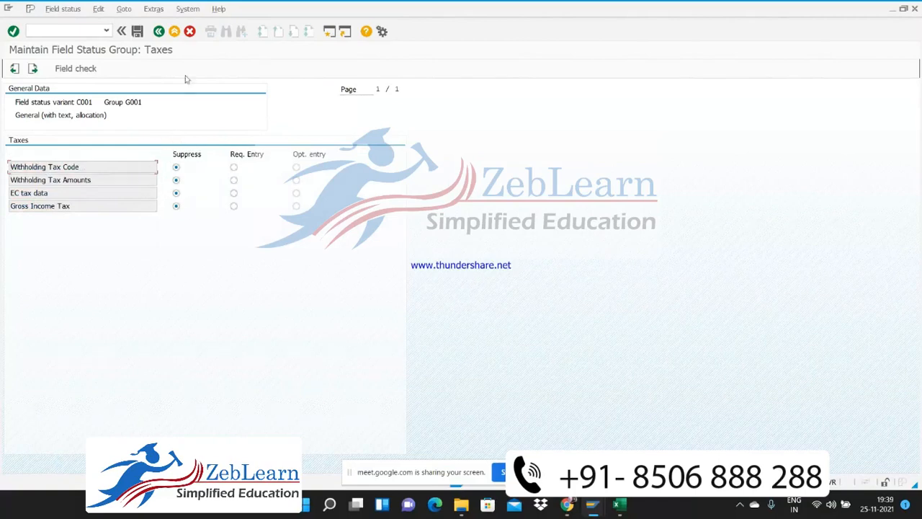
click(158, 32)
click(158, 32)
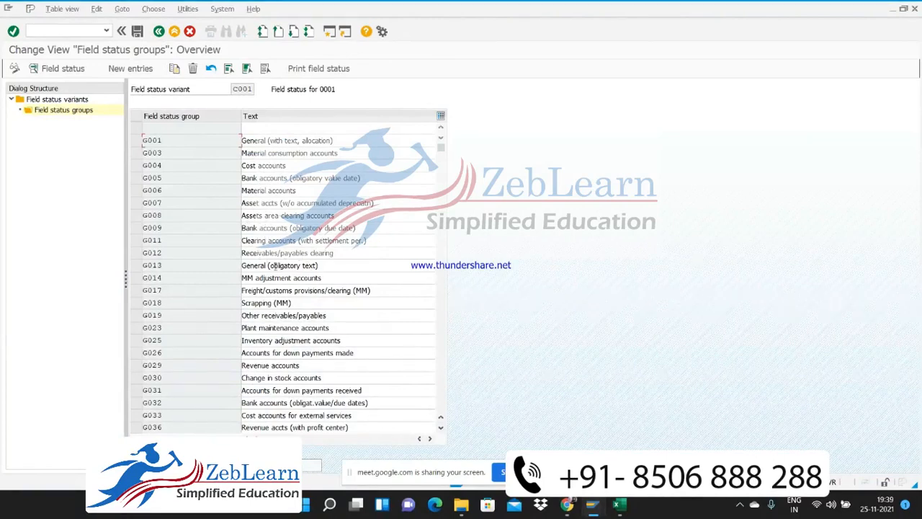
Review the Taxes field settings of field status group G012, Receivables/payables clearing, and return to the group list
double_click(208, 252)
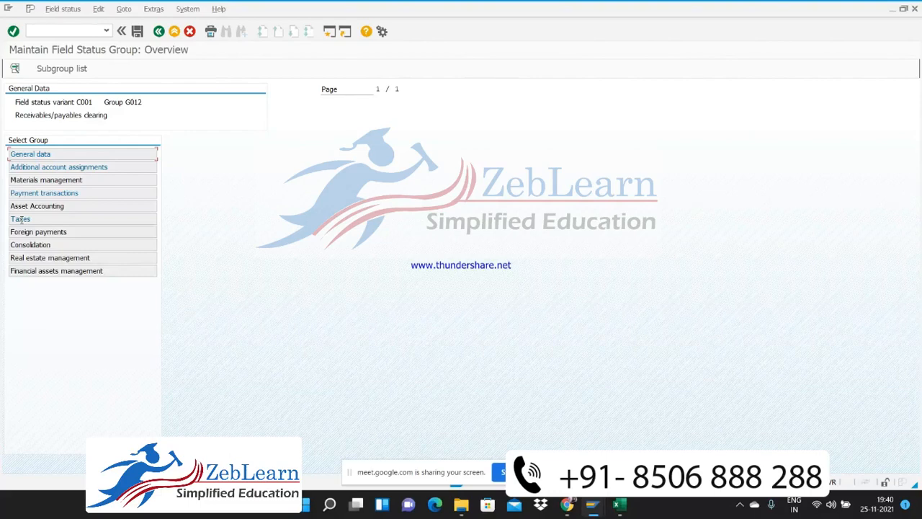
double_click(20, 219)
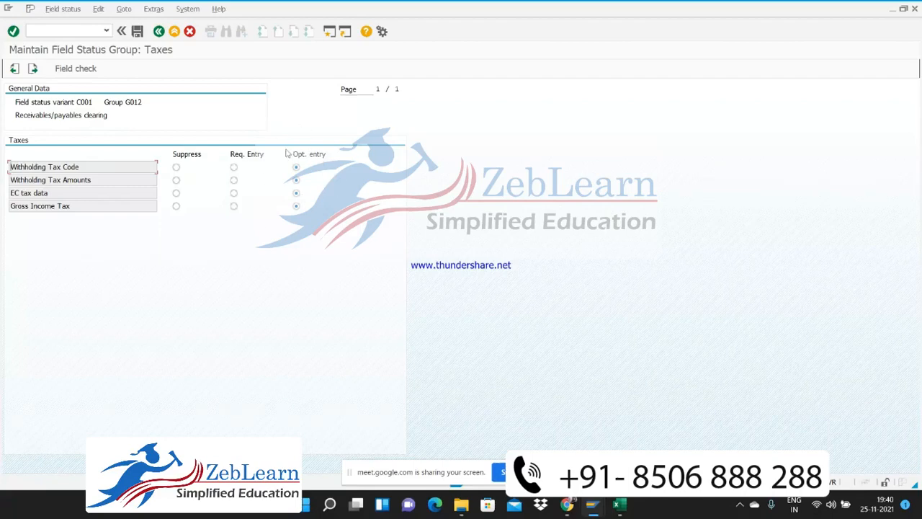
click(159, 32)
click(159, 32)
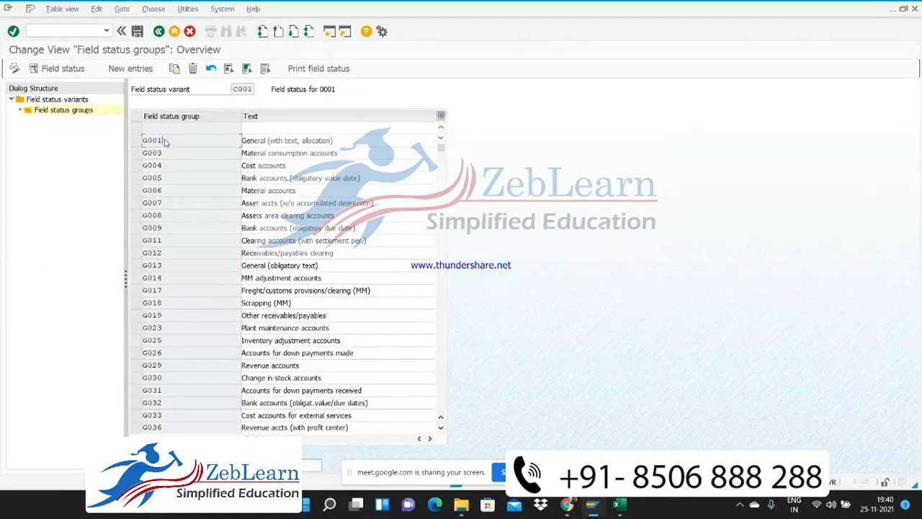
Compare the withholding tax field settings under Taxes in field status group G001 with those in group G012
double_click(163, 139)
double_click(20, 219)
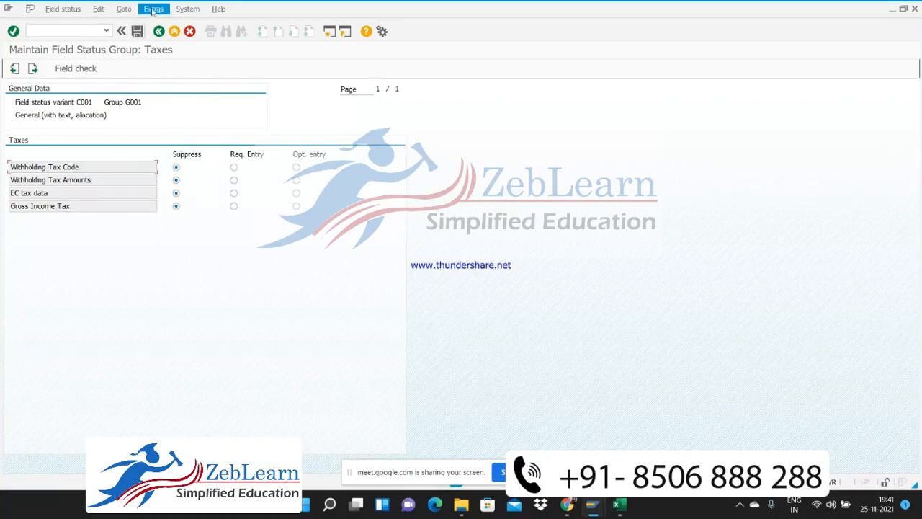
click(158, 31)
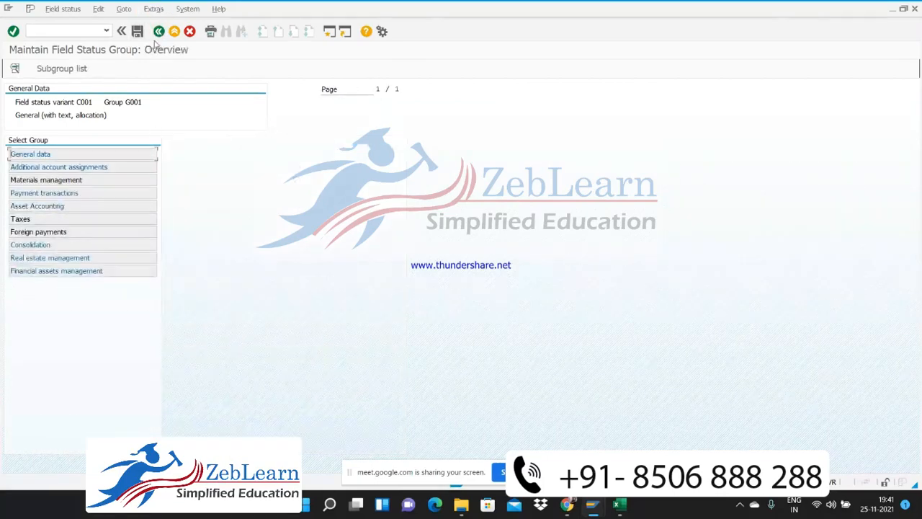
click(158, 31)
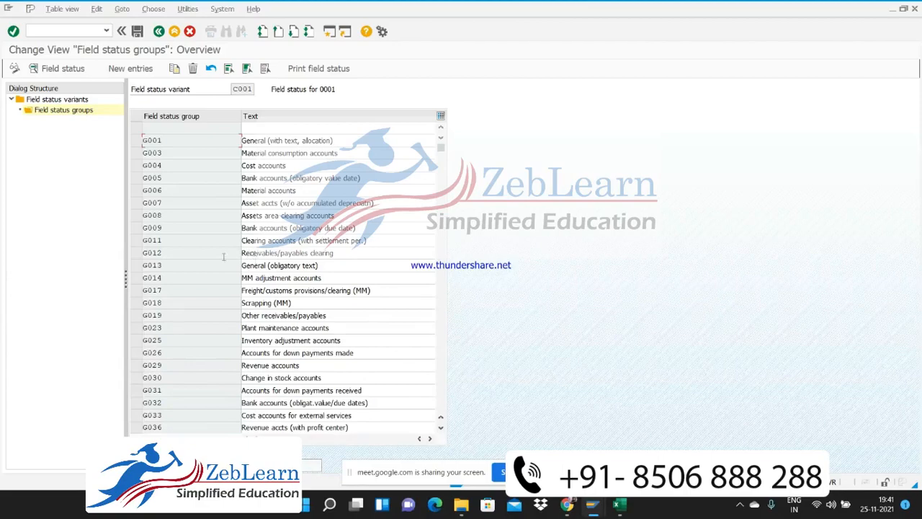
double_click(204, 252)
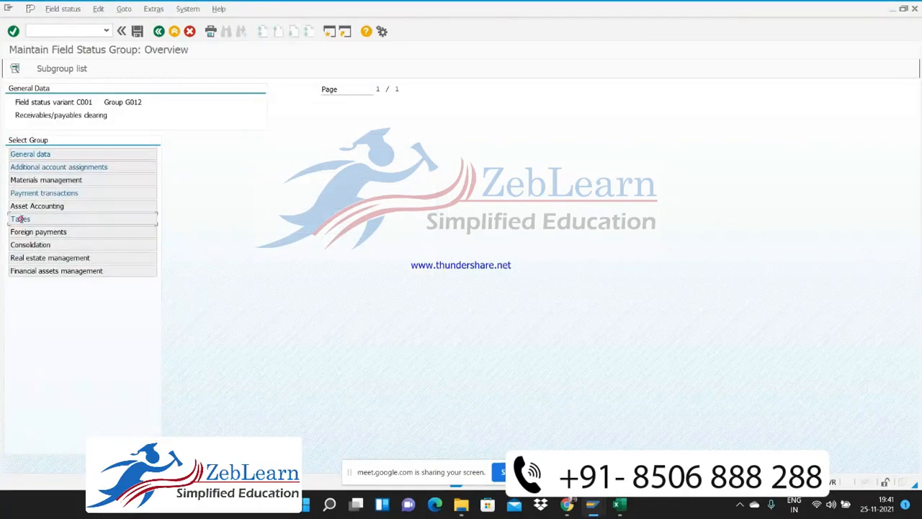
double_click(22, 219)
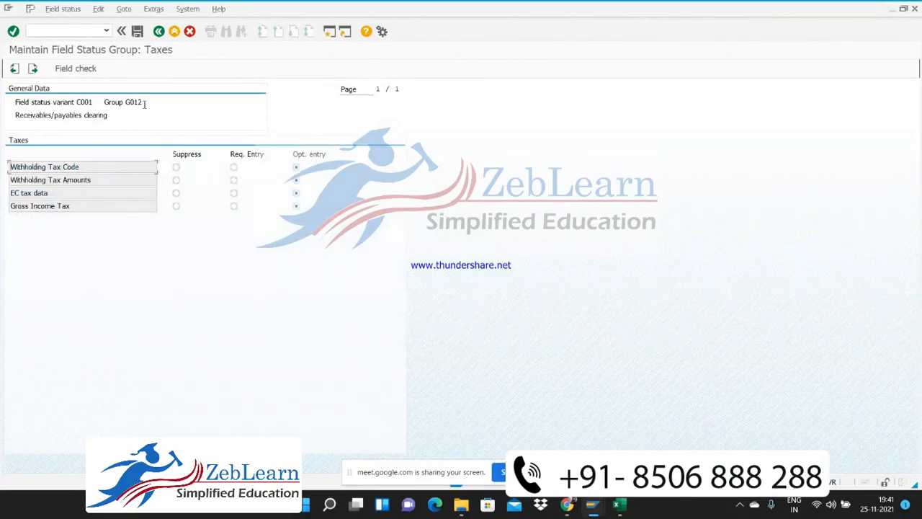
click(158, 32)
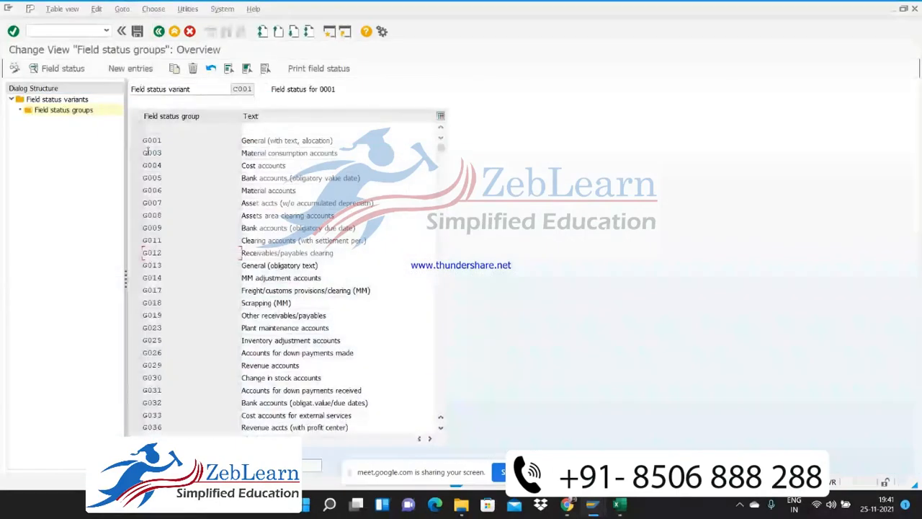
Recheck the Taxes settings of field status group G001, and leave the field status variants for the Customizing Implementation Guide
double_click(159, 141)
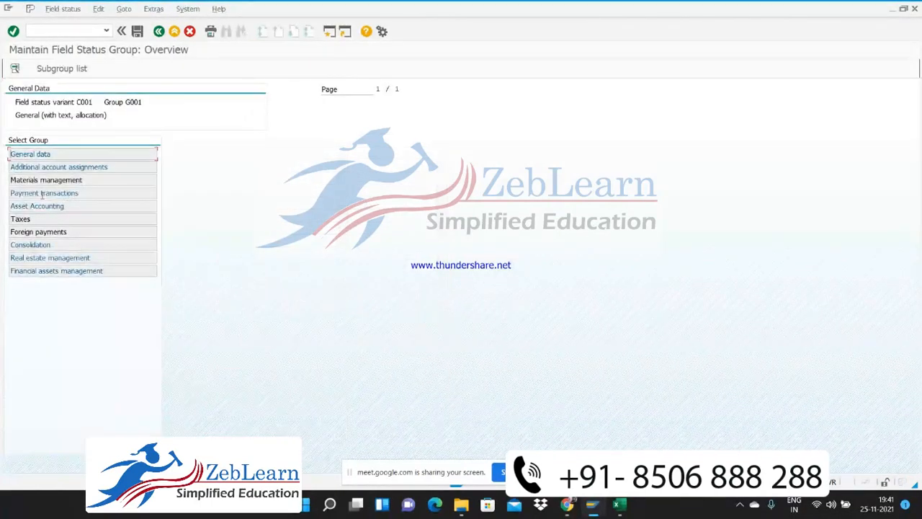
double_click(21, 220)
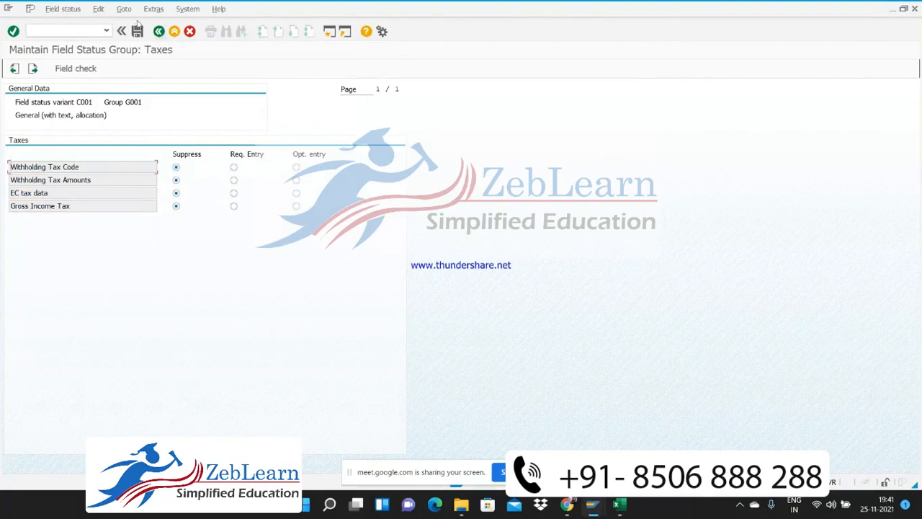
click(159, 31)
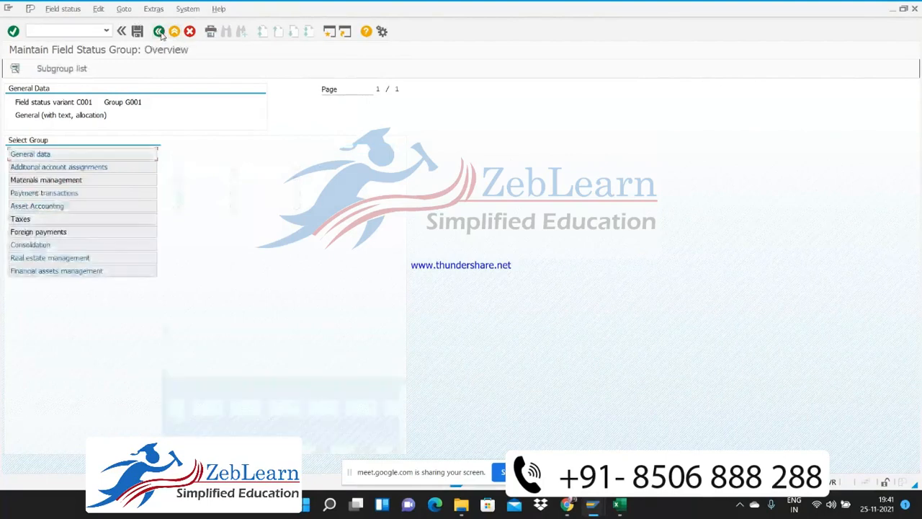
click(159, 31)
click(159, 31)
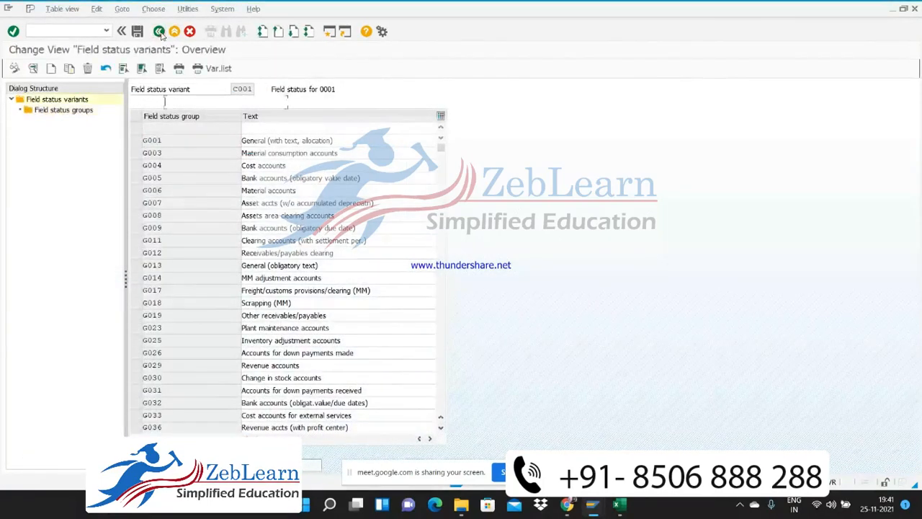
click(160, 31)
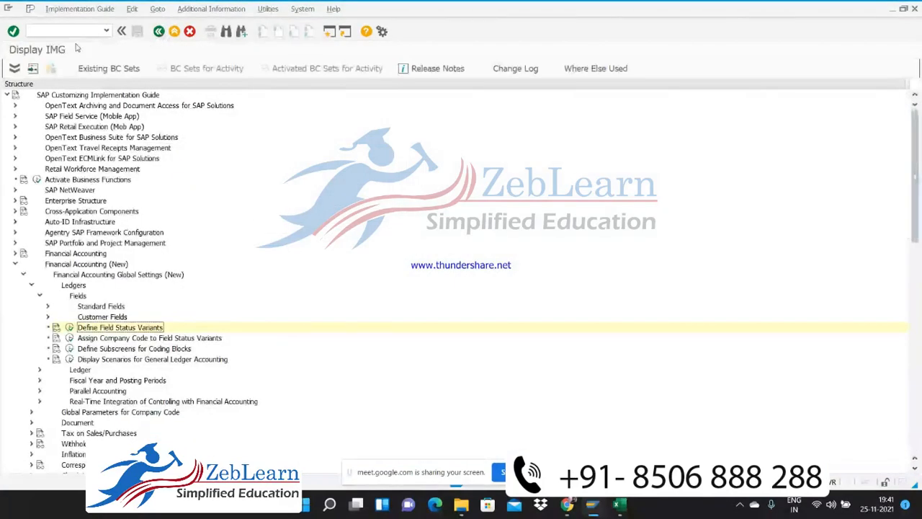
Start transaction FS00 and display G/L account 100230 in company code C101
text(/n)
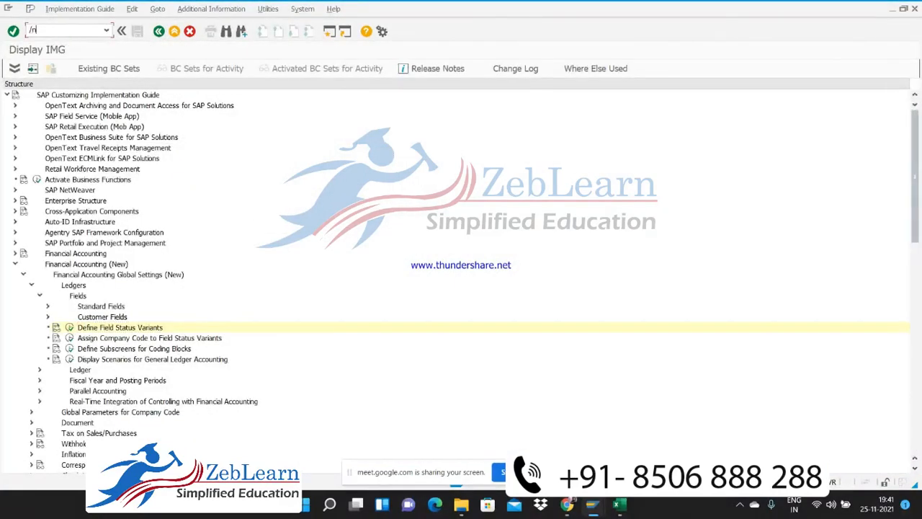
text(fs00)
key(Return)
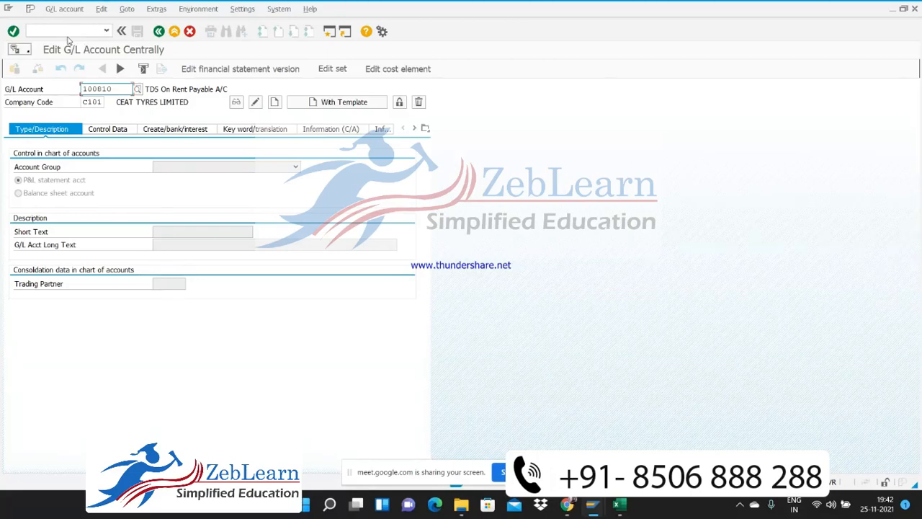
click(116, 88)
key(BackSpace)
key(BackSpace)
key(BackSpace)
key(BackSpace)
key(BackSpace)
key(BackSpace)
text(100)
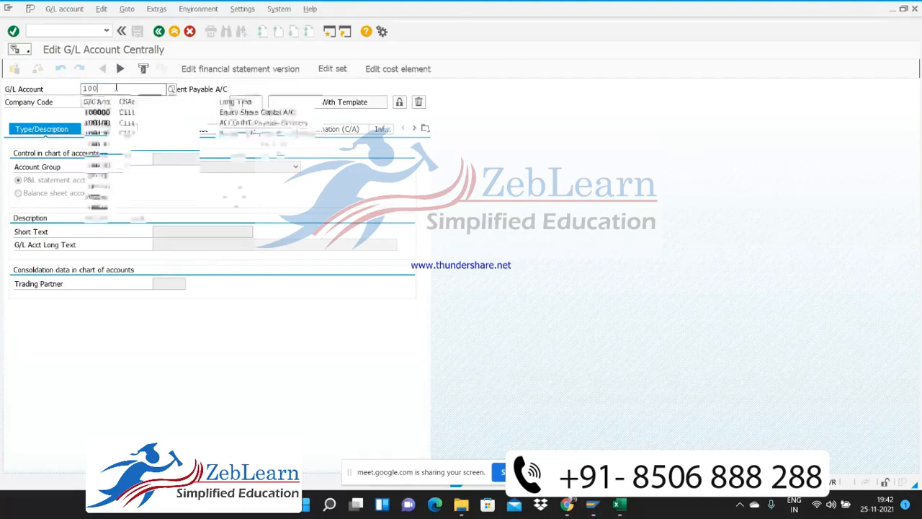
text(230)
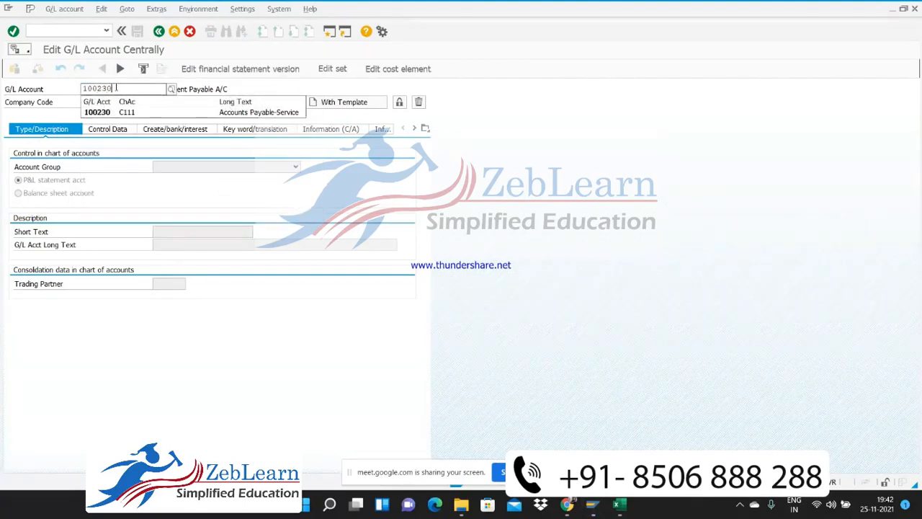
key(Return)
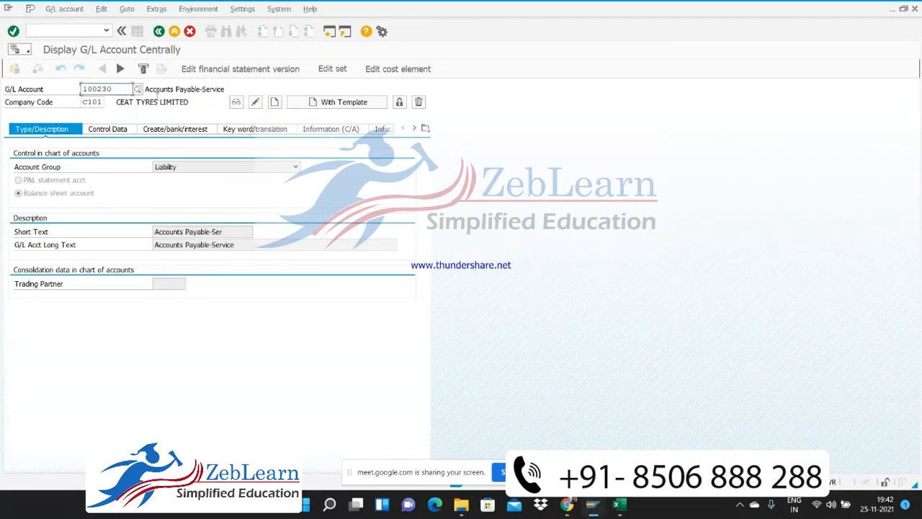
Examine the field status group assigned in the Create/bank/interest data of G/L account 100230
click(168, 130)
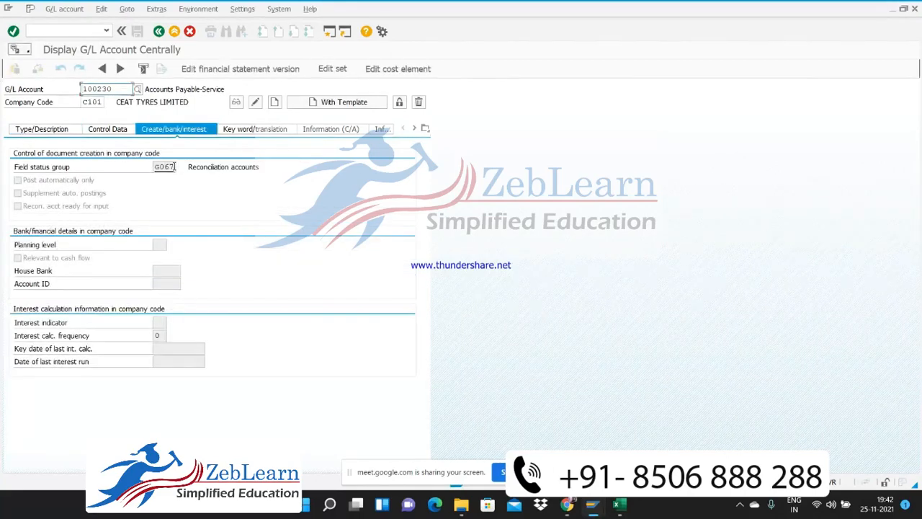
drag(173, 167, 153, 170)
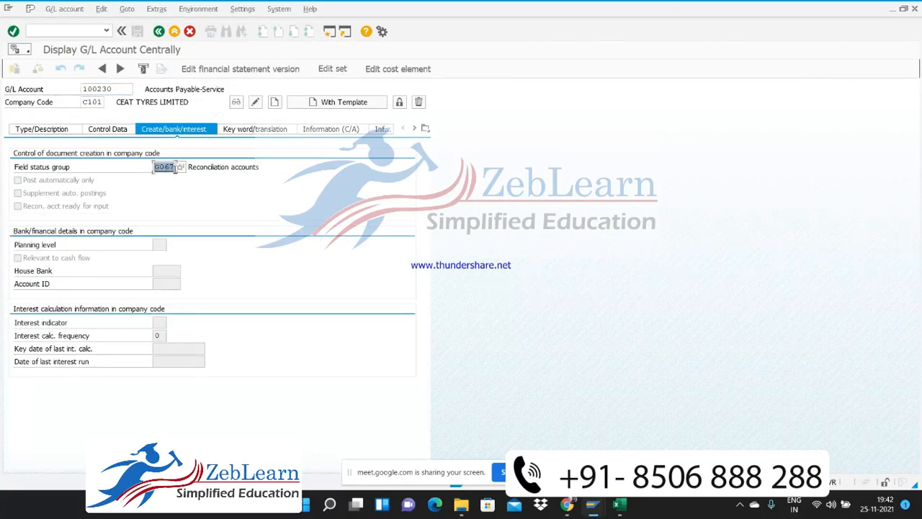
click(140, 168)
drag(175, 166, 148, 168)
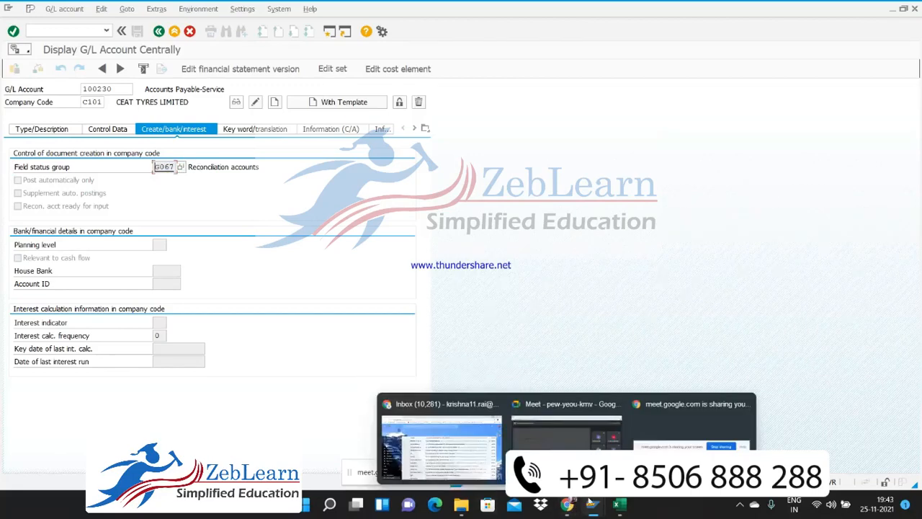
Switch to the vendor 7006 change session and advance to Accounting information Accounting to check the reconciliation account
mouse_move(594, 507)
click(681, 443)
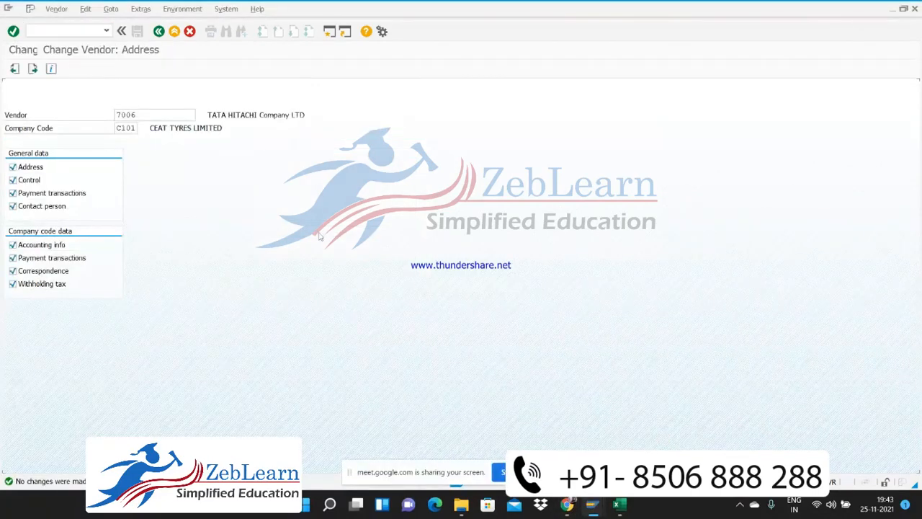
key(Return)
key(Return)
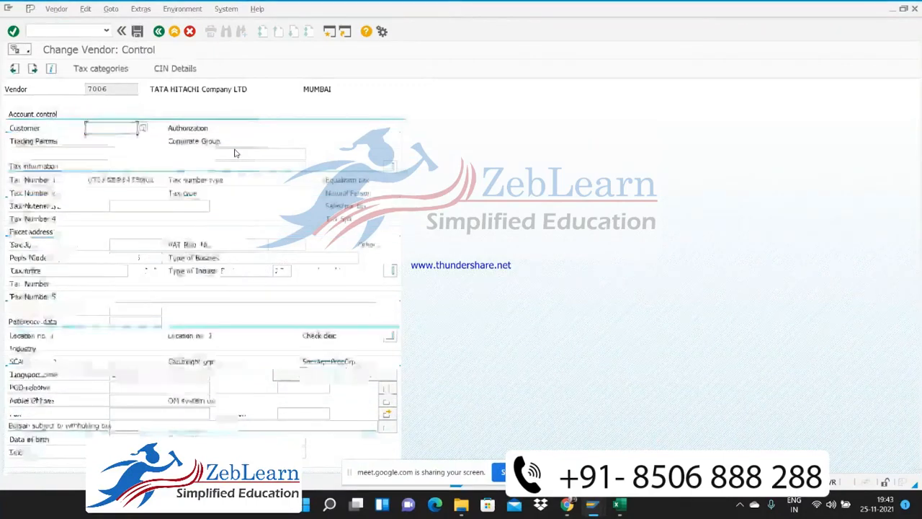
key(Return)
key(Return)
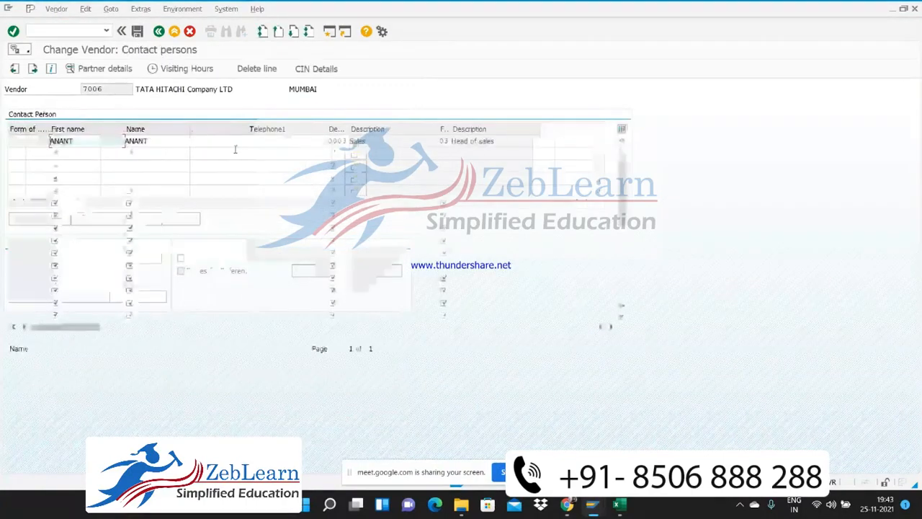
key(Return)
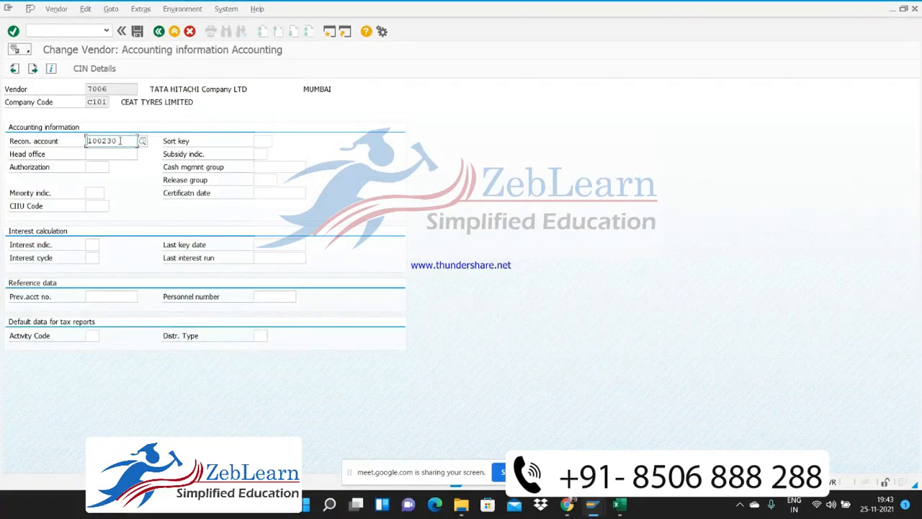
Compare the reconciliation account of vendor 7006 with the field status group assigned to G/L account 100230
key(alt+Tab)
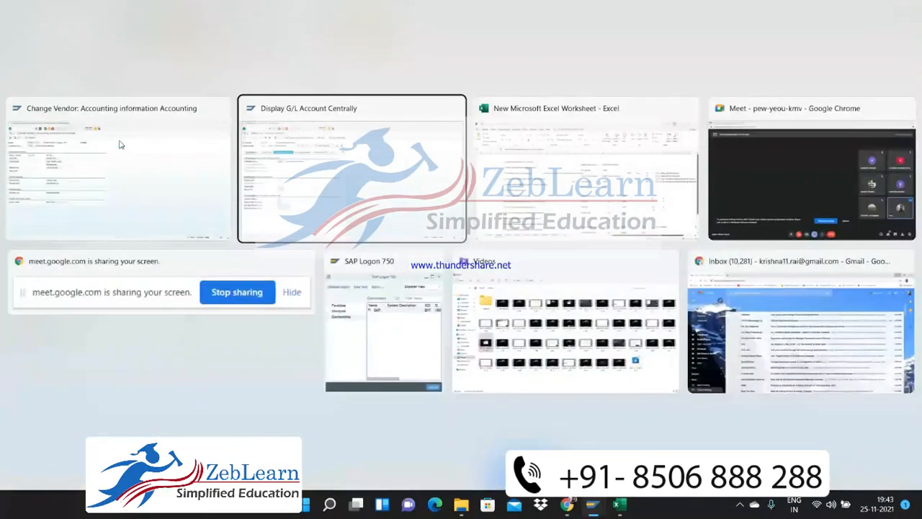
key(Tab)
key(alt+Tab)
key(Tab)
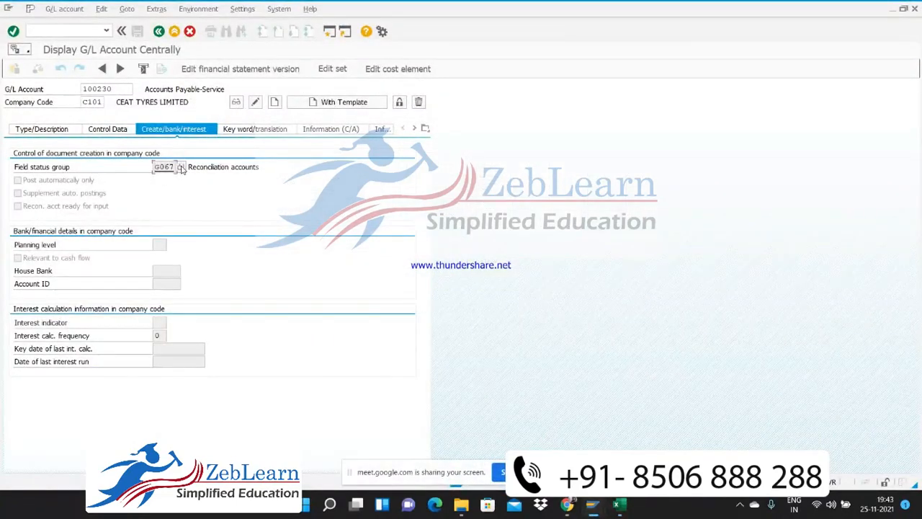
key(alt+Tab)
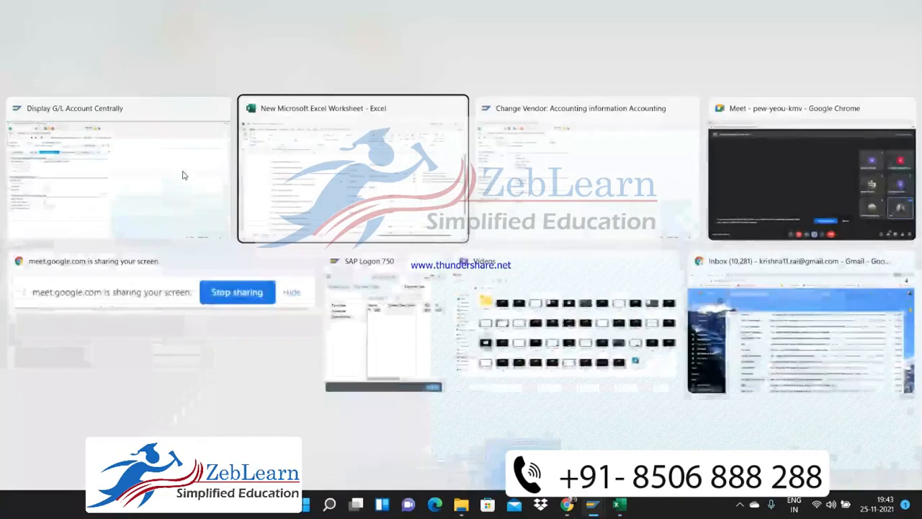
key(Tab)
click(63, 32)
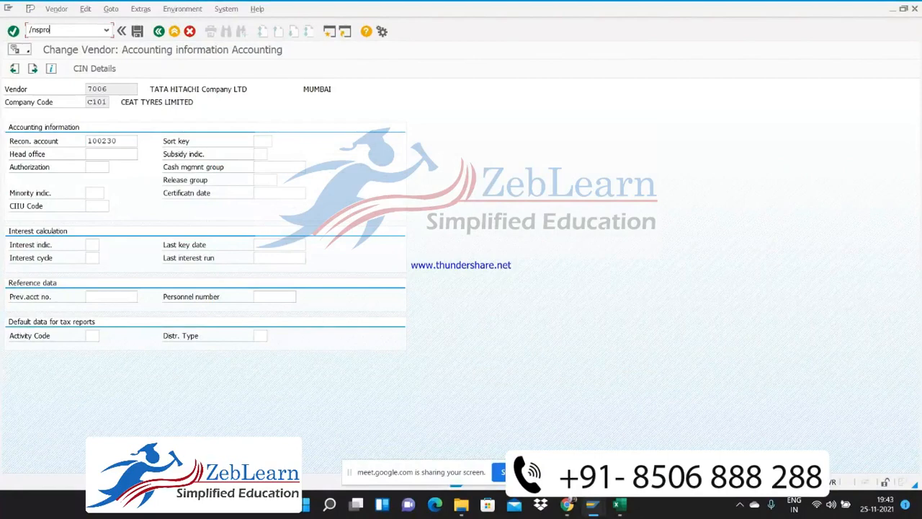
key(BackSpace)
key(BackSpace)
key(BackSpace)
key(BackSpace)
Recheck the Create/bank/interest data of G/L account 100230 and return to the vendor 7006 session
key(alt+Tab)
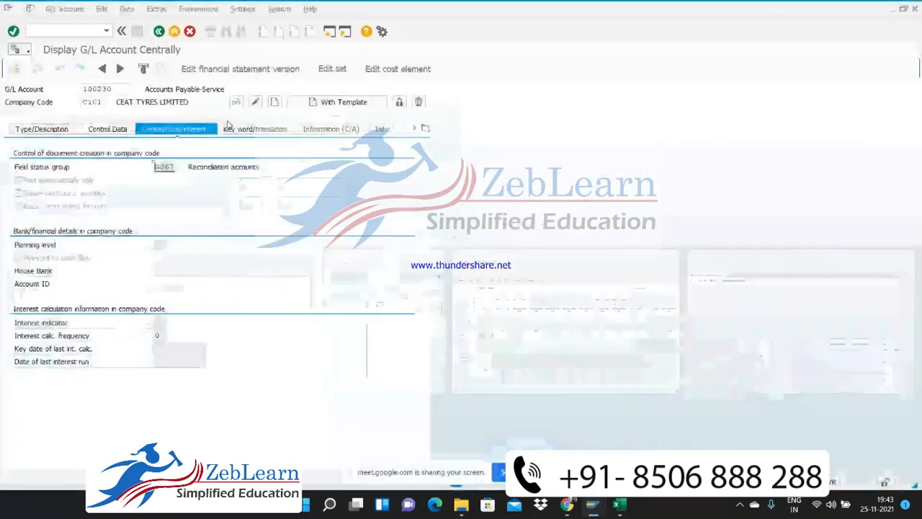
click(257, 196)
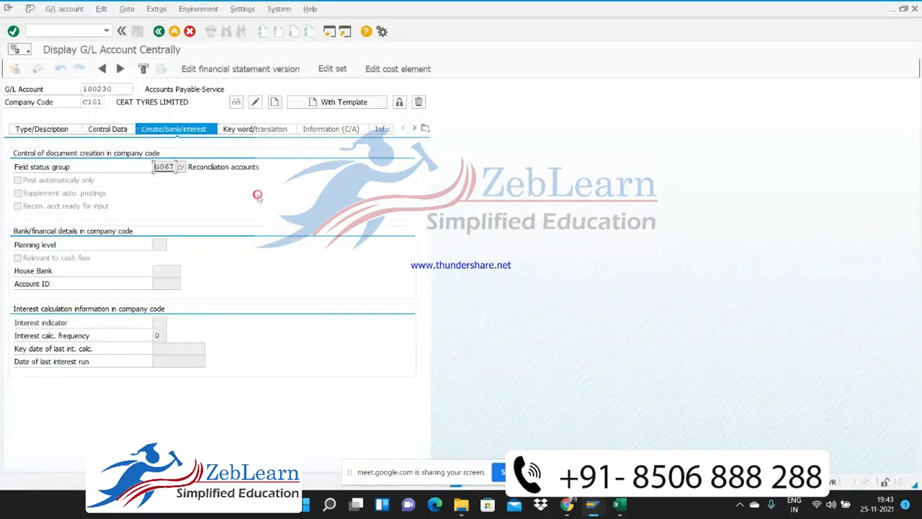
key(alt+Tab)
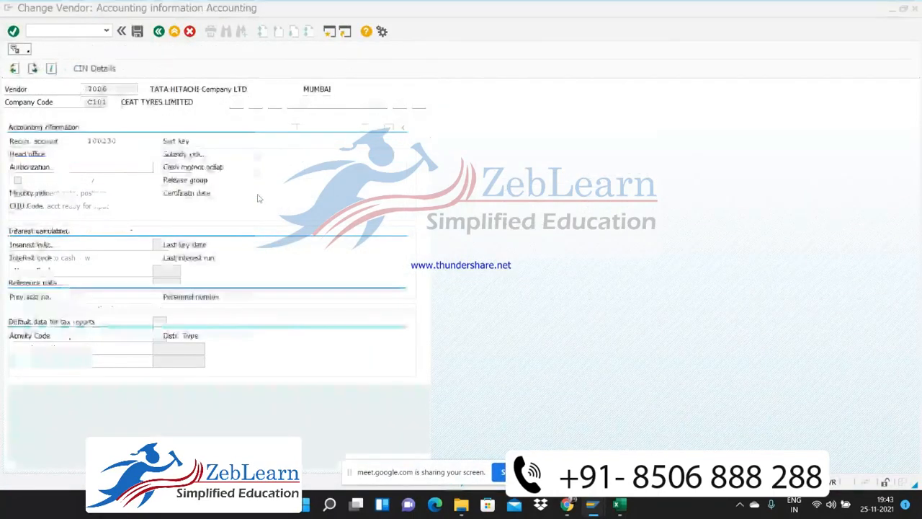
Start transaction SPRO in a new session and display the SAP Reference IMG
click(329, 34)
text(spro)
key(Return)
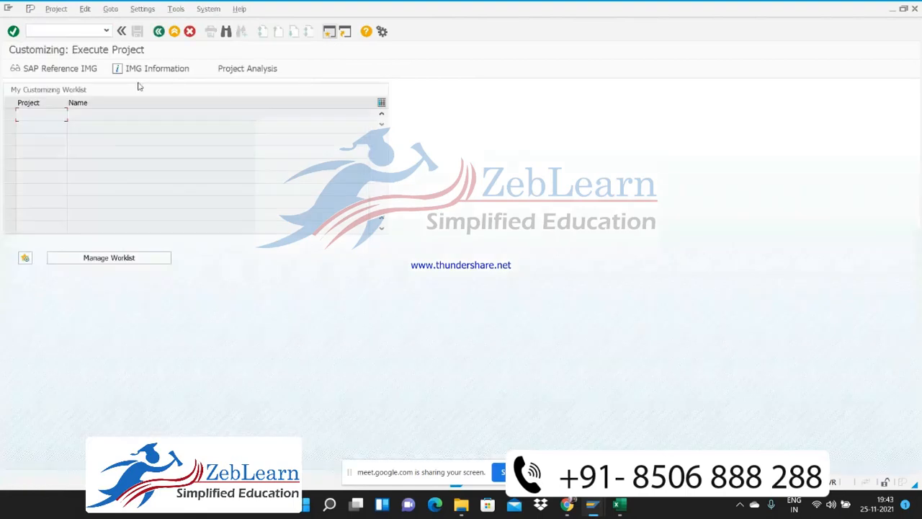
click(70, 74)
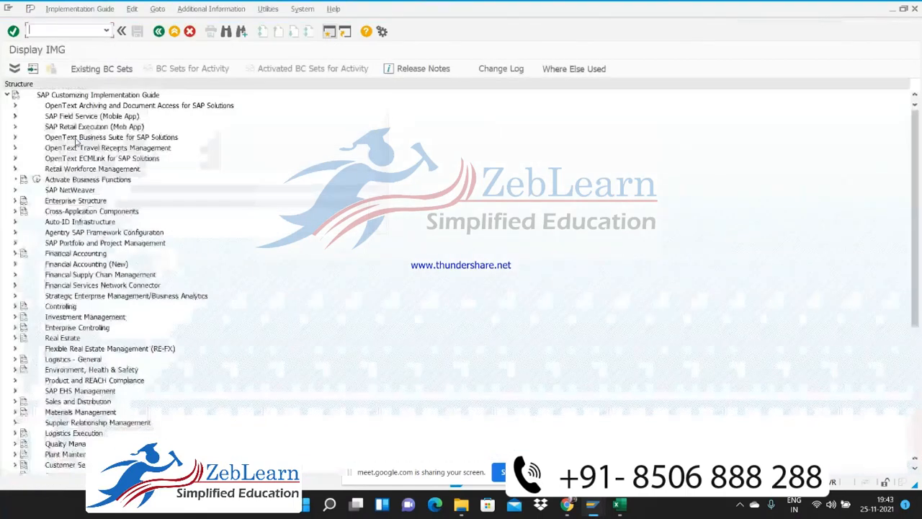
Open Define Field Status Variants under Financial Accounting (New), Financial Accounting Global Settings (New), Ledgers, Fields
click(15, 266)
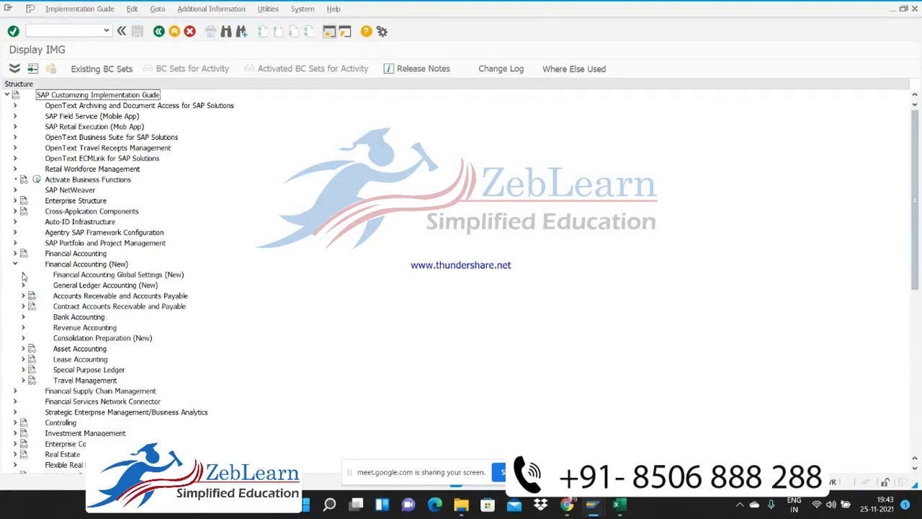
click(23, 274)
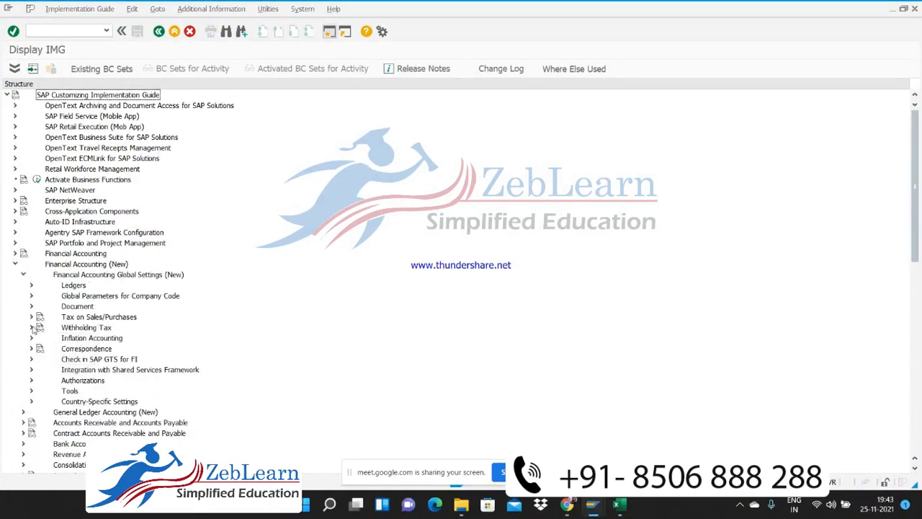
click(31, 285)
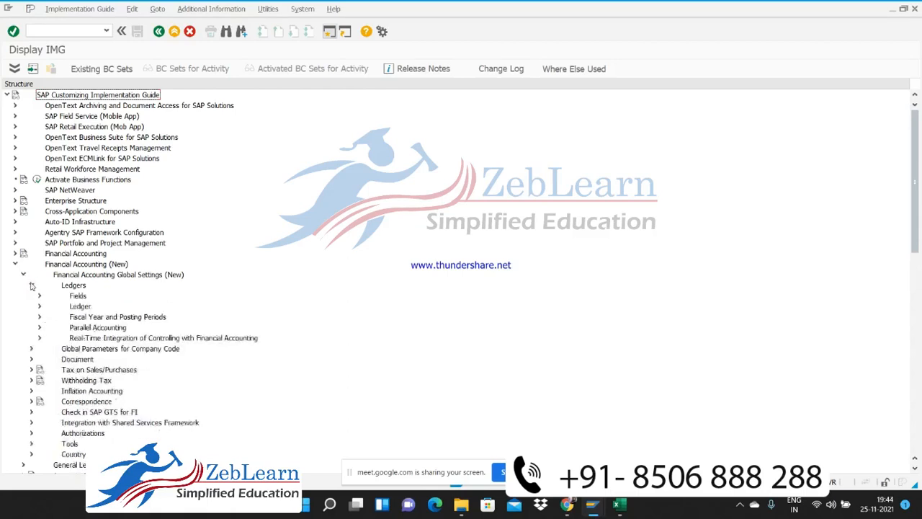
click(39, 296)
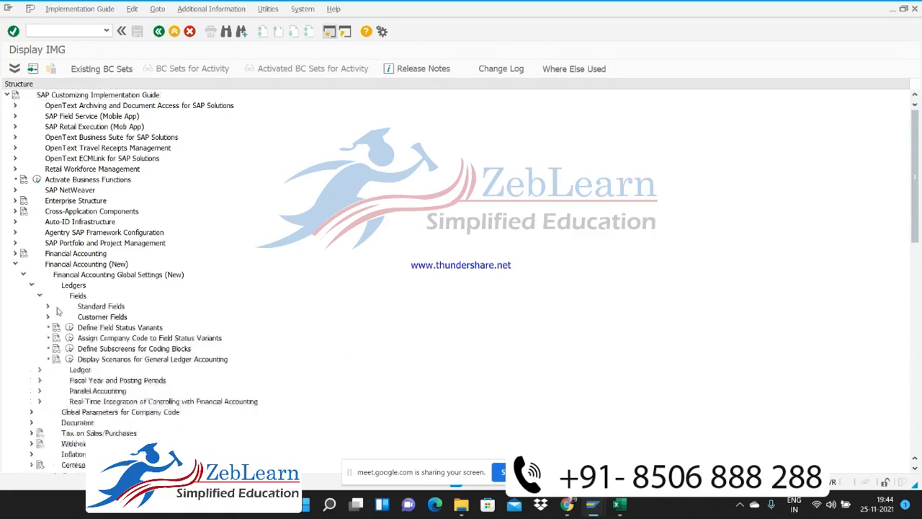
click(70, 328)
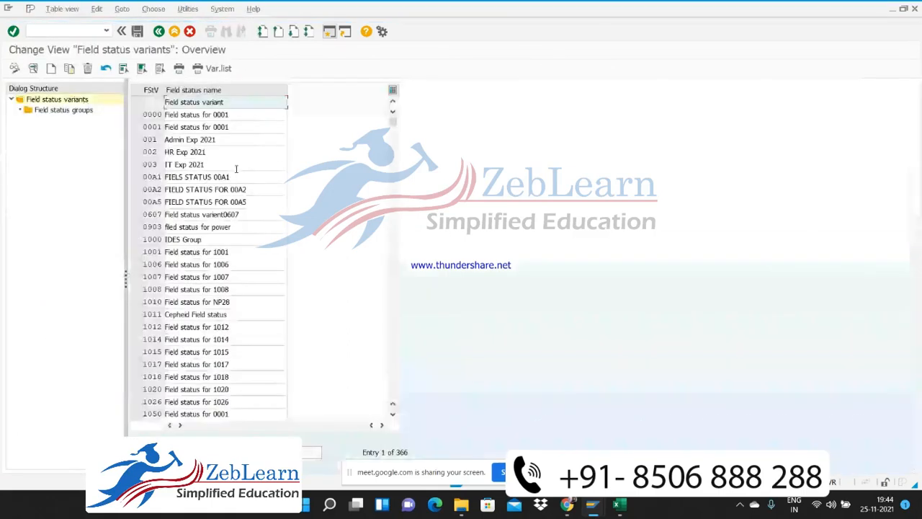
Position the field status variants list at C001 and display the field status groups of that variant
click(312, 452)
text(c001)
key(Return)
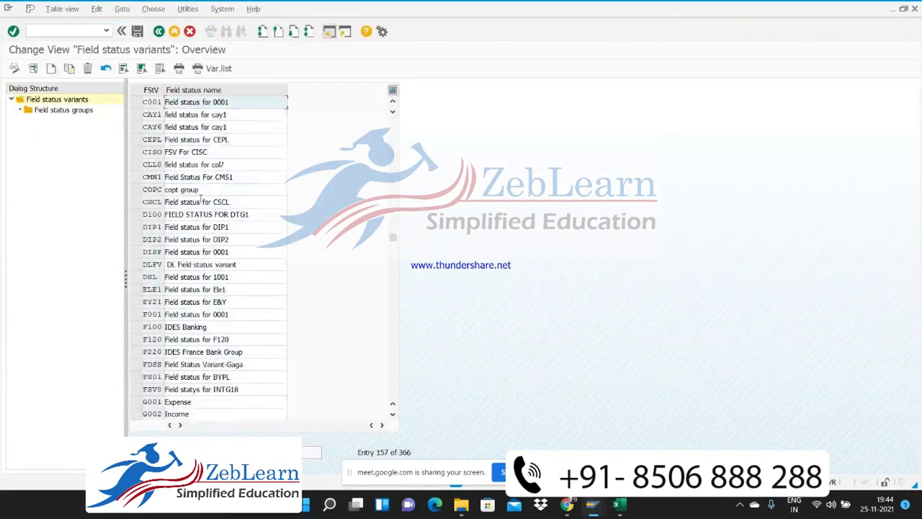
click(136, 103)
double_click(68, 109)
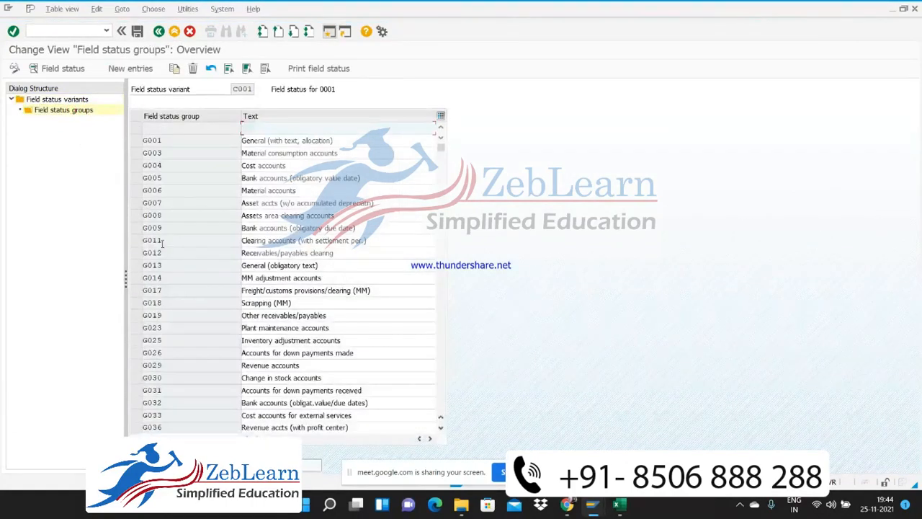
Set EC tax data and Gross Income Tax to optional entry in group G067's Taxes settings, and save them in the "Creation of company" request
scroll(162, 242, down, 8)
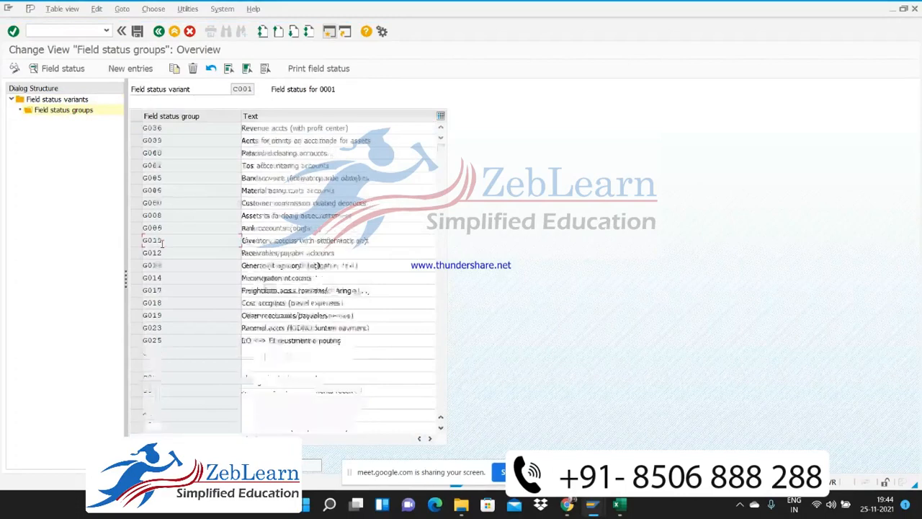
double_click(166, 281)
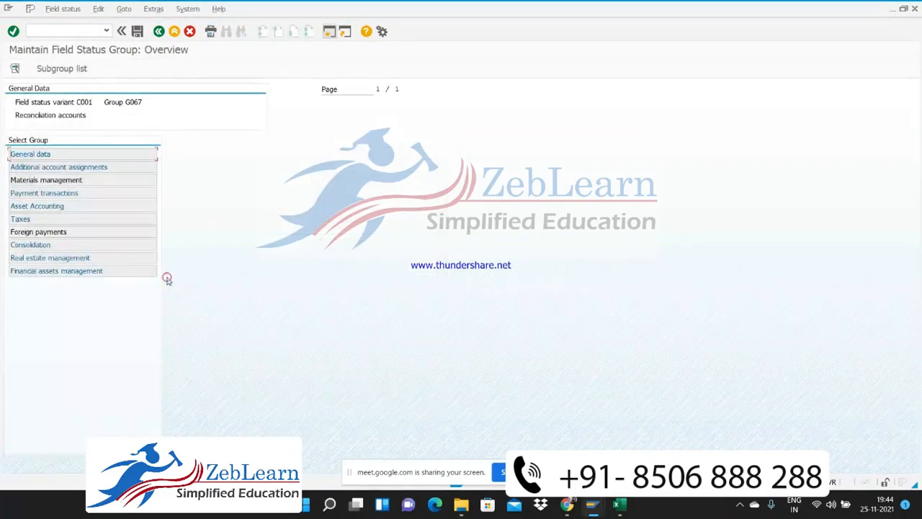
double_click(20, 219)
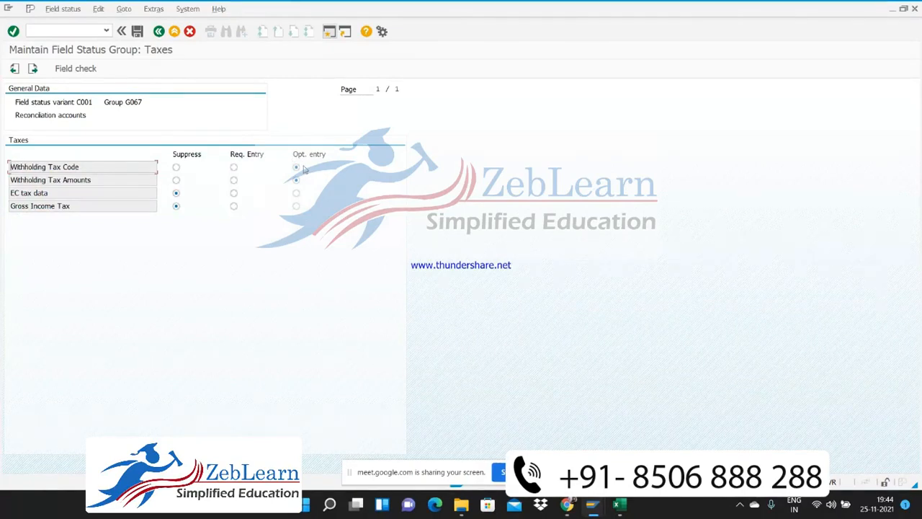
click(297, 193)
click(295, 206)
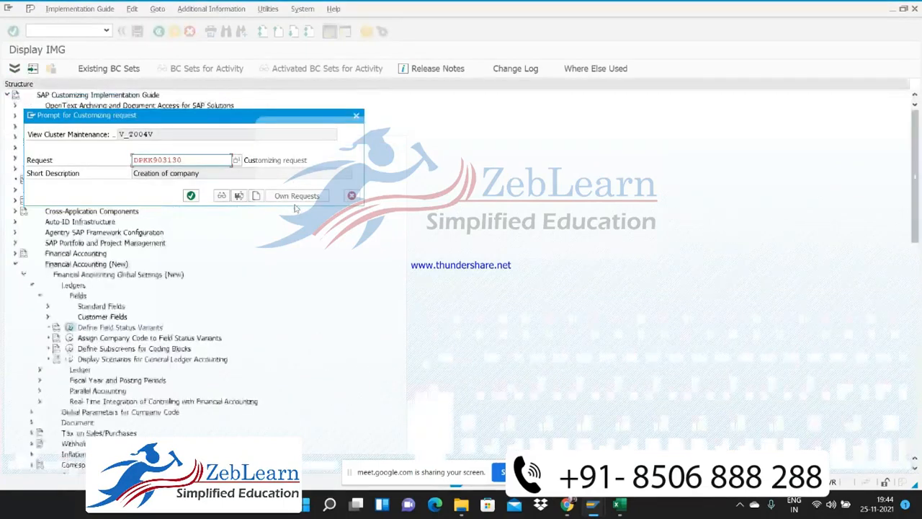
click(192, 195)
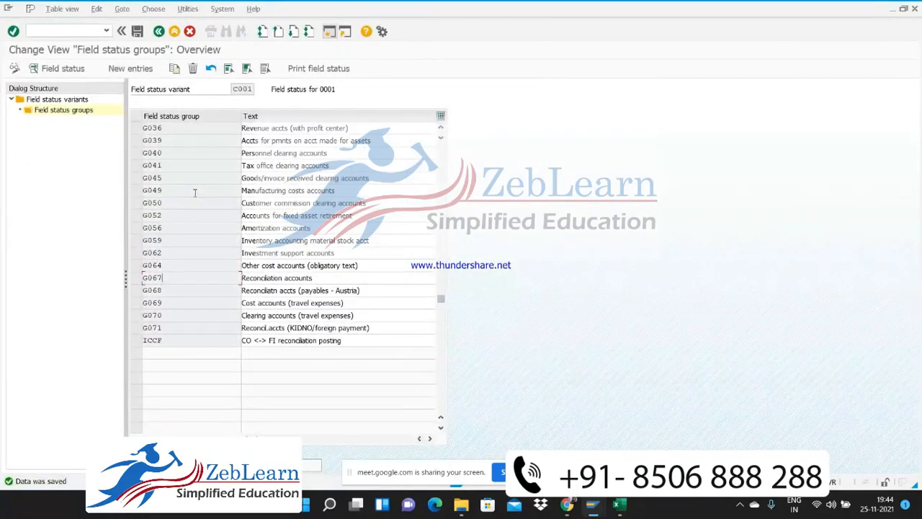
Compare the field status group of G/L account 100230 with variant C001's groups, and locate the Receivables/payables clearing group
key(alt+Tab)
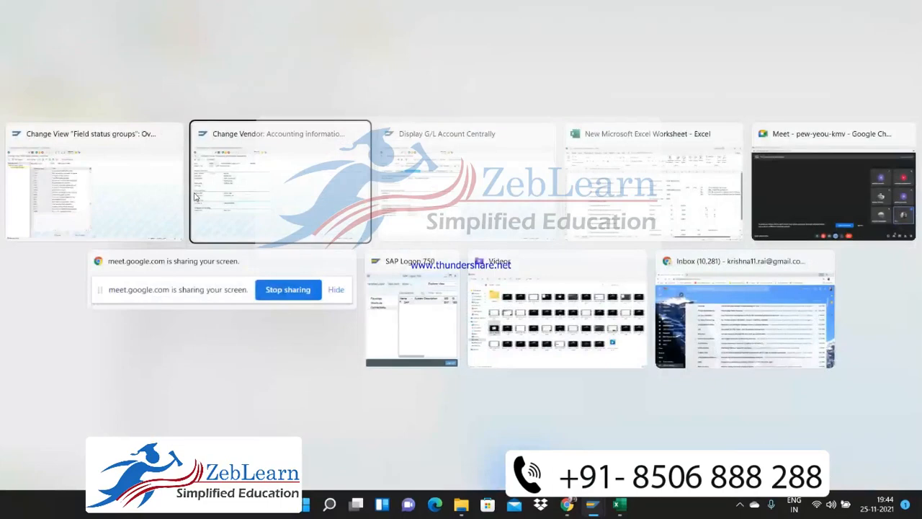
key(alt+Tab)
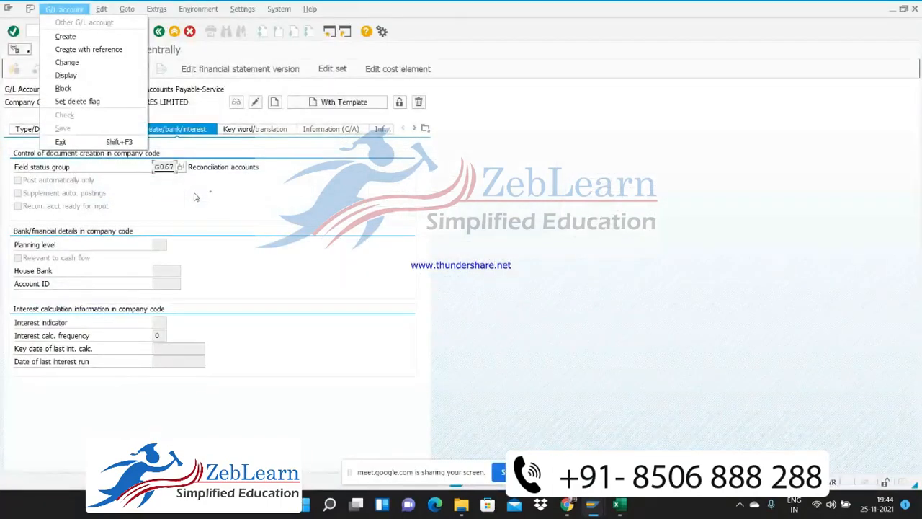
key(alt+Tab)
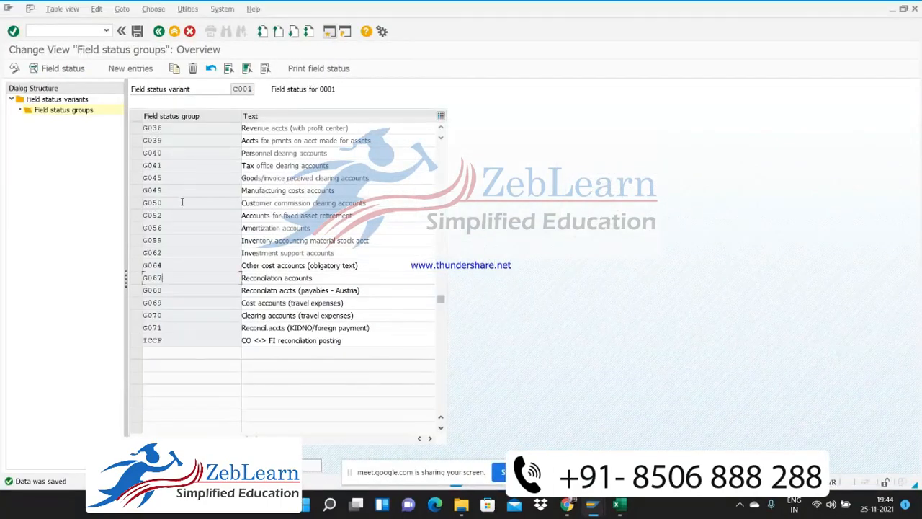
click(174, 256)
scroll(174, 260, up, 8)
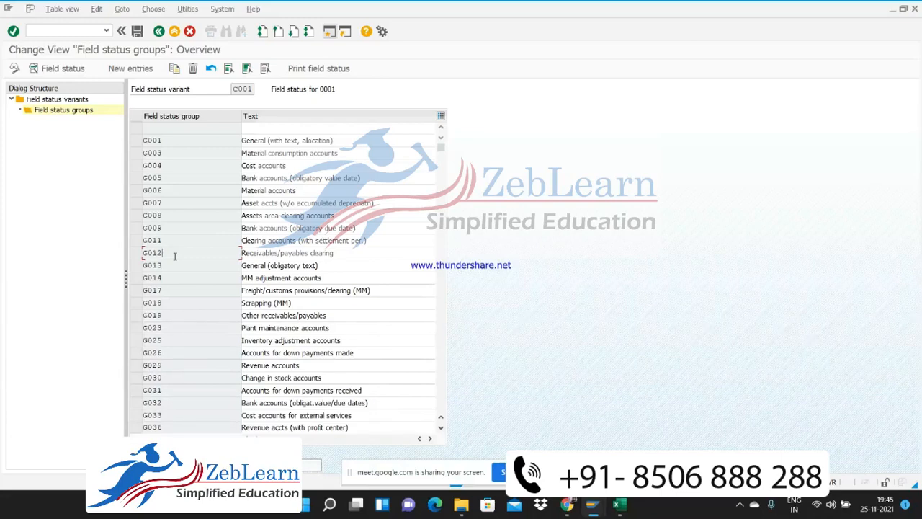
Switch G/L account 100230 to change mode, set its field status group to G012, and save the account
key(alt+Tab)
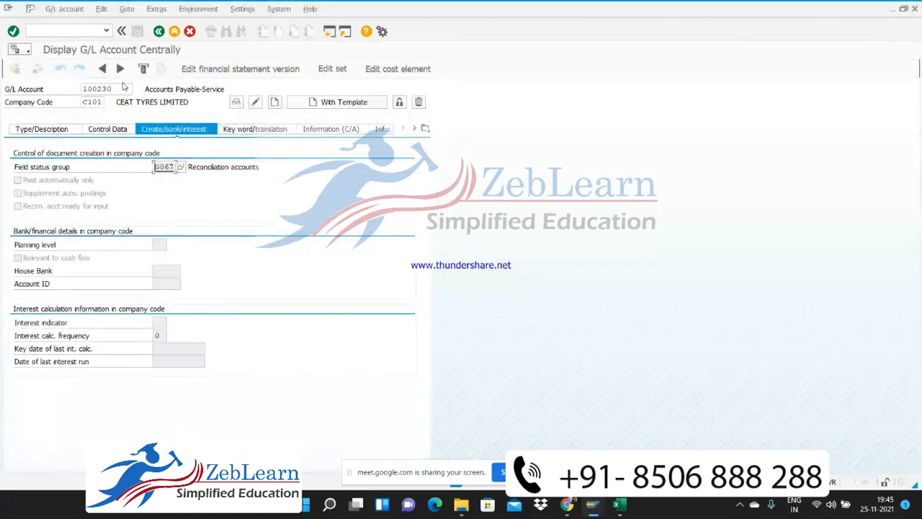
click(144, 69)
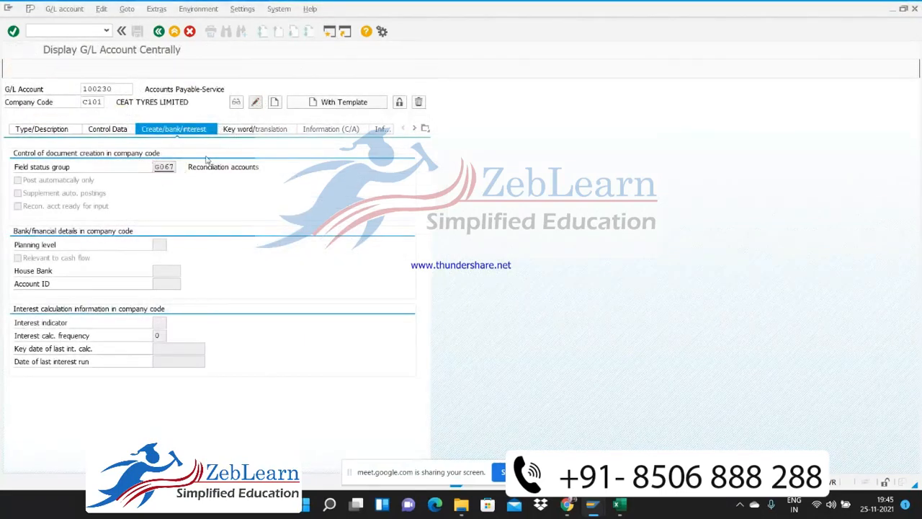
key(BackSpace)
key(BackSpace)
key(BackSpace)
key(BackSpace)
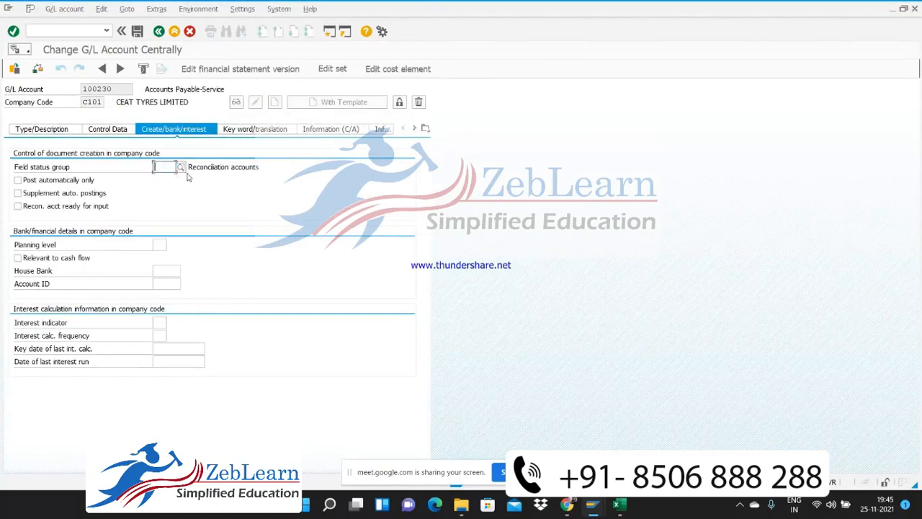
text(g012)
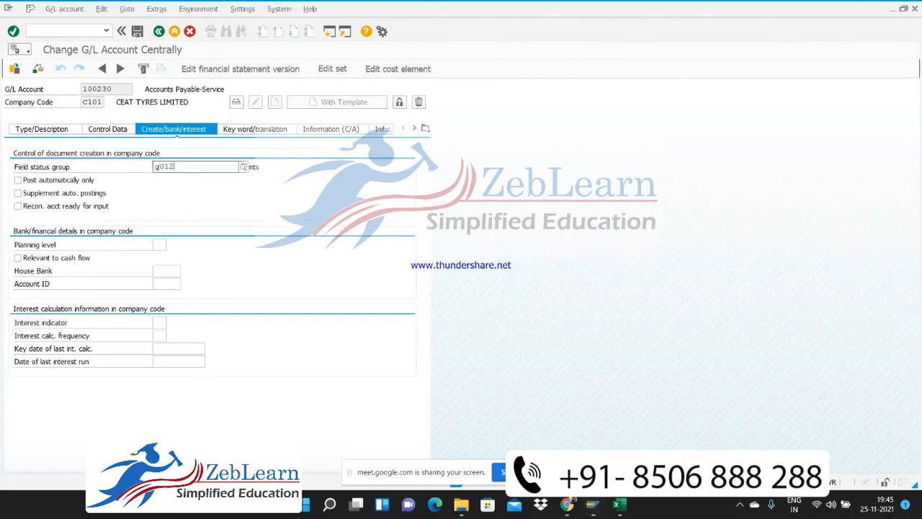
key(Return)
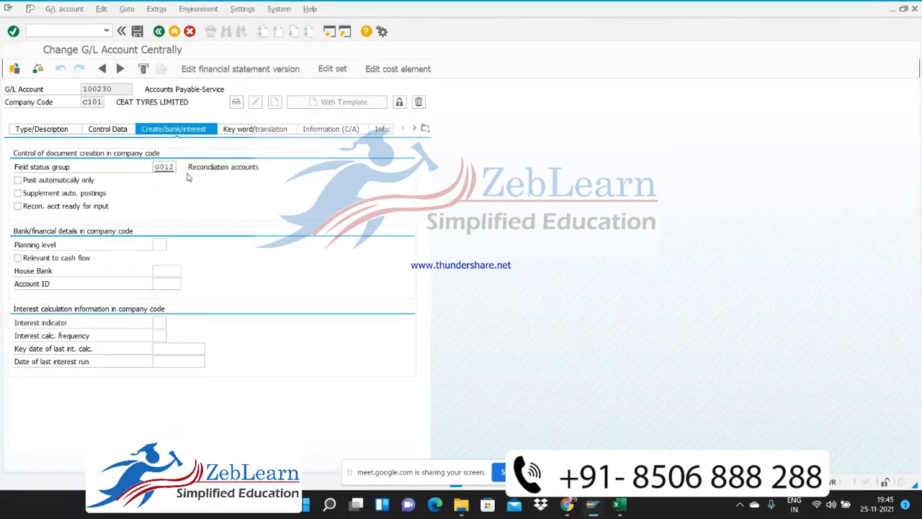
key(ctrl+s)
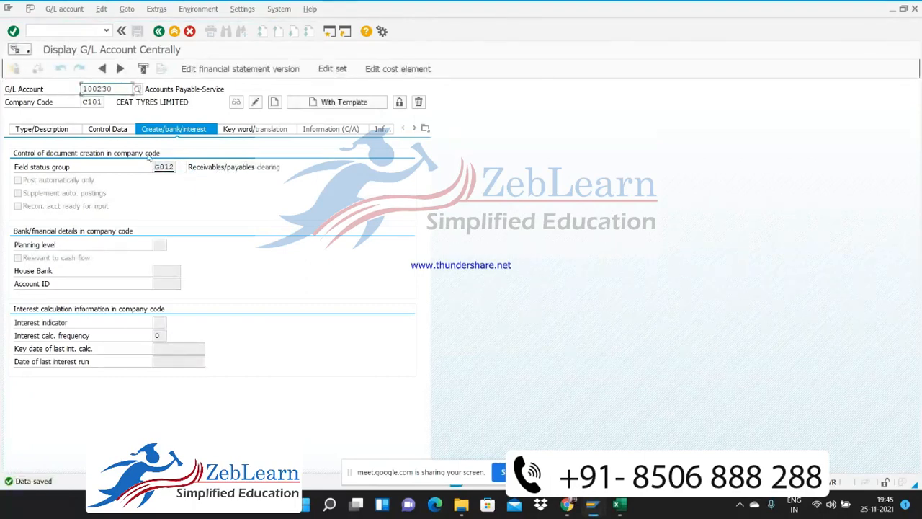
Return to the vendor 7006 session and log off from the SAP system with the command /nex
click(54, 32)
key(alt+Tab)
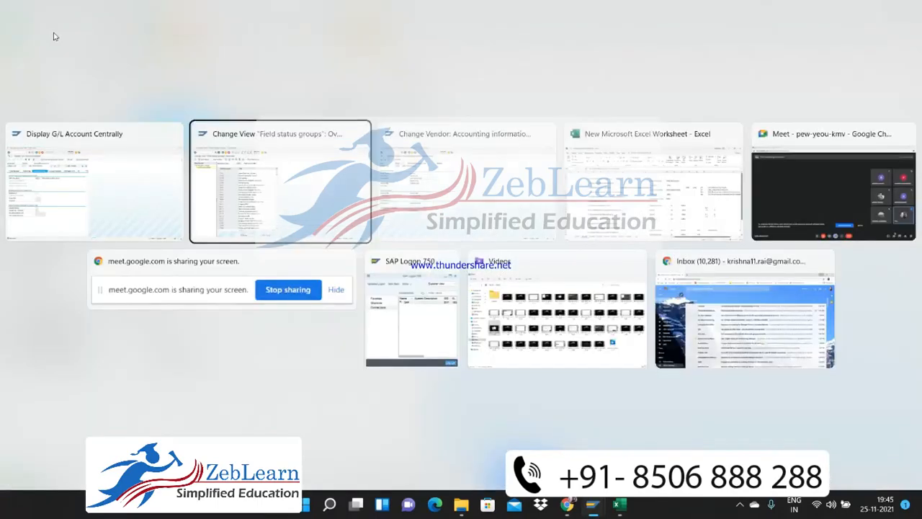
key(alt+Tab)
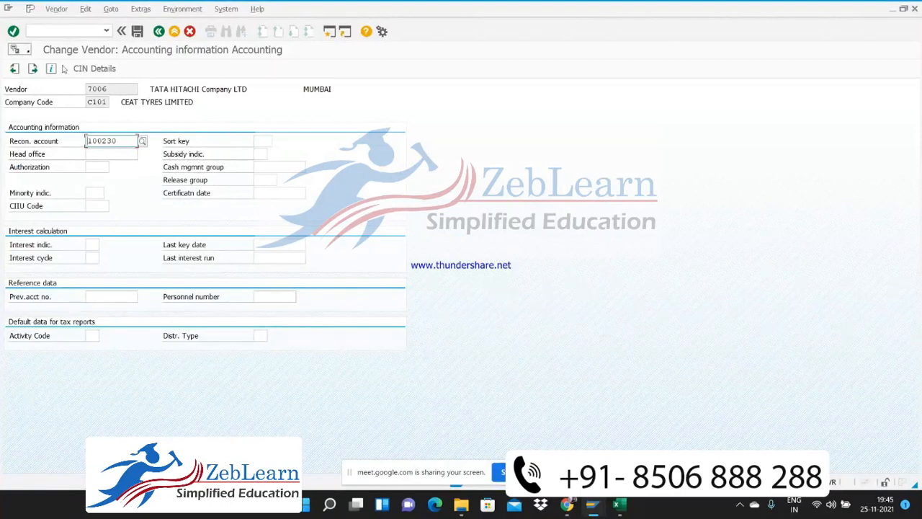
click(53, 29)
text(/n)
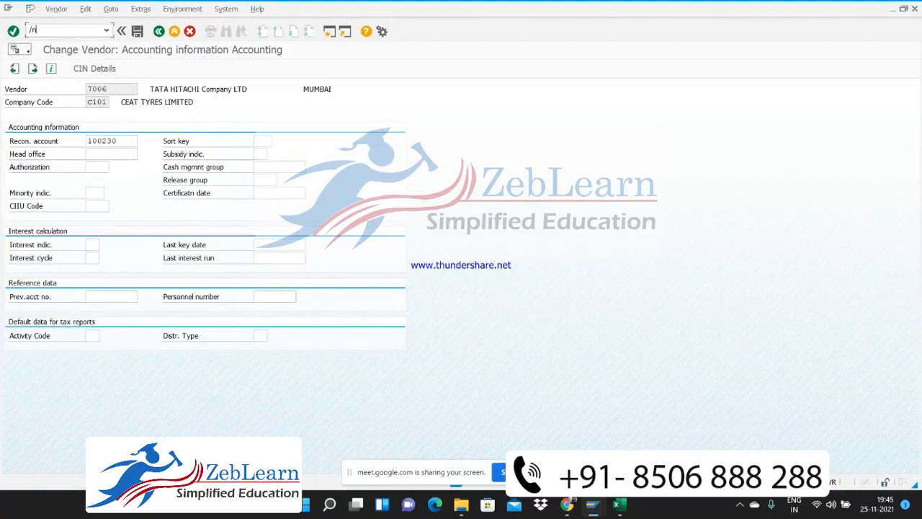
text(ex)
key(Return)
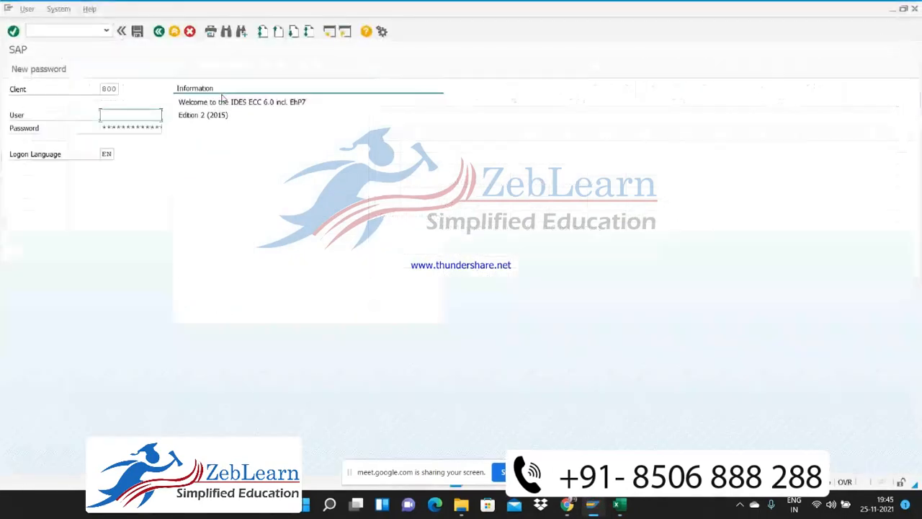
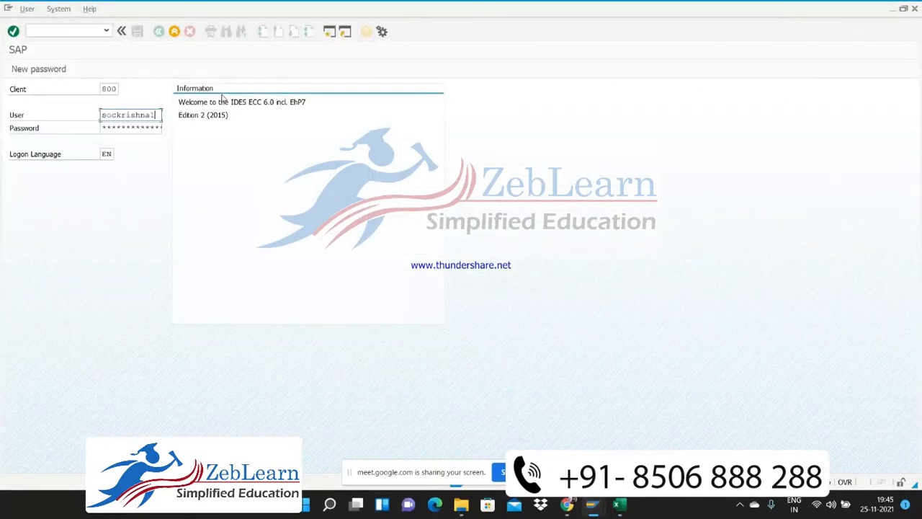
Log on to client 800 with the user name and account password
key(BackSpace)
key(Tab)
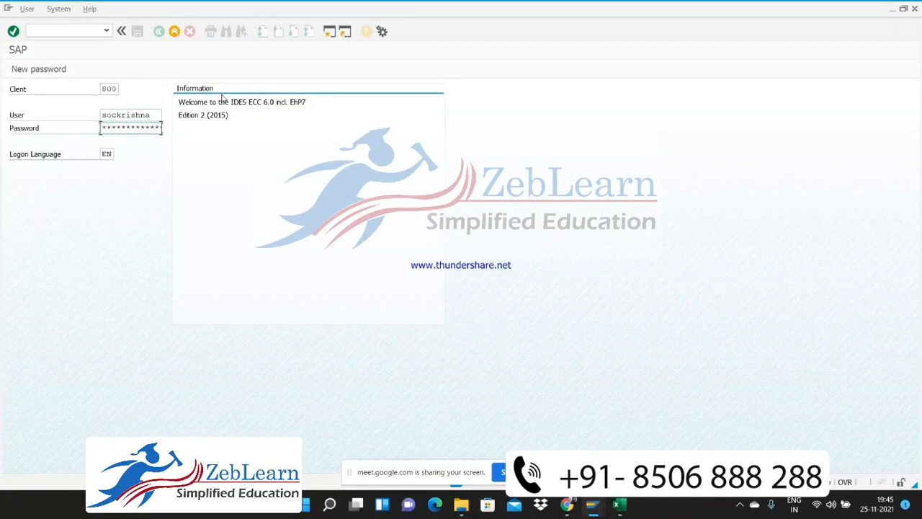
key(Return)
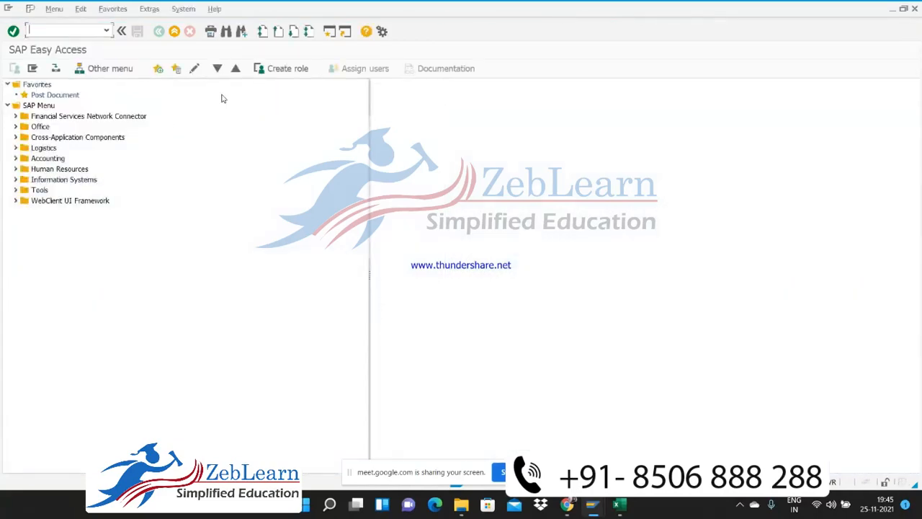
Start the vendor invoice transaction FB60 and enter vendor 7006
text(fb60)
key(Return)
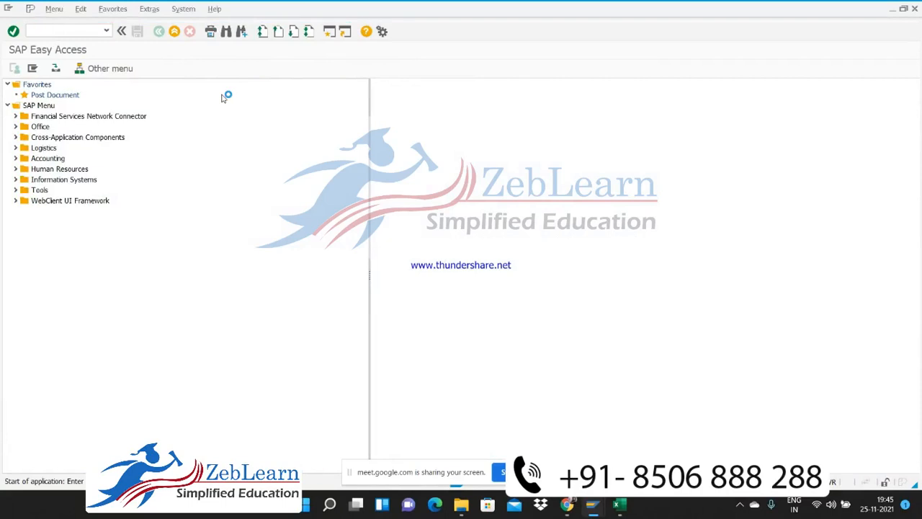
text(7006)
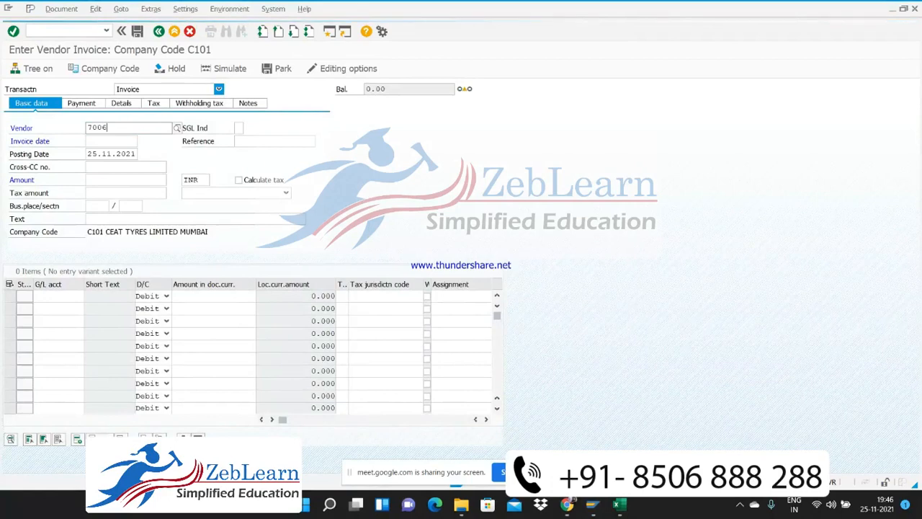
key(Down)
key(Return)
key(Tab)
key(Tab)
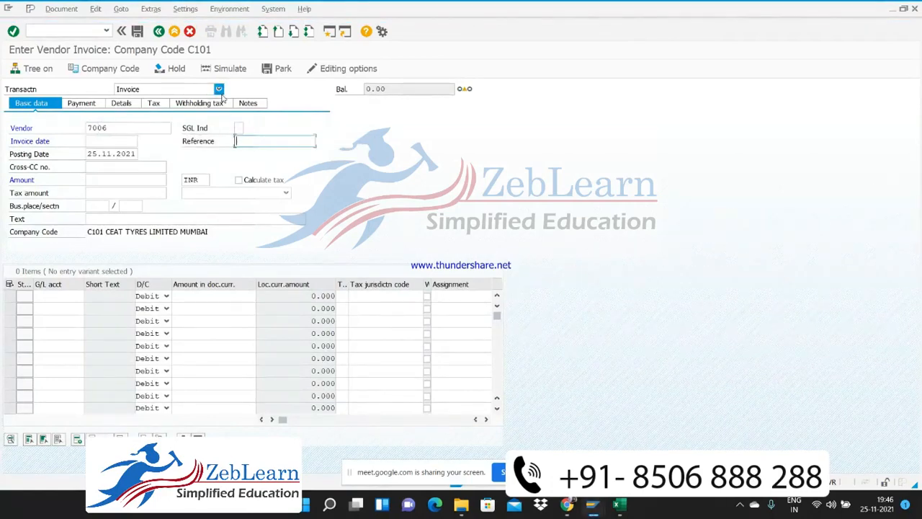
Enter "Bill No11" as the invoice's reference and 25.11.2021 as its invoice date
text(Bill No11)
click(99, 142)
text(25)
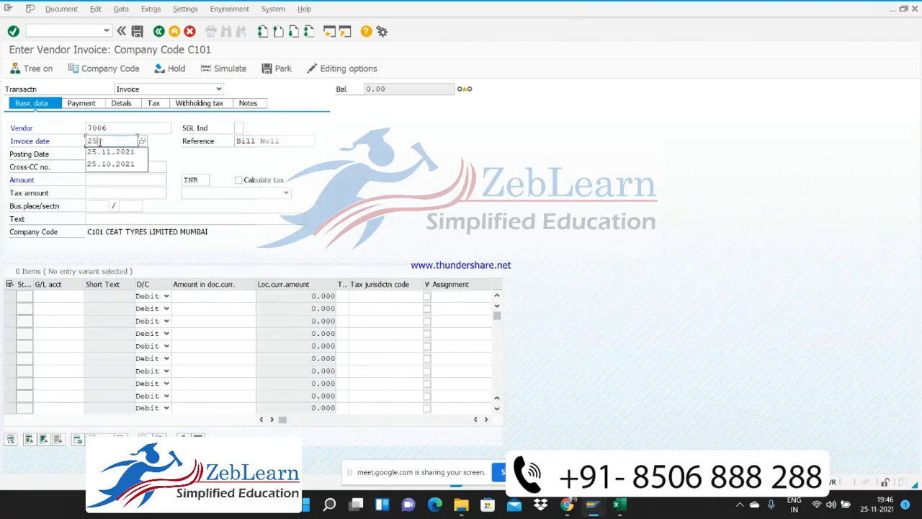
key(Down)
key(Return)
key(Tab)
key(Tab)
key(Tab)
text(1)
key(Down)
key(Return)
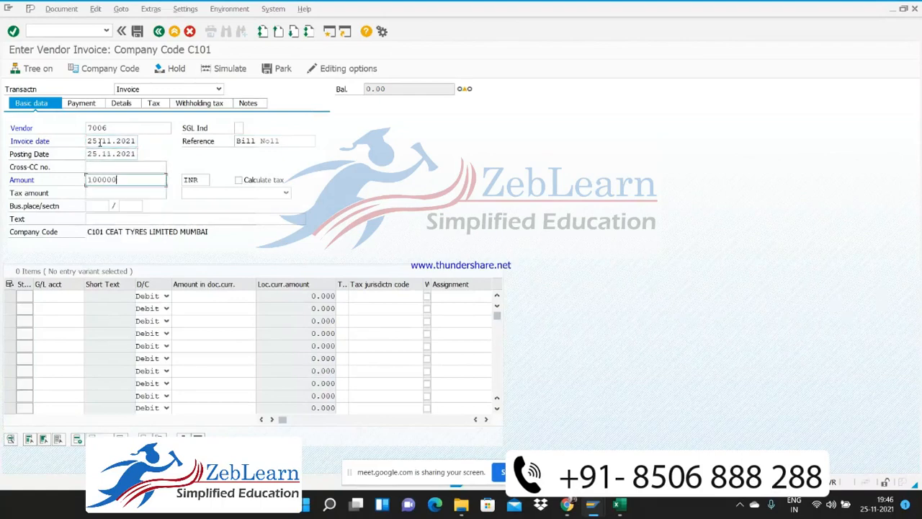
click(238, 180)
click(286, 194)
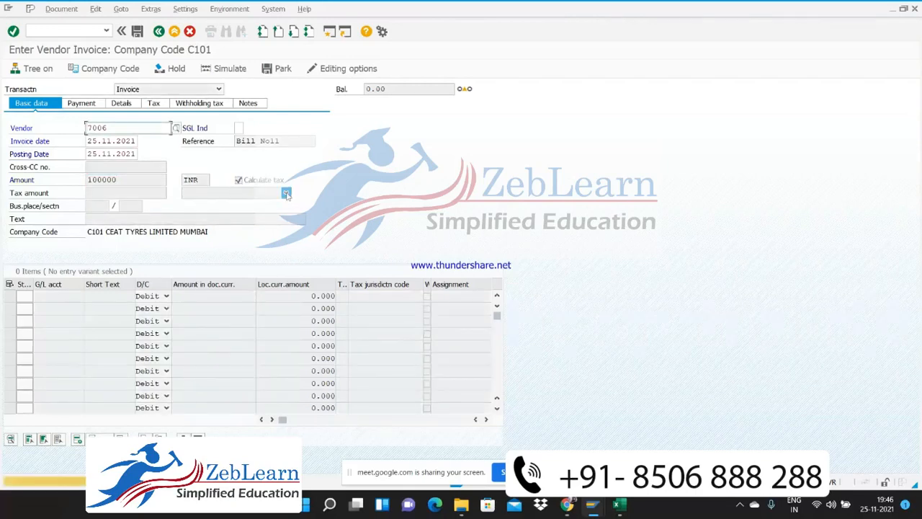
click(286, 194)
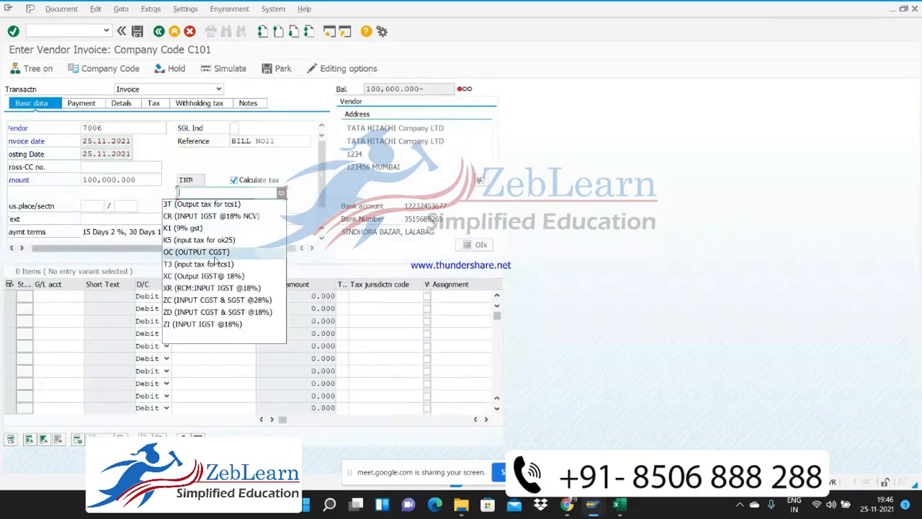
click(206, 315)
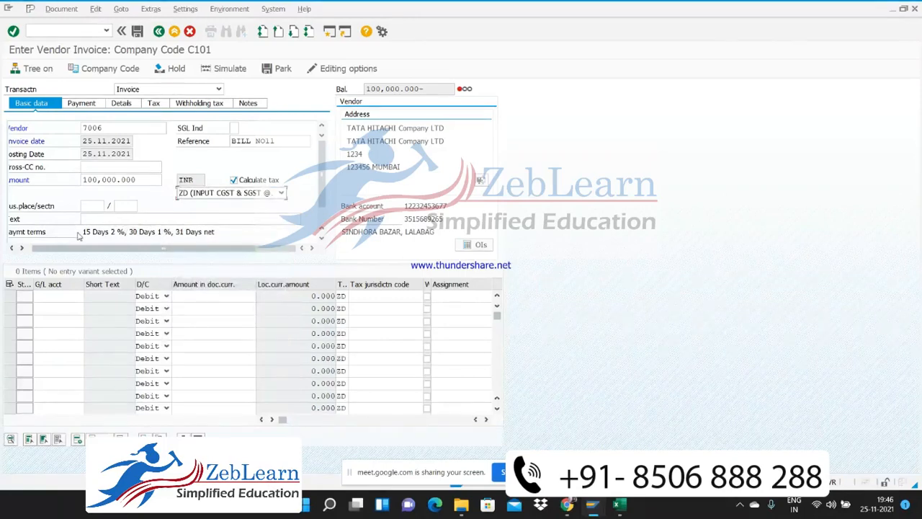
Set the invoice header text to "Rent Invoice booking"
click(100, 219)
text(R)
key(Down)
key(Return)
Look up the G/L accounts of company code C101 and assign 400250 Rent Expense A/c to the first line item
click(62, 296)
key(F4)
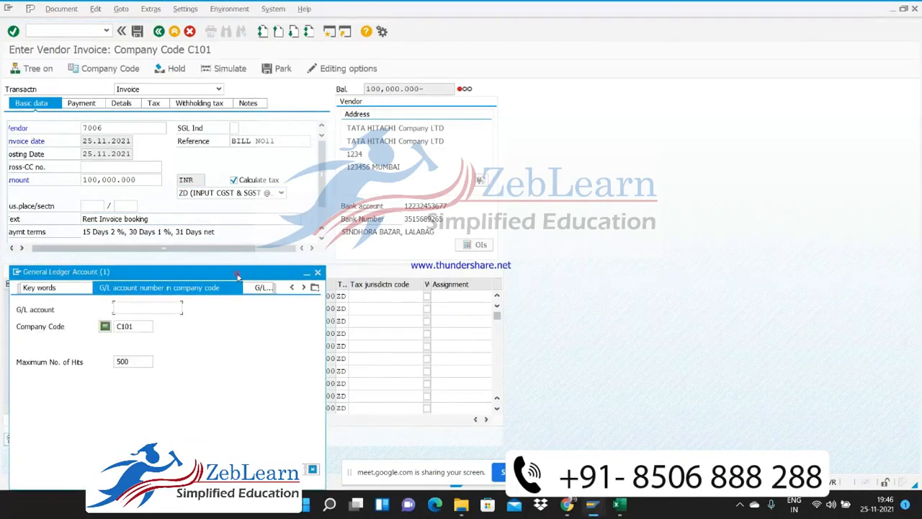
drag(234, 274, 531, 61)
click(582, 258)
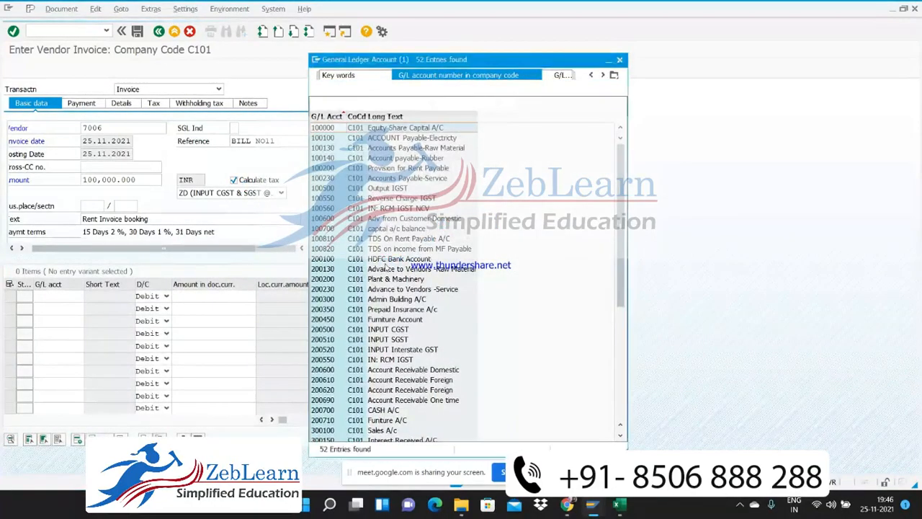
click(404, 289)
key(Down)
key(Down)
key(Down)
key(Down)
key(Down)
key(Down)
key(Down)
key(Down)
key(Down)
key(Down)
key(Down)
key(Down)
key(Down)
key(Down)
key(Down)
key(Down)
key(Down)
key(Down)
key(Down)
key(Down)
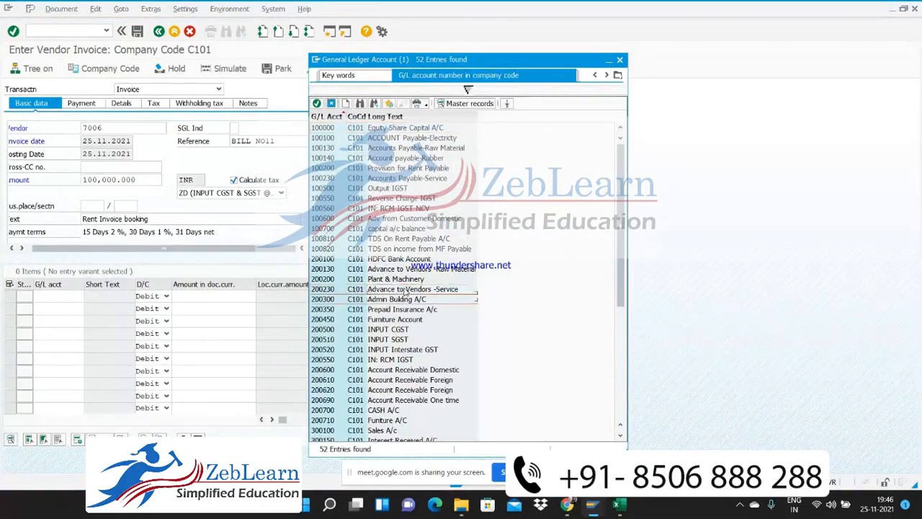
key(Down)
key(Down)
key(Down)
key(Down)
key(Down)
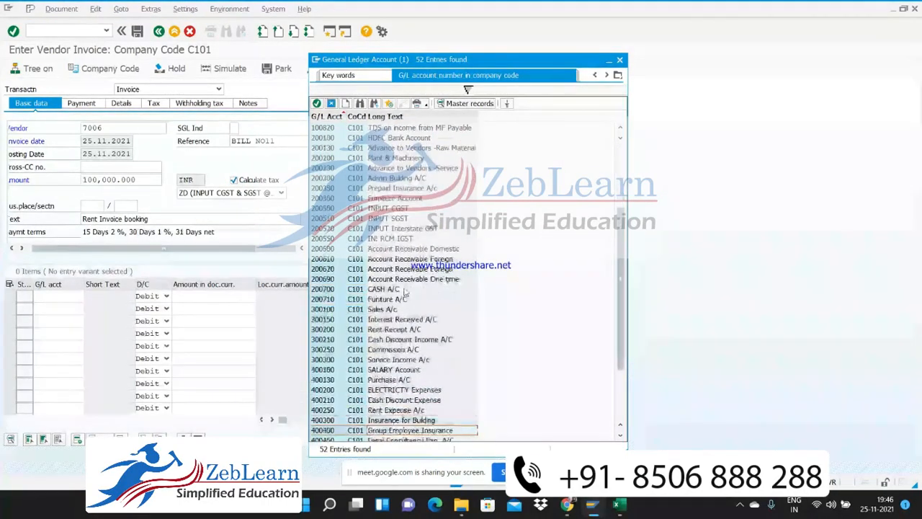
key(Down)
key(Down)
key(Down)
key(Down)
key(Down)
key(Down)
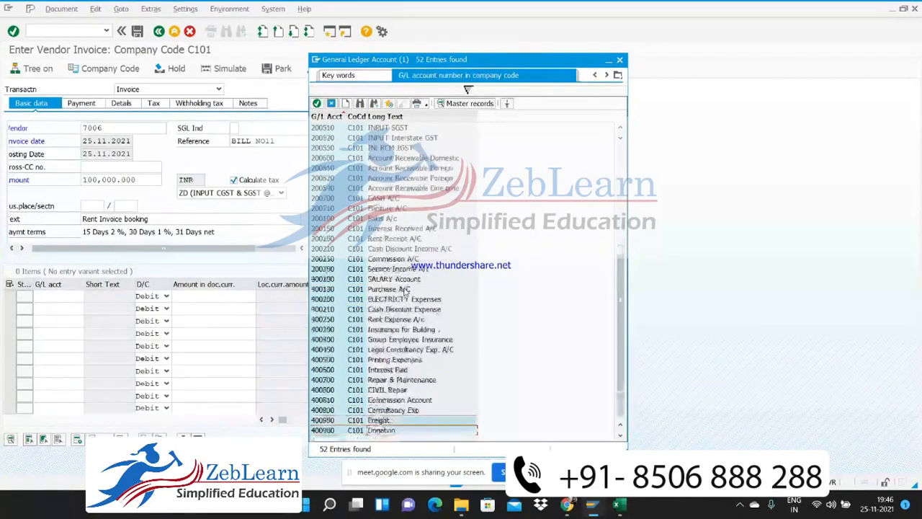
key(Up)
key(Up)
key(Up)
key(Up)
key(Up)
key(Up)
key(Up)
key(Up)
key(Up)
key(Up)
key(Up)
key(Up)
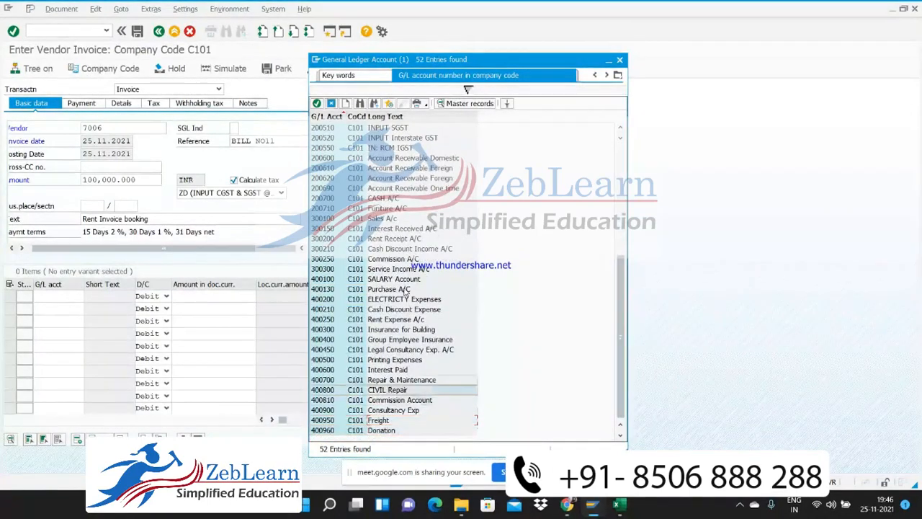
key(Down)
key(Down)
key(Return)
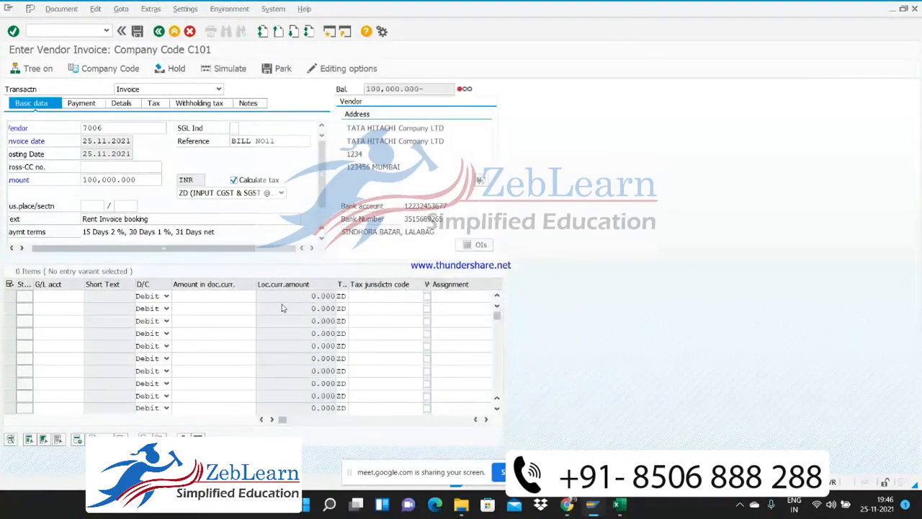
Enter a debit amount of 100000 and the text "Rent Invoice booking" for the rent expense line
click(232, 299)
text(100000)
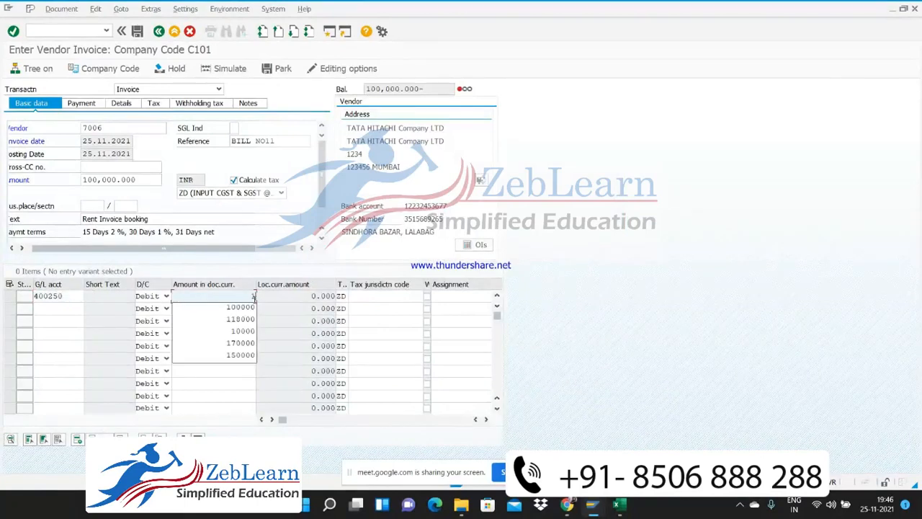
click(409, 301)
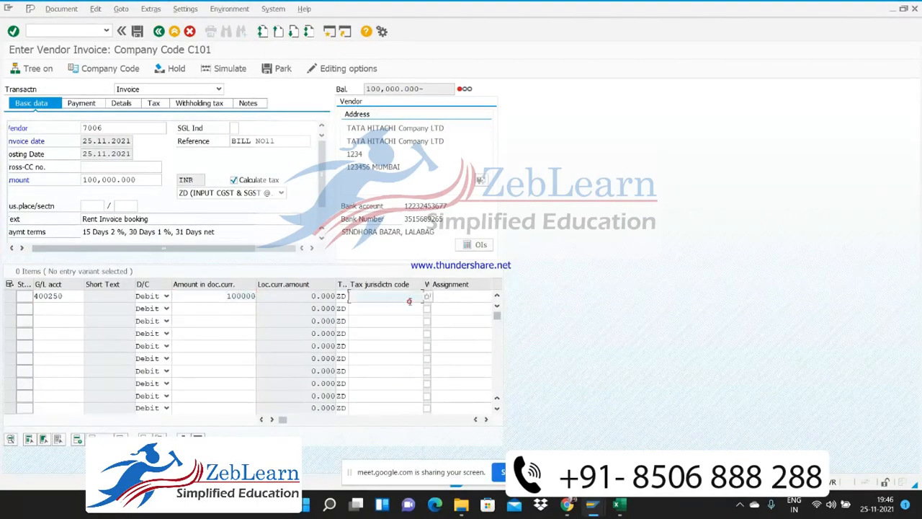
key(Tab)
key(Tab)
key(Tab)
key(Tab)
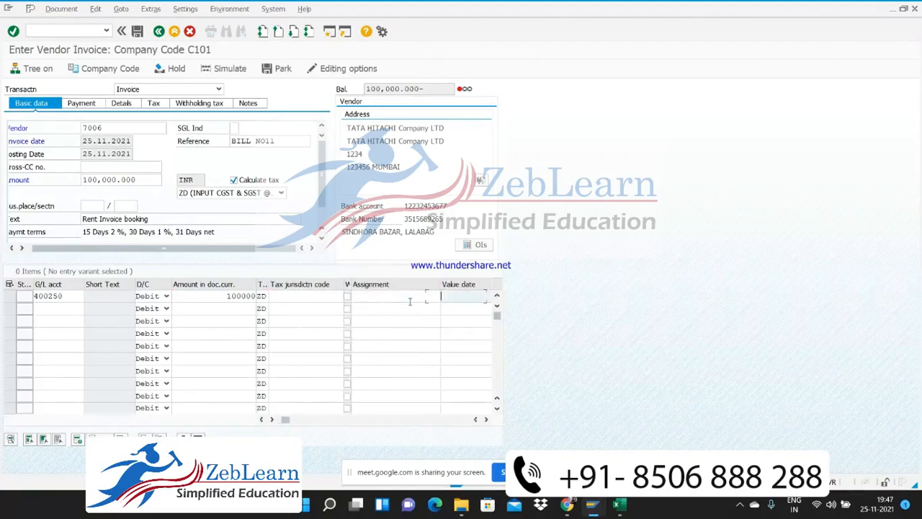
key(Tab)
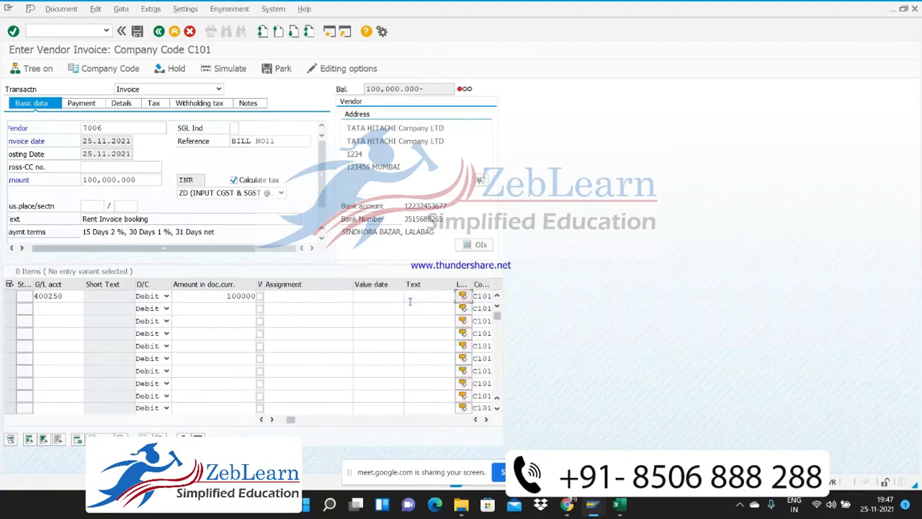
click(410, 301)
key(Down)
key(Return)
Set the rent expense line's business area to VAD and confirm the entry
key(Tab)
key(Tab)
text(VAD)
key(Down)
key(Return)
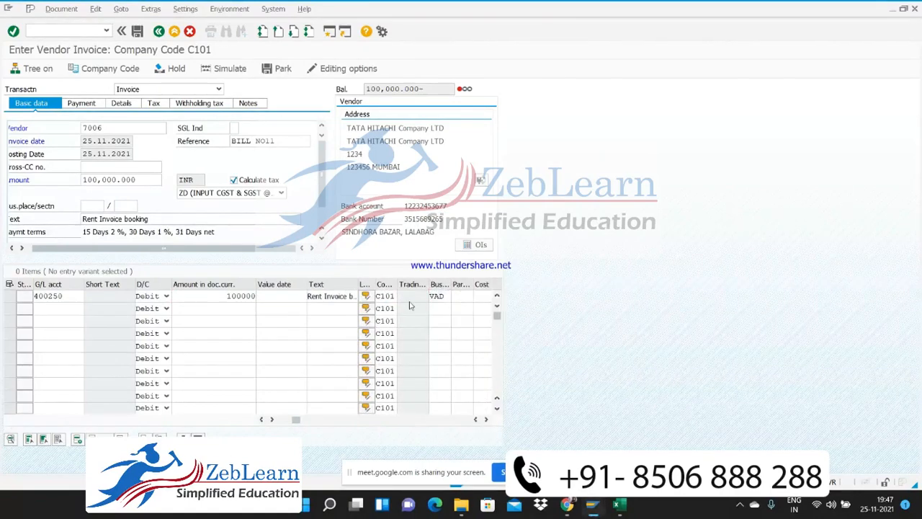
key(Return)
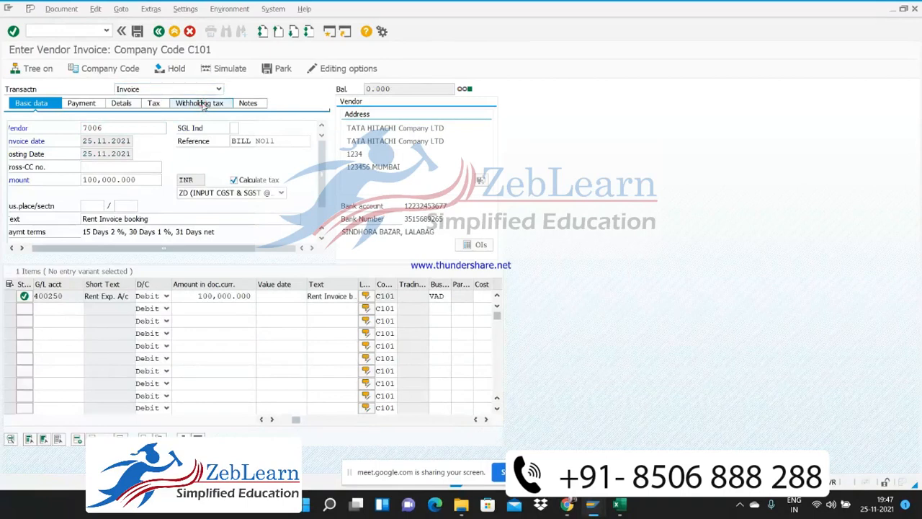
key(Return)
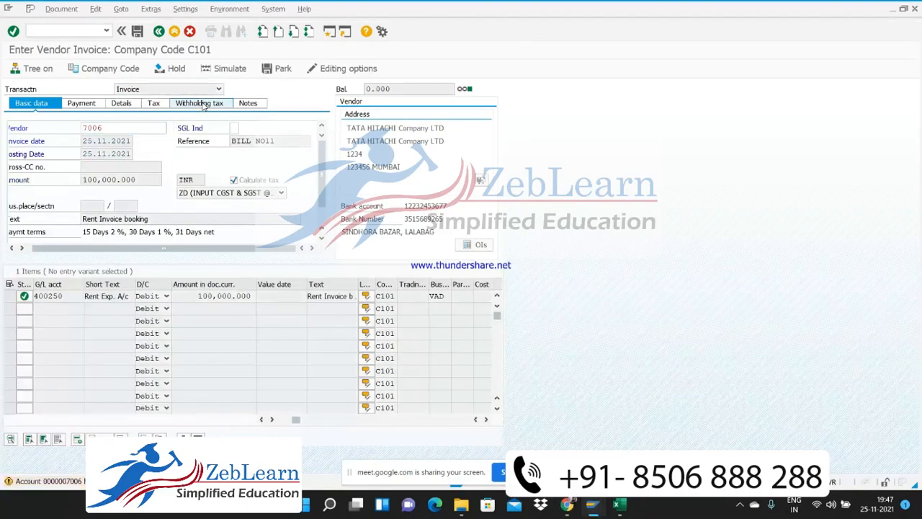
Check the invoice's withholding tax data, then simulate the posting and return to invoice entry
click(204, 106)
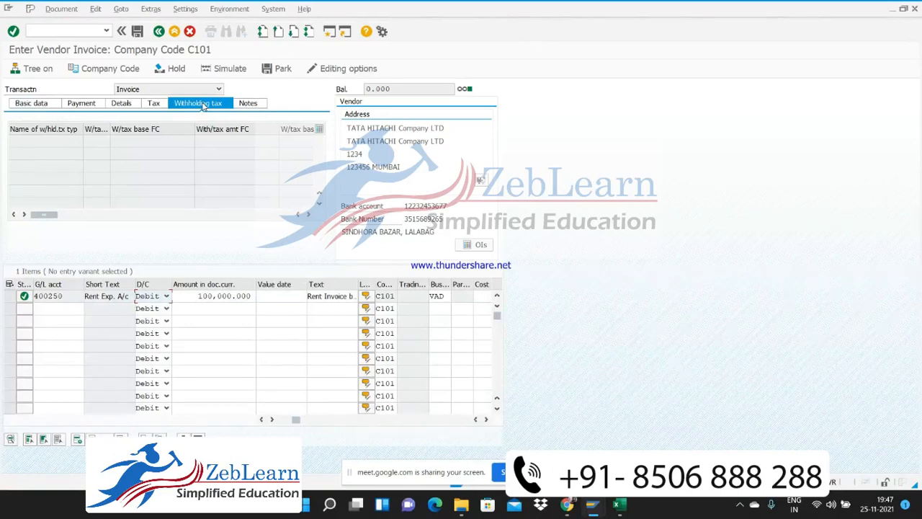
click(220, 69)
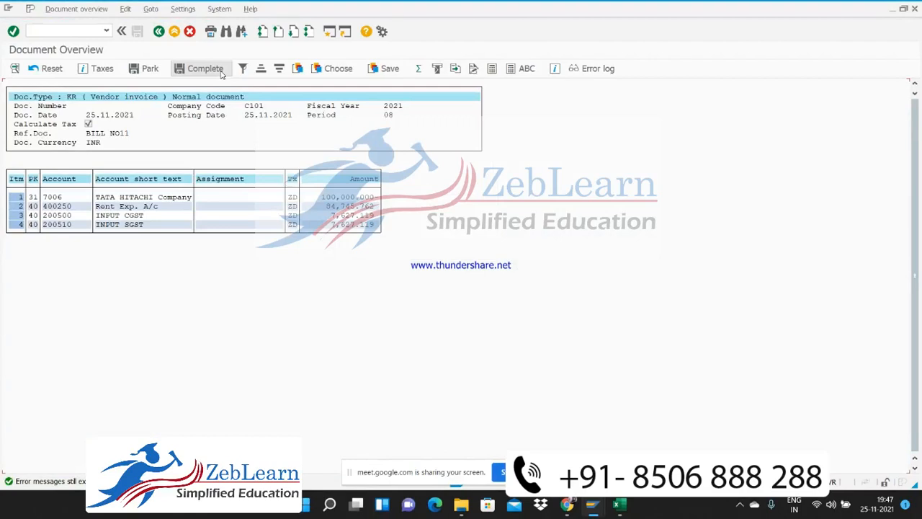
click(158, 32)
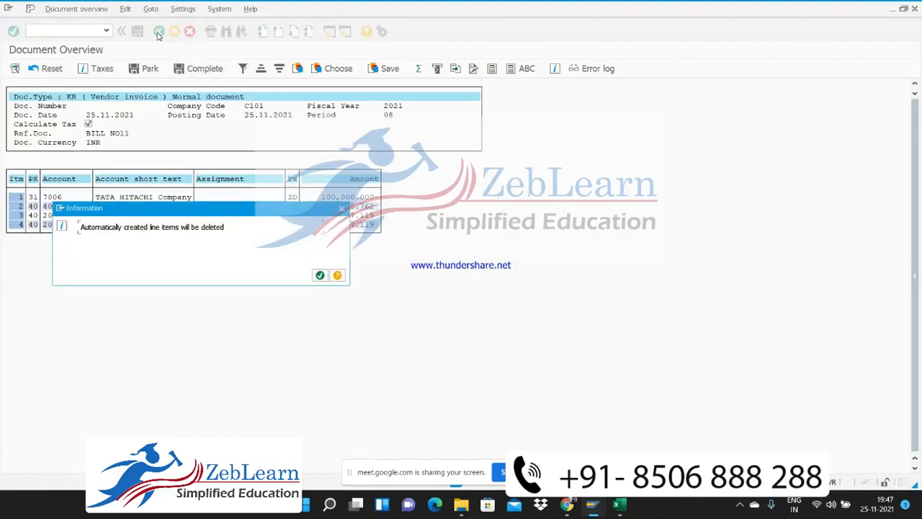
click(319, 274)
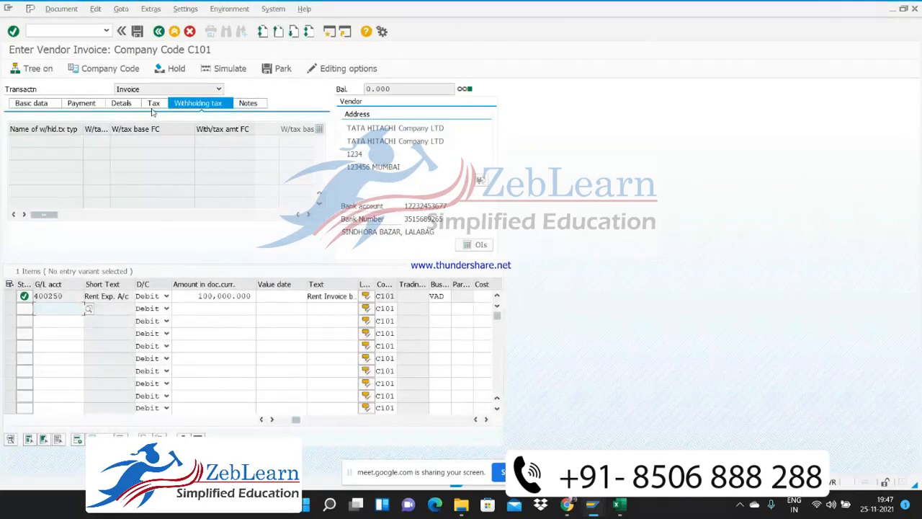
Examine the invoice's withholding tax entries again, along with its basic data and tax details
click(63, 141)
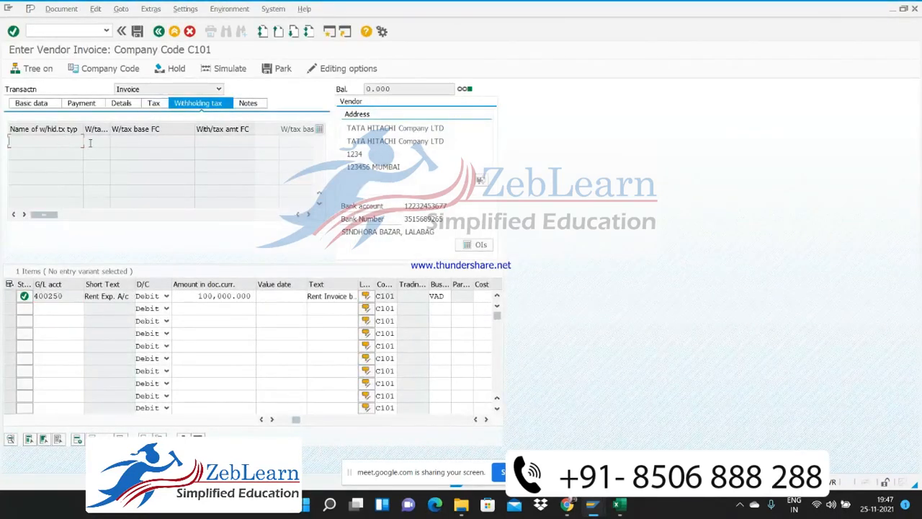
double_click(90, 143)
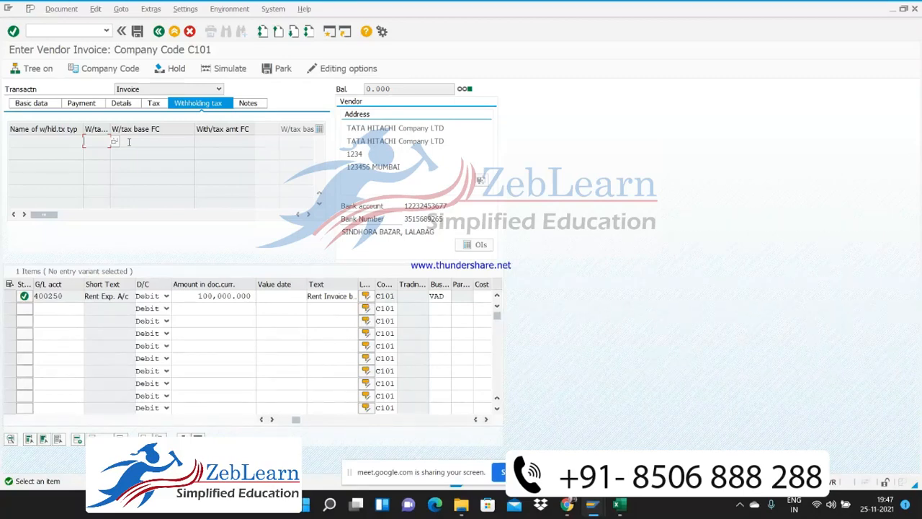
click(46, 105)
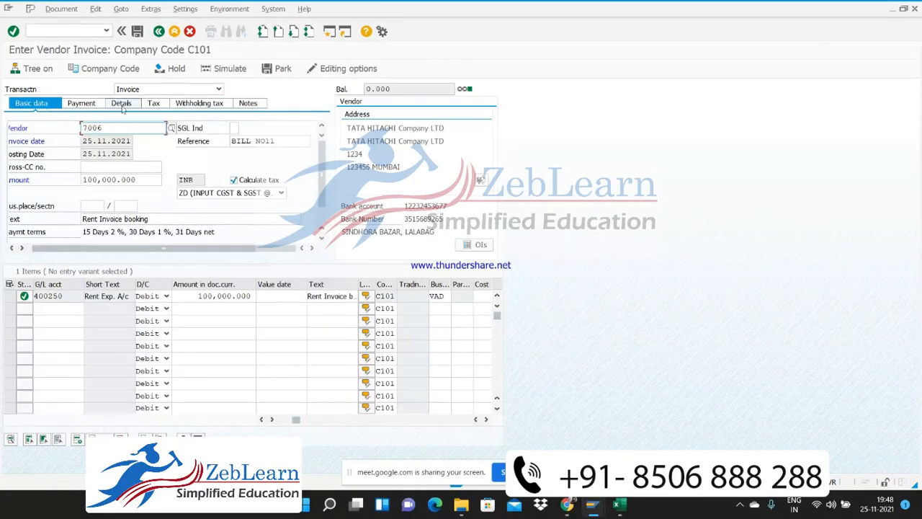
click(156, 105)
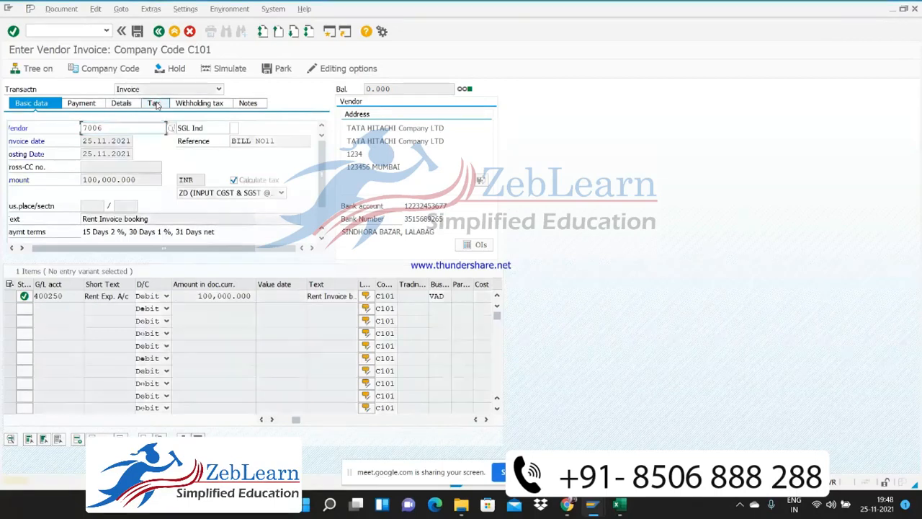
click(156, 105)
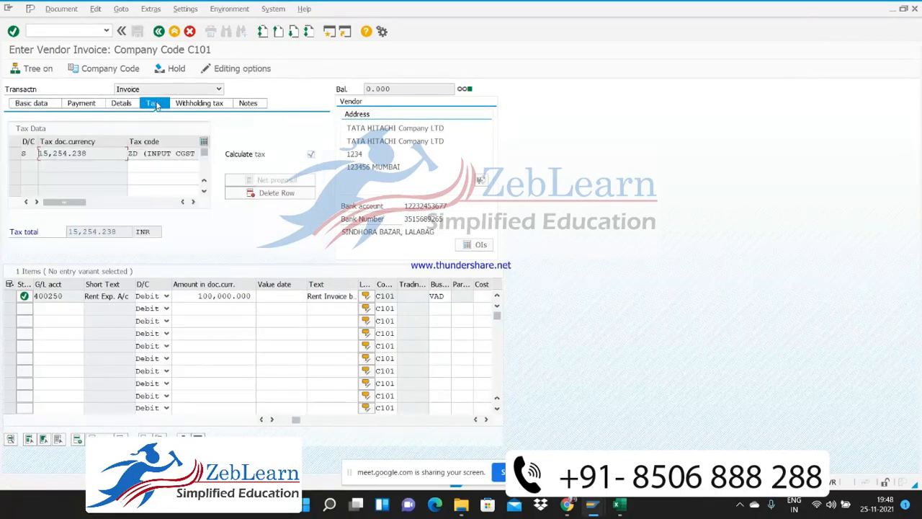
click(195, 105)
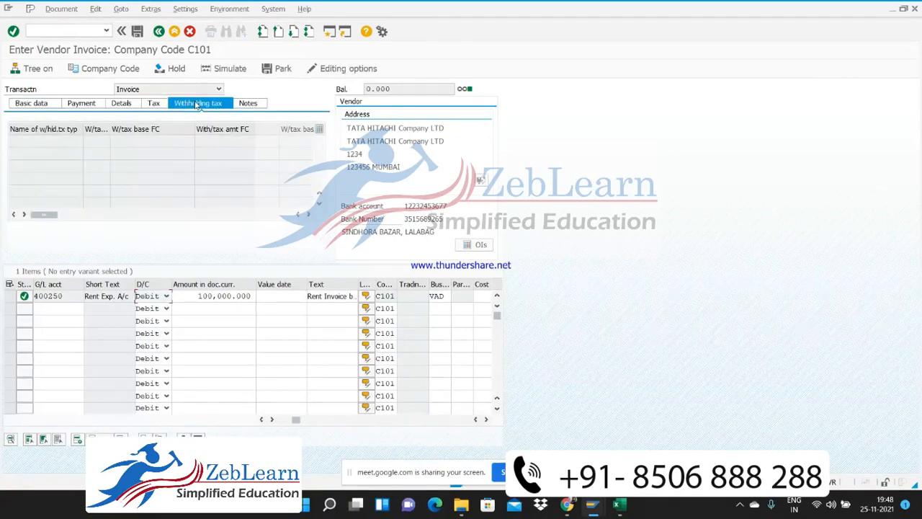
Examine the accounting editing options for document entry, then leave the vendor invoice entry without posting
click(61, 8)
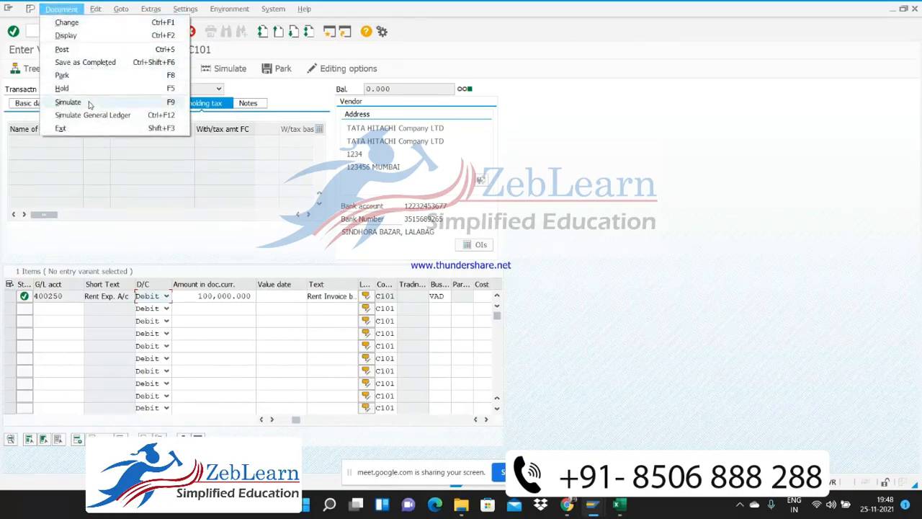
click(266, 94)
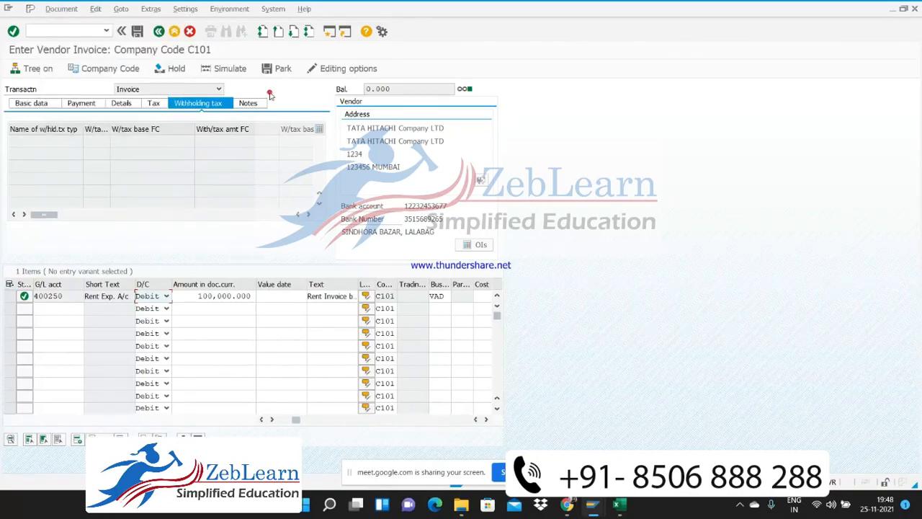
click(349, 68)
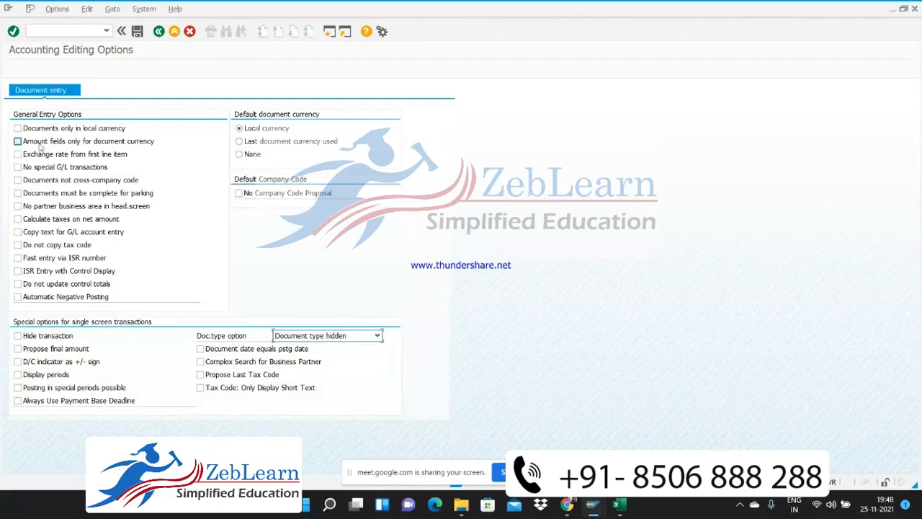
click(17, 219)
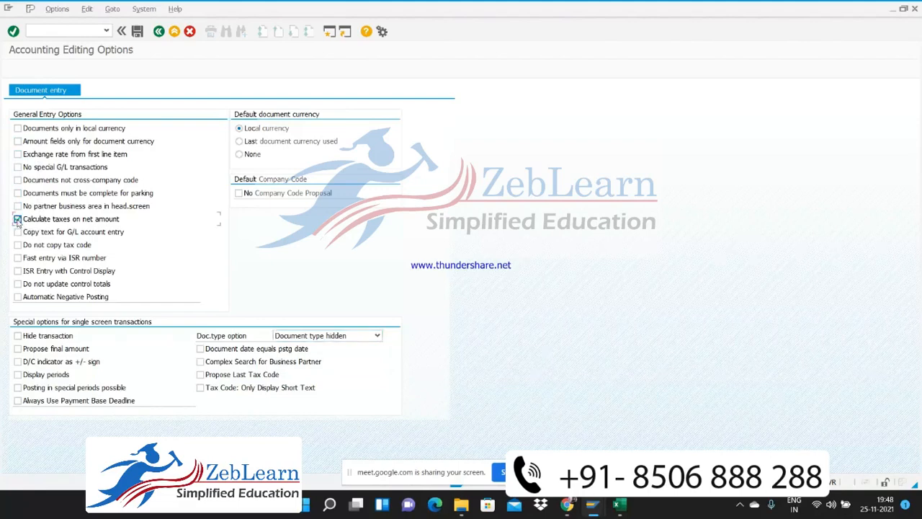
click(17, 220)
click(330, 341)
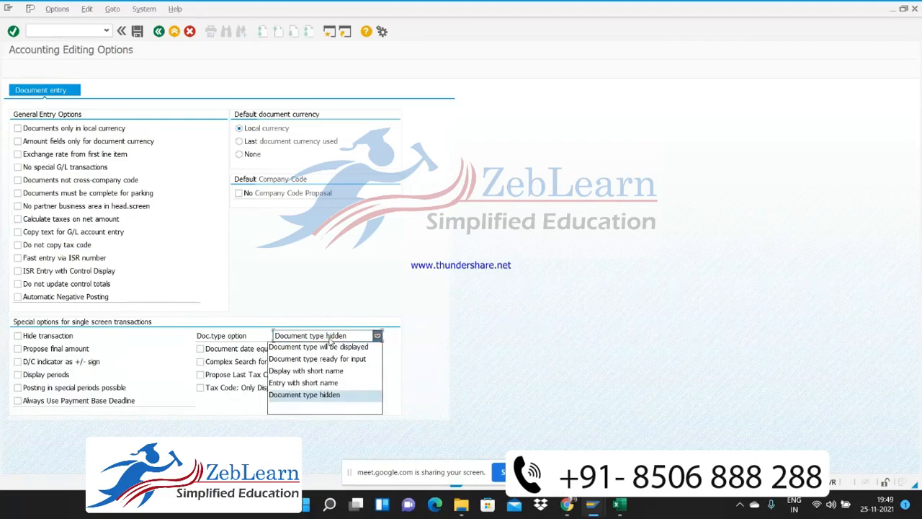
click(329, 341)
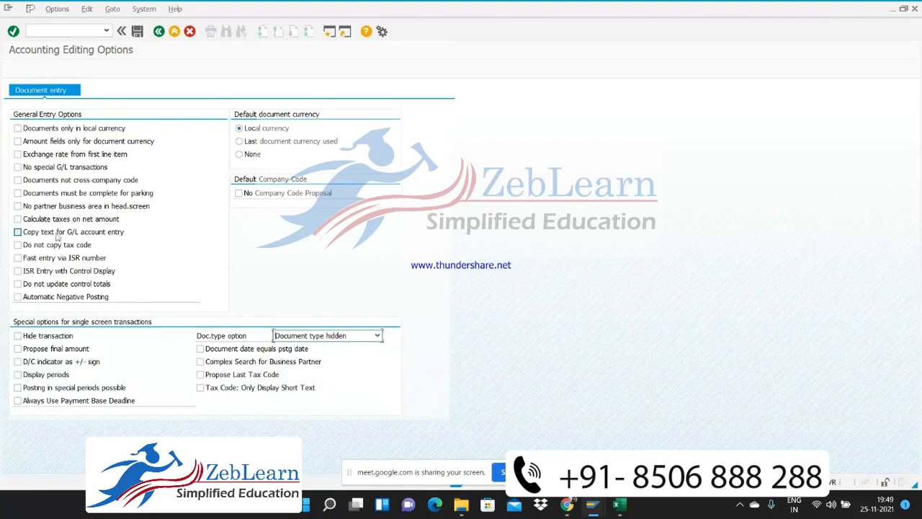
click(159, 33)
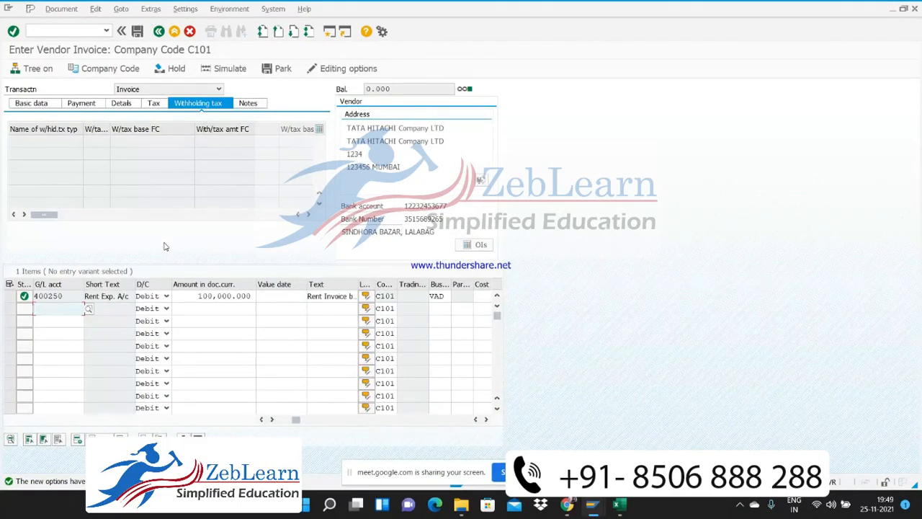
click(159, 31)
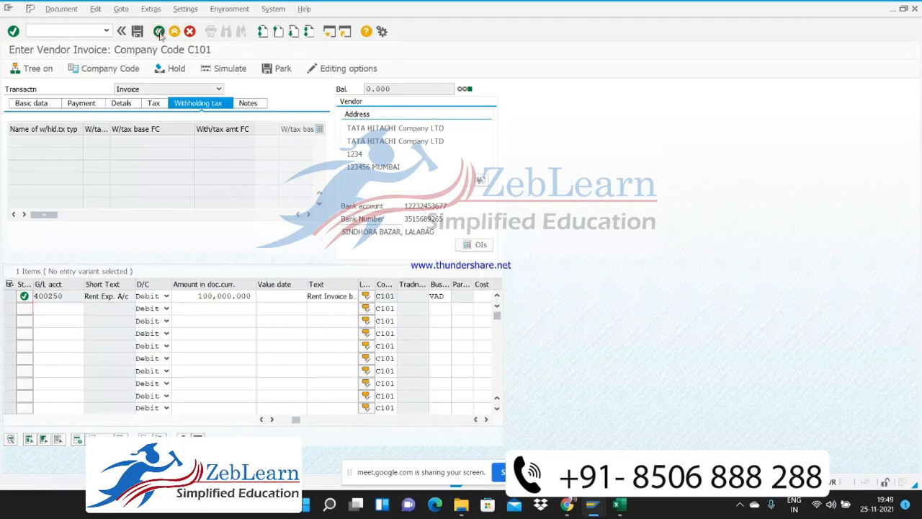
click(188, 238)
Try to start the vendor transaction with the code /f-43
text(/)
text(nf)
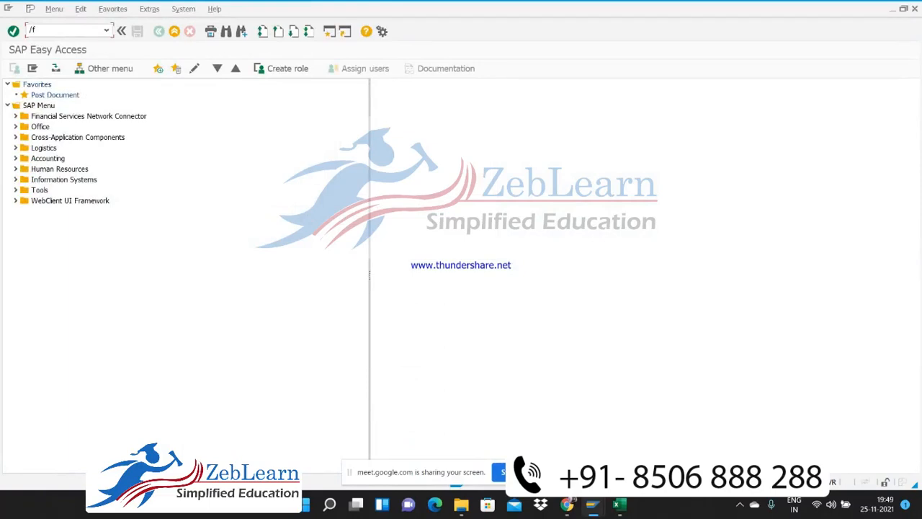
text(-53)
key(BackSpace)
key(BackSpace)
key(BackSpace)
text(-43)
key(Return)
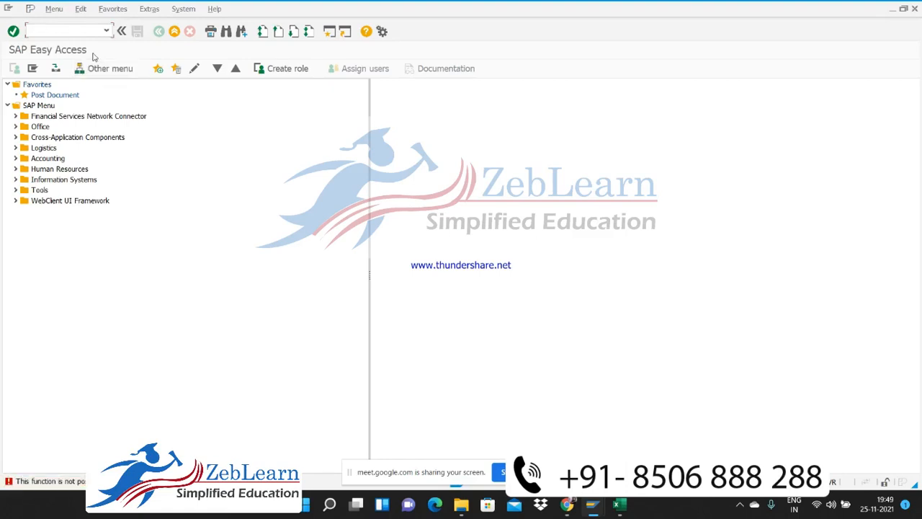
Open transaction F-48 for a vendor down payment and set the document date to 25.11.2021
text(f-48)
key(Return)
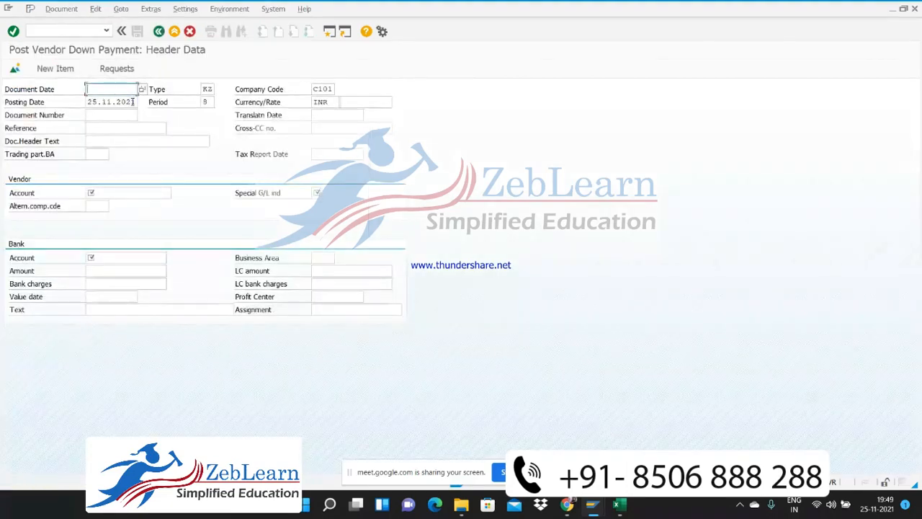
text(25)
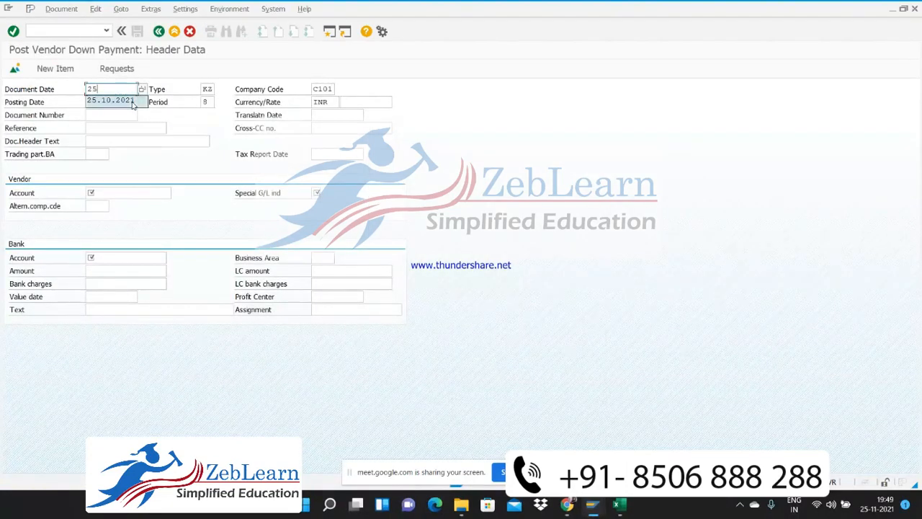
key(Return)
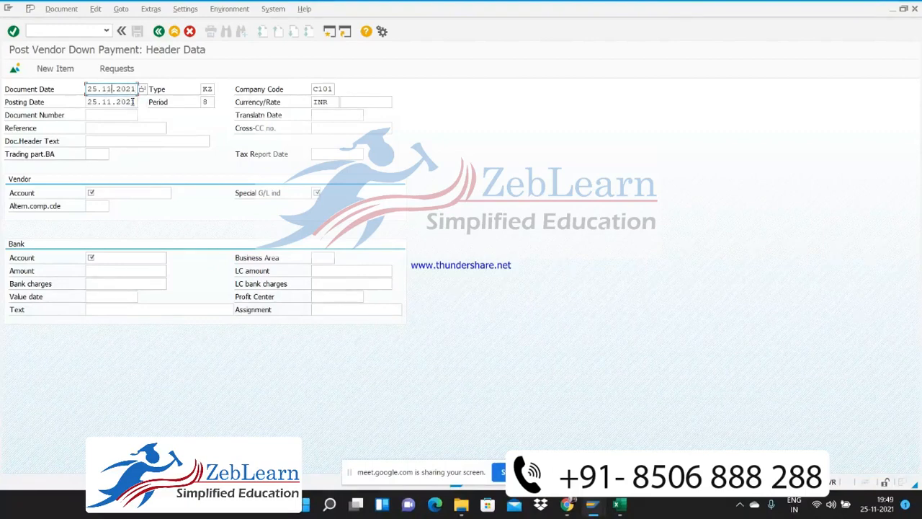
Enter b\ as the down payment's document header text
key(Tab)
key(Tab)
key(Tab)
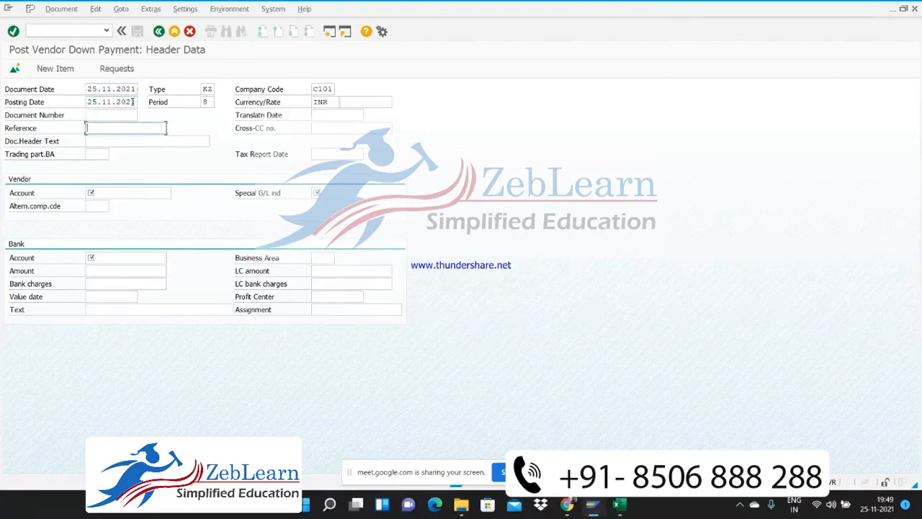
key(Down)
text(b)
key(Down)
text(\)
key(Return)
key(Down)
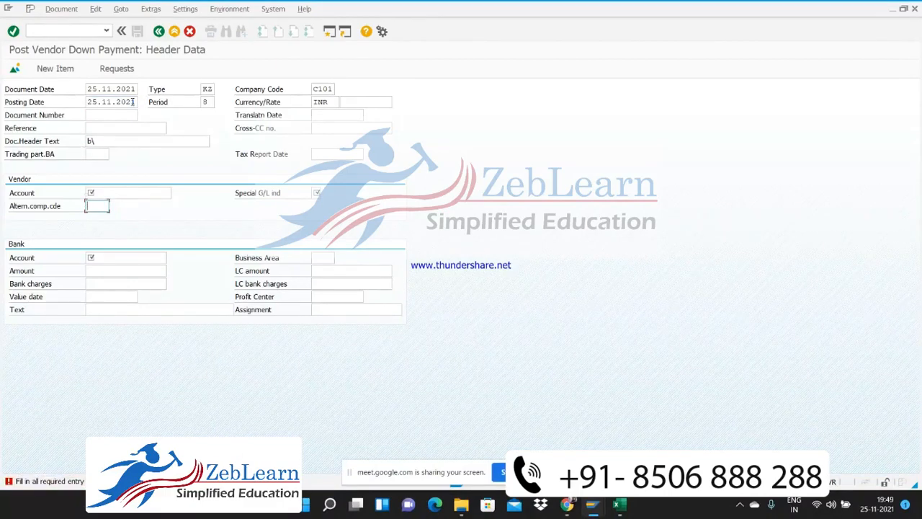
Set the down payment's vendor account to 7006 with special G/L indicator A
click(129, 193)
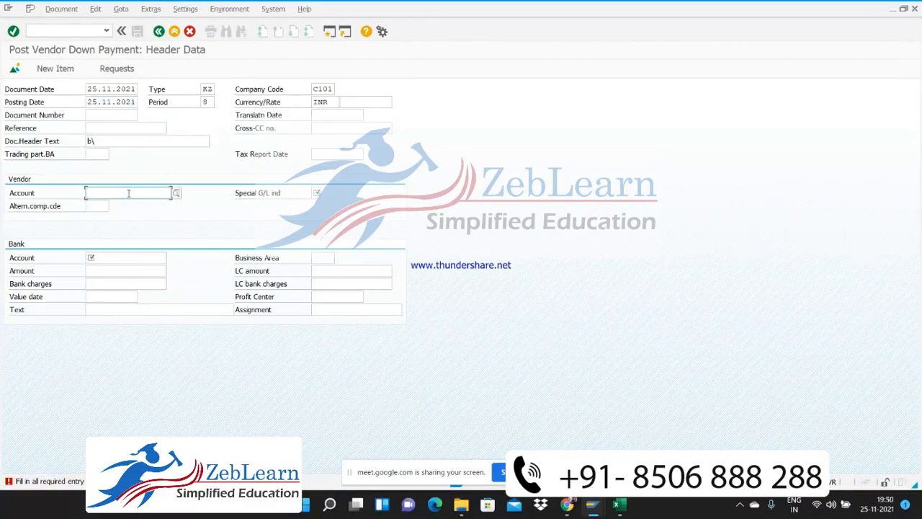
text(7006)
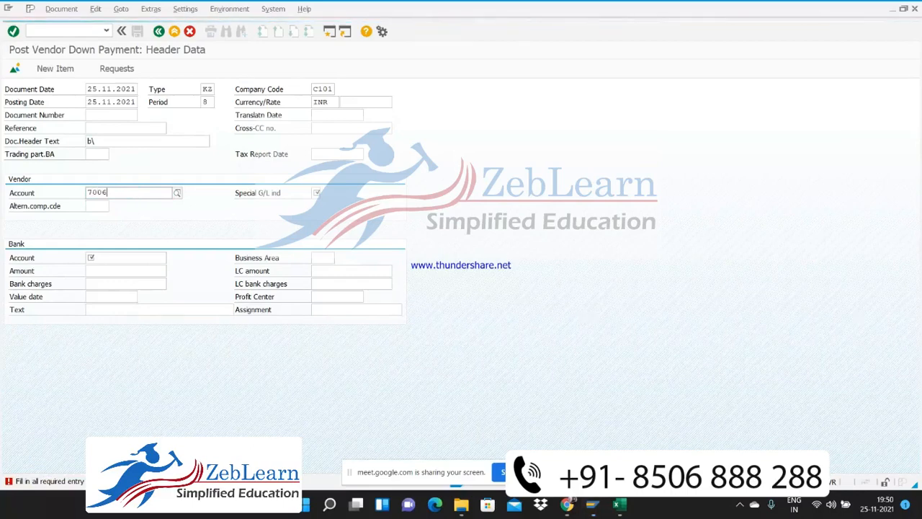
key(Down)
key(Return)
key(Tab)
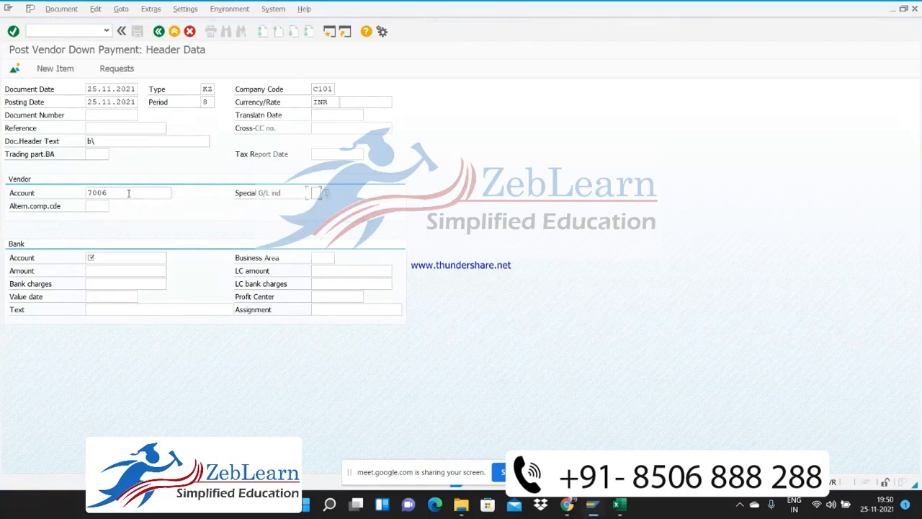
text(A)
key(Down)
key(Down)
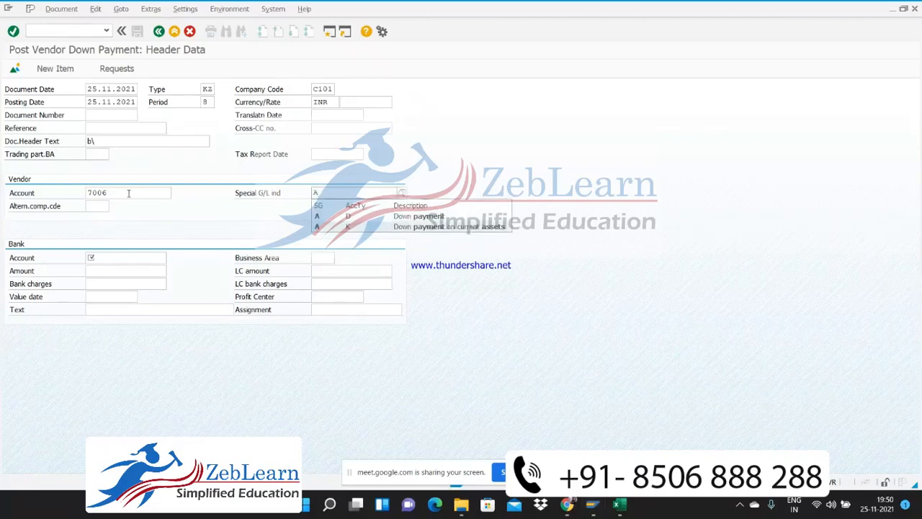
key(Return)
Set the bank account to 200100 and its business area to VAD
click(92, 258)
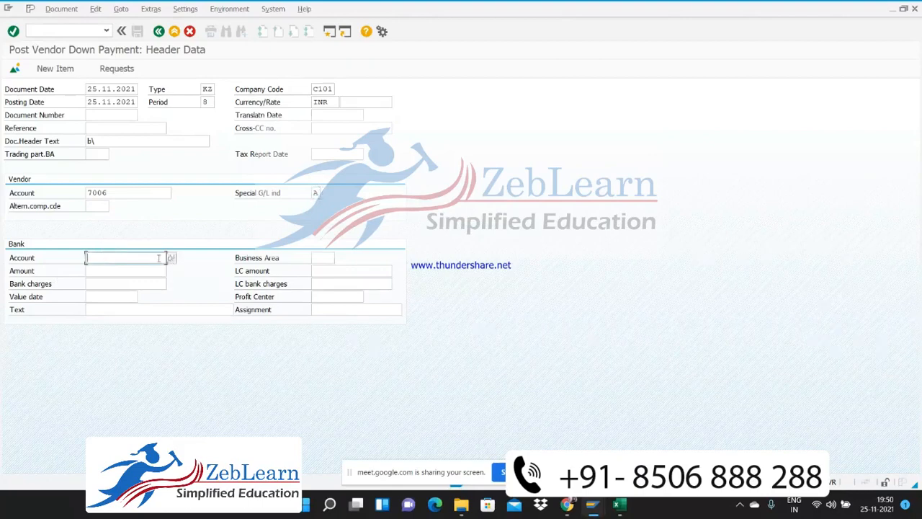
text(200)
key(Down)
key(Return)
key(Tab)
text(VAD)
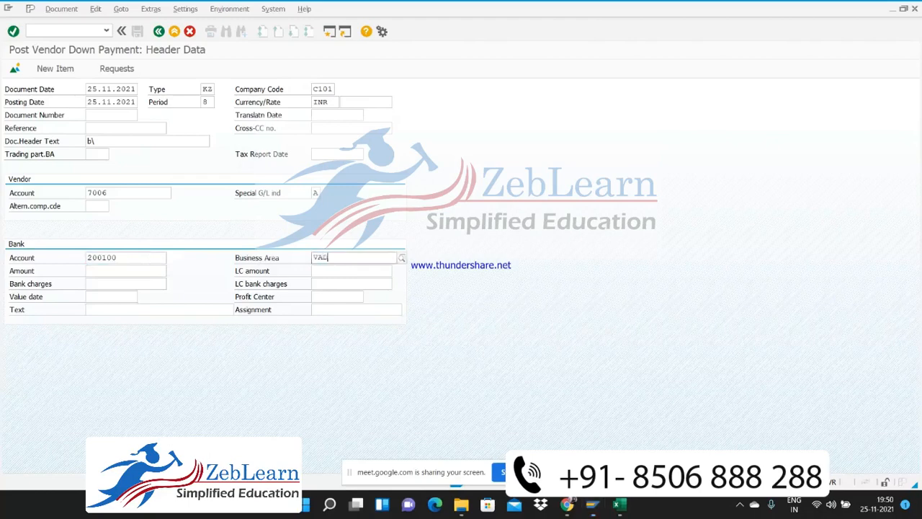
key(Escape)
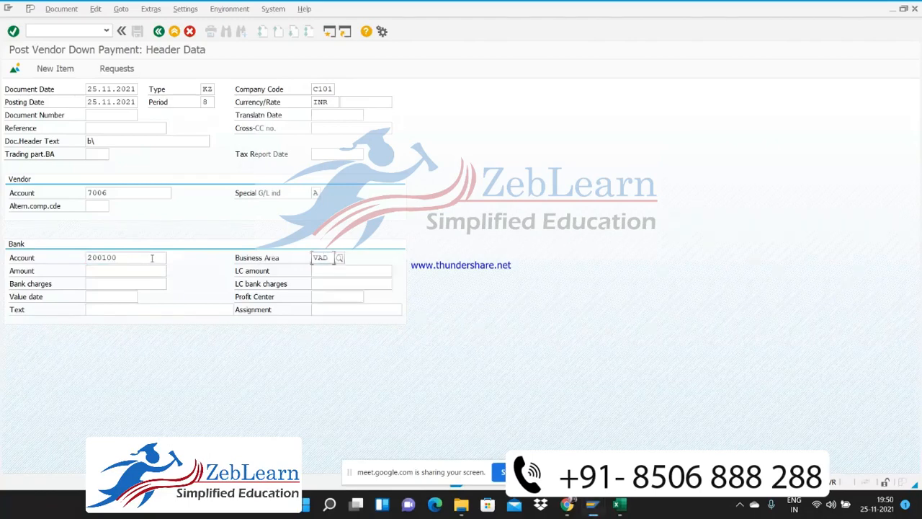
Set the bank amount to 150000 and the value date to 19.11.2021
click(104, 272)
text(1)
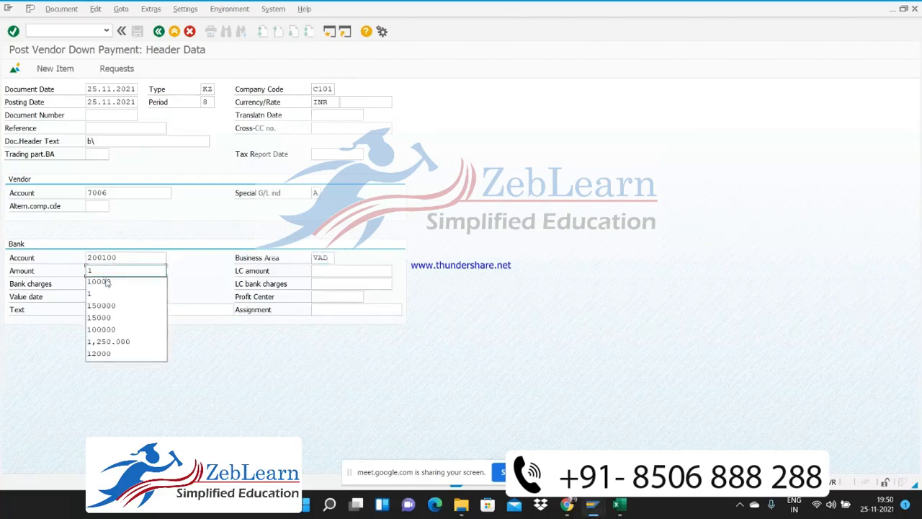
key(Down)
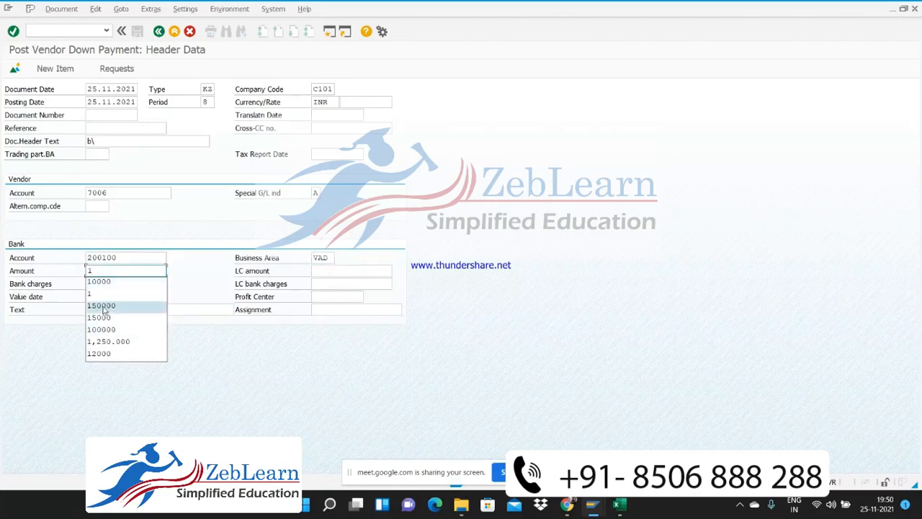
click(103, 306)
click(103, 297)
text(1)
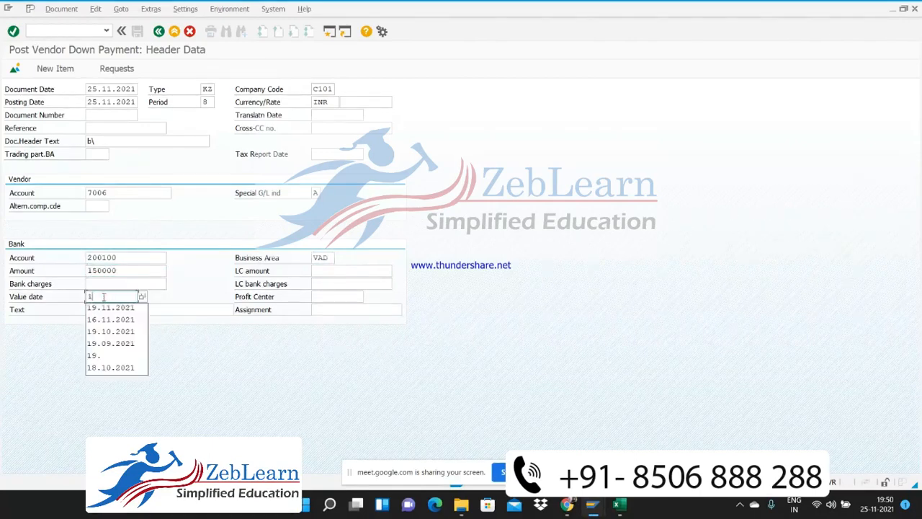
key(Down)
key(Return)
Enter the bank line text "Rent paid" and confirm the down payment header data
click(105, 309)
text(r)
key(Down)
key(Return)
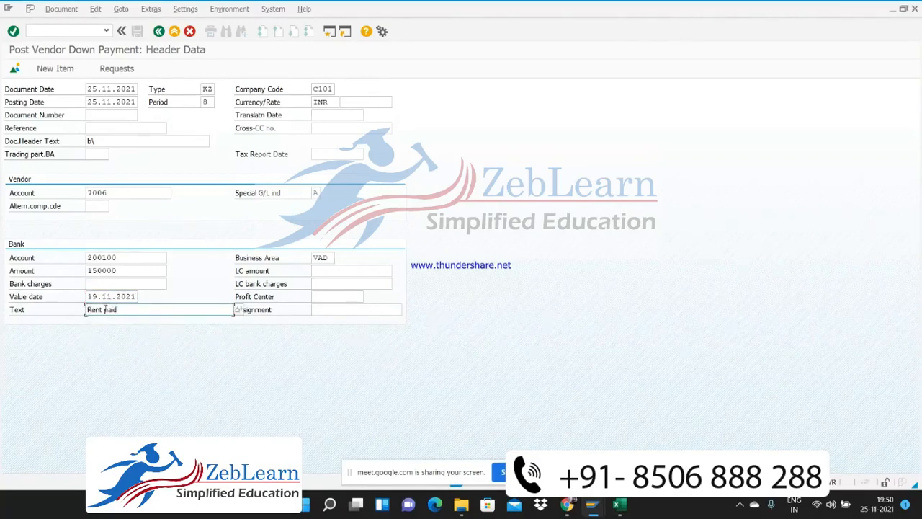
key(Return)
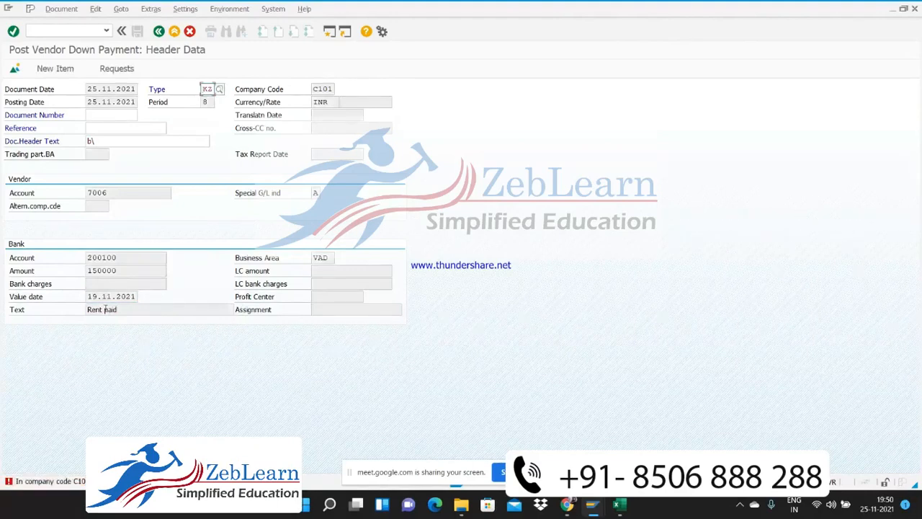
Leave the down payment and open transaction OBA7 to maintain the document types
click(57, 31)
text(/n)
text(oba7)
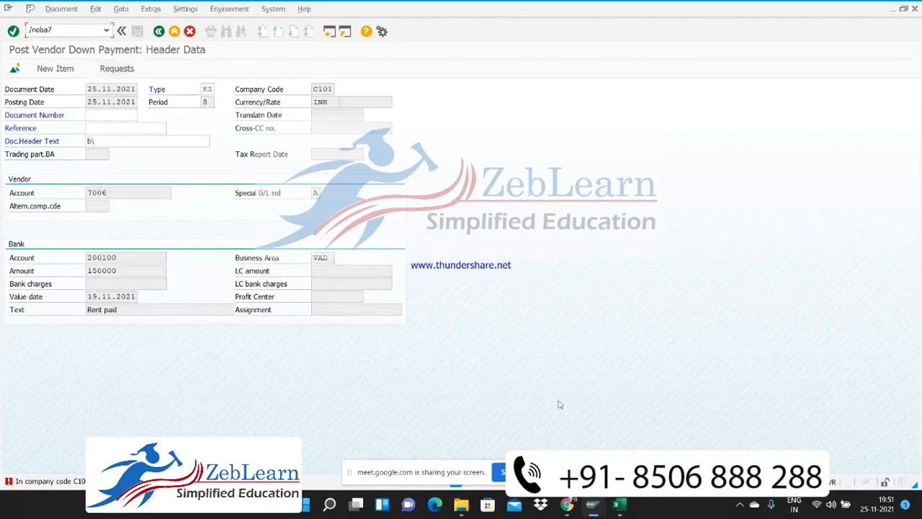
mouse_move(567, 504)
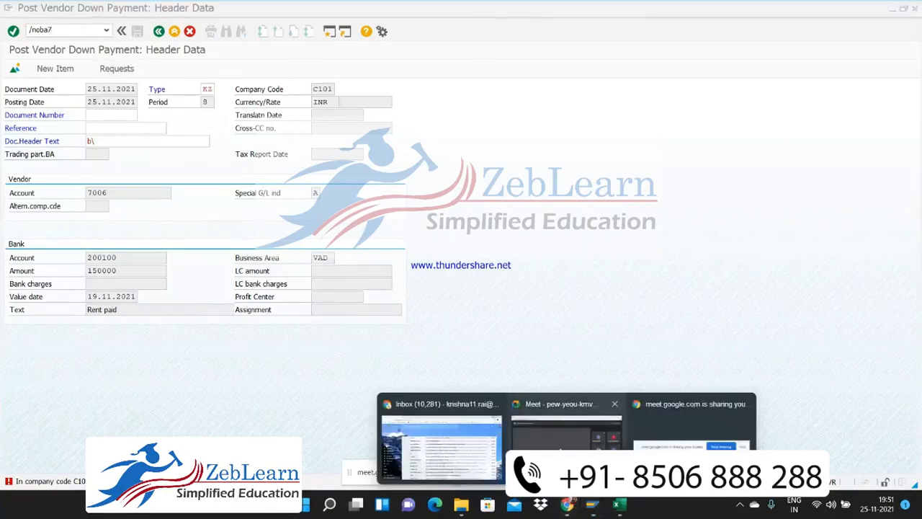
click(571, 421)
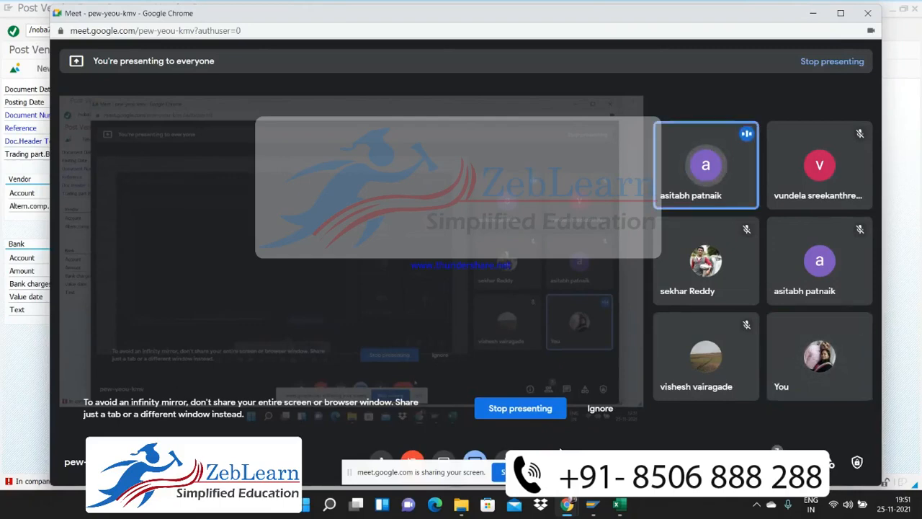
key(alt+Tab)
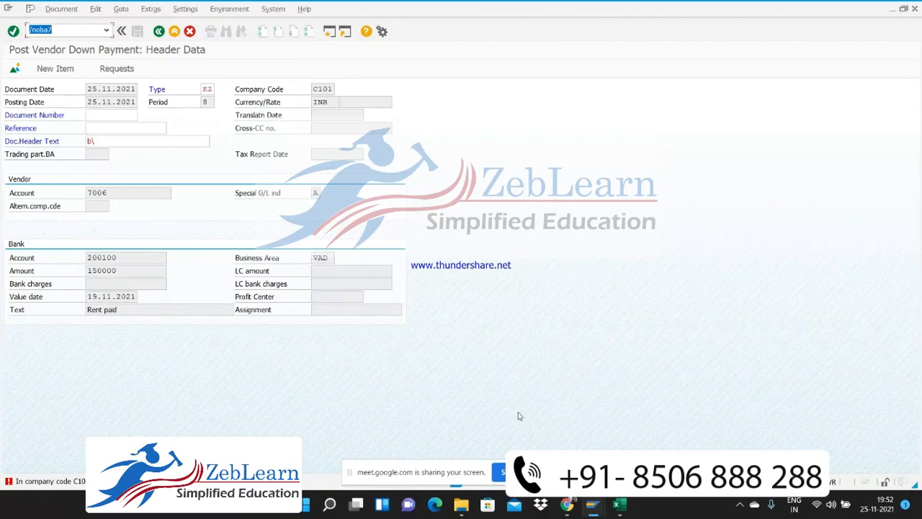
key(Return)
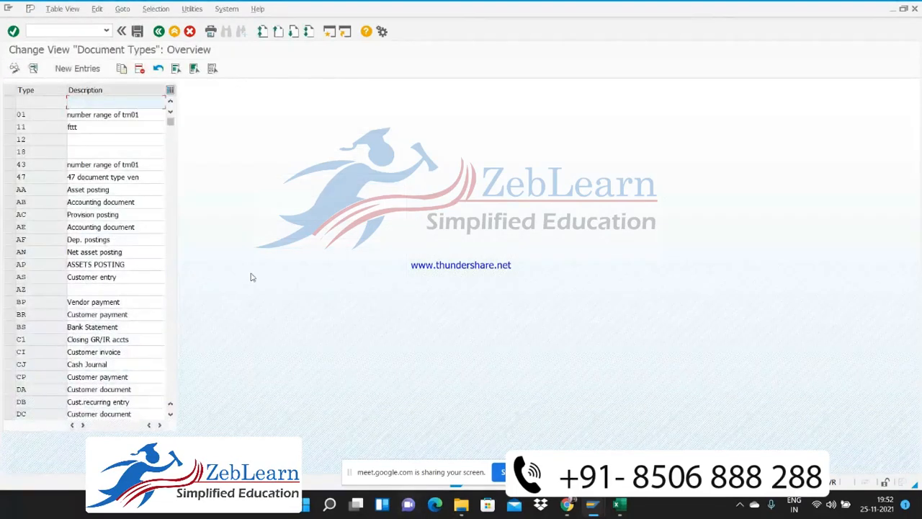
Set the number range of document type KZ to 8 and save the change to the proposed customizing request
click(44, 267)
scroll(46, 271, down, 1)
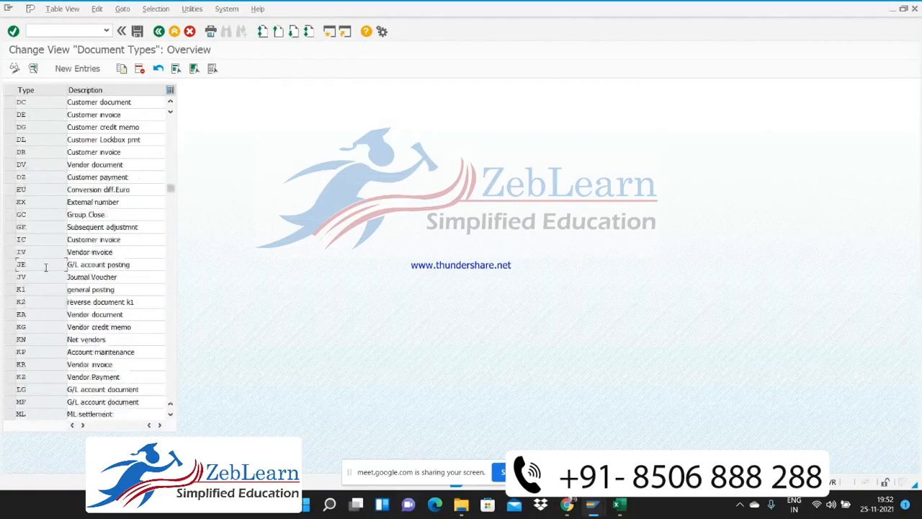
double_click(33, 376)
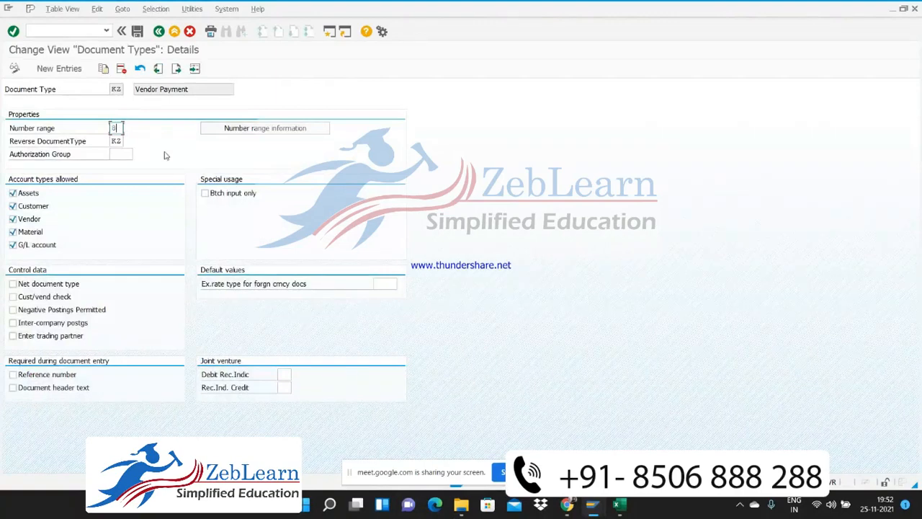
key(ctrl+s)
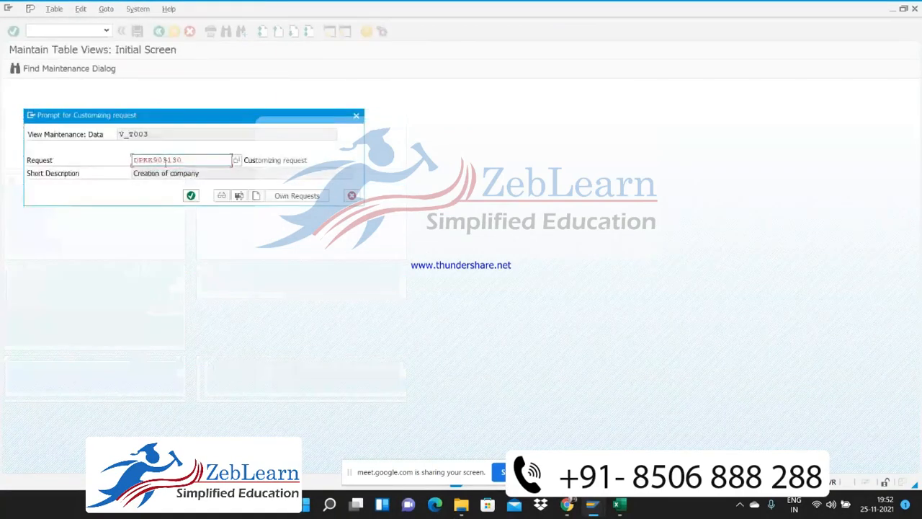
click(191, 196)
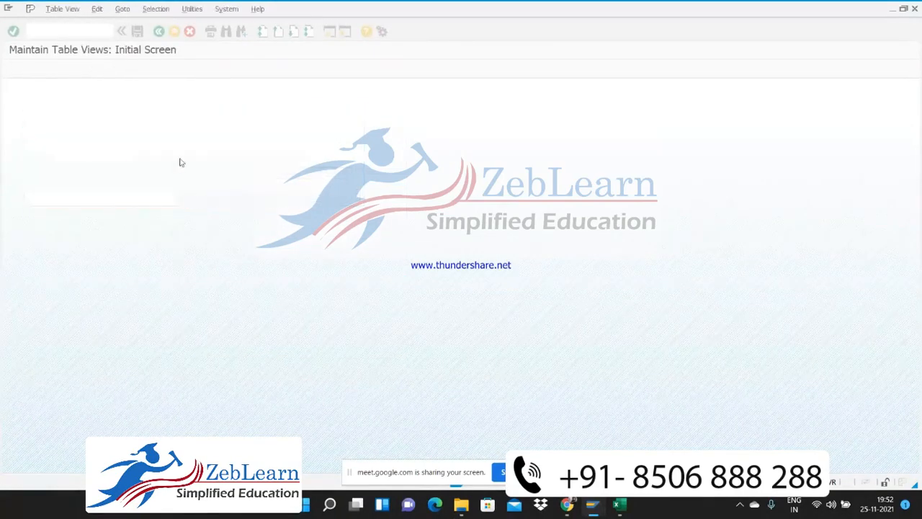
Open transaction F-48 and set the down payment's document date to 25.11.2021
click(65, 28)
text(/nf)
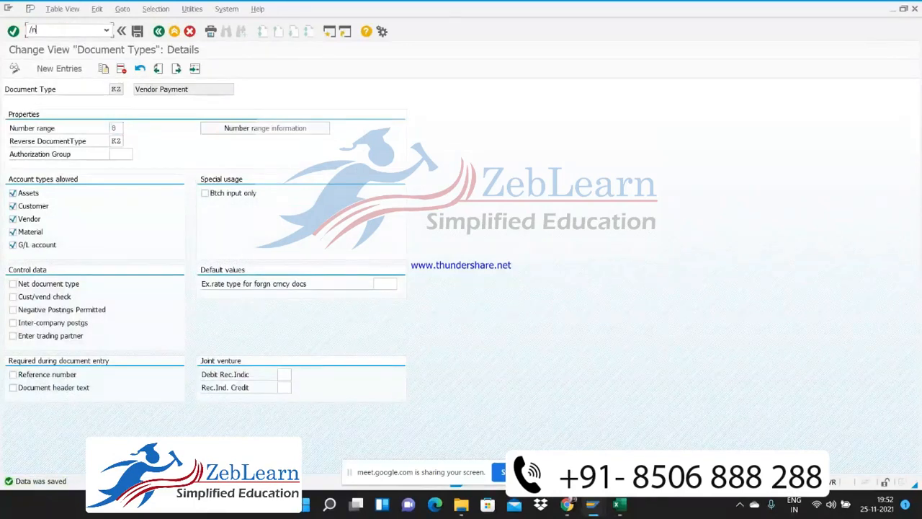
text(-48)
key(Return)
text(25.11.2021)
key(Down)
key(Return)
key(Down)
key(Down)
Enter "BILL no11" as the reference of the down payment
key(Down)
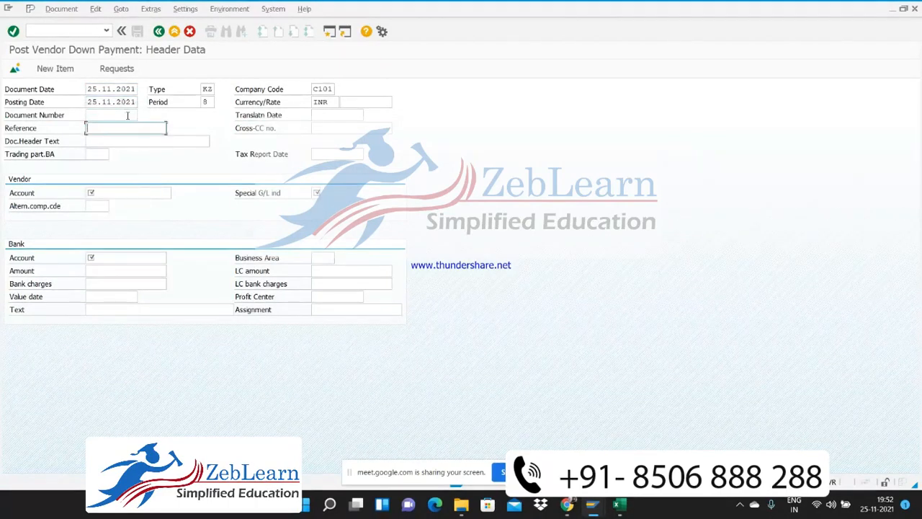
text(BILL no11)
key(Down)
key(Return)
key(Down)
key(Down)
key(Down)
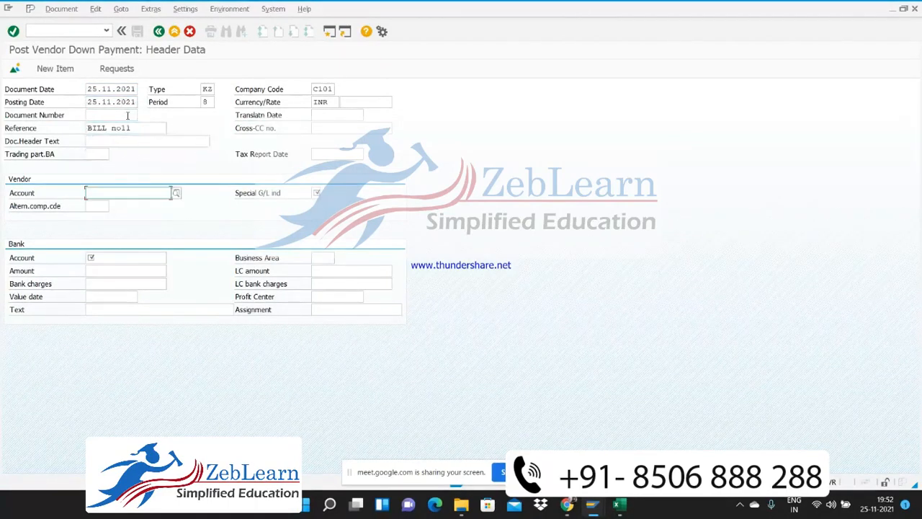
Set the vendor account to 7006 with special G/L indicator A
text(7006)
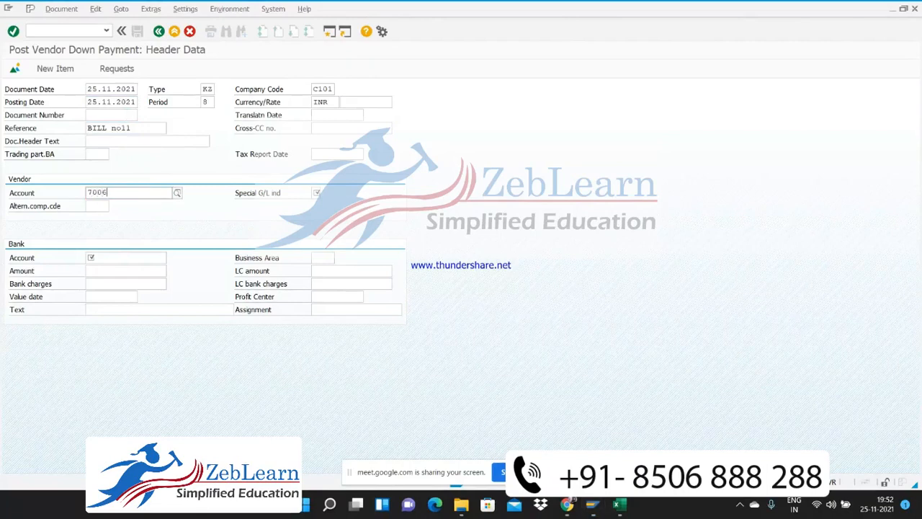
key(Return)
key(Down)
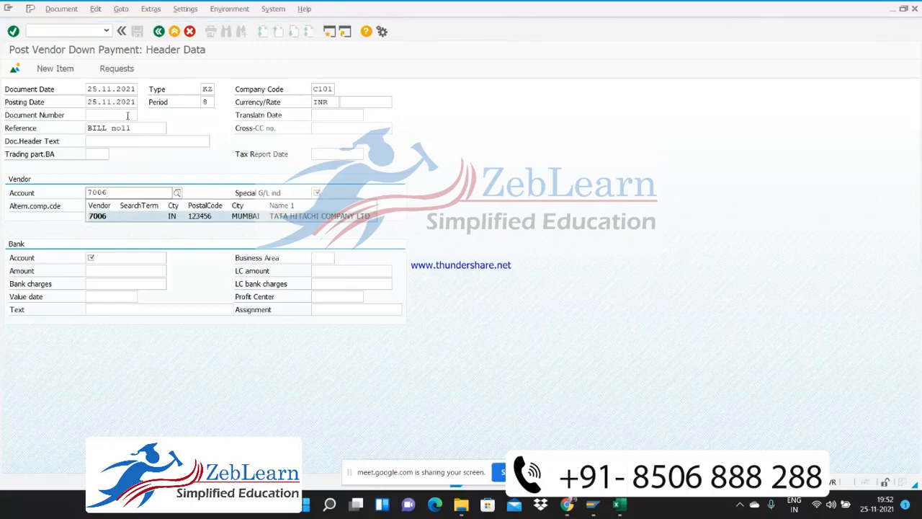
key(Return)
text(A)
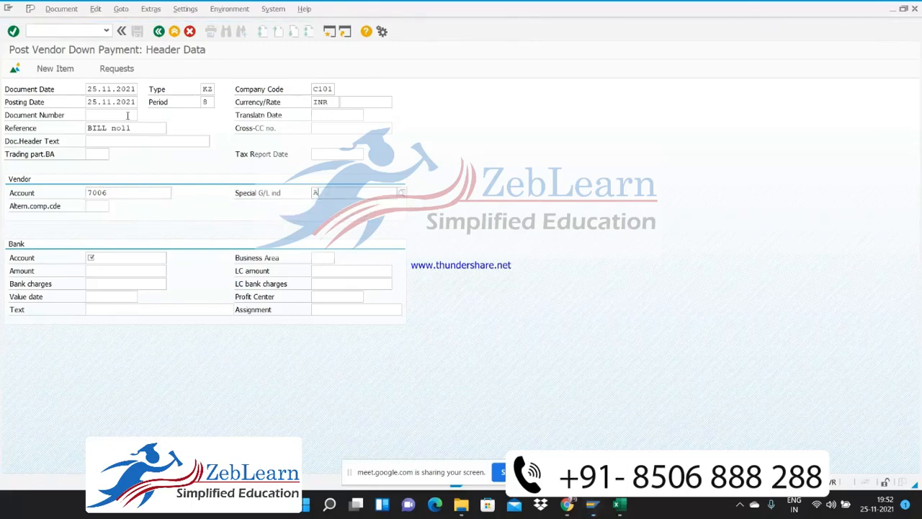
key(Escape)
Set the bank account to 200100 and assign it business area VAD
click(126, 255)
text(2)
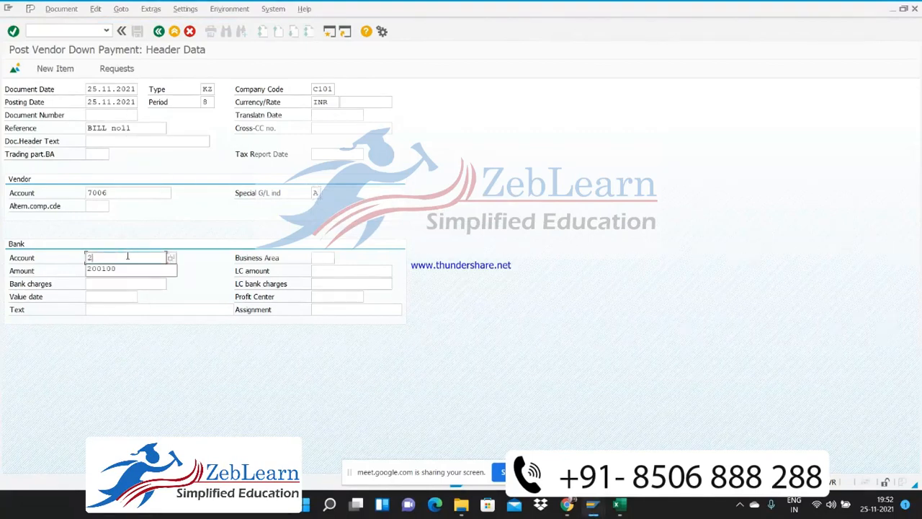
text(0010010)
key(Tab)
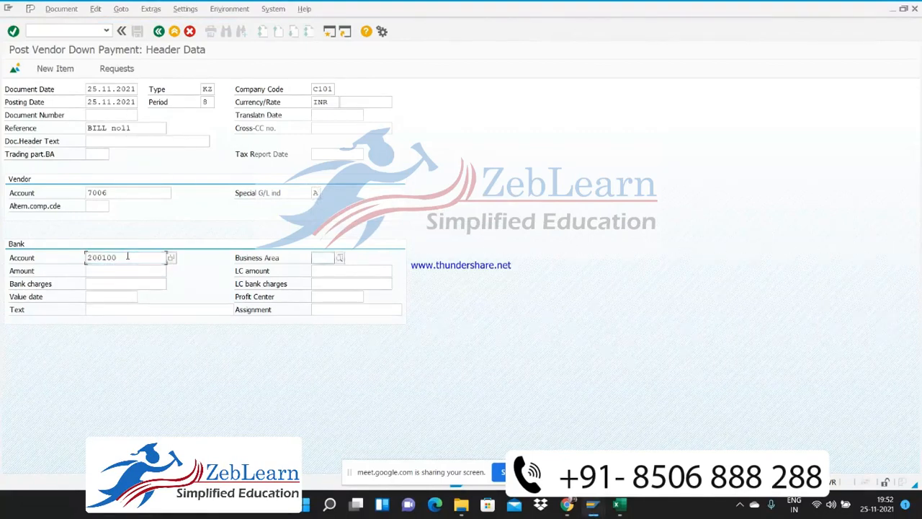
text(VAD)
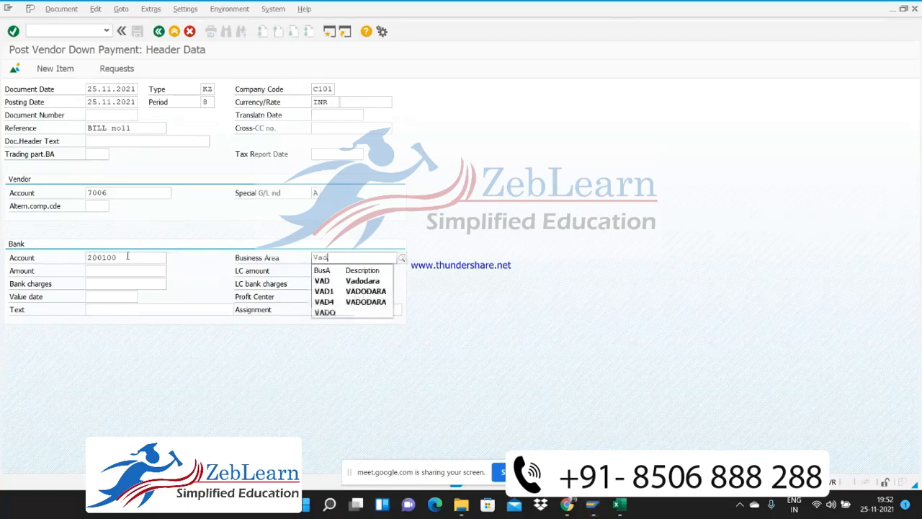
key(Return)
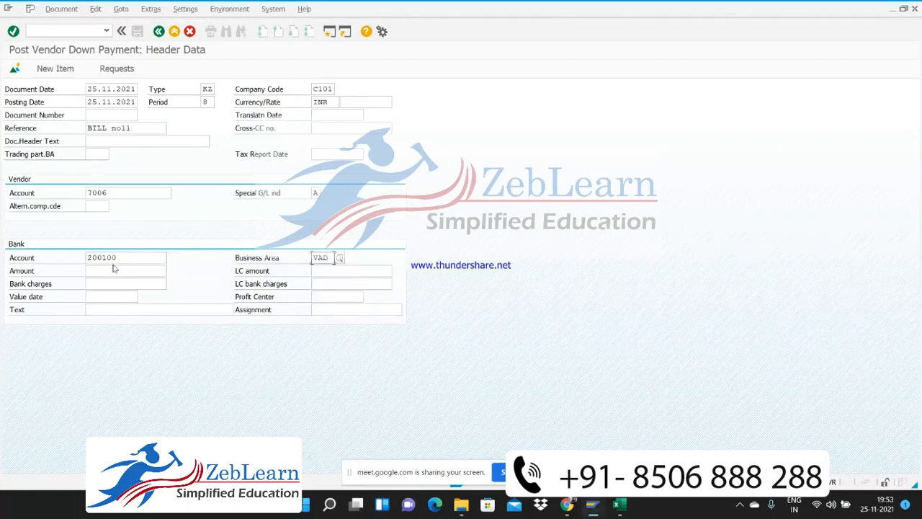
Set the bank amount to 150000 and the value date to 25.11.2021
click(107, 257)
click(103, 271)
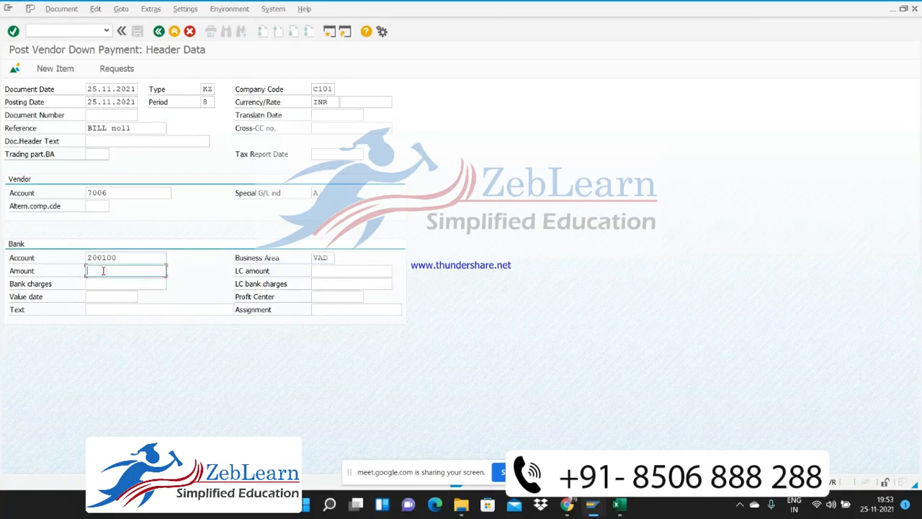
text(1)
key(Return)
click(102, 297)
text(1)
key(Down)
key(Return)
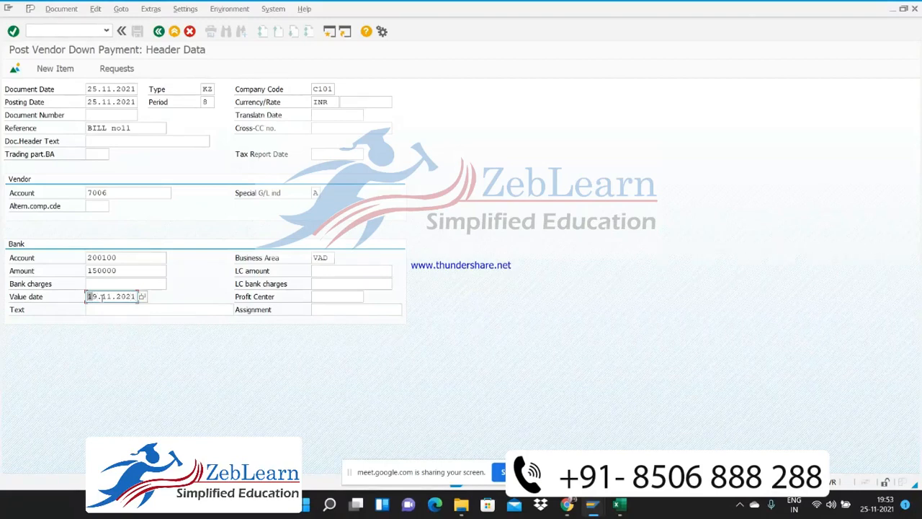
key(Tab)
Enter the bank line text "Rent paid Advance" and confirm the header data
text(r)
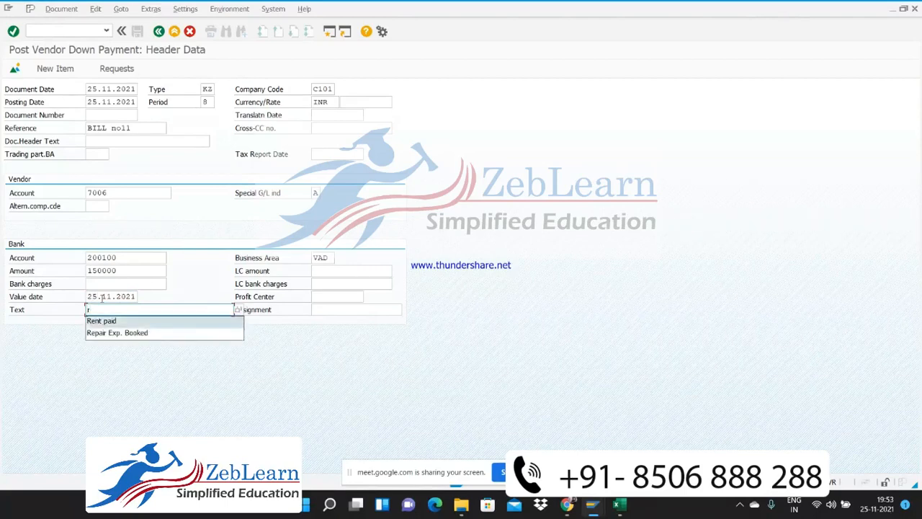
key(Down)
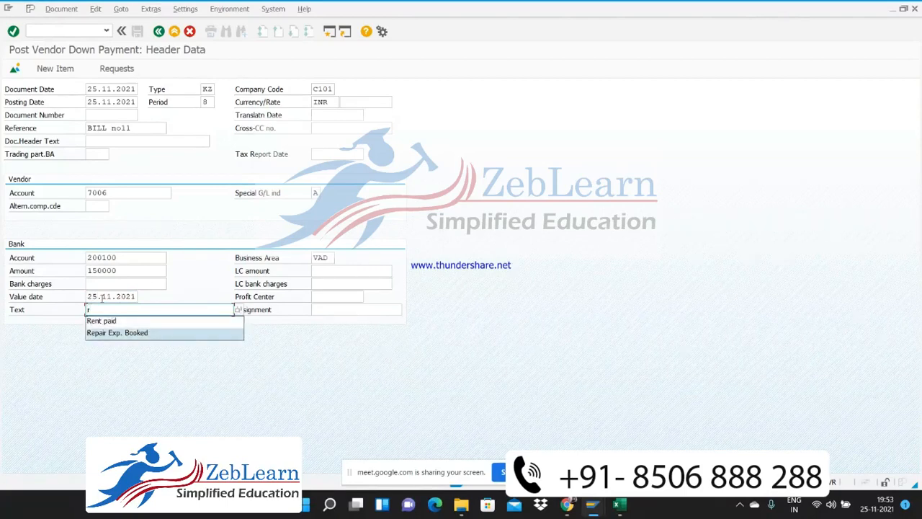
key(Up)
key(Return)
text(Advance)
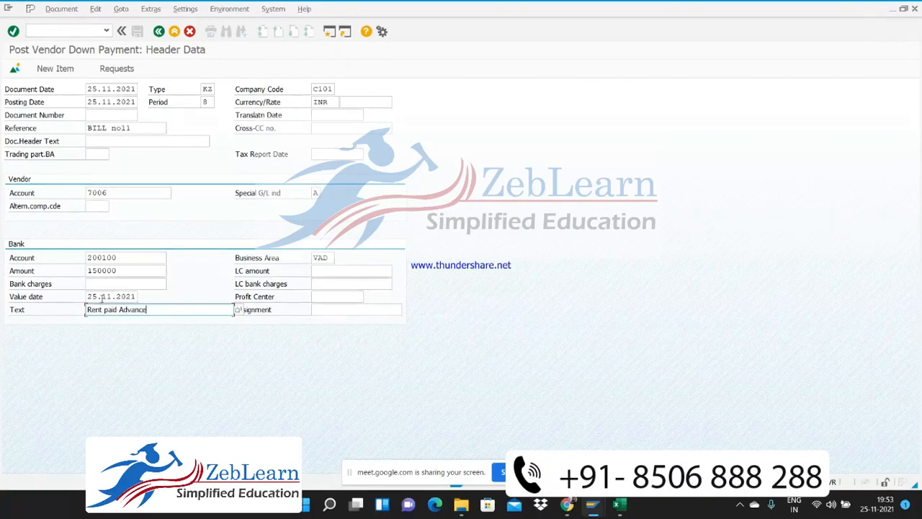
key(Return)
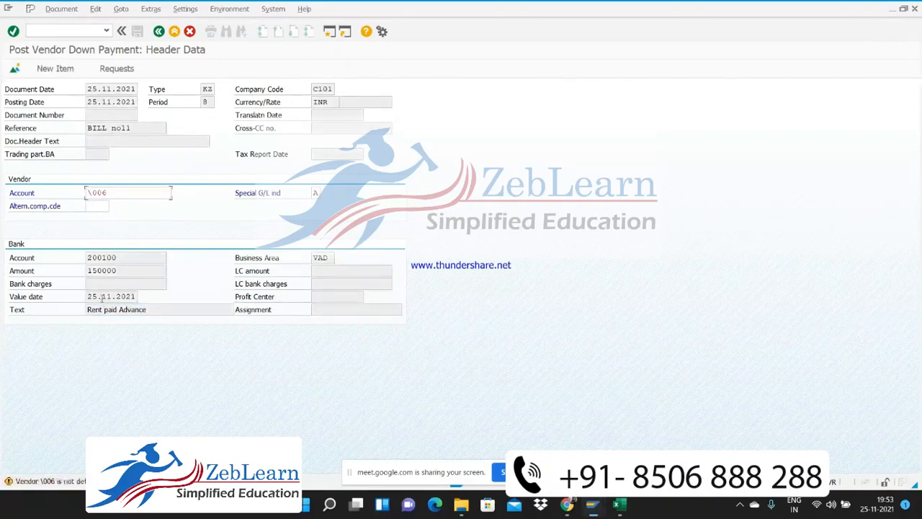
Correct the mistyped vendor account to 7006 and continue to the vendor item
key(Delete)
text(7)
key(Return)
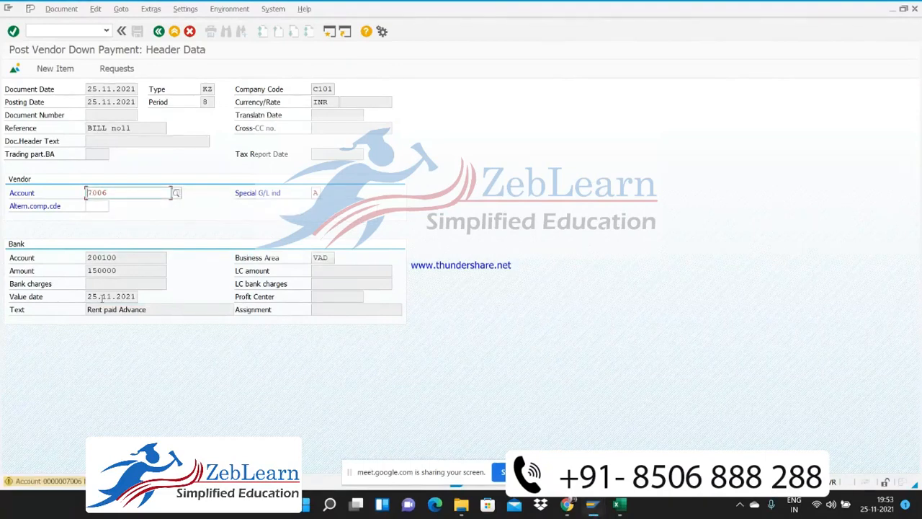
key(Return)
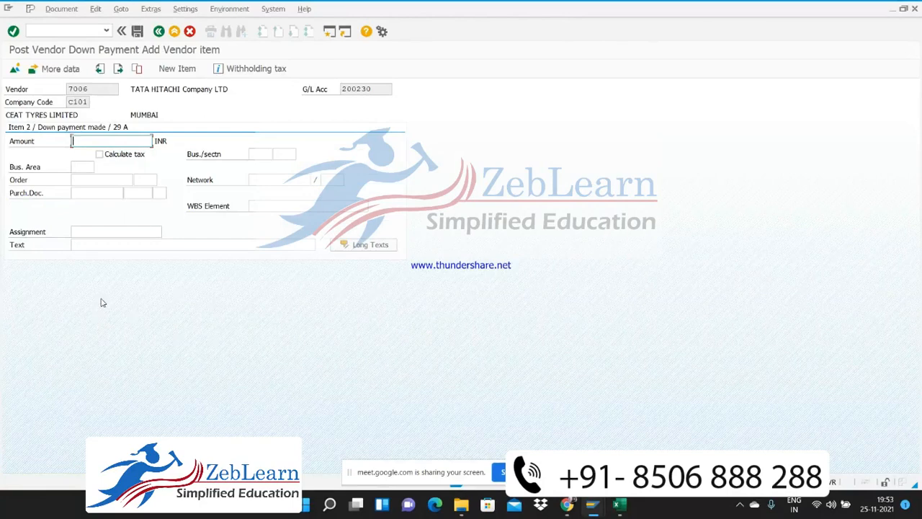
Set the vendor item's amount to * and its business area to VAD
text(1)
key(Down)
key(BackSpace)
key(Down)
key(Down)
key(Down)
key(Return)
key(Down)
key(Down)
key(Up)
text(VAD)
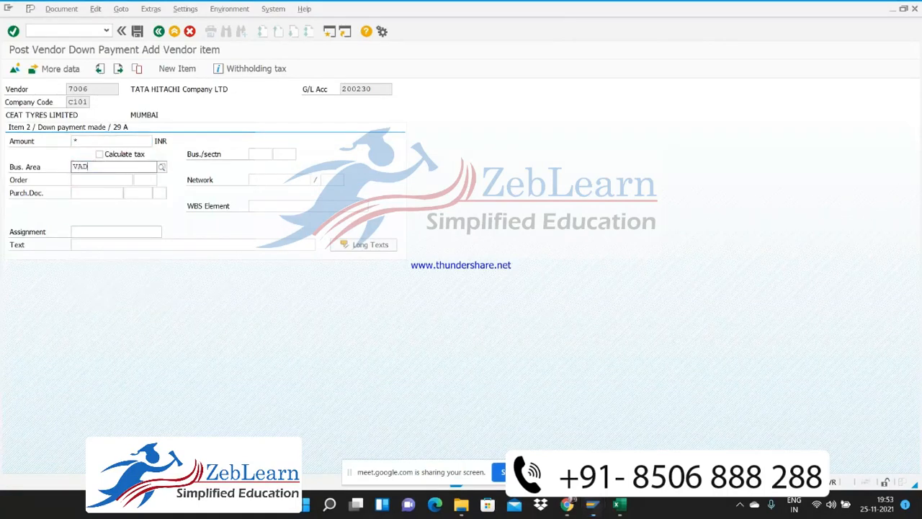
key(Down)
key(Return)
Enter the vendor item text "Rent paid Advance" and confirm the item
key(Down)
key(Down)
key(Down)
key(Down)
text(R)
key(Down)
key(Return)
key(Return)
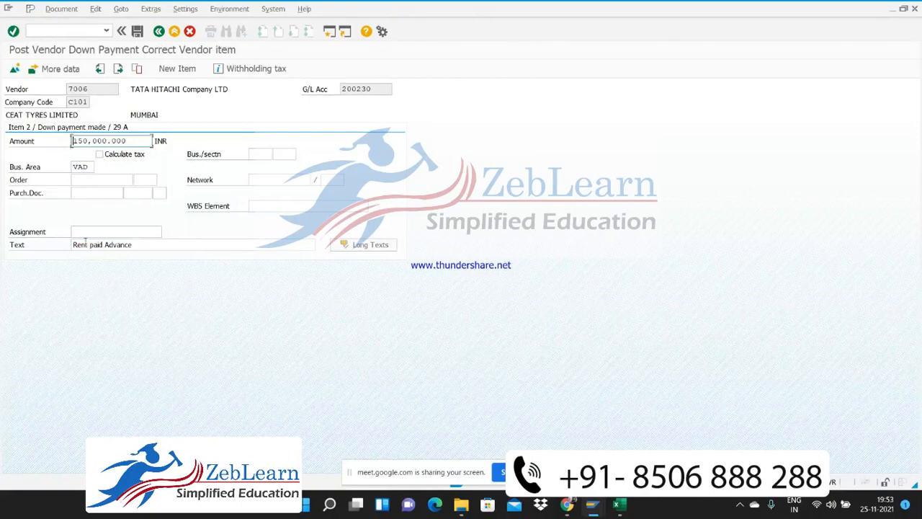
Display the document overview with additional items and show its amounts in local currency
click(14, 69)
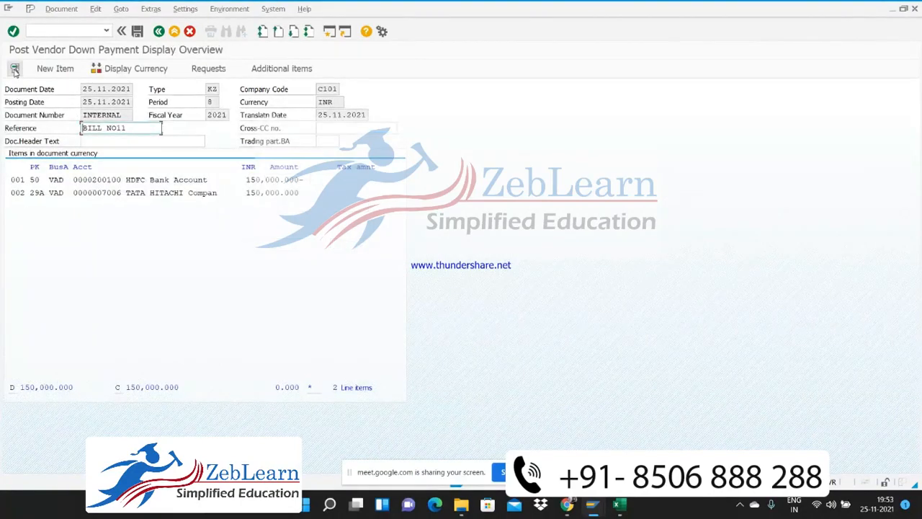
click(294, 68)
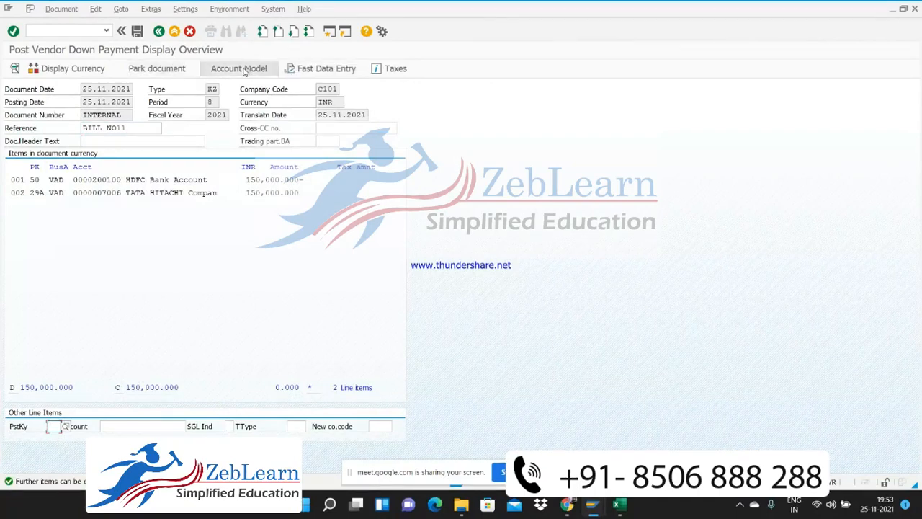
click(90, 69)
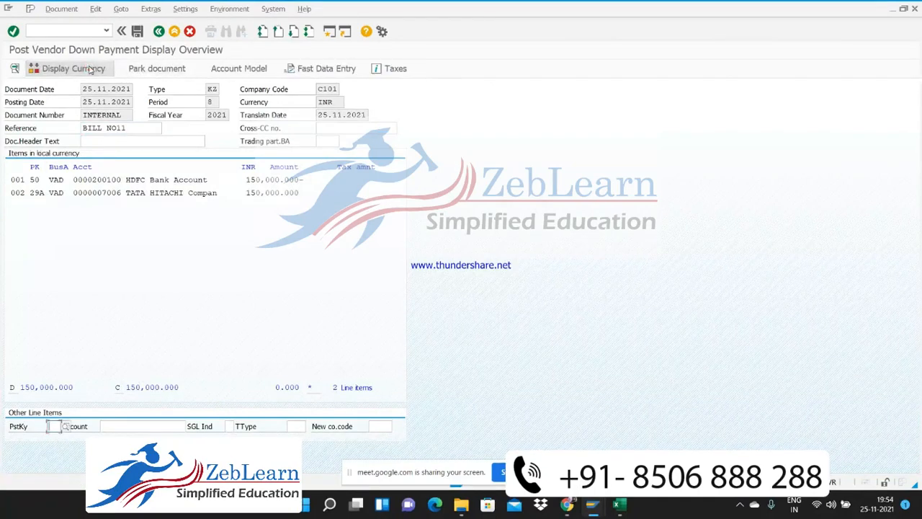
Open the document's tax data, enable Calculate tax, and try to calculate and check the tax
click(395, 75)
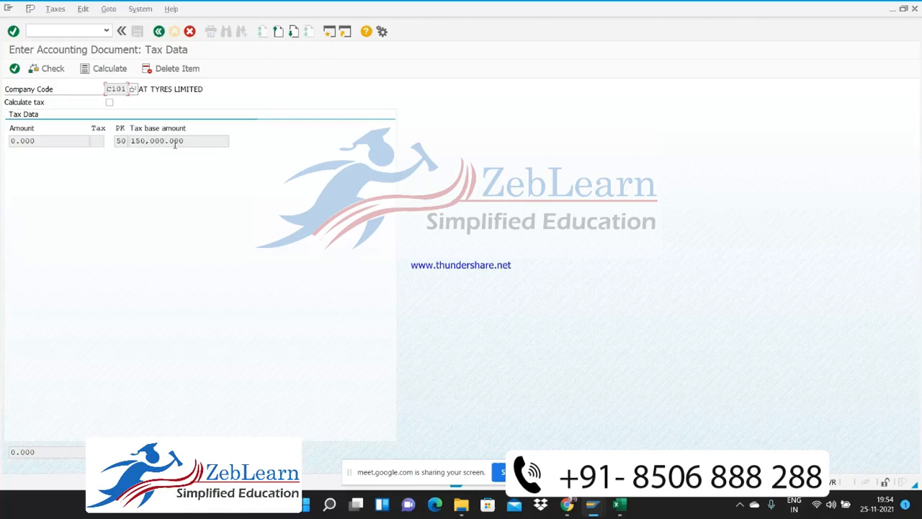
click(51, 140)
click(59, 74)
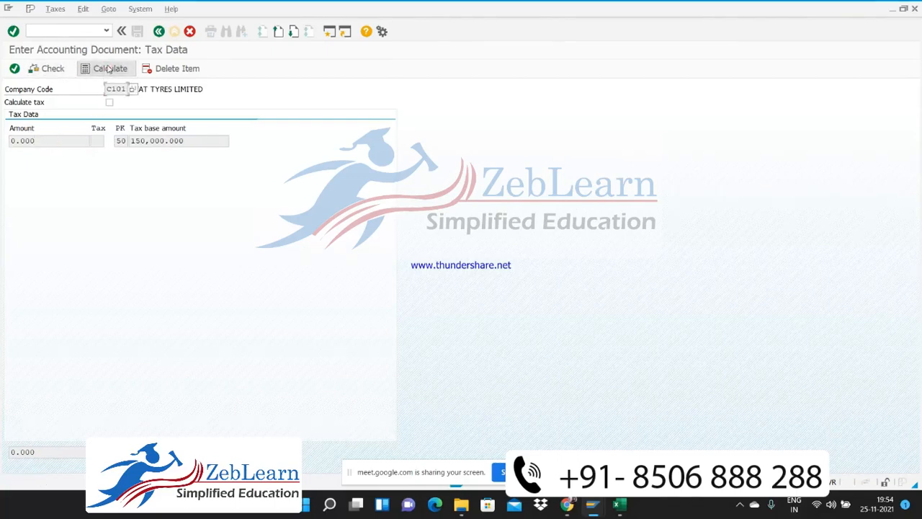
click(110, 103)
click(106, 70)
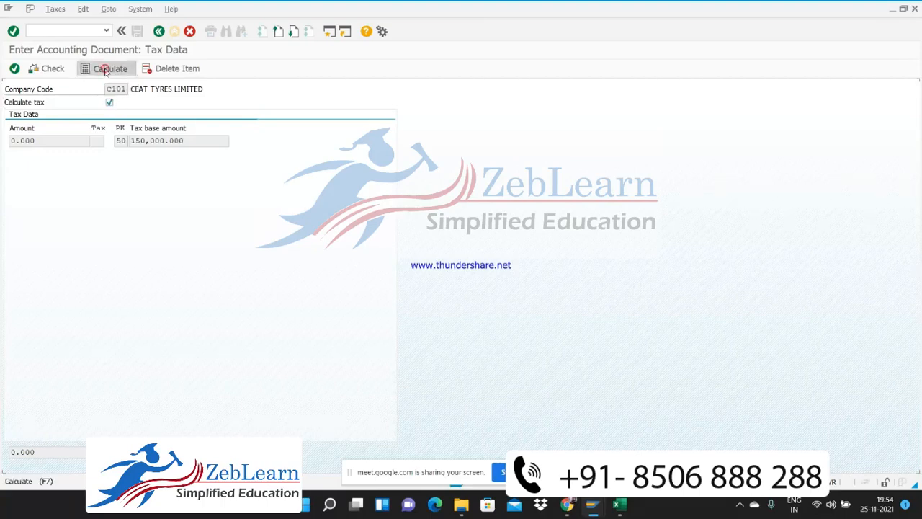
click(46, 69)
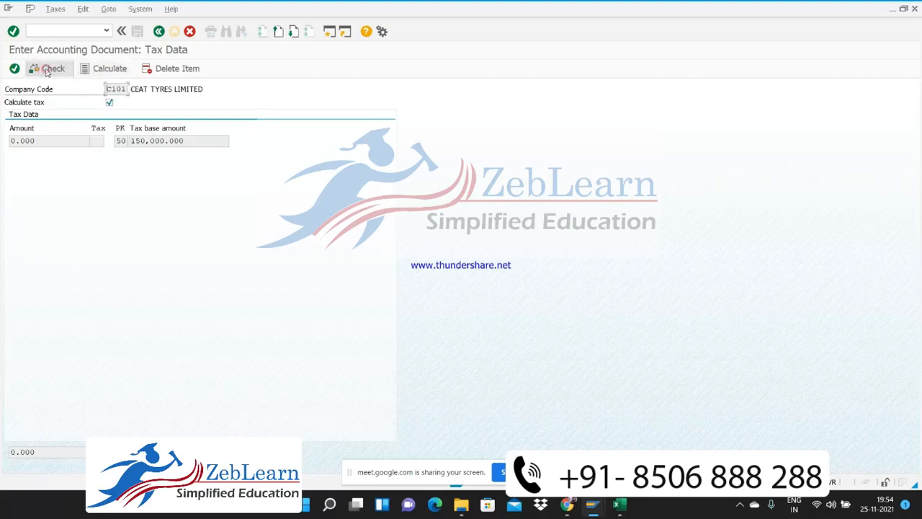
click(78, 141)
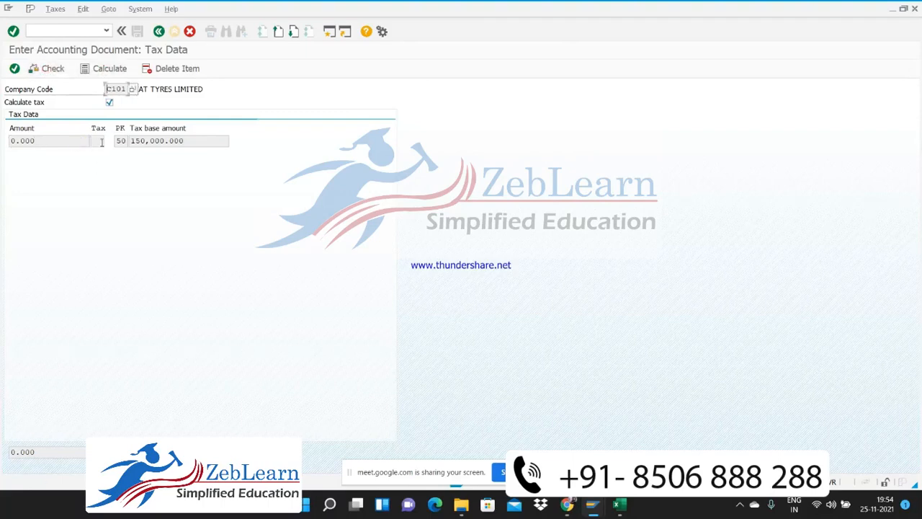